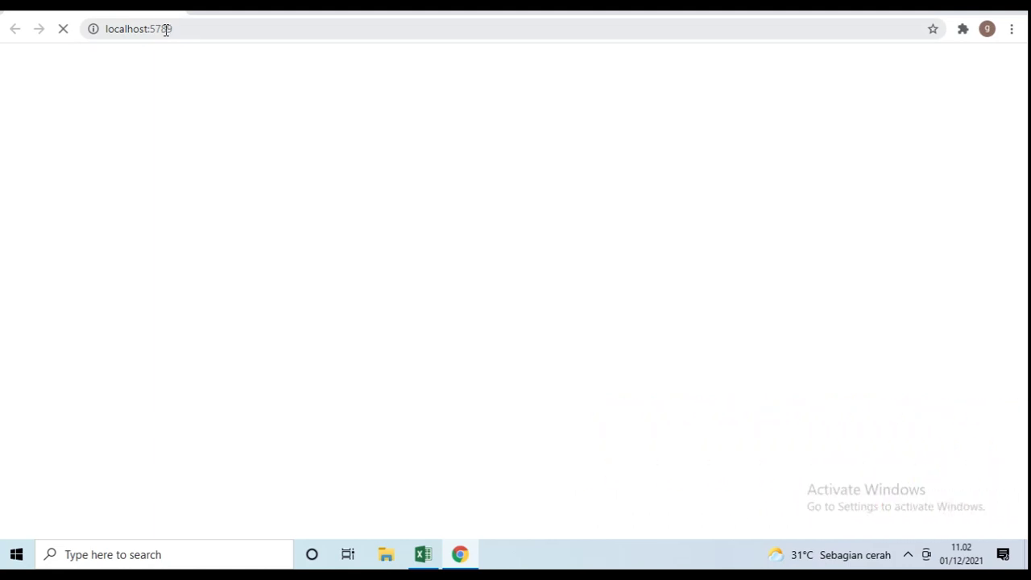
Step: Correct the port in the address to 5739 and load the e-Rapor SMA login page at localhost:5739
left_click_drag(161, 29, 211, 39)
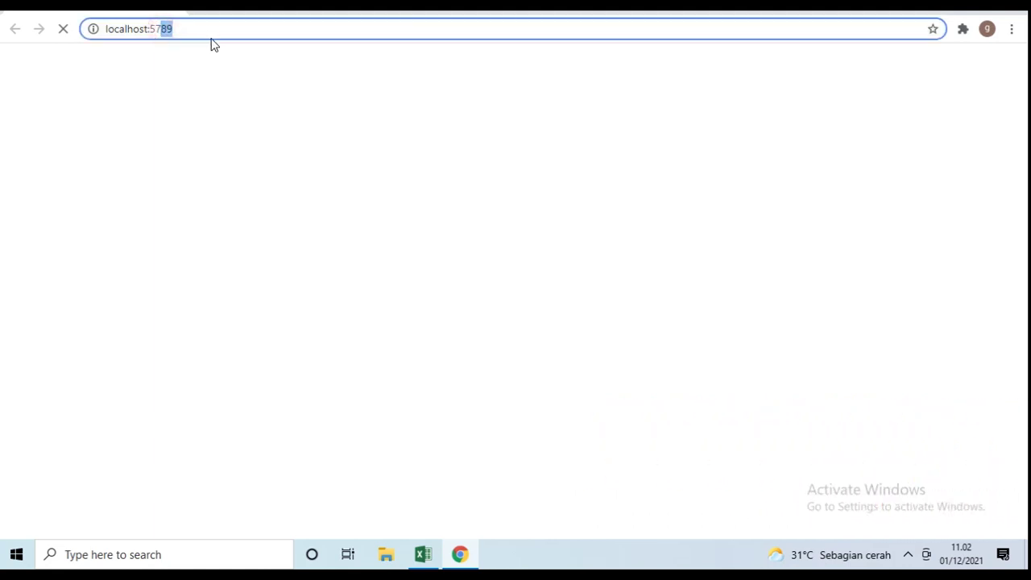
type("39")
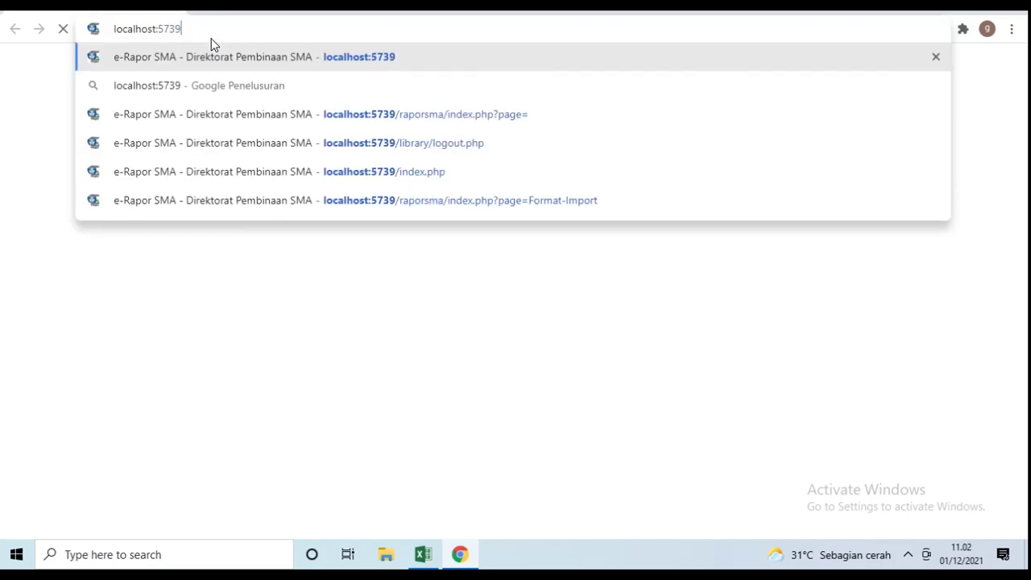
key("Return")
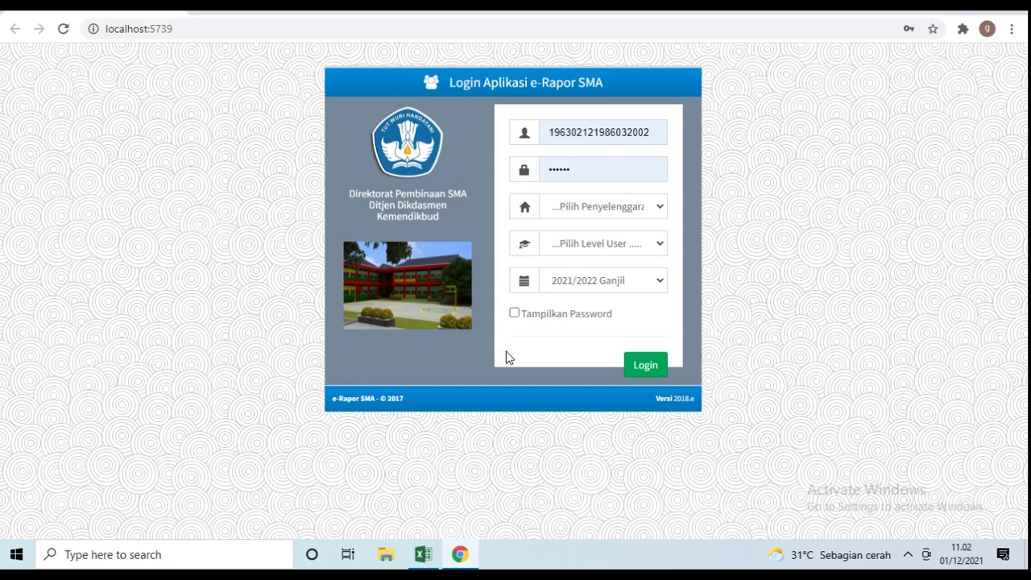
Step: Switch to the Excel user list and copy the teacher's username from cell B366
left_click(423, 558)
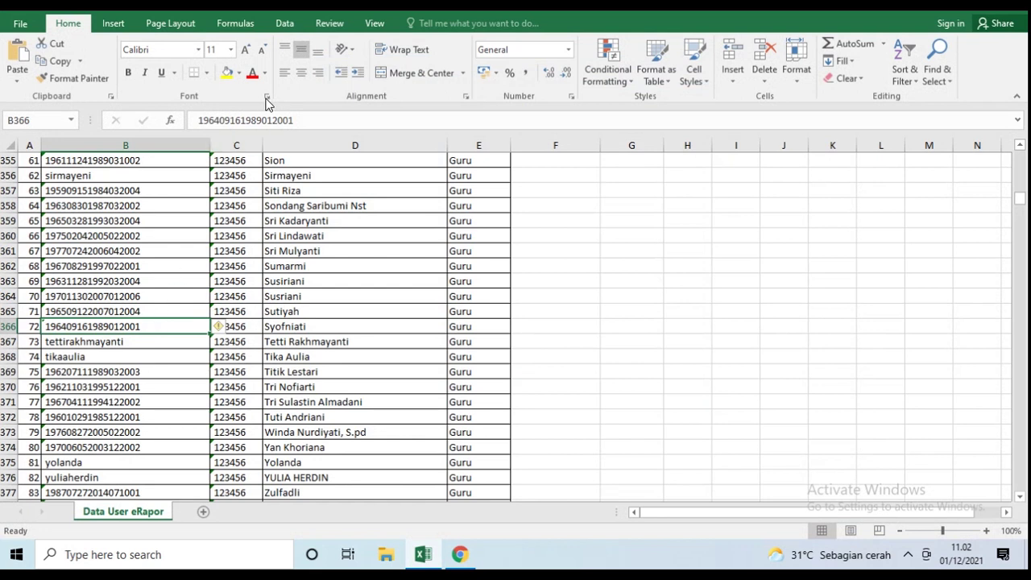
left_click_drag(303, 120, 201, 123)
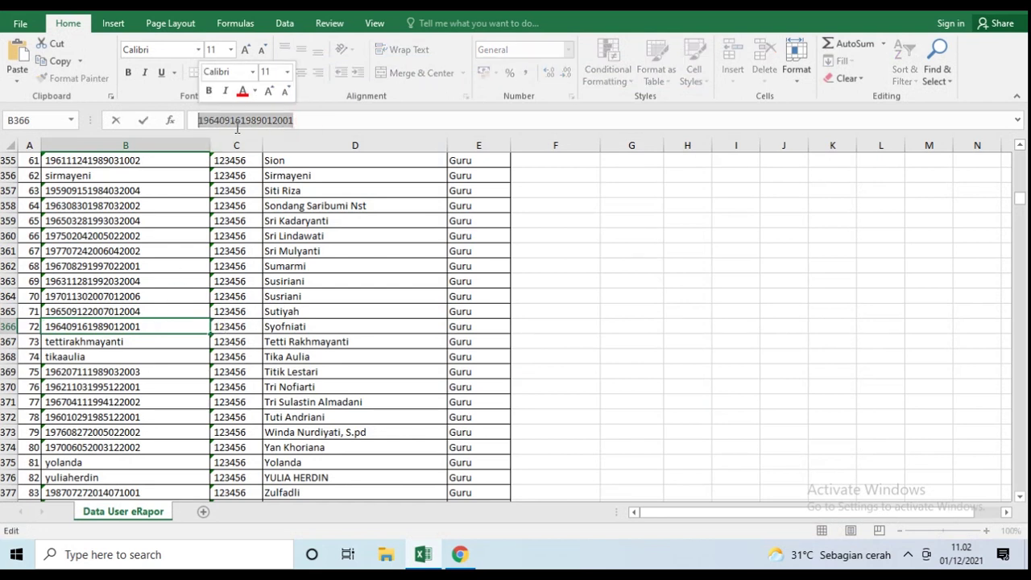
right_click(234, 123)
left_click(269, 155)
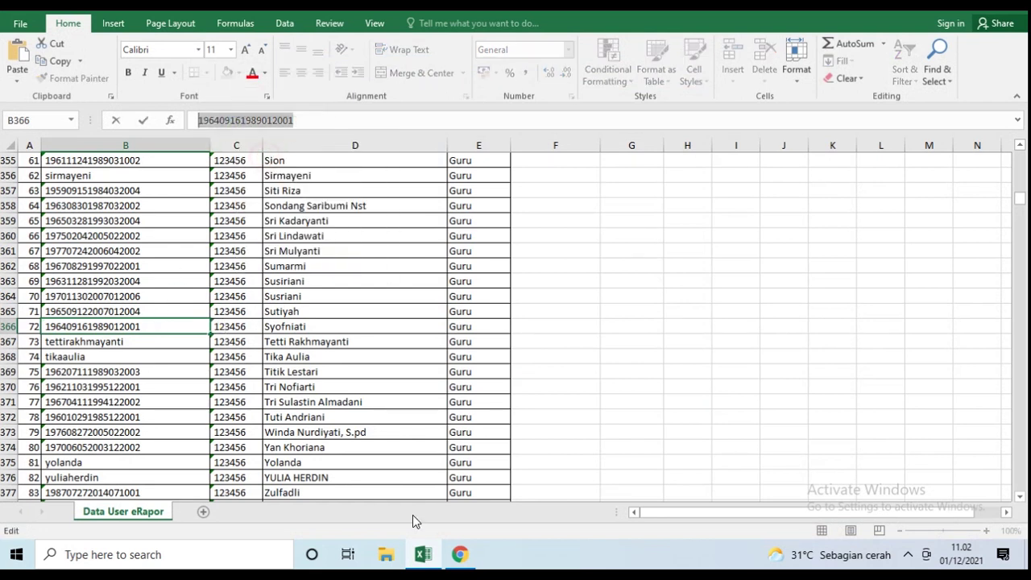
Step: Return to Chrome and replace the prefilled username on the login form with the copied teacher username
left_click(459, 554)
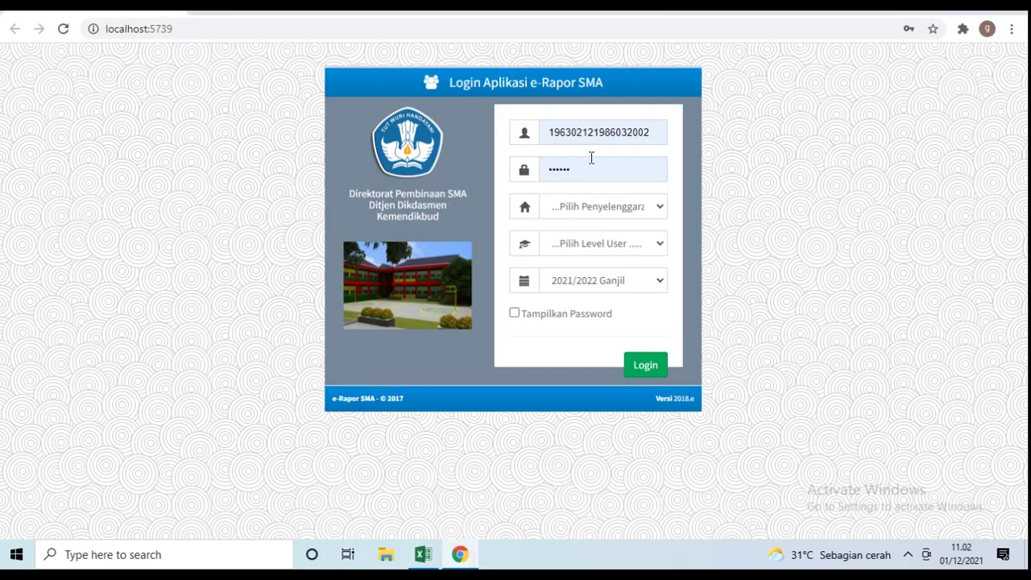
left_click_drag(549, 133, 460, 120)
left_click(643, 136)
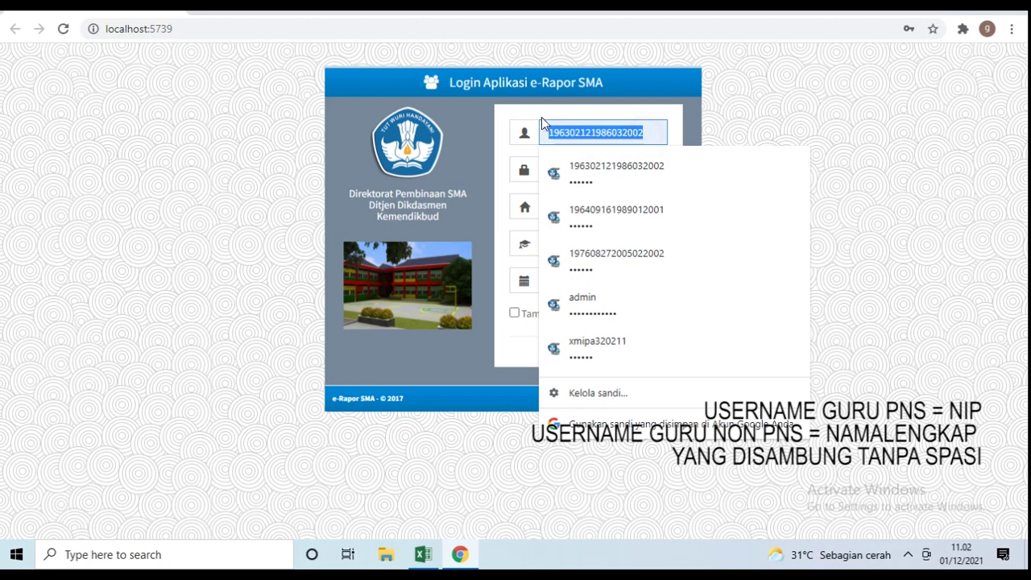
right_click(563, 131)
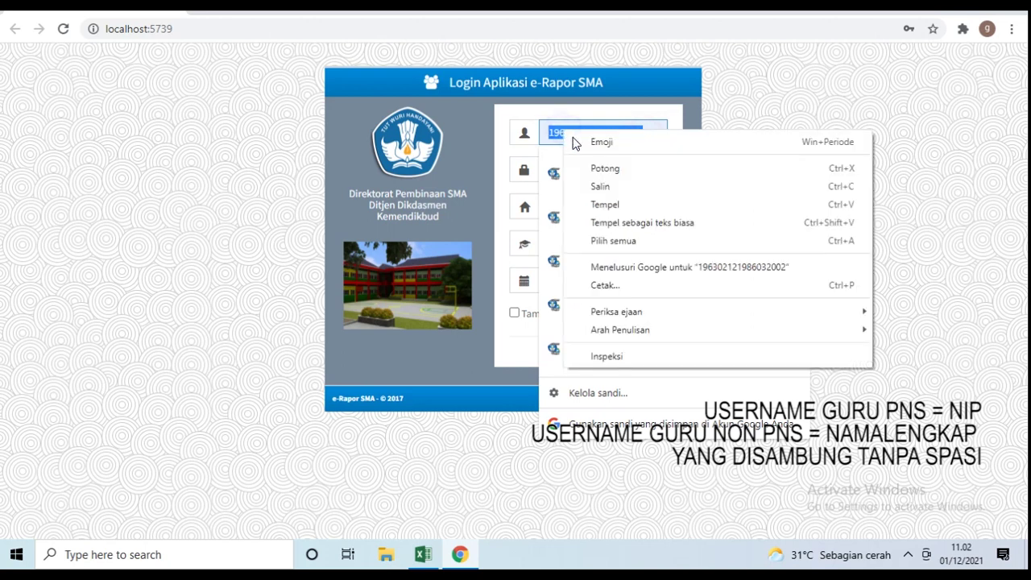
left_click(609, 203)
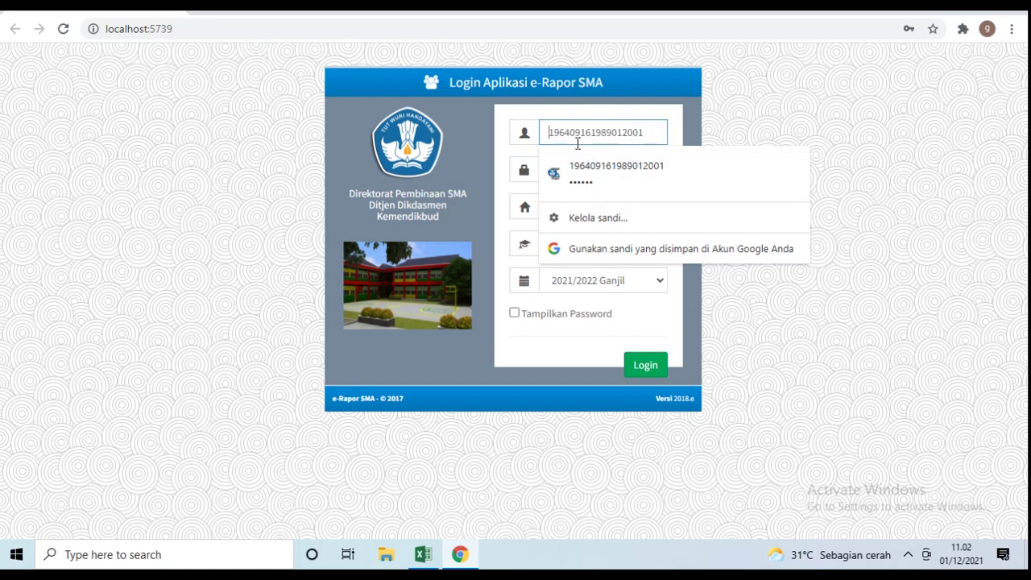
Step: Accept the saved account suggestion and re-enter the account password on the login form
left_click(575, 168)
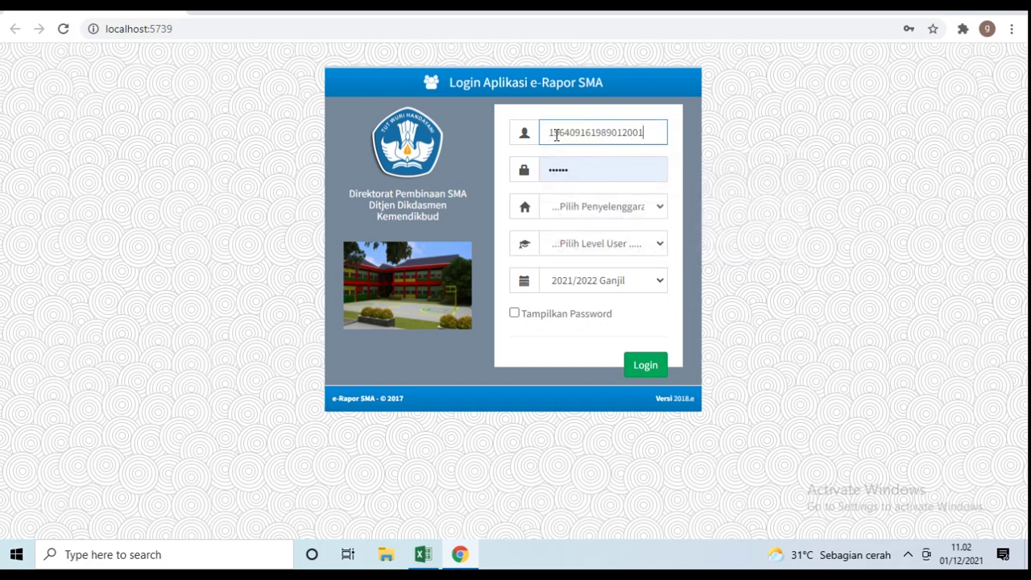
left_click_drag(579, 170, 501, 176)
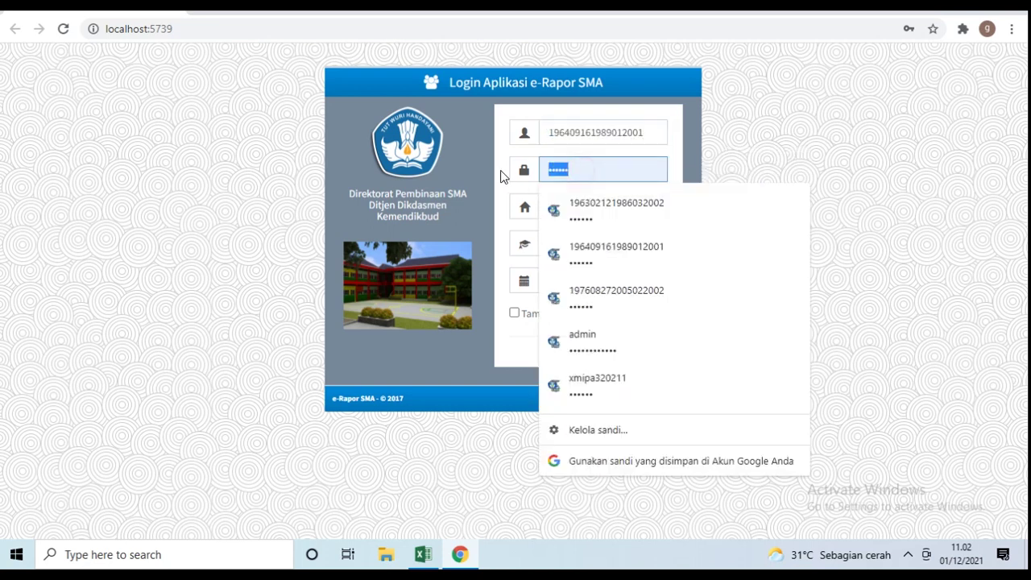
type("••••••")
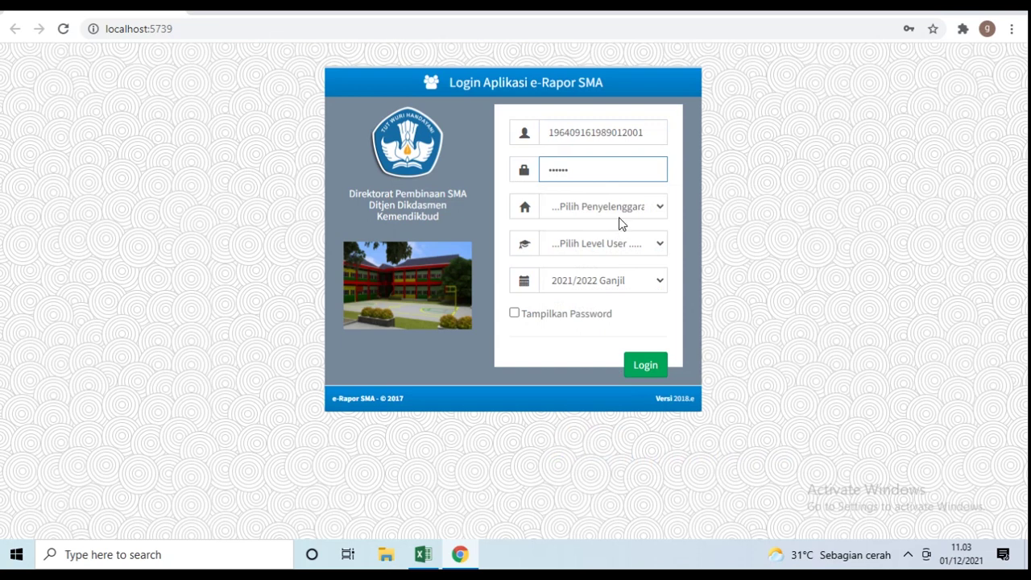
Step: Set the login form to Sistem Paket and user level Guru, and try to log in
left_click(618, 212)
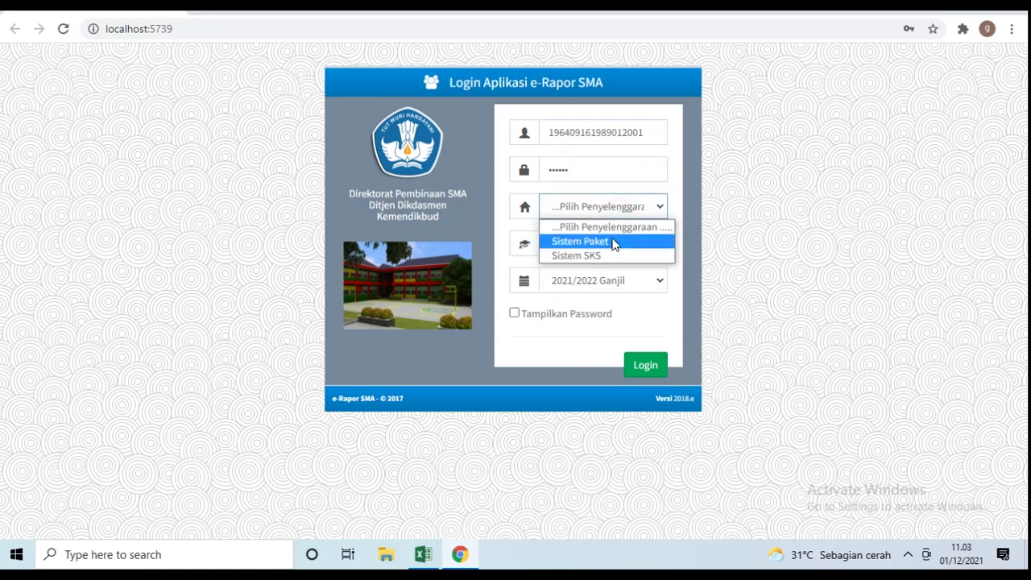
left_click(611, 240)
left_click(610, 245)
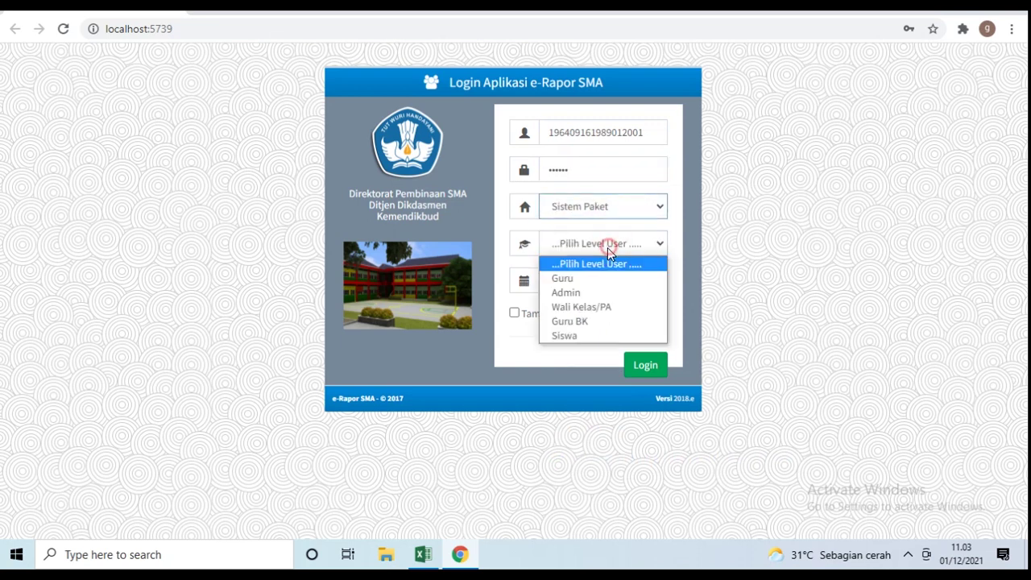
left_click(582, 279)
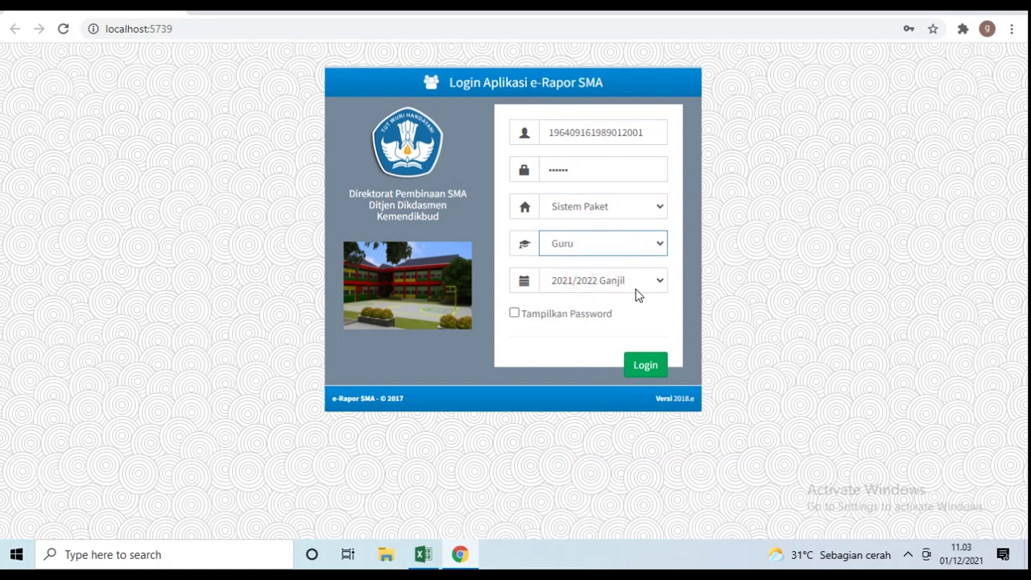
left_click(652, 362)
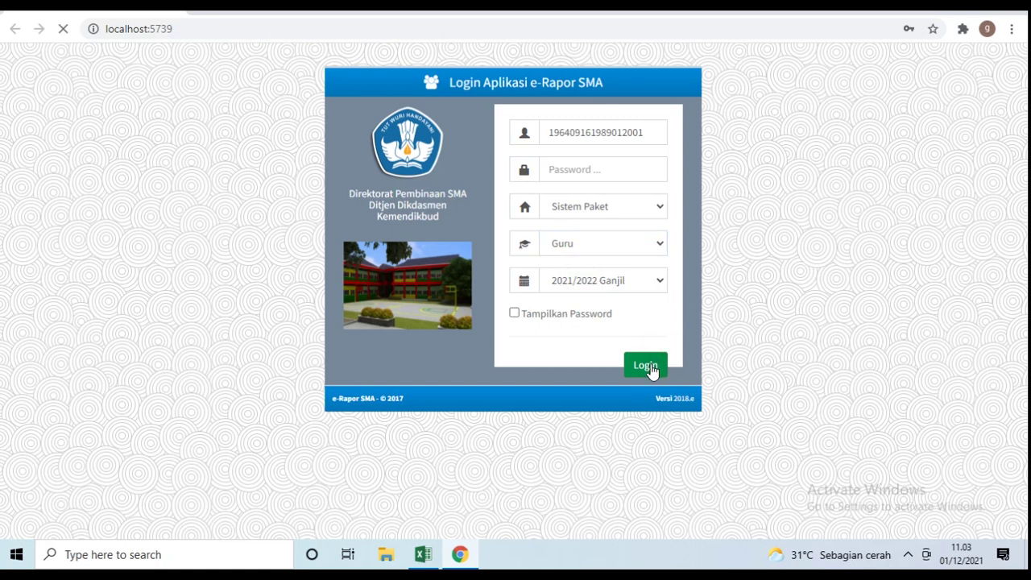
left_click(652, 368)
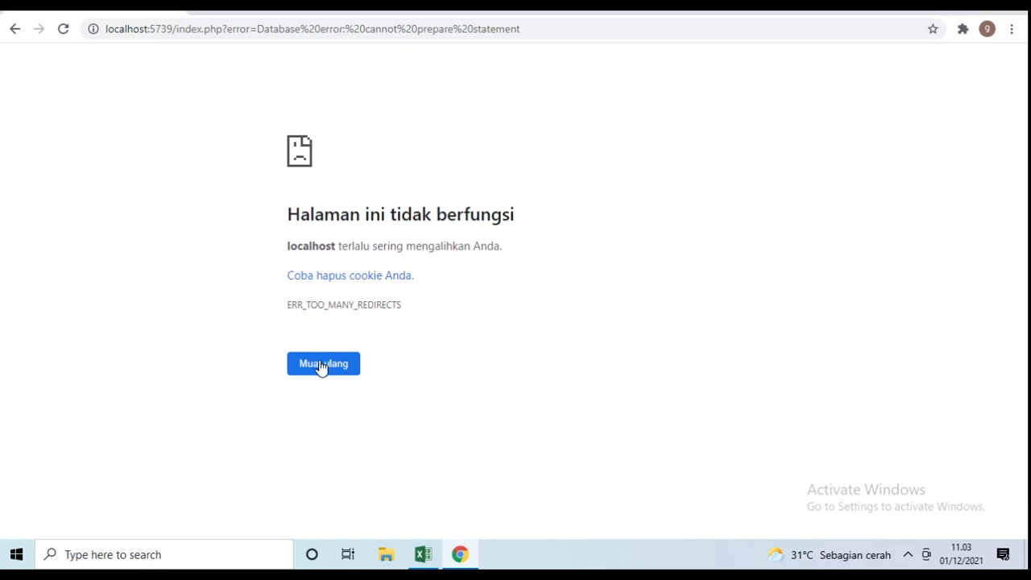
Step: Clear Chrome's browsing history, cookies and cached files for the time range Semua
left_click(1013, 33)
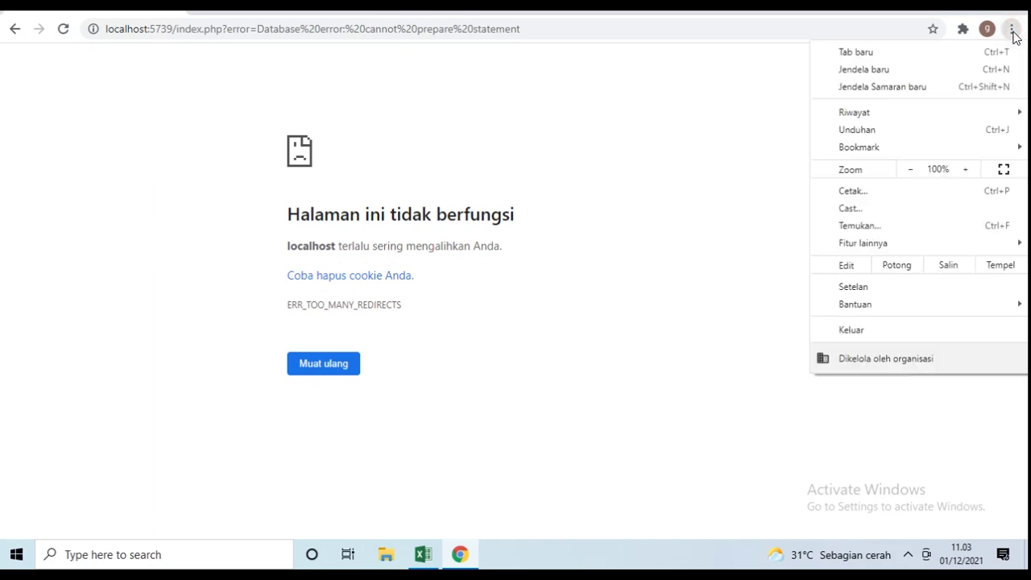
left_click(915, 118)
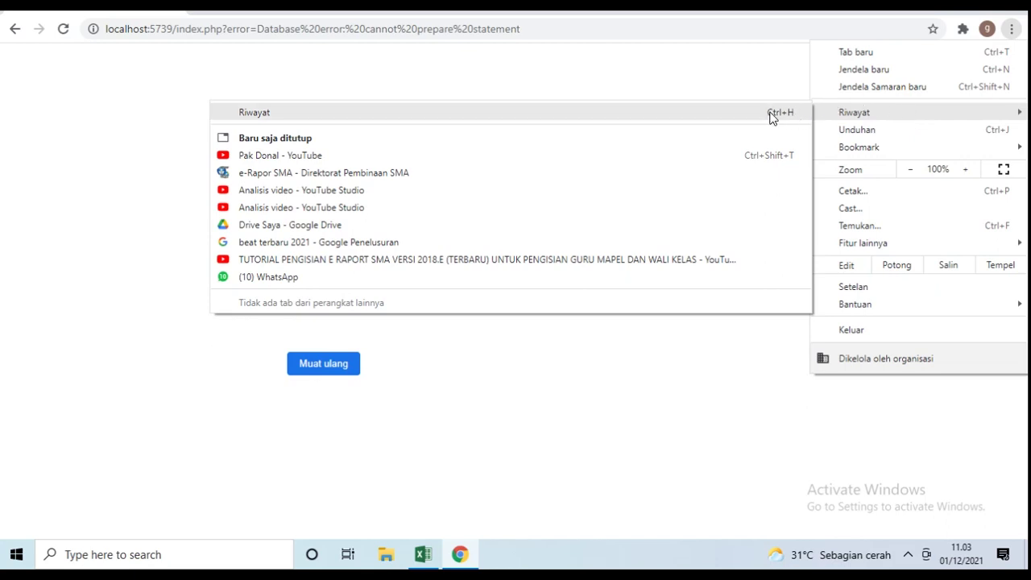
left_click(733, 116)
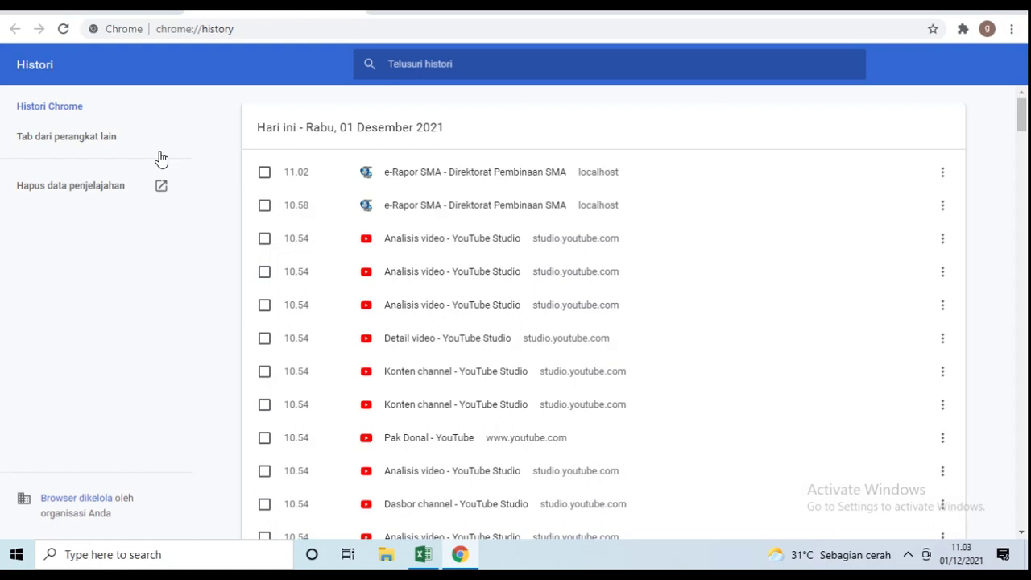
left_click(67, 186)
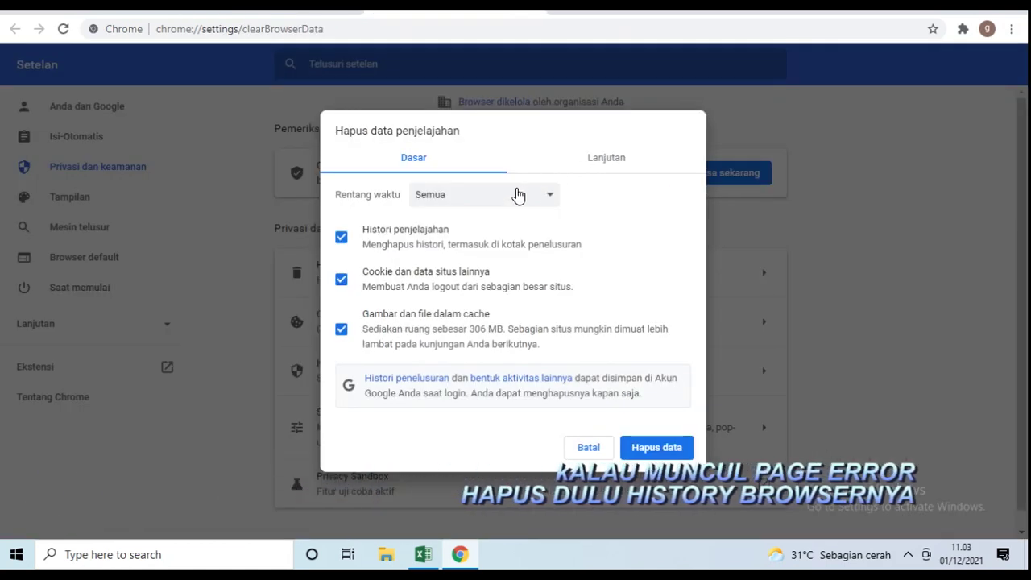
left_click(500, 199)
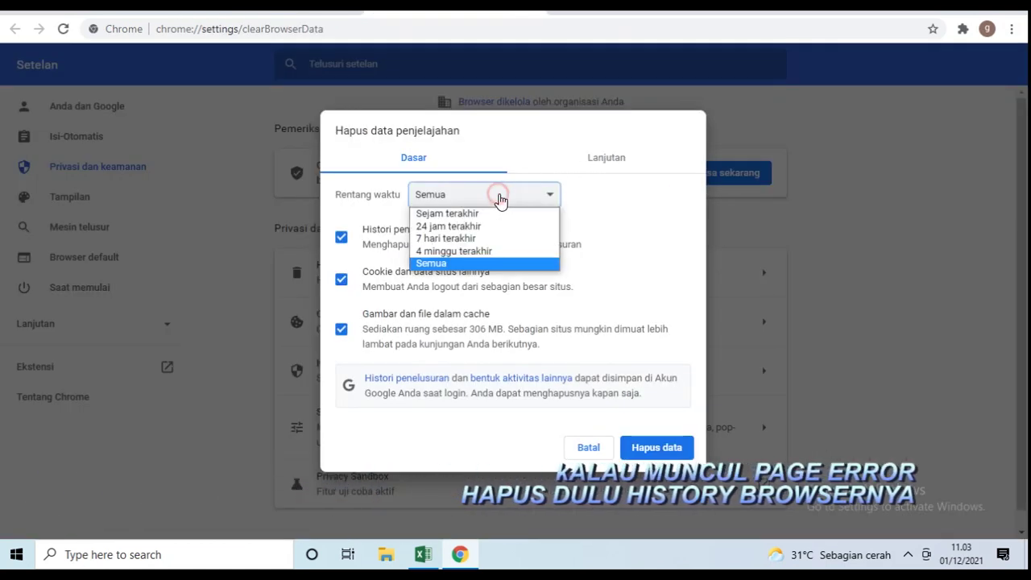
left_click(471, 264)
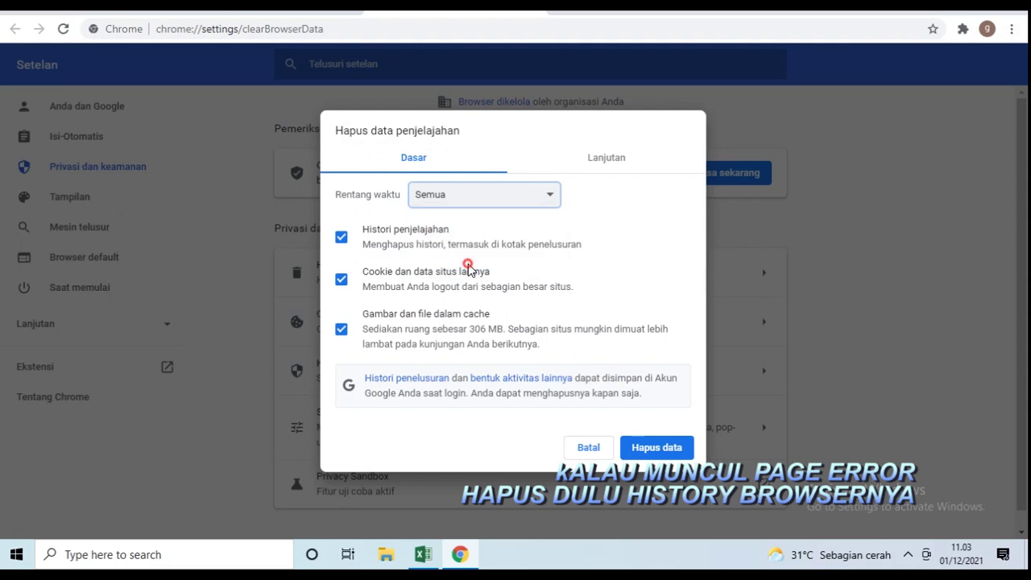
left_click(673, 444)
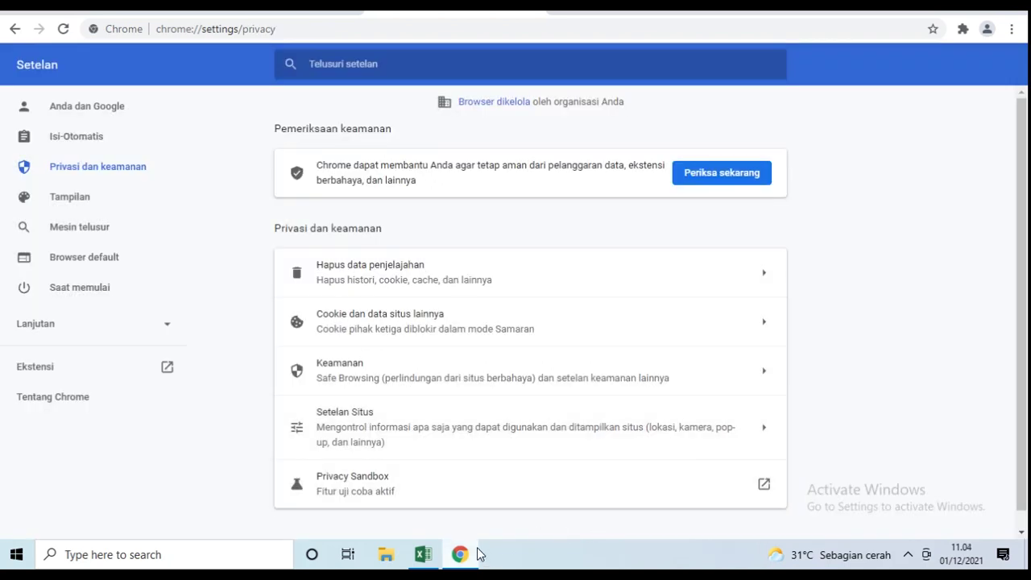
Step: Leave the current Chrome window, search Windows for "ch" and launch Google Chrome again
left_click(461, 556)
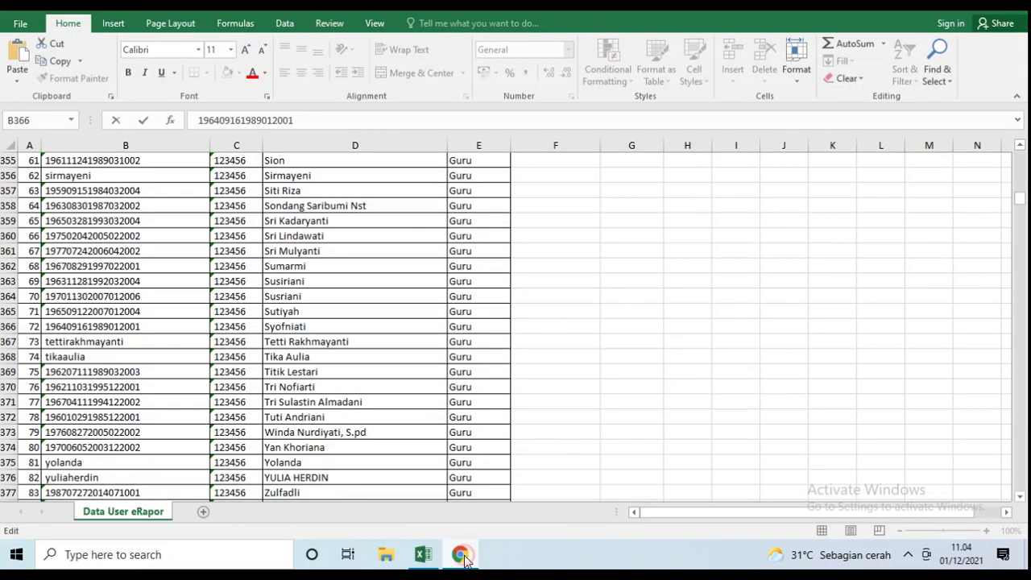
left_click(461, 556)
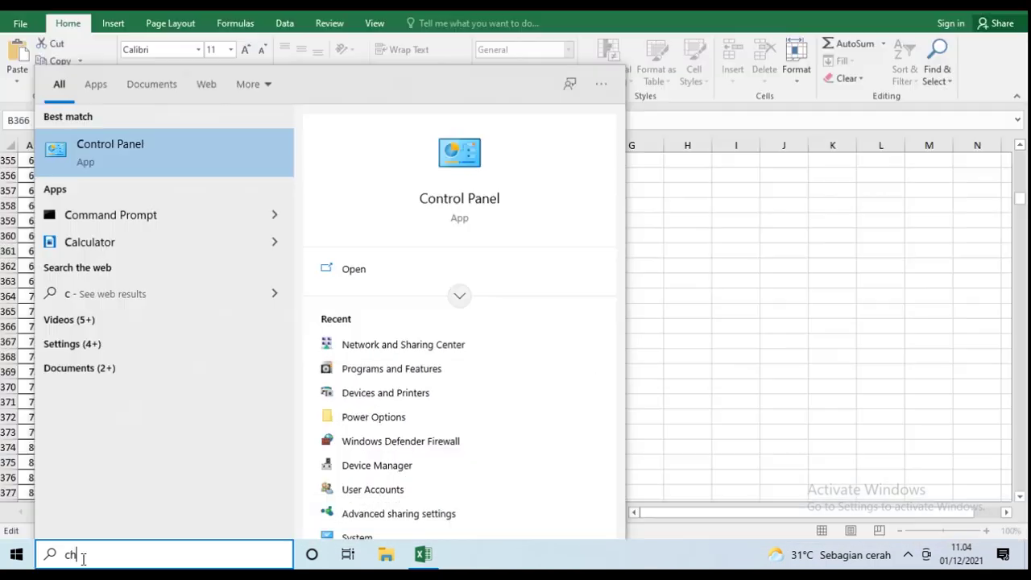
type("h")
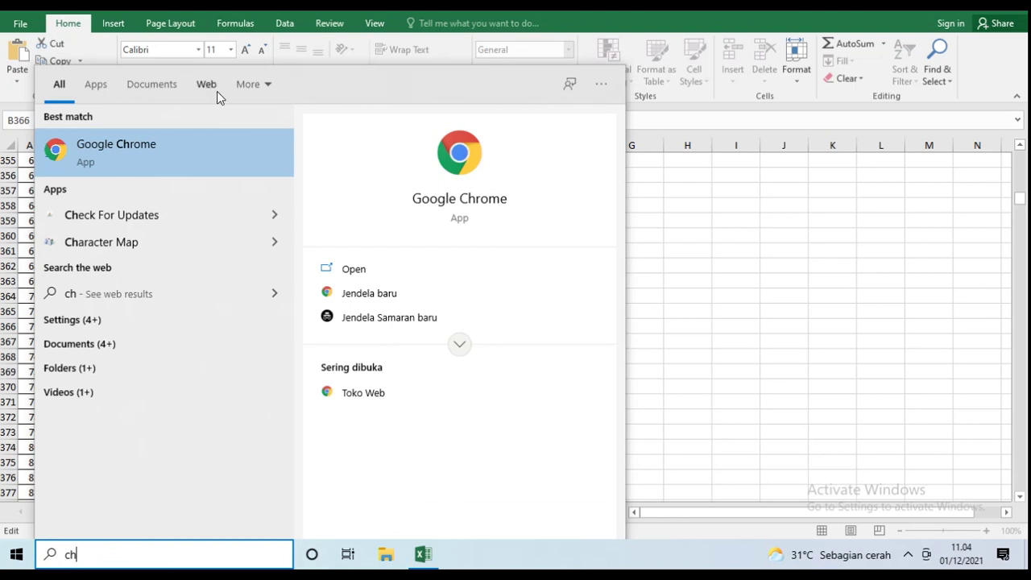
left_click(179, 164)
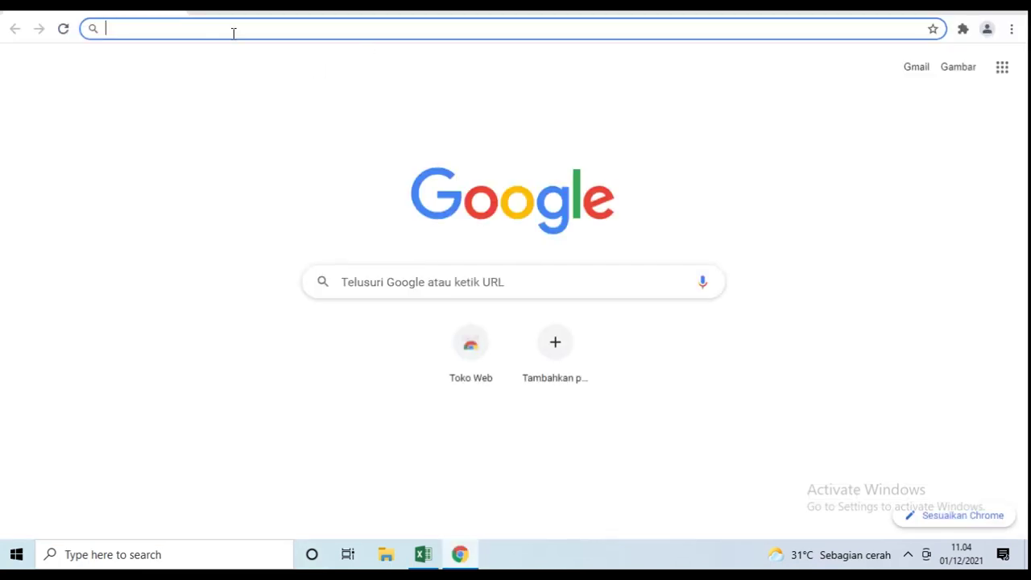
Step: Load the e-Rapor login page at localhost:5739 in the new browser window
type("se")
key("BackSpace")
key("BackSpace")
type("l")
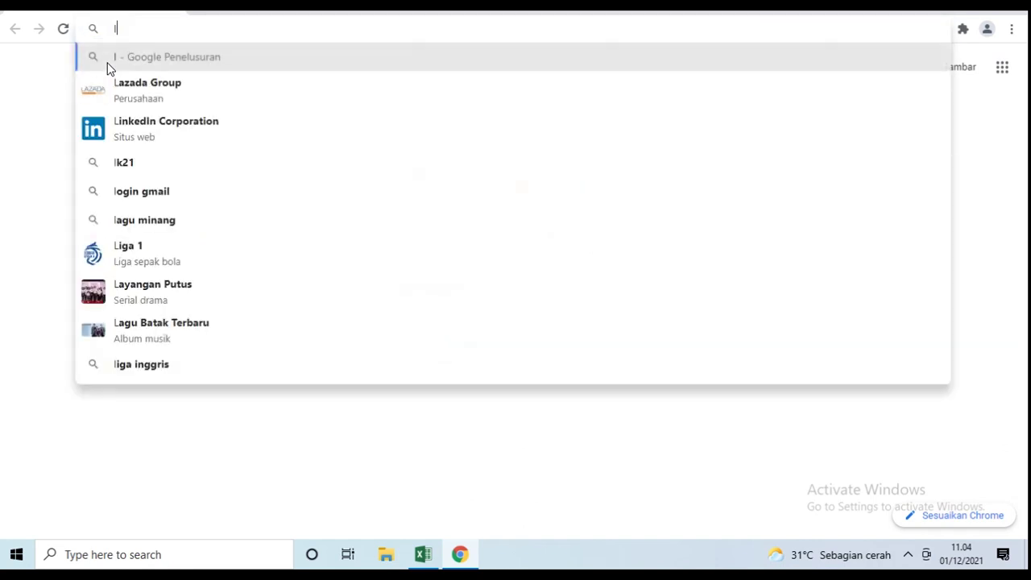
type("ocalhost:5739")
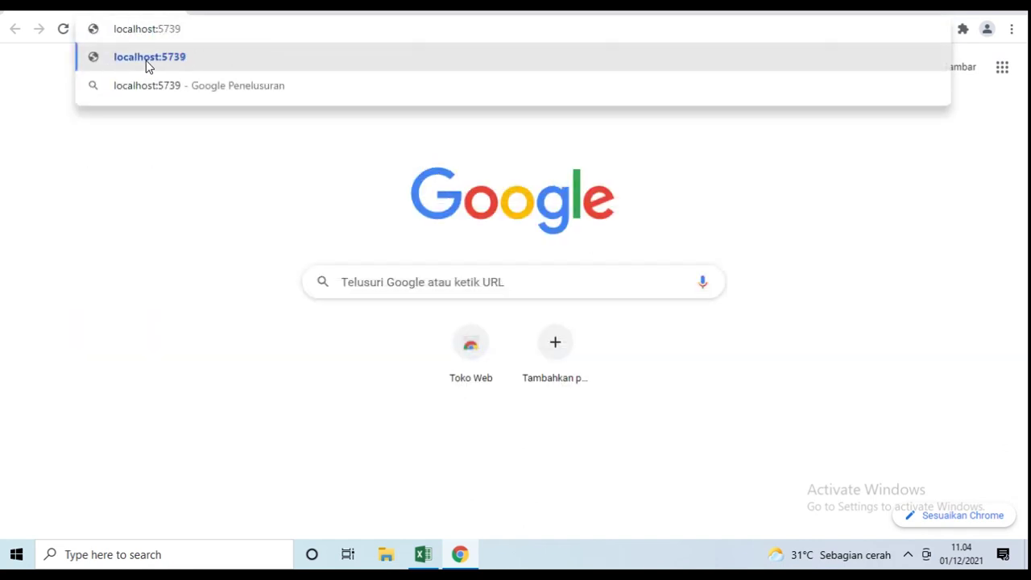
left_click(148, 57)
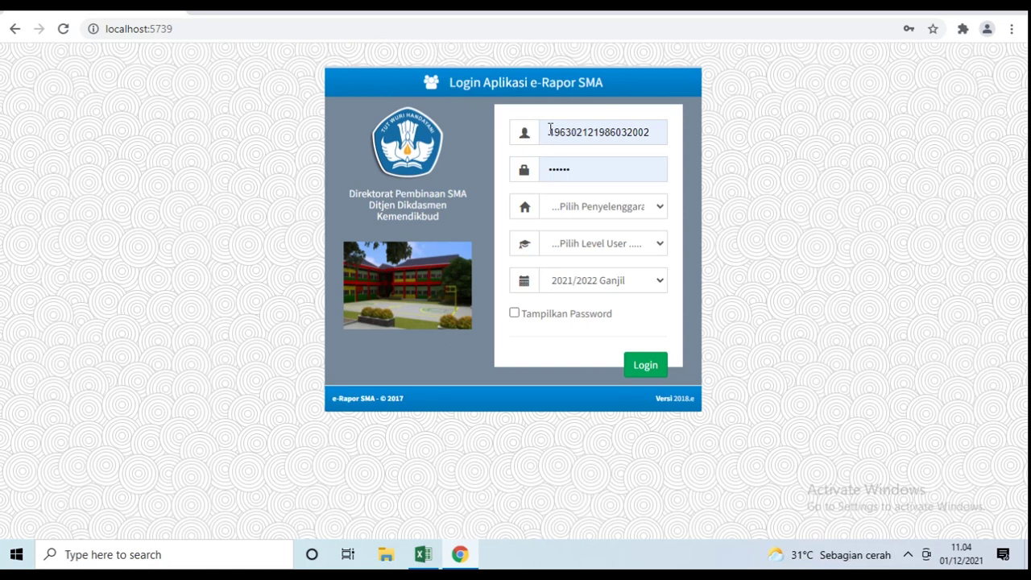
Step: Replace the username in the e-Rapor login form with the teacher's ID number and select the password field
double_click(656, 133)
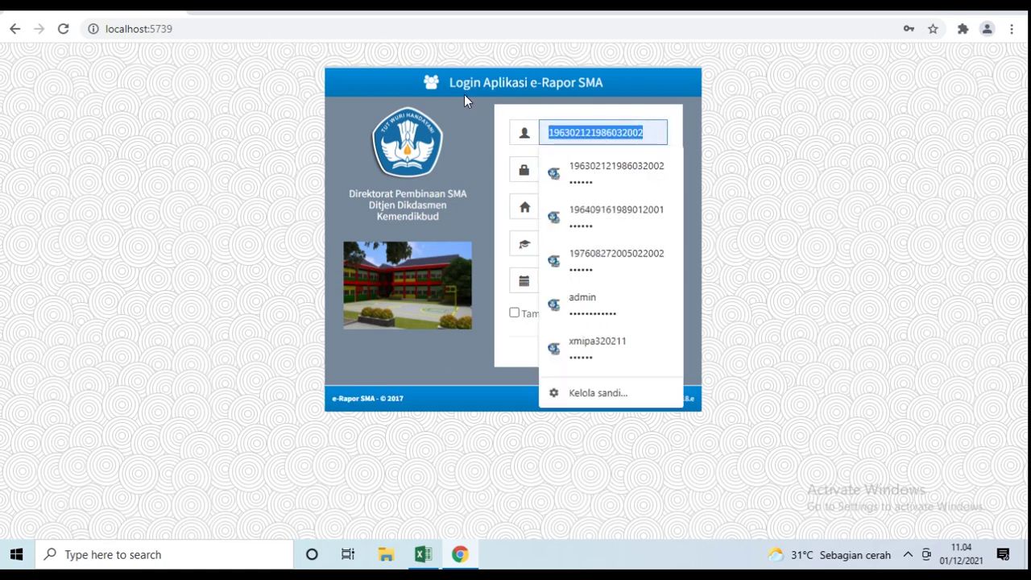
key("ctrl+v")
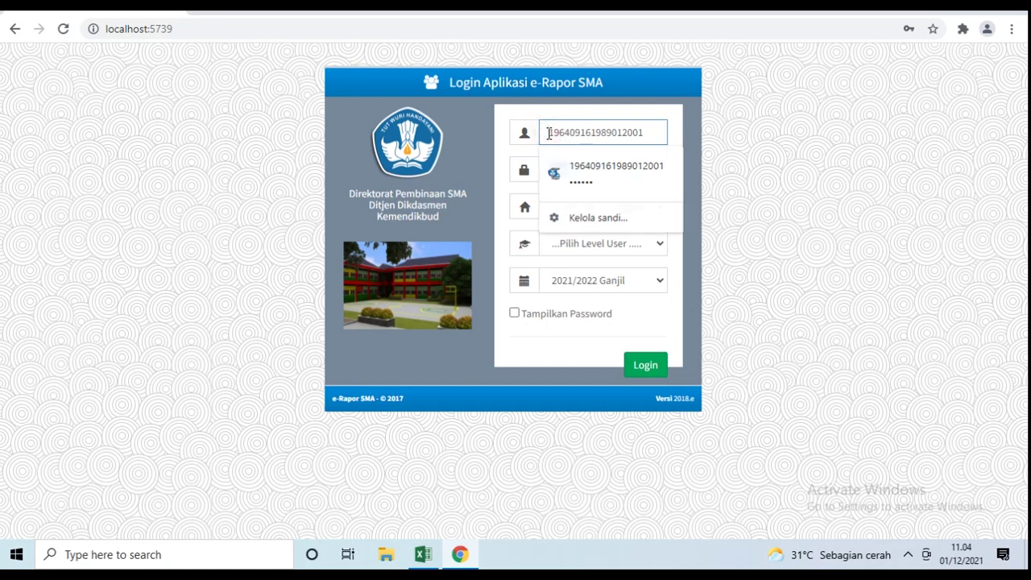
left_click(680, 185)
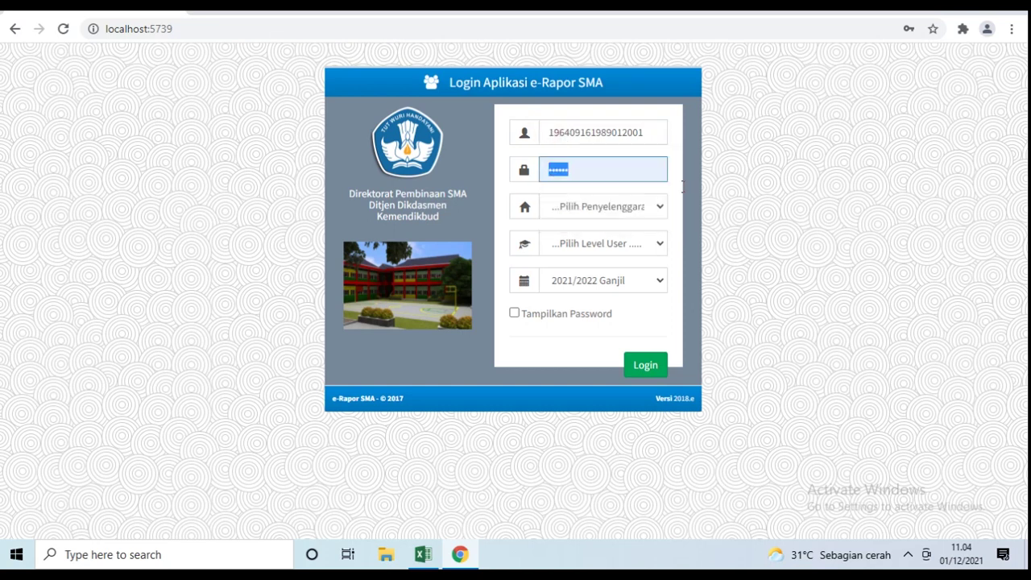
Step: Set the login form to Sistem Paket and user level Guru, log in and dismiss the translation offer
left_click(610, 204)
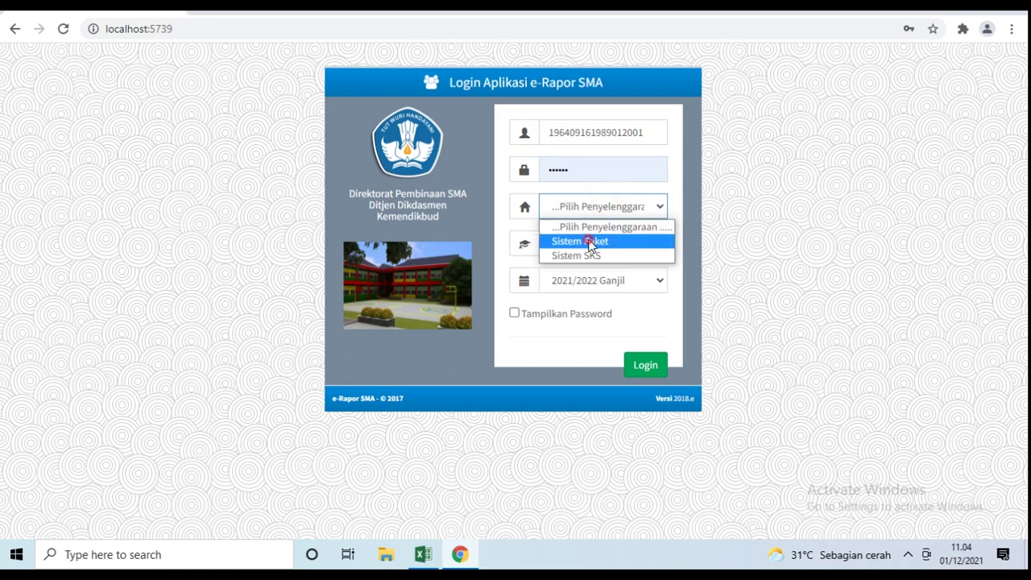
left_click(591, 241)
left_click(589, 247)
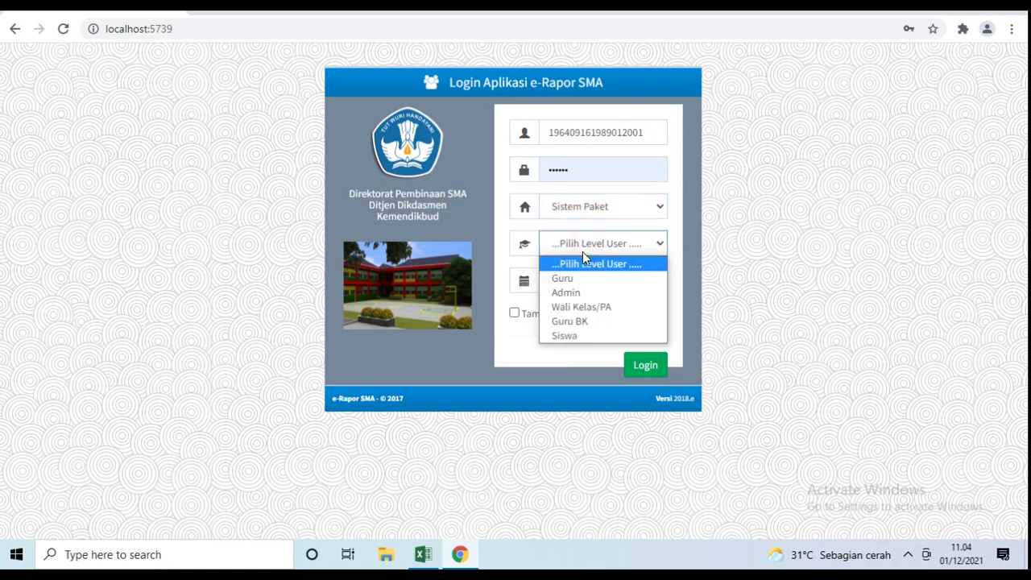
left_click(577, 281)
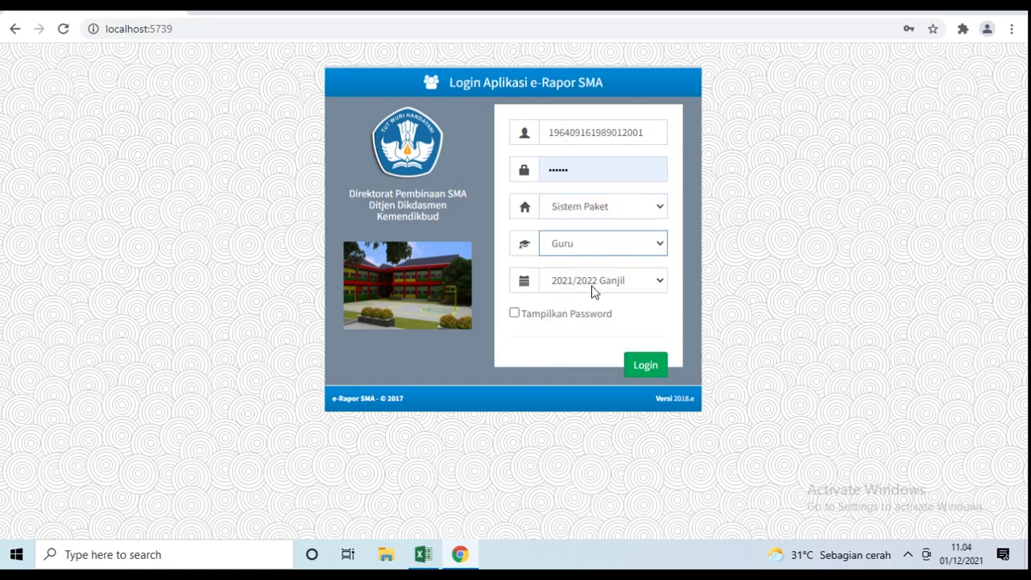
left_click(645, 368)
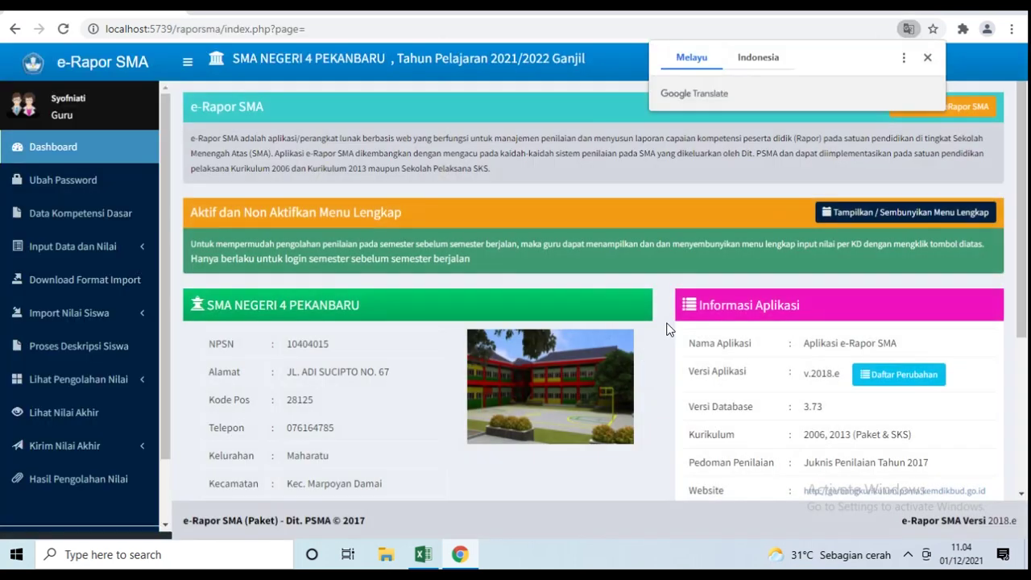
left_click(927, 61)
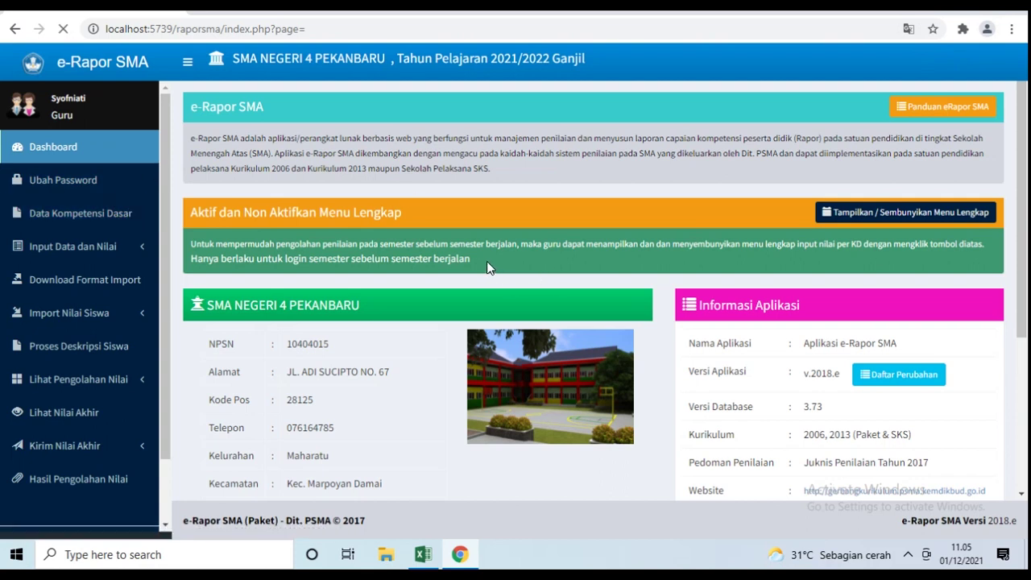
Step: Open Data Kompetensi Dasar for the subject Geografi and start editing its competency data
left_click(125, 229)
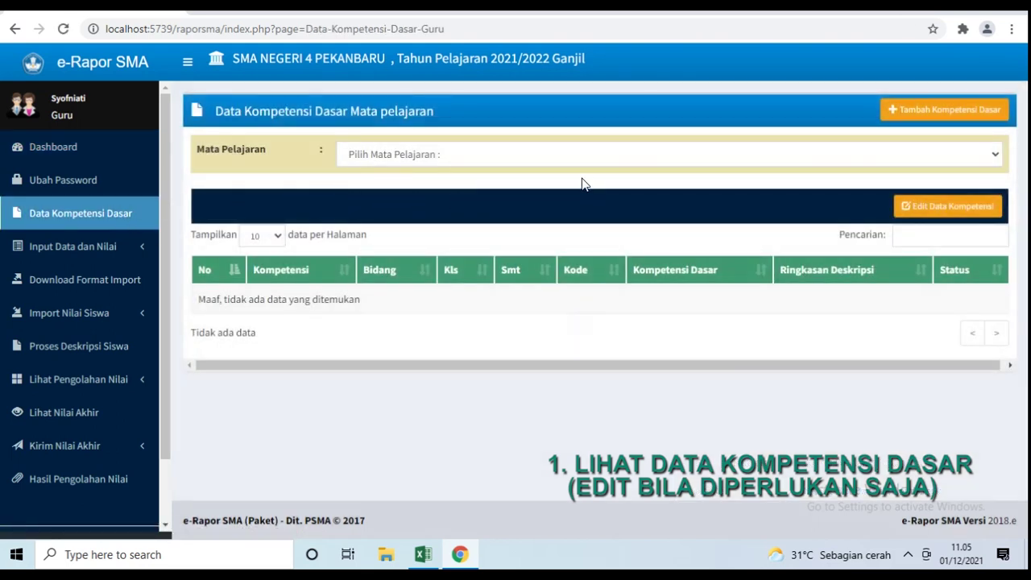
left_click(580, 157)
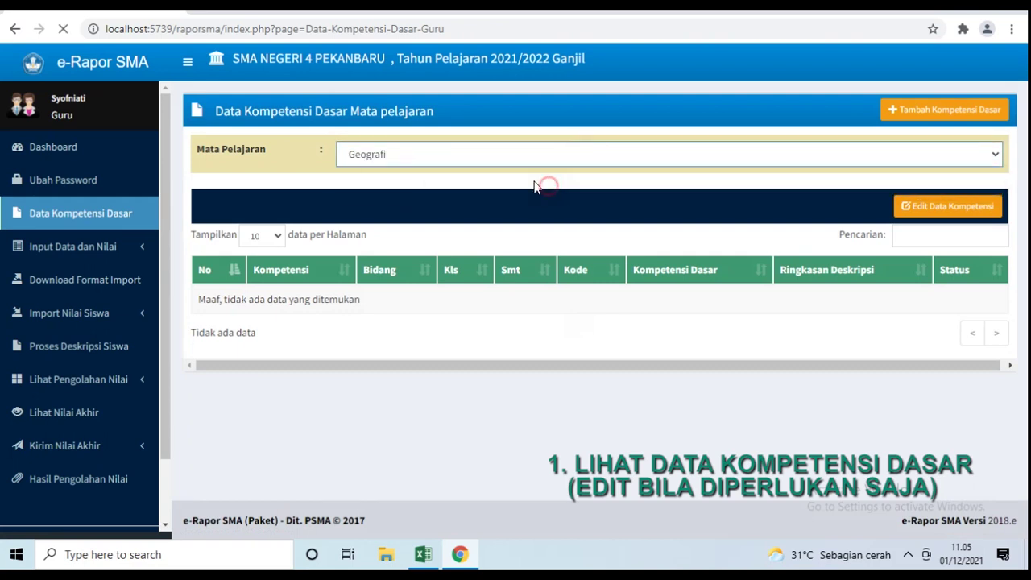
left_click(550, 190)
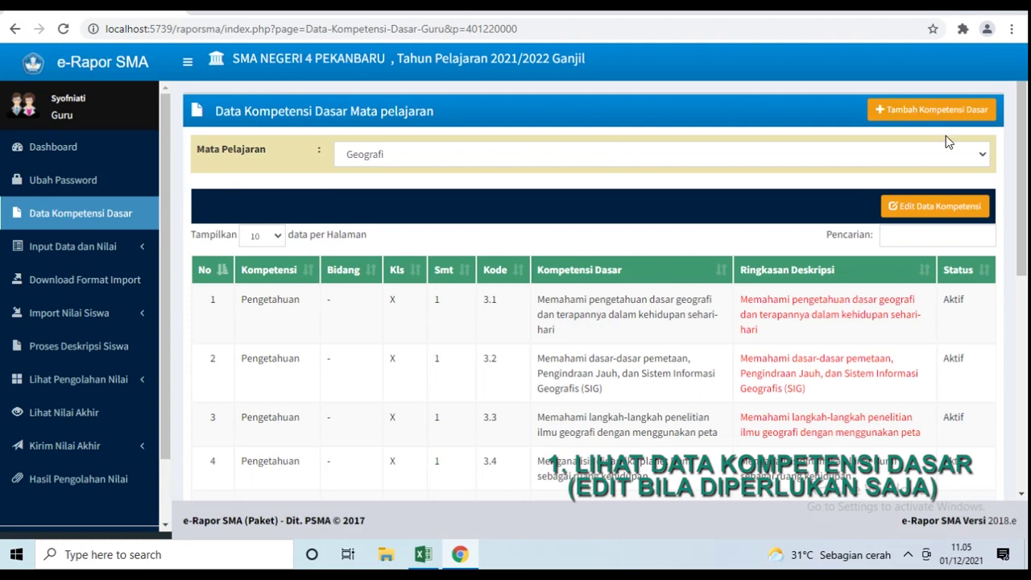
left_click(942, 207)
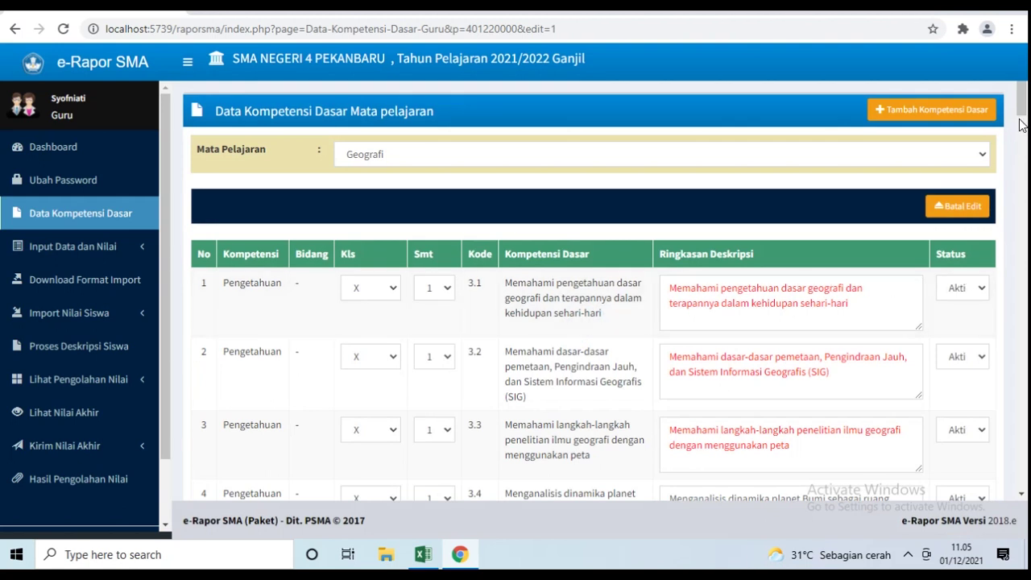
Step: Examine the class, semester, code, summary description and status of the Geografi basic competencies down to the last row
left_click_drag(1019, 105, 1019, 162)
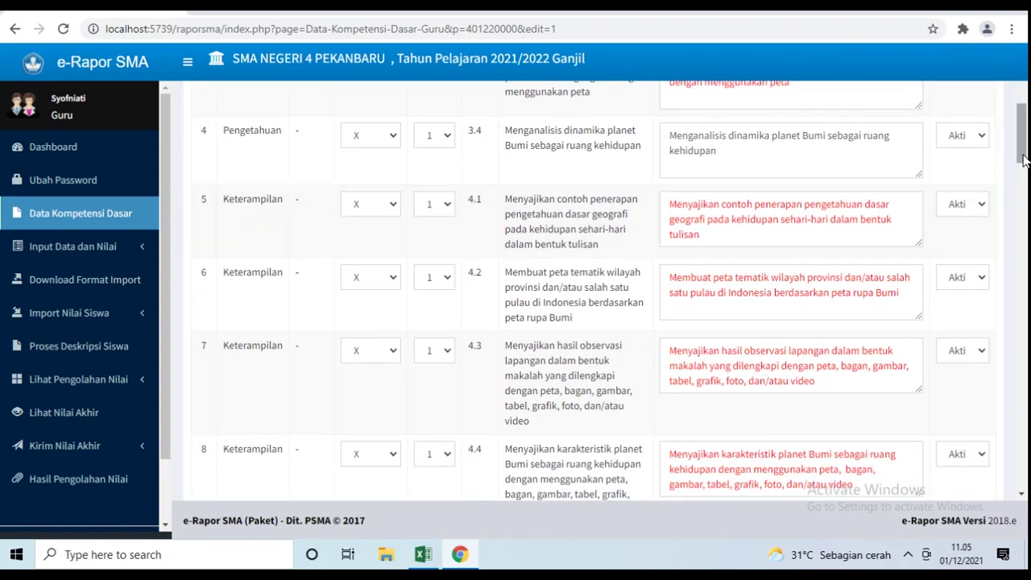
scroll(499, 149, "up", 4)
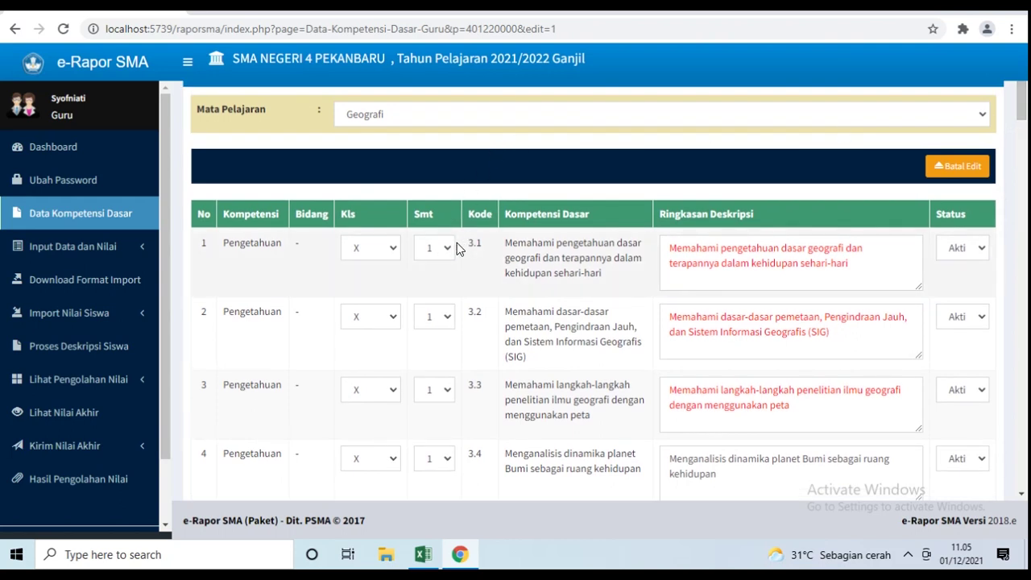
scroll(457, 248, "down", 1)
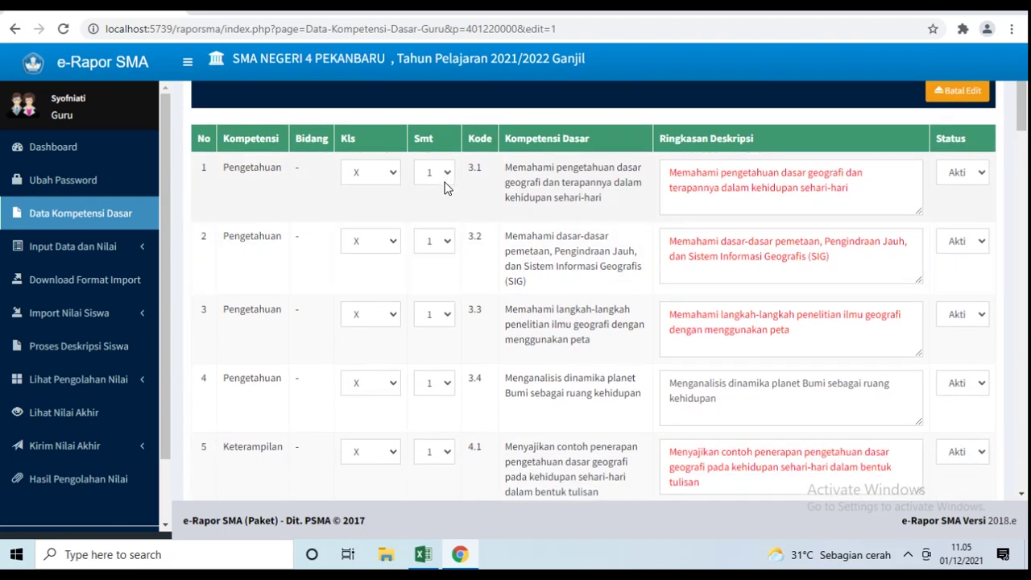
scroll(448, 187, "down", 3)
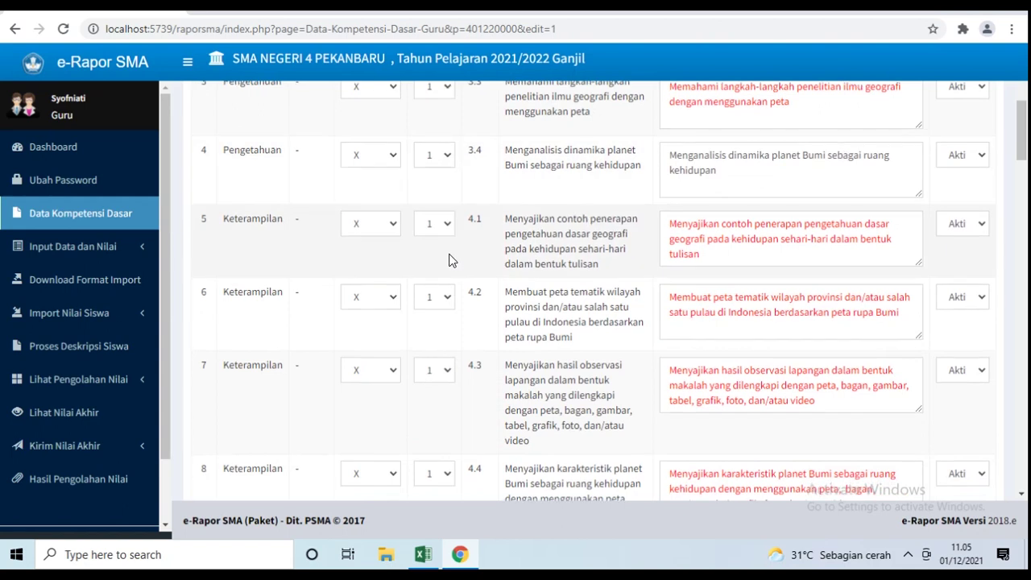
scroll(449, 259, "down", 6)
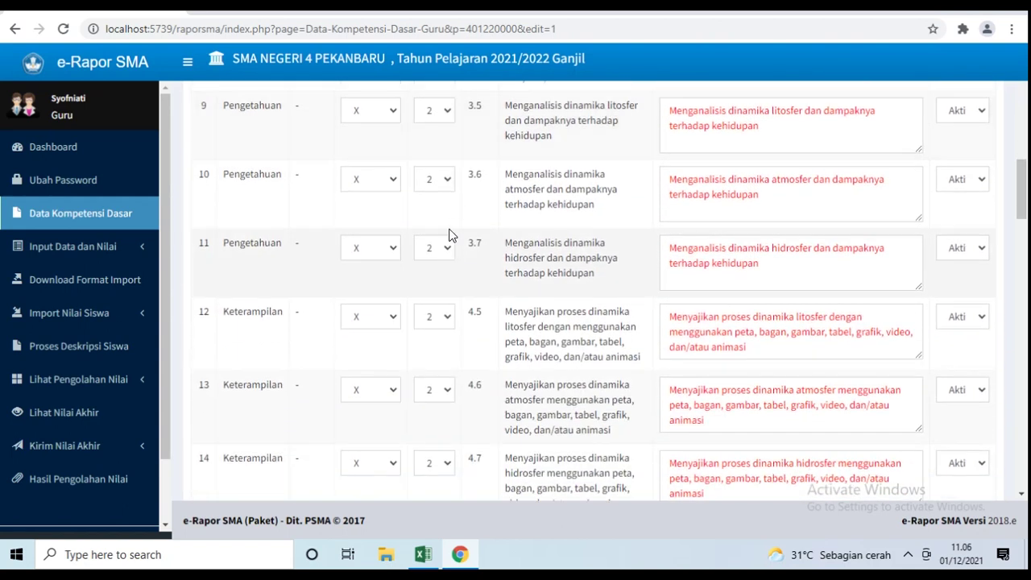
scroll(451, 242, "down", 4)
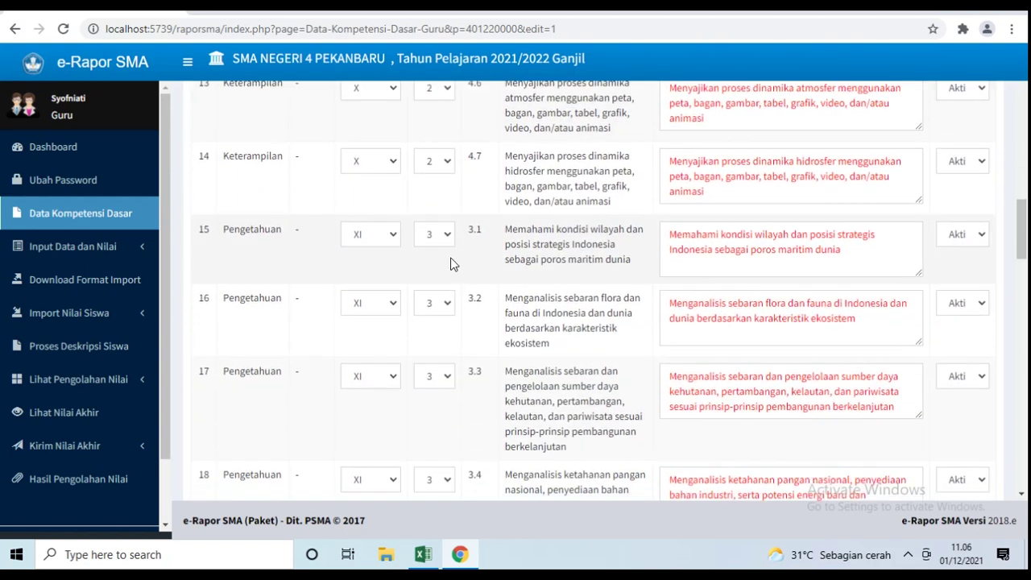
scroll(450, 254, "down", 4)
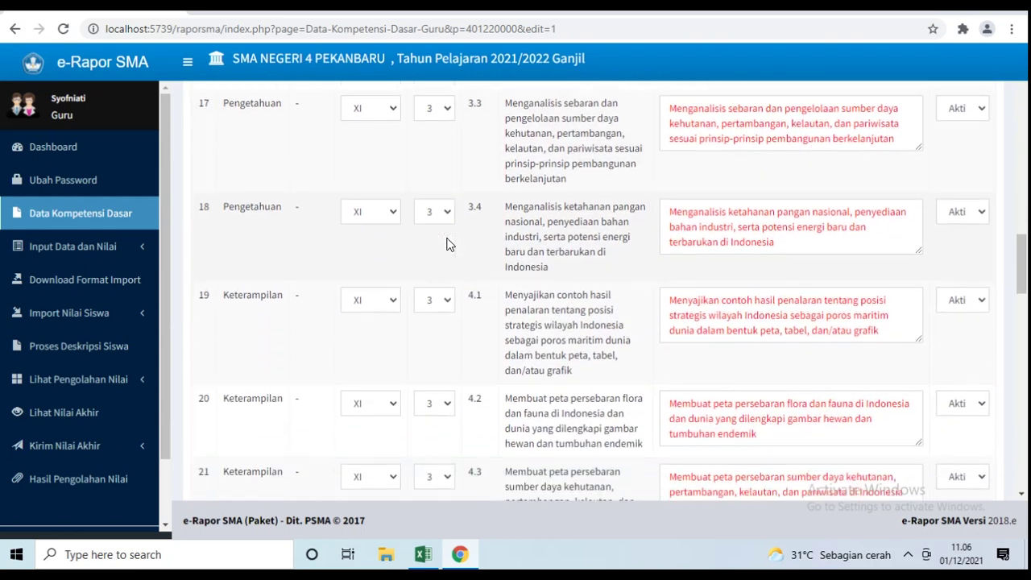
scroll(450, 244, "down", 6)
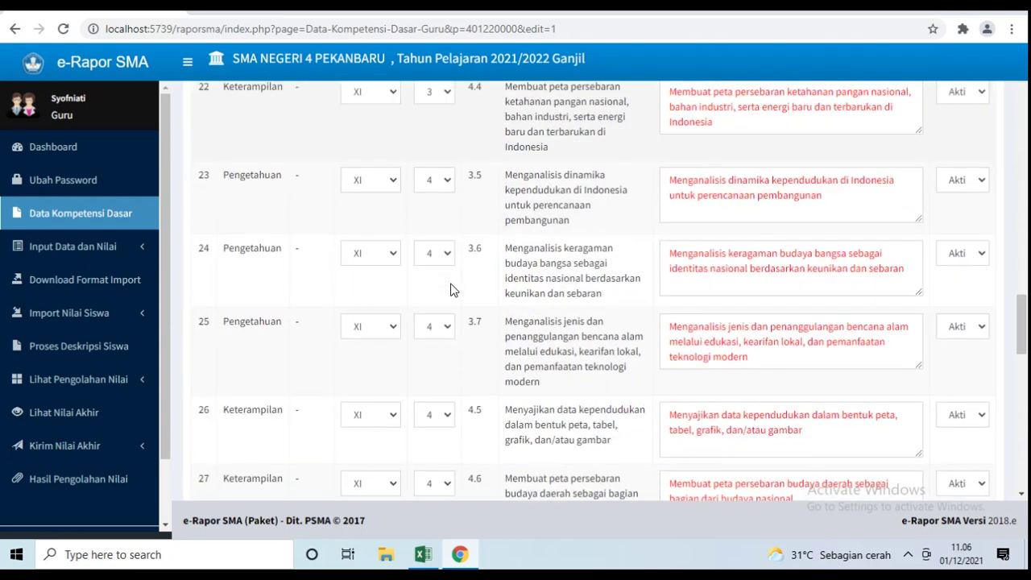
scroll(451, 282, "down", 4)
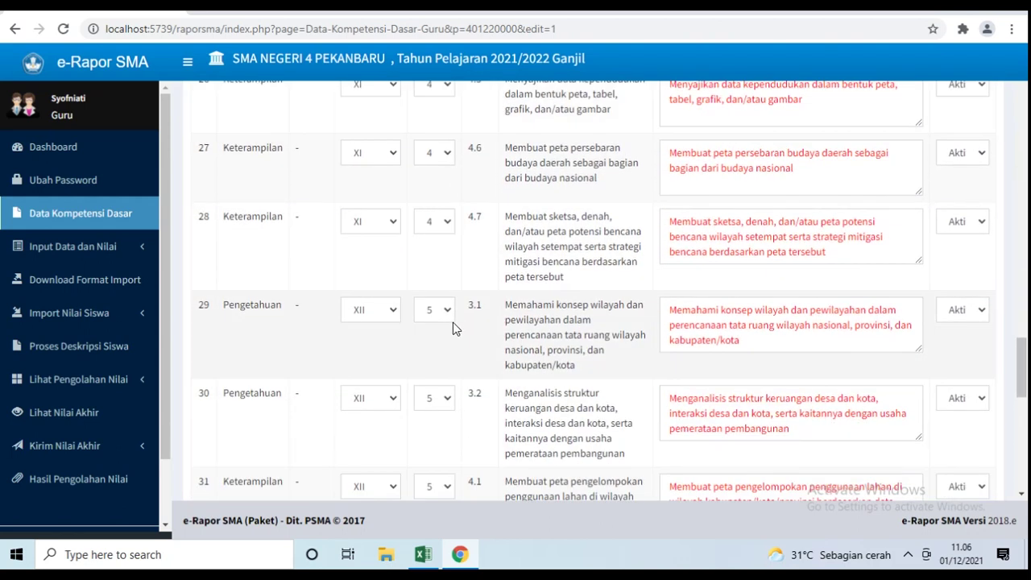
scroll(453, 312, "down", 2)
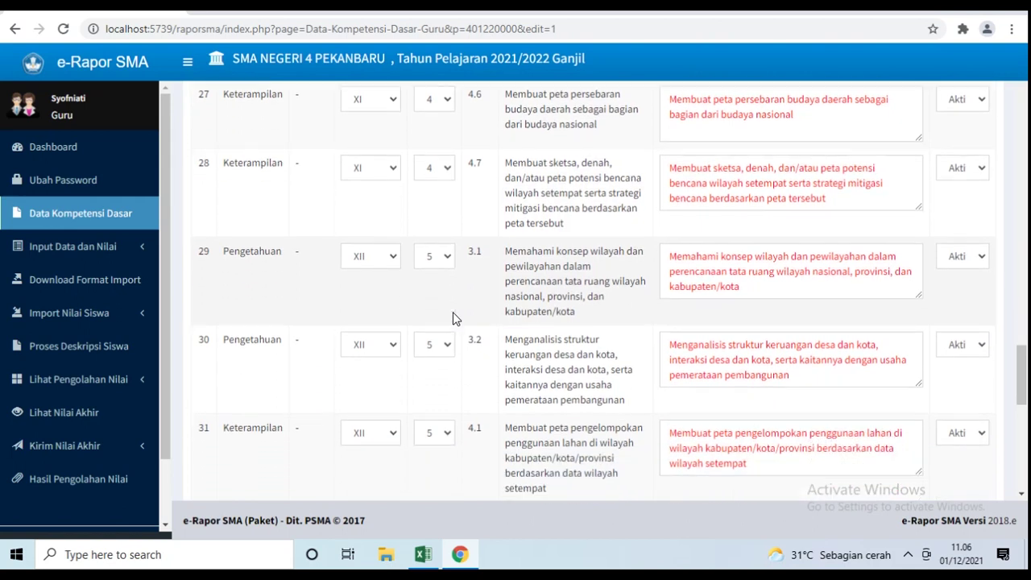
scroll(457, 299, "down", 5)
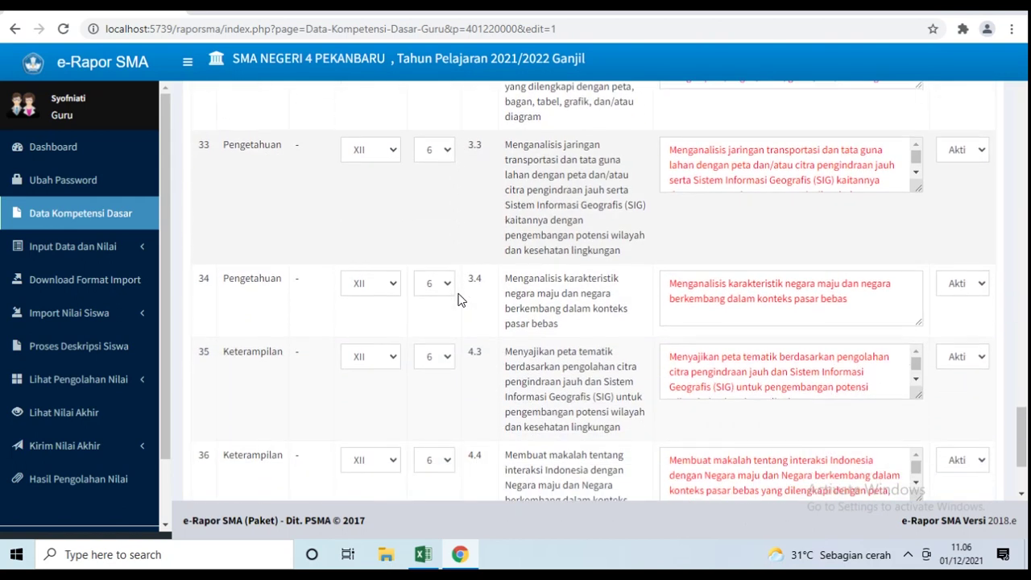
scroll(978, 409, "down", 1)
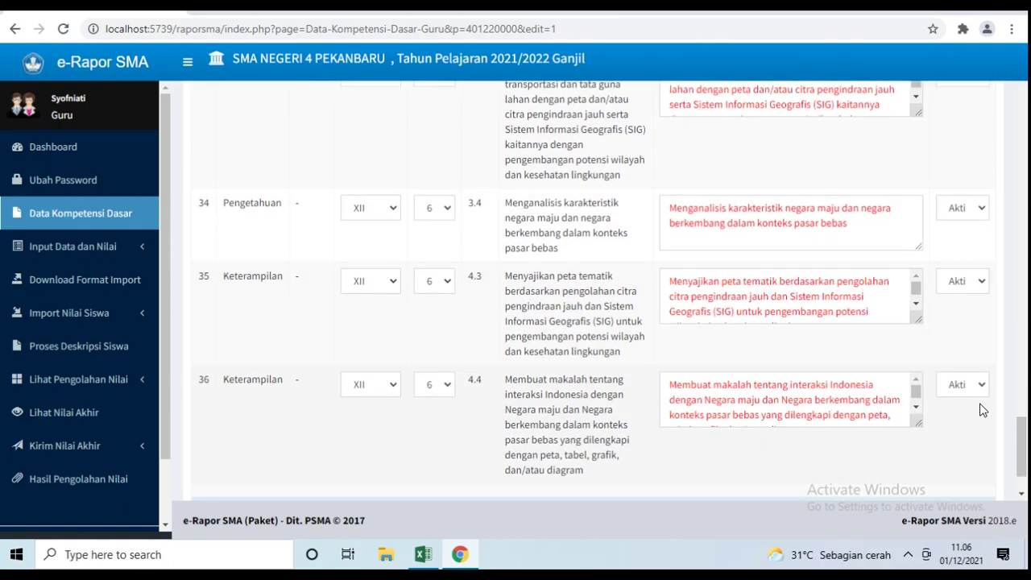
Step: Set the status of Keterampilan competency 4.4 for class X, semester 1 to Nonaktif and save the competency data
left_click_drag(1023, 441, 1007, 163)
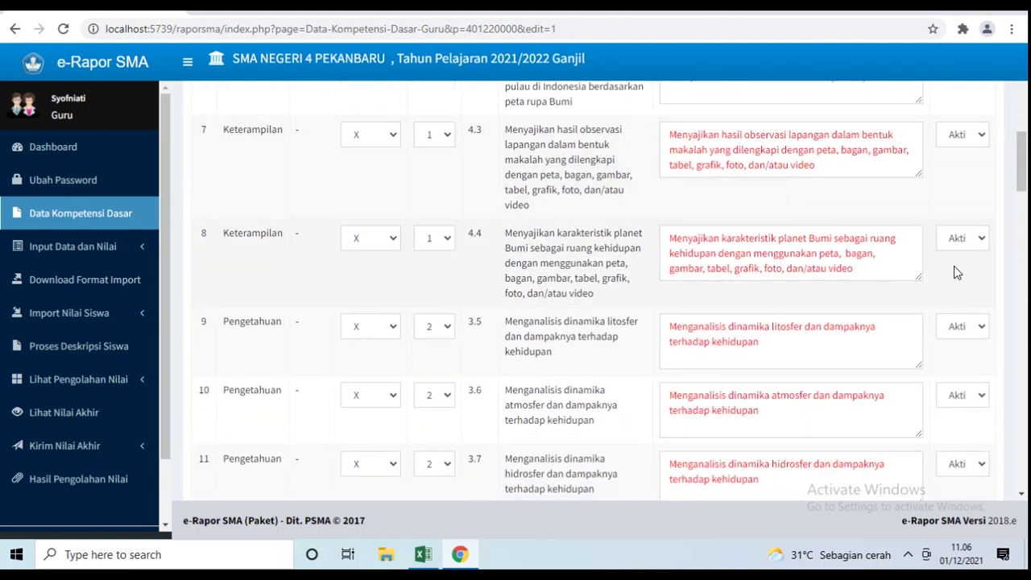
left_click(964, 243)
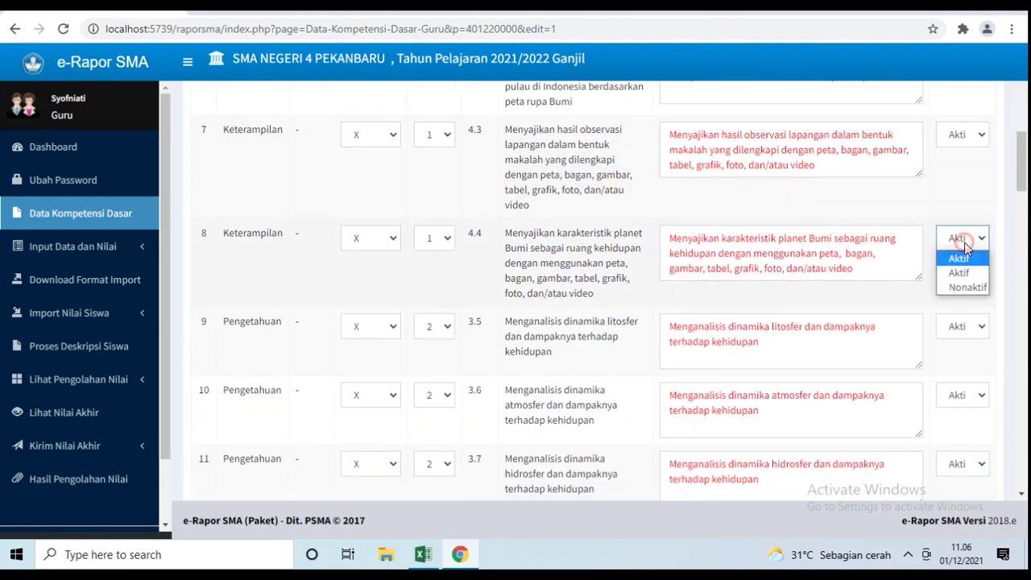
left_click(965, 288)
scroll(1013, 346, "down", 10)
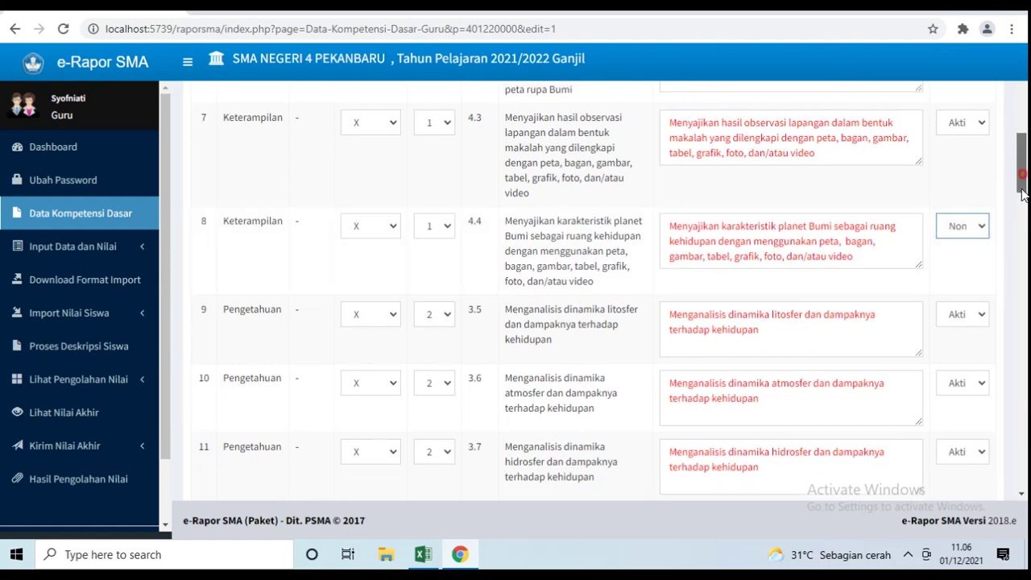
scroll(1013, 346, "down", 15)
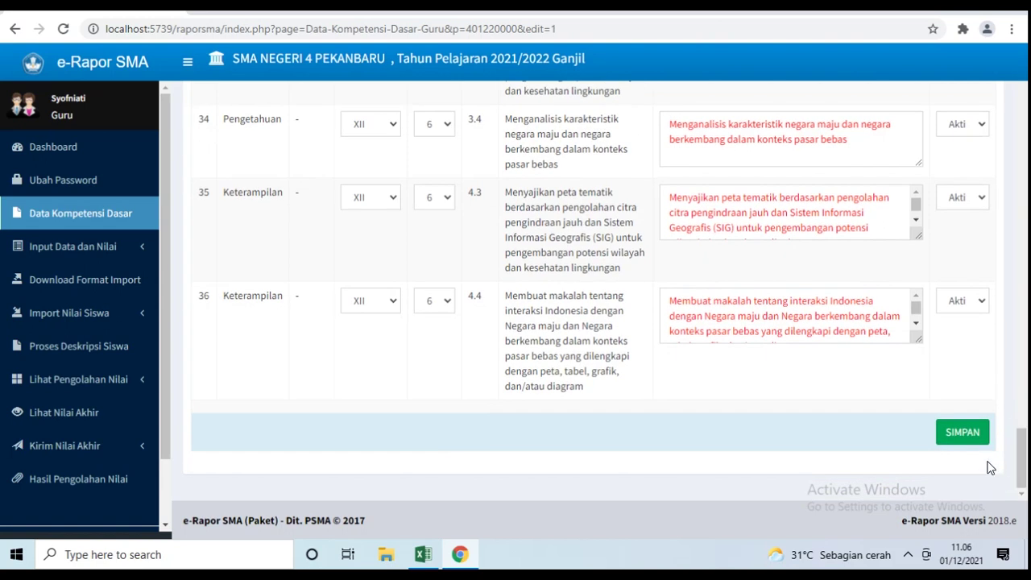
left_click(964, 434)
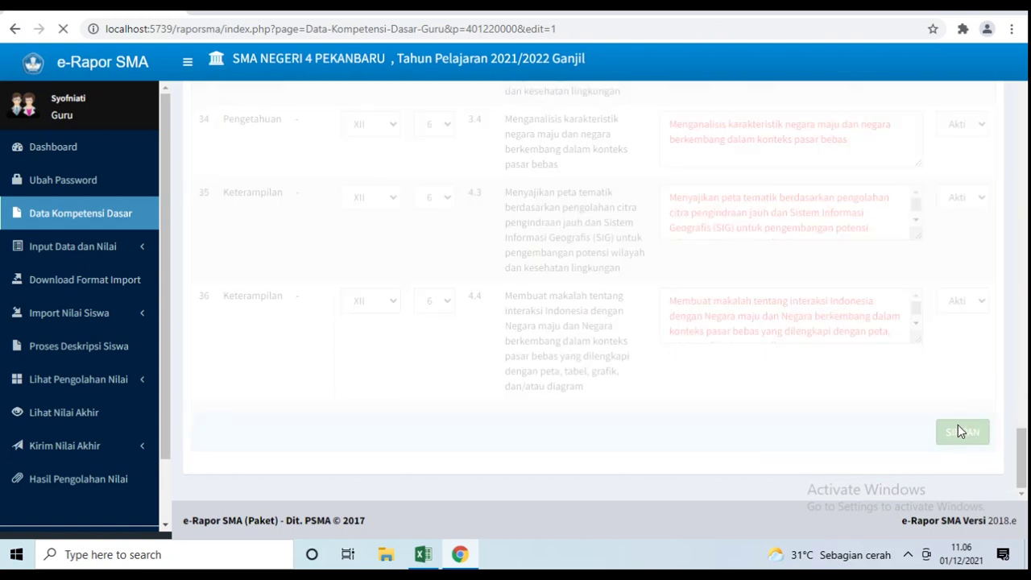
scroll(958, 423, "up", 6)
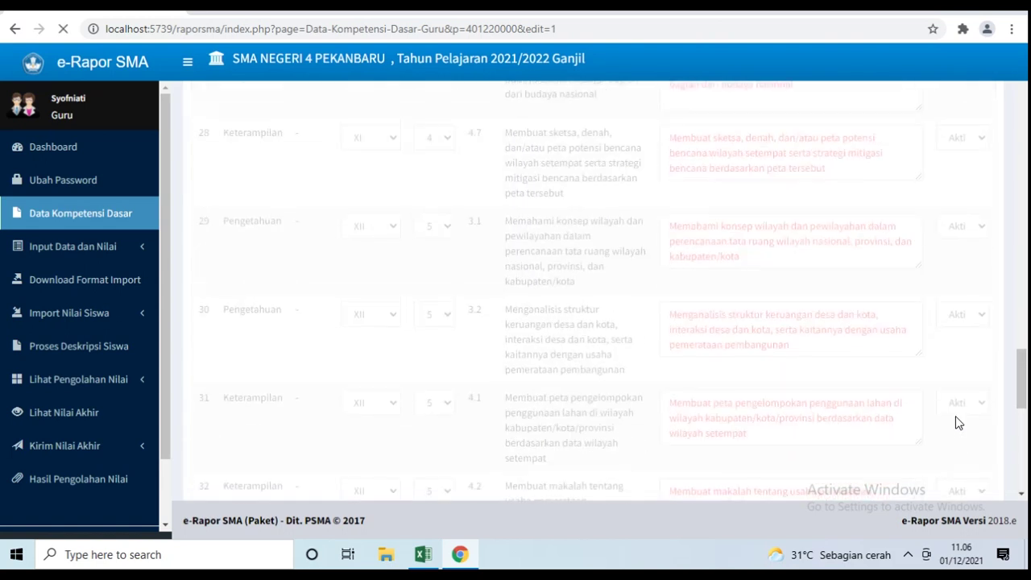
scroll(957, 423, "up", 15)
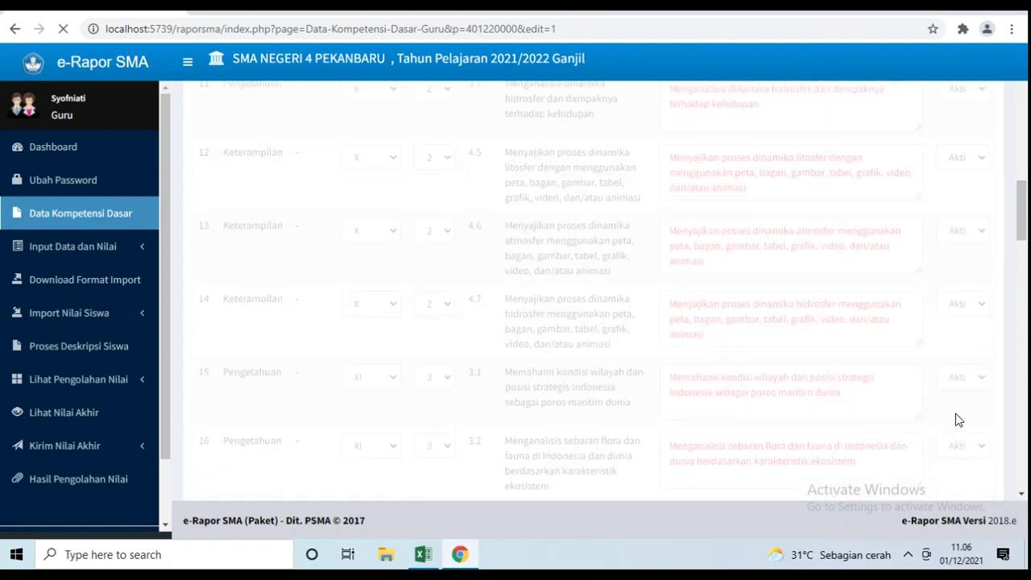
scroll(955, 419, "up", 5)
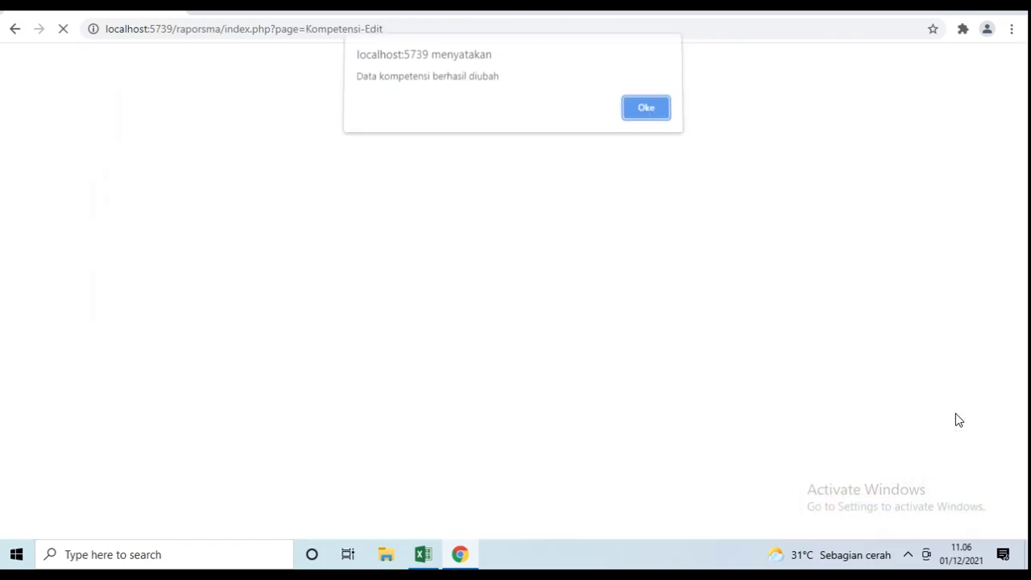
left_click(644, 115)
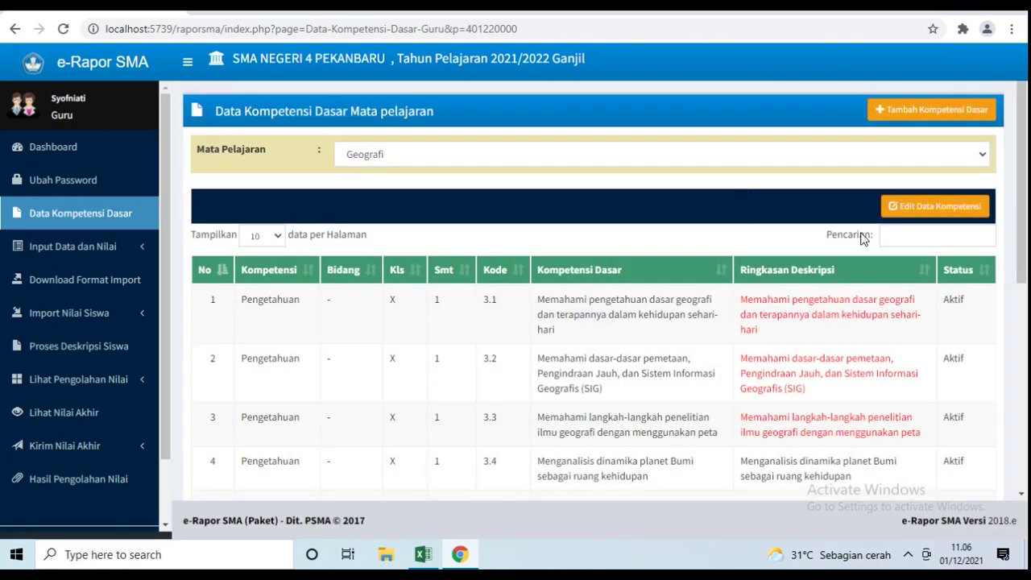
Step: Review pages 2 and 3 of the saved Geografi competency list
left_click_drag(1021, 193, 999, 408)
left_click(909, 435)
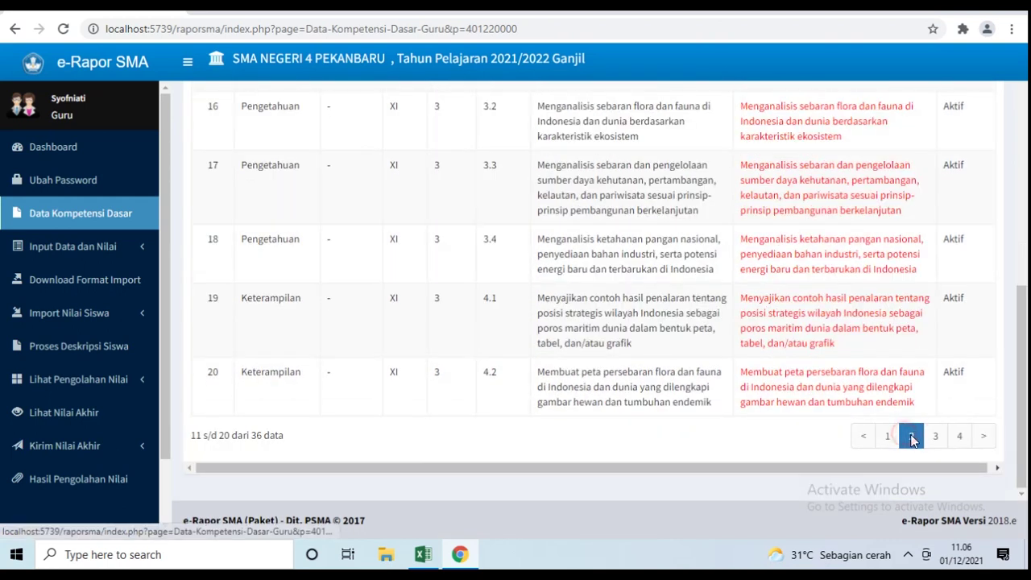
left_click(937, 435)
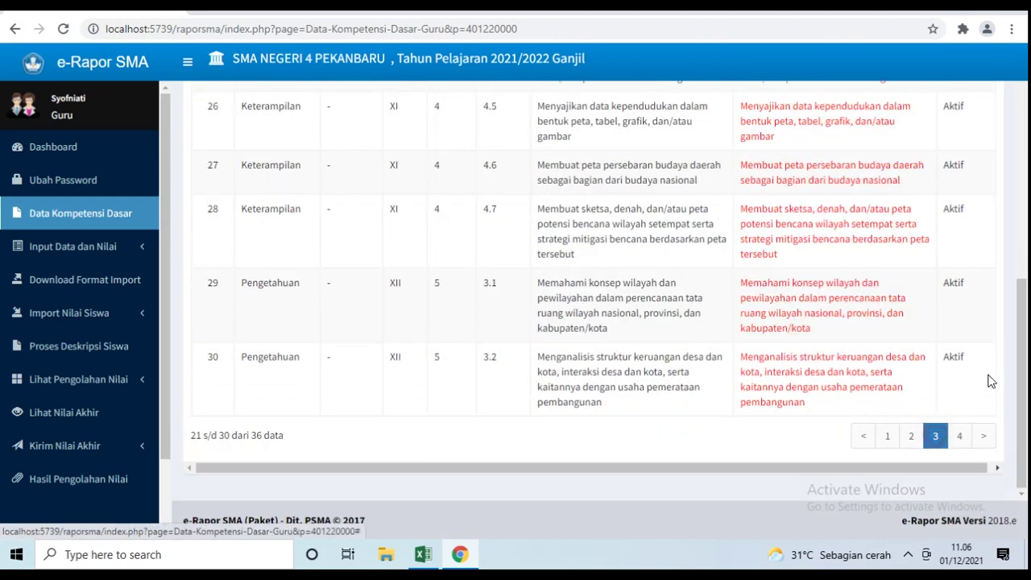
Step: Review the class X, semester 1 Geografi competencies, comparing Pengetahuan codes 3.1 to 3.4 with Keterampilan codes 4.1 to 4.4
scroll(1002, 357, "up", 2)
left_click_drag(999, 350, 990, 413)
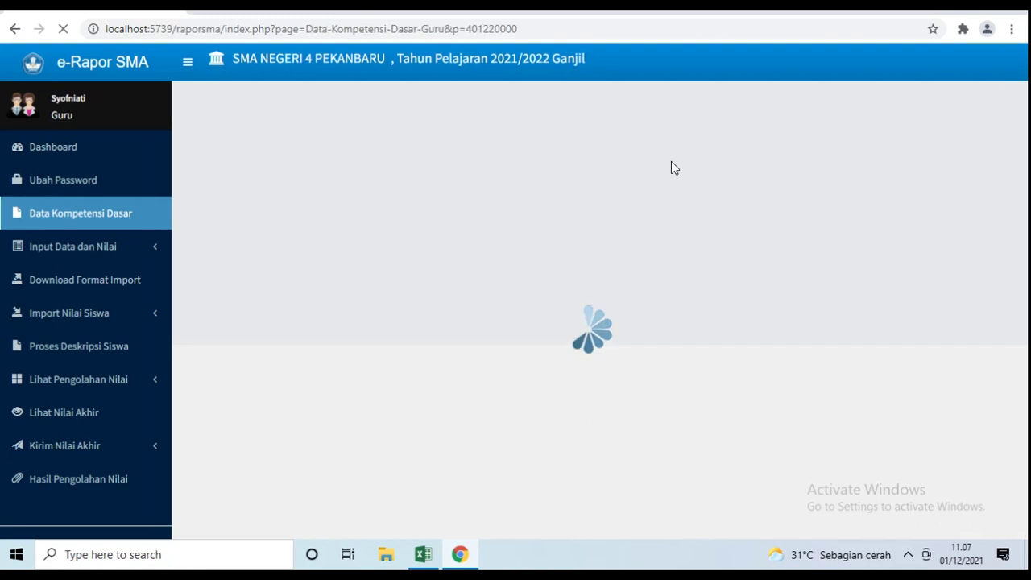
scroll(673, 230, "down", 2)
scroll(673, 231, "down", 1)
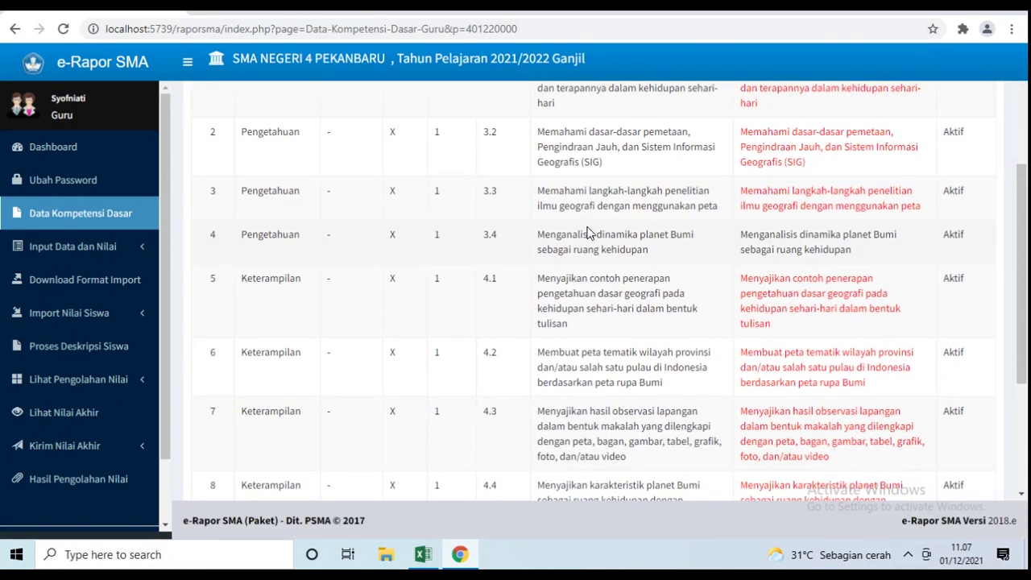
scroll(591, 230, "up", 1)
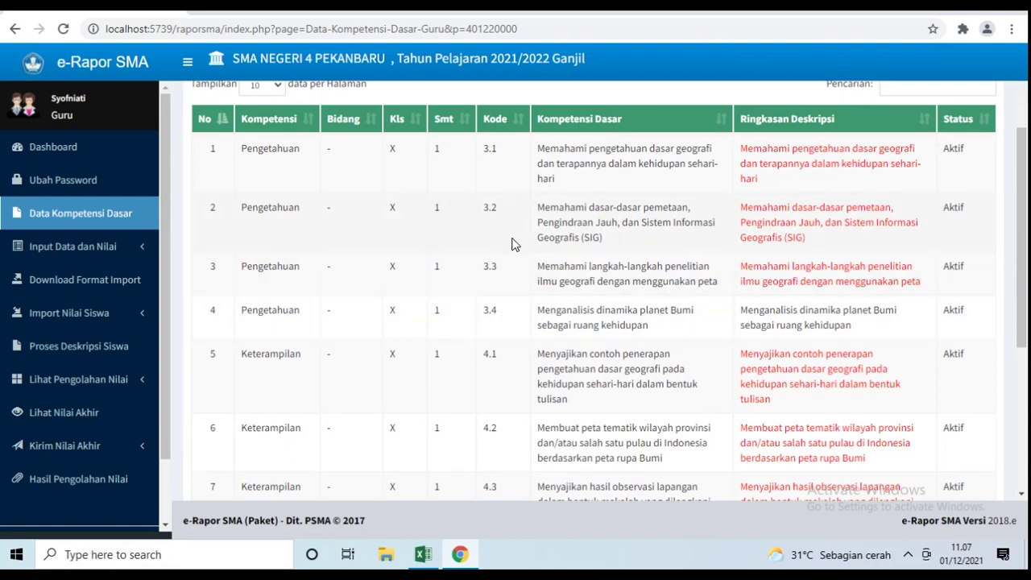
left_click_drag(486, 144, 818, 310)
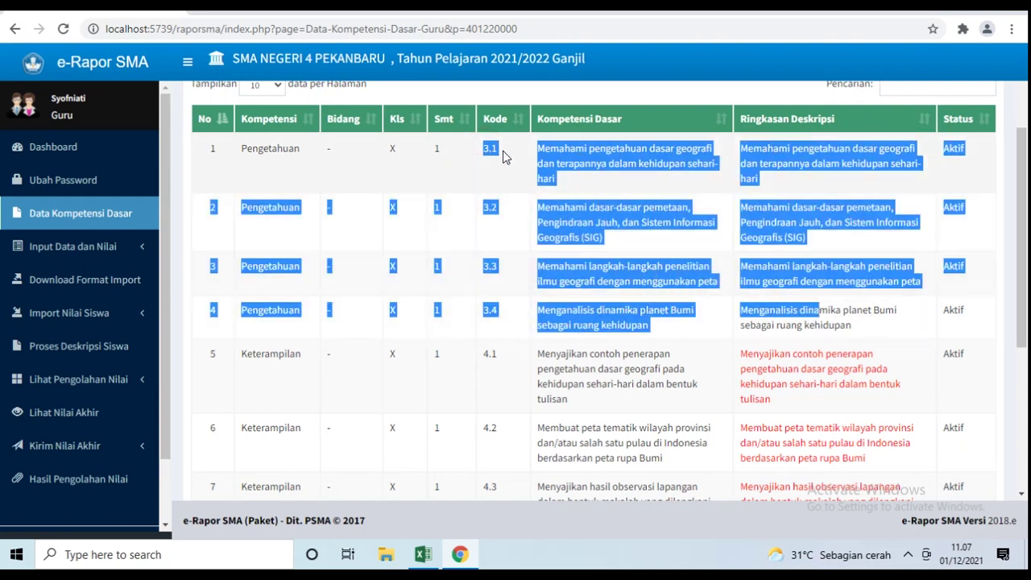
scroll(572, 265, "down", 1)
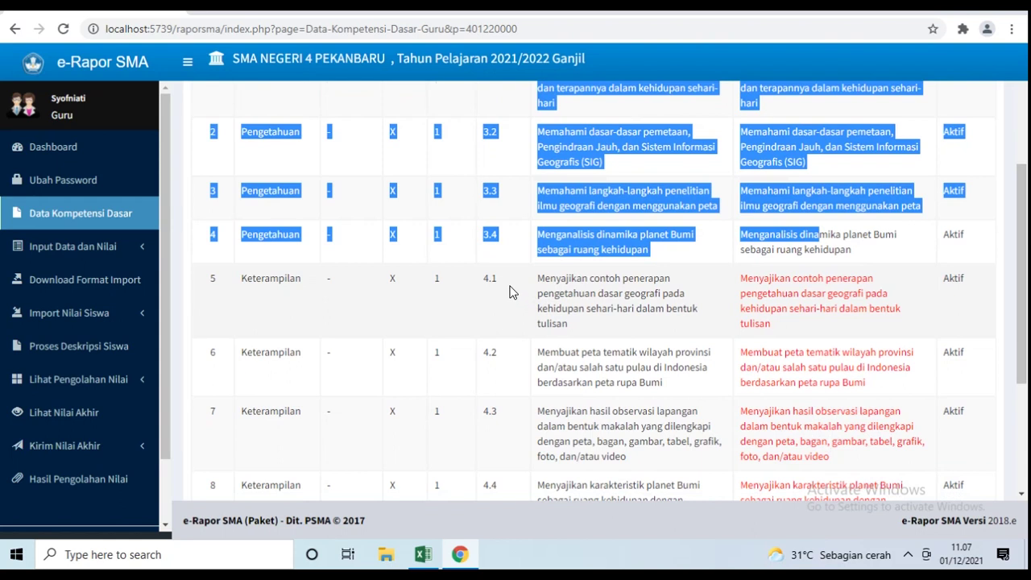
left_click_drag(490, 278, 618, 442)
scroll(618, 425, "down", 2)
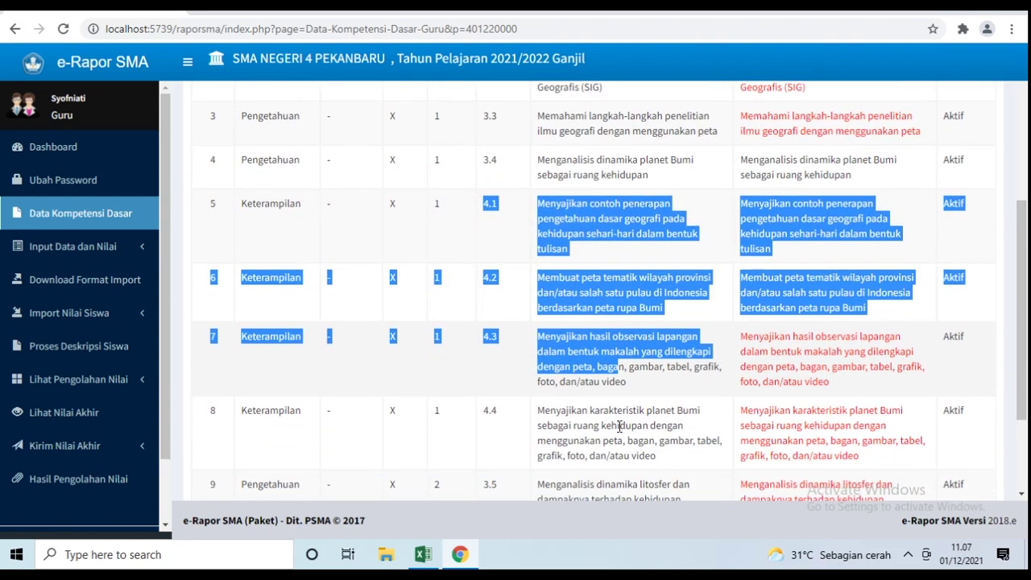
scroll(596, 379, "up", 3)
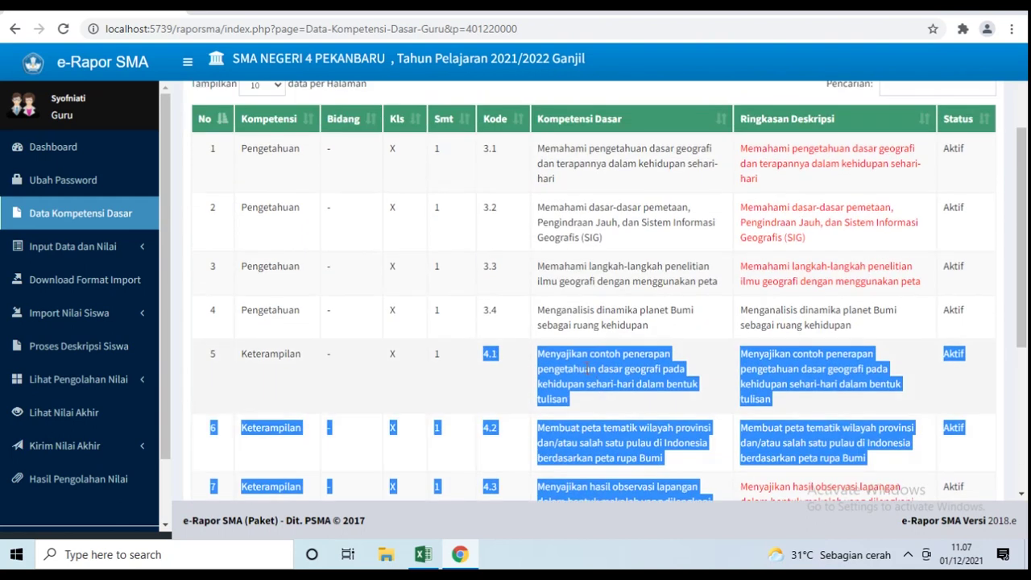
scroll(266, 250, "up", 2)
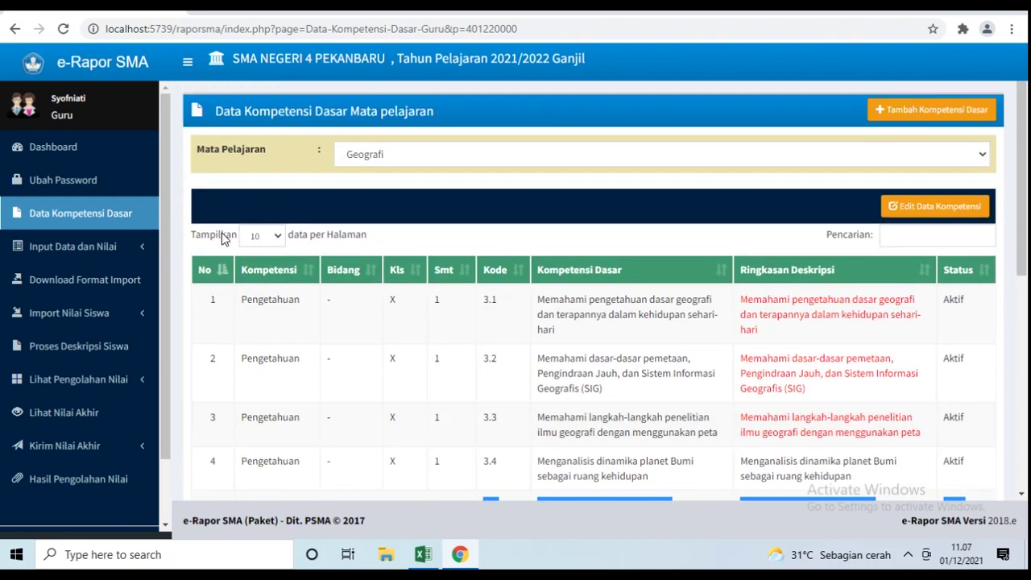
Step: Look through the grade entry pages for Pengetahuan, Keterampilan, Sikap Spiritual and Sikap Sosial under Input Data dan Nilai
left_click(98, 253)
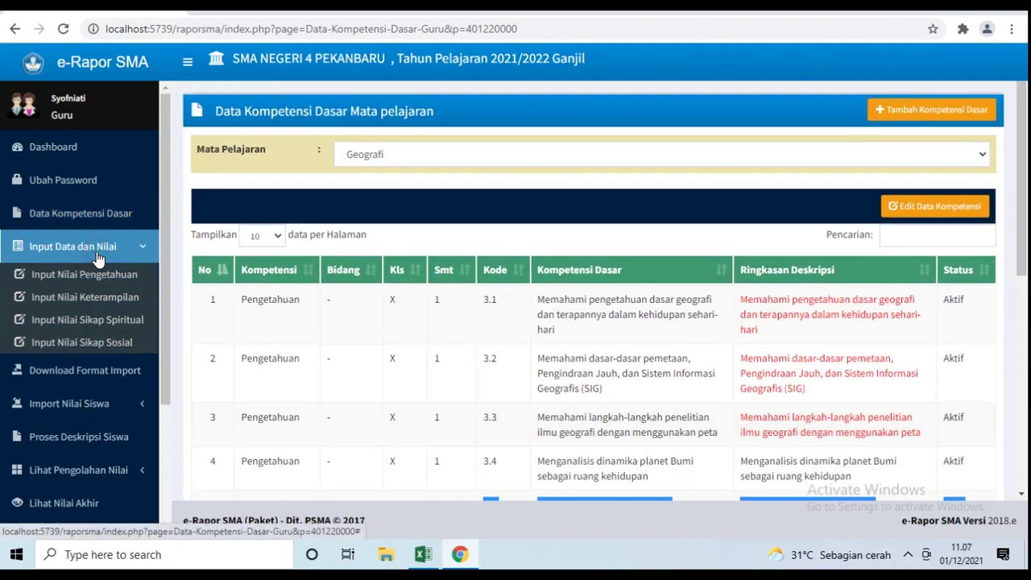
left_click(99, 276)
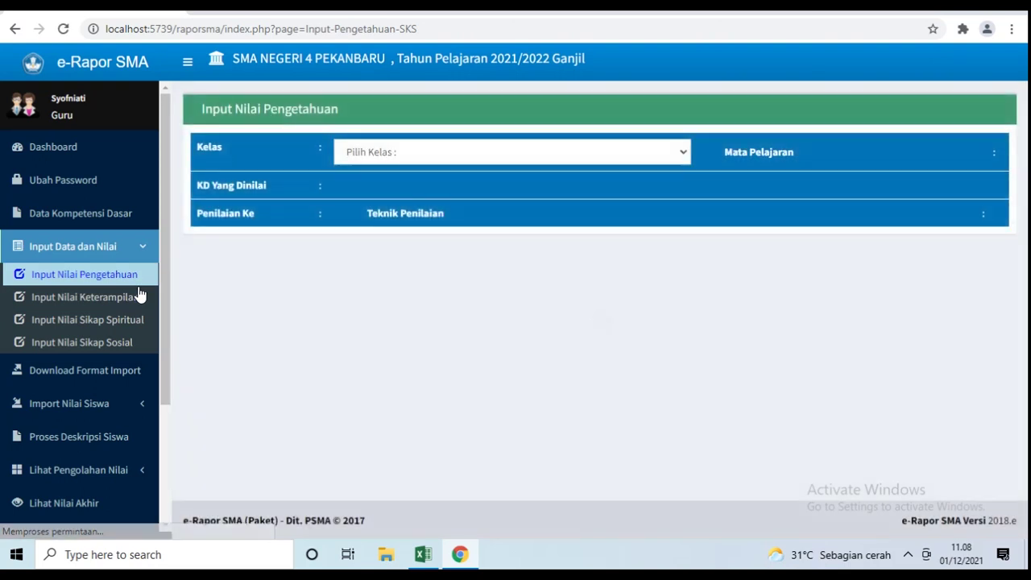
left_click(120, 303)
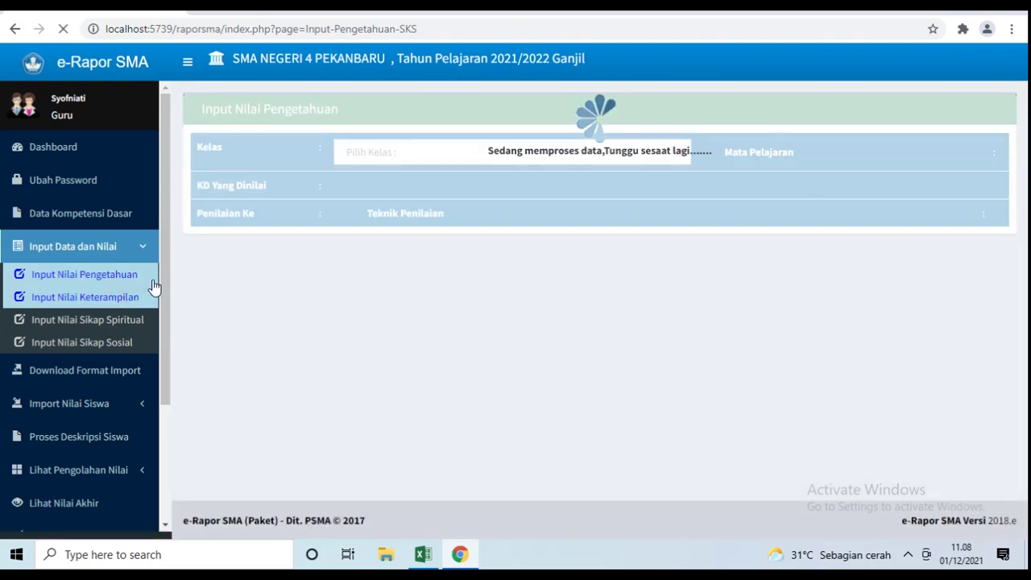
left_click(125, 320)
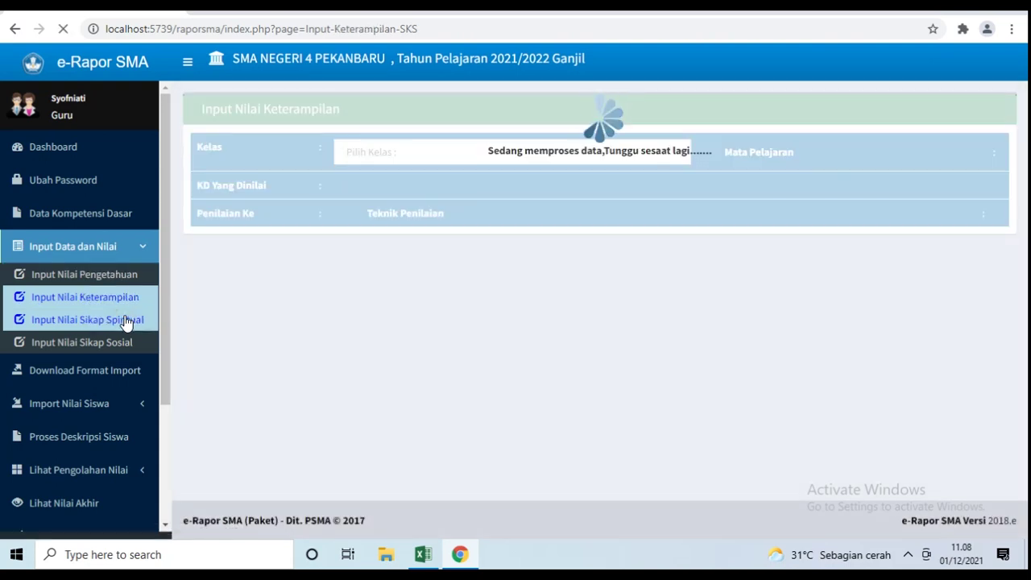
left_click(121, 342)
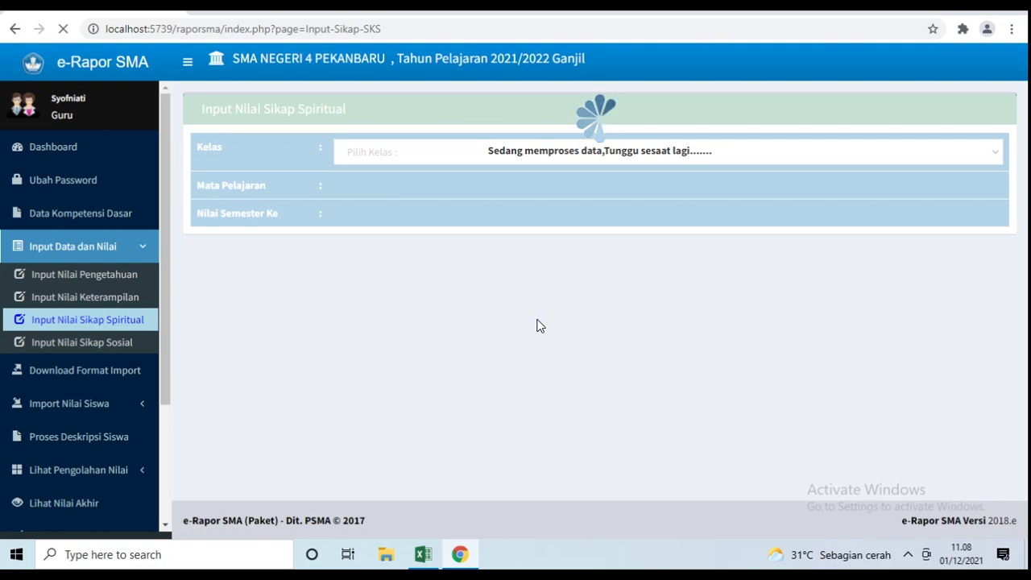
Step: Open Input Nilai Pengetahuan and choose class X IPS 1 with the subject Geografi
left_click(89, 274)
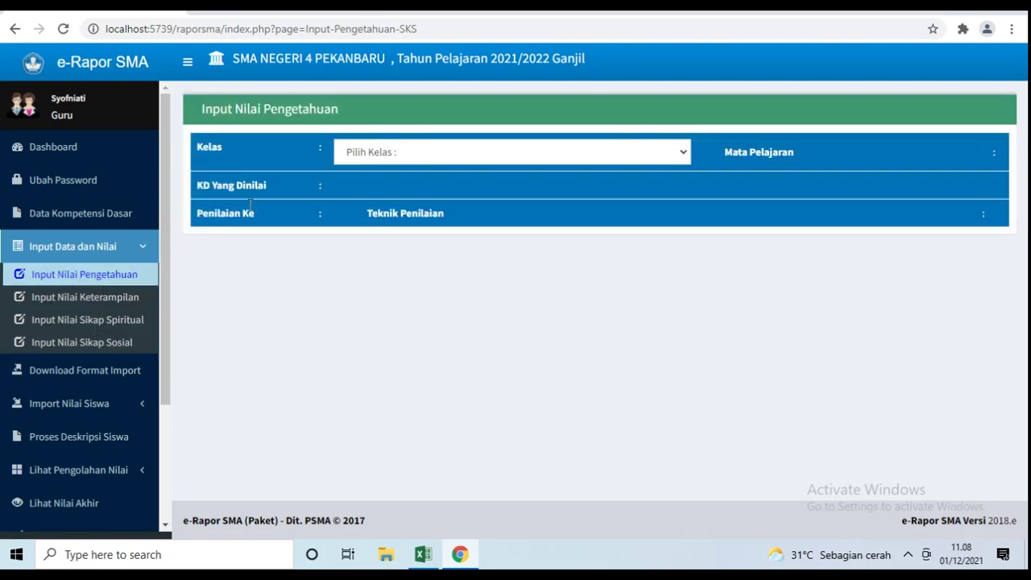
left_click(357, 159)
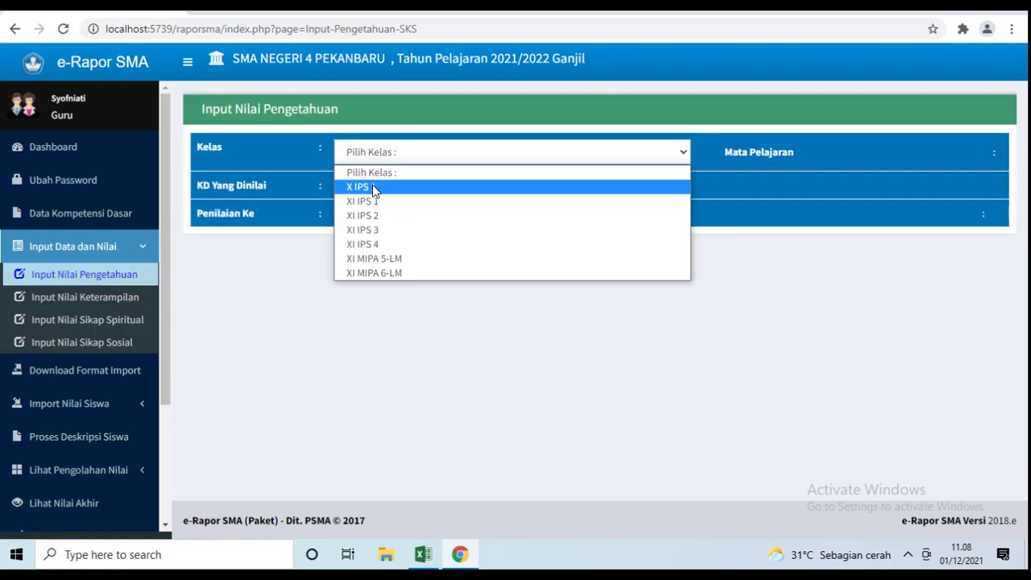
left_click(371, 186)
left_click(741, 158)
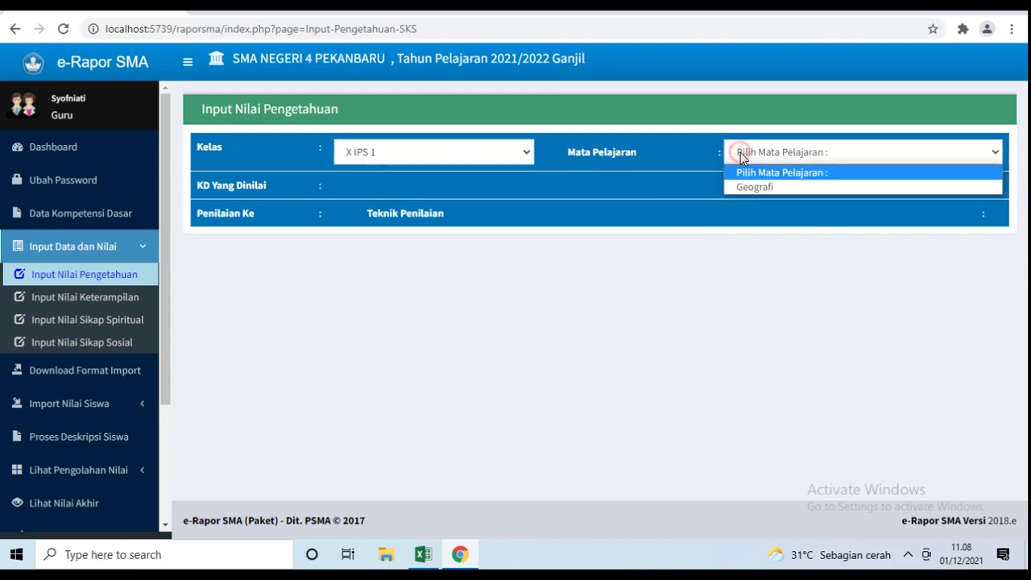
left_click(742, 186)
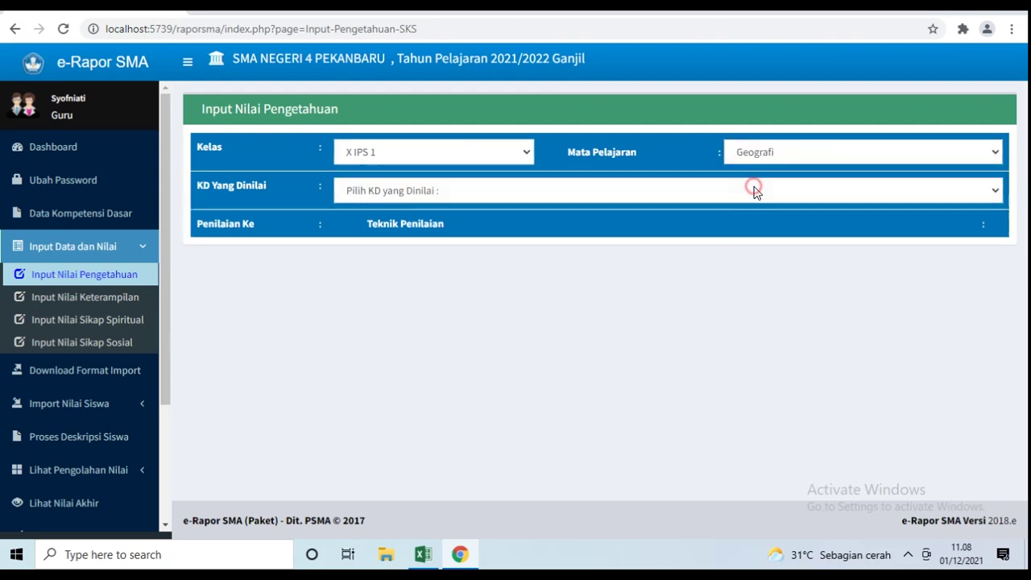
Step: Display the student score list for KD 3.1, Penilaian Ke 1, with Tes Tulis as the assessment technique
left_click(522, 199)
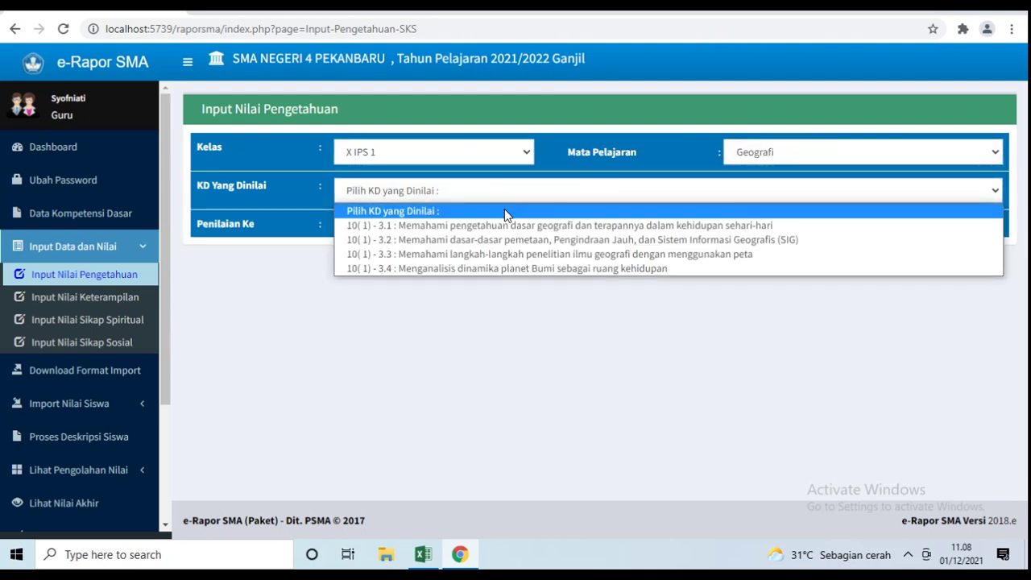
left_click(502, 225)
left_click(483, 231)
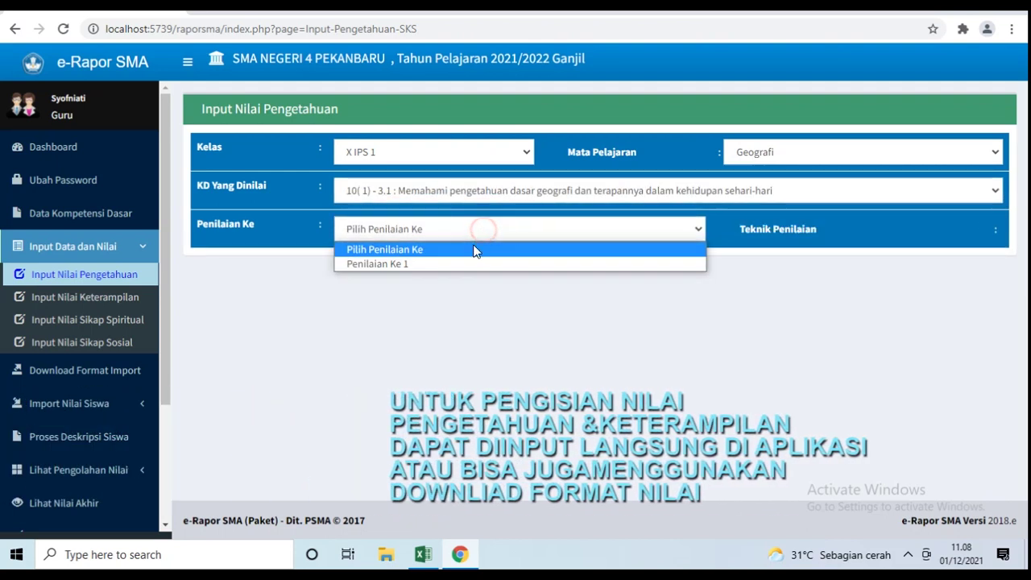
left_click(464, 265)
left_click(786, 236)
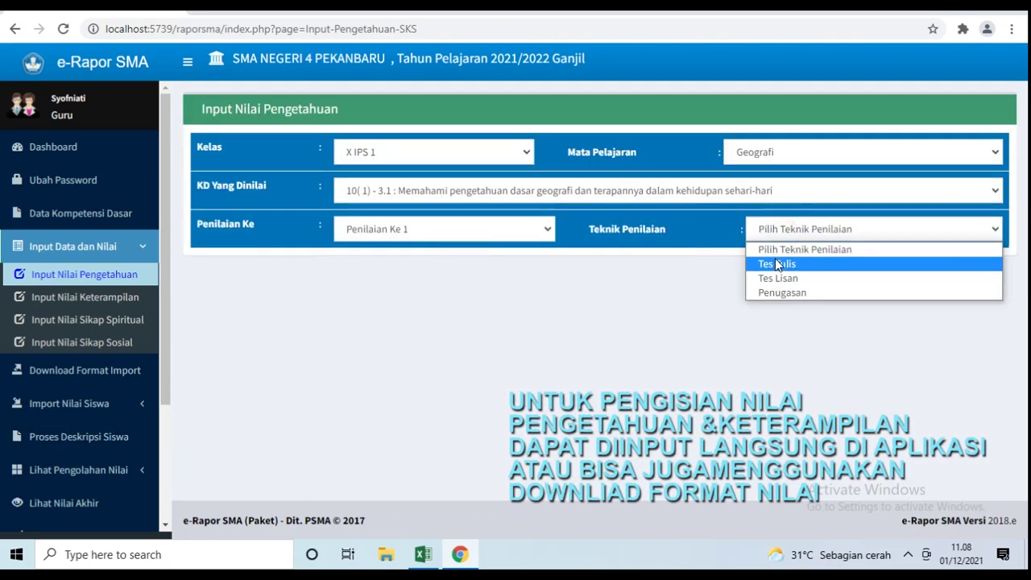
left_click(777, 265)
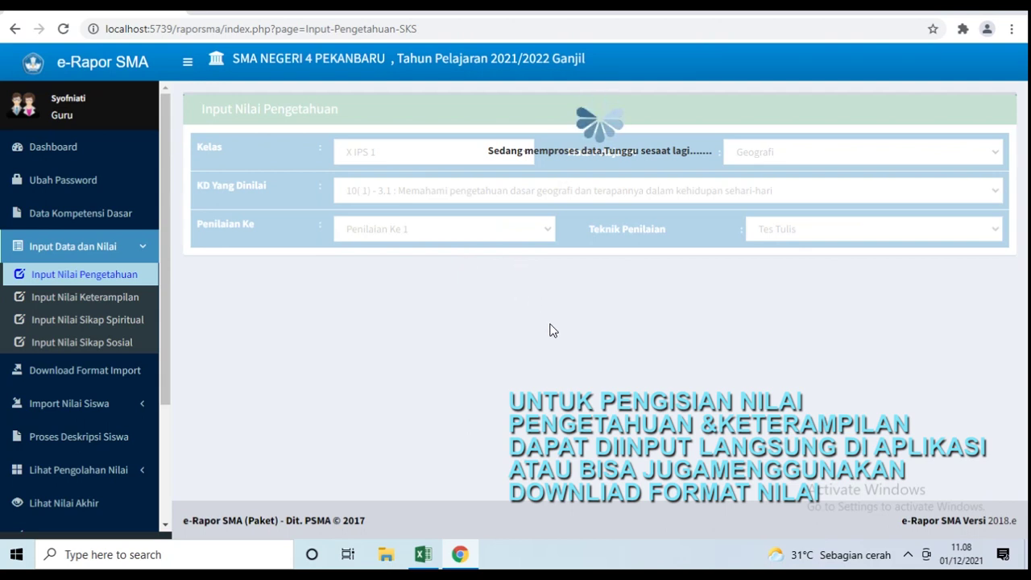
scroll(531, 314, "down", 3)
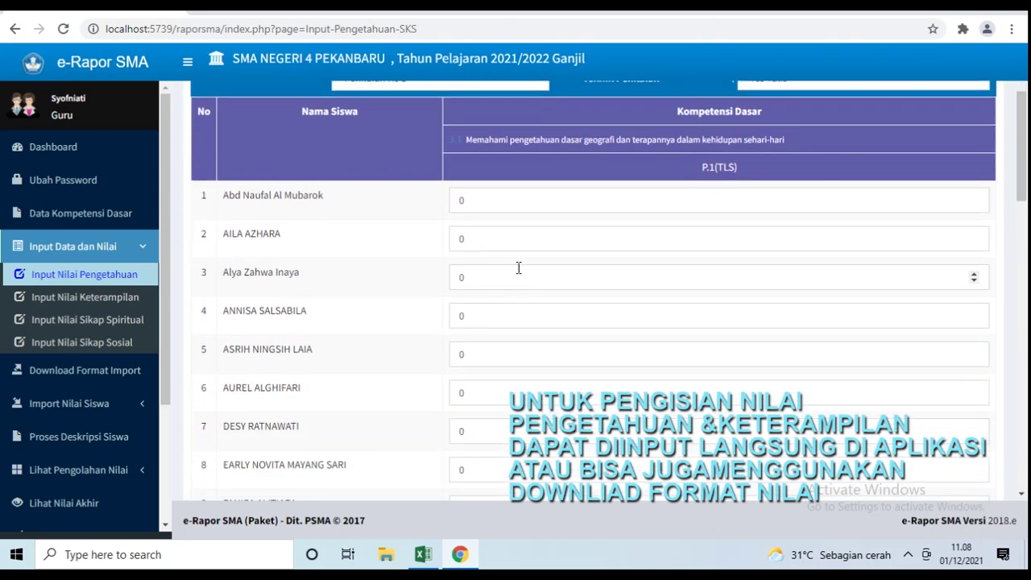
scroll(495, 218, "up", 2)
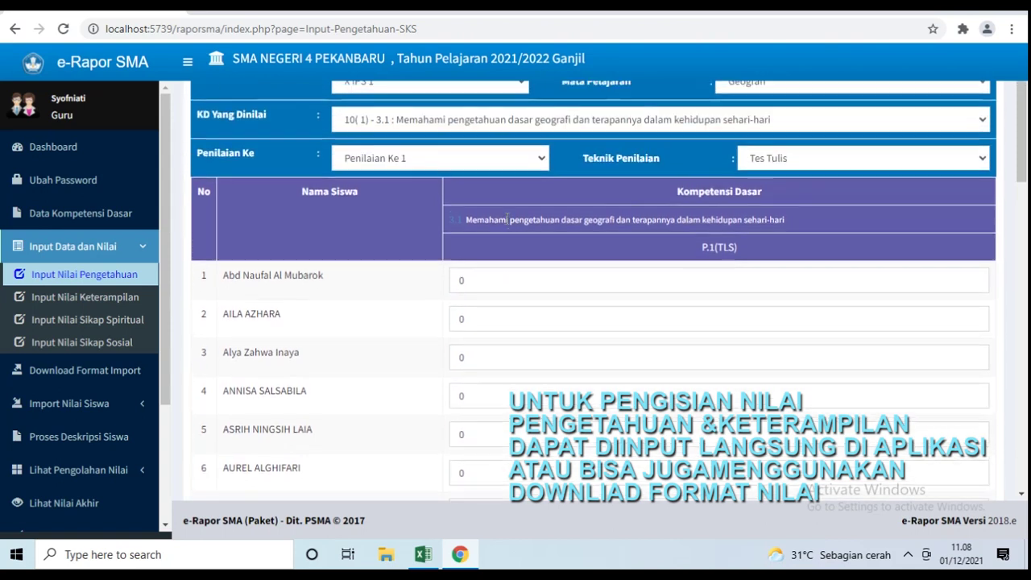
Step: Examine the available KD, Penilaian Ke and Teknik Penilaian options and the score fields in the student list
left_click(439, 191)
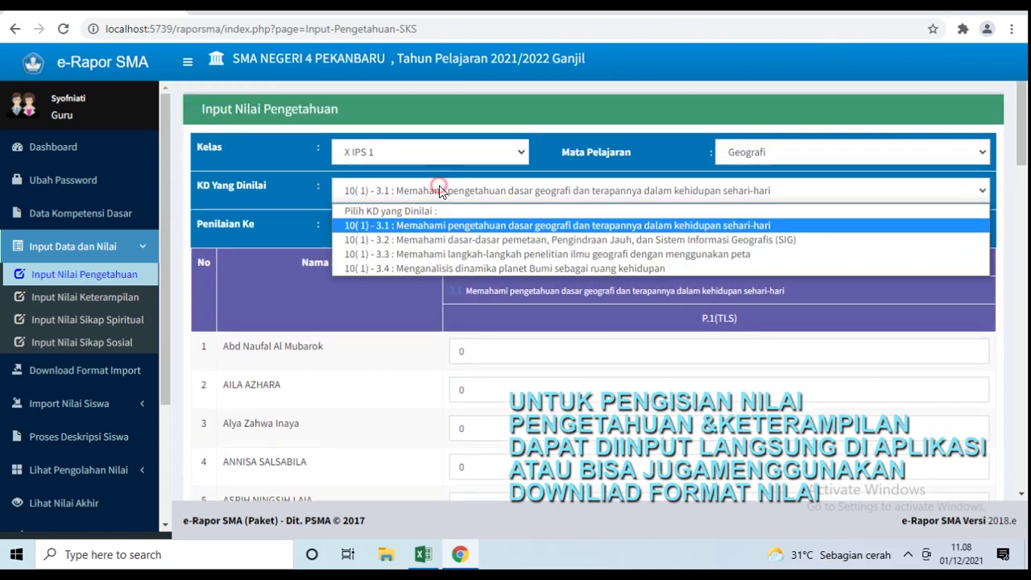
left_click(428, 227)
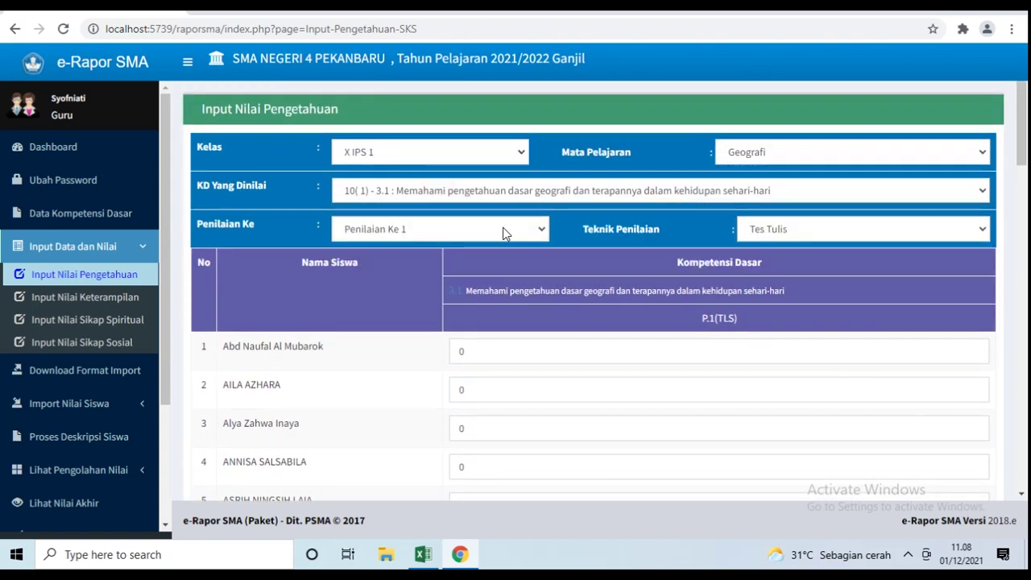
left_click(503, 227)
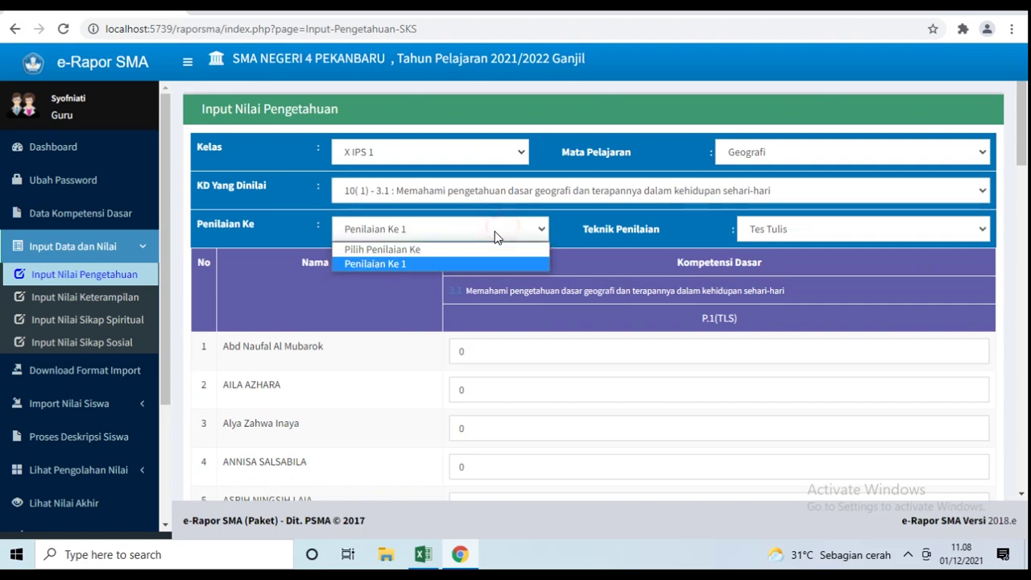
left_click(460, 263)
left_click(767, 231)
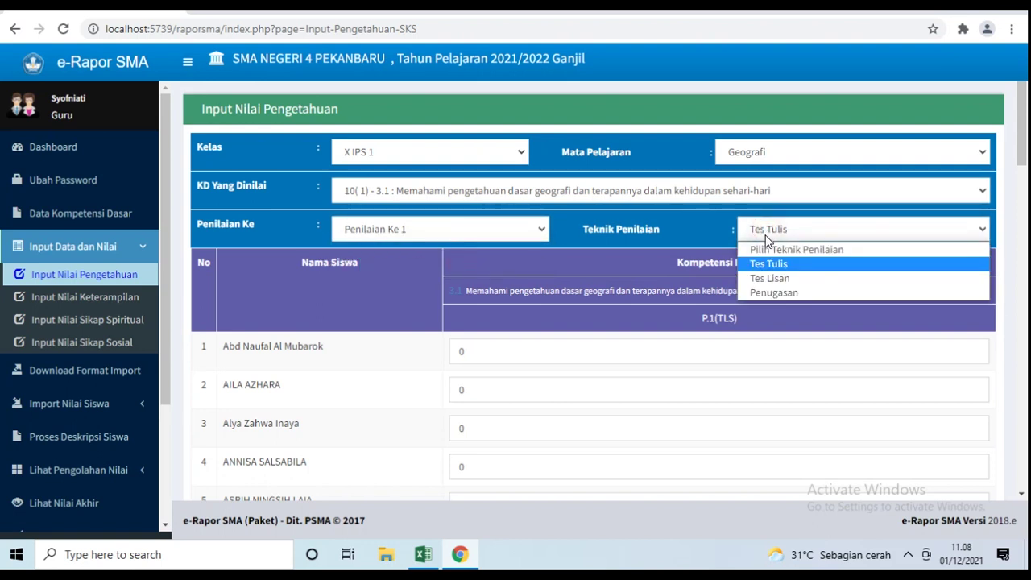
left_click(768, 263)
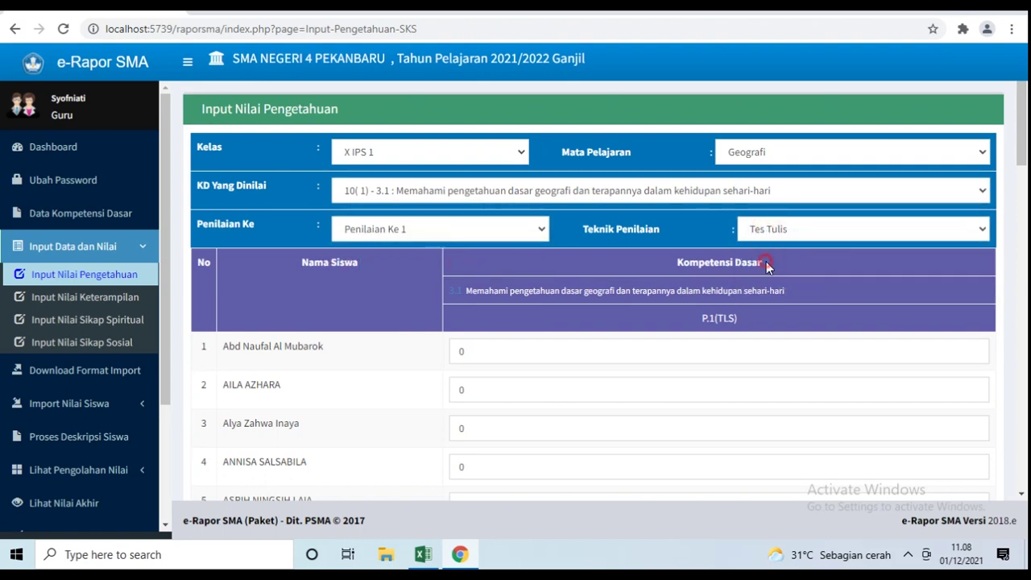
left_click(530, 344)
scroll(529, 345, "down", 1)
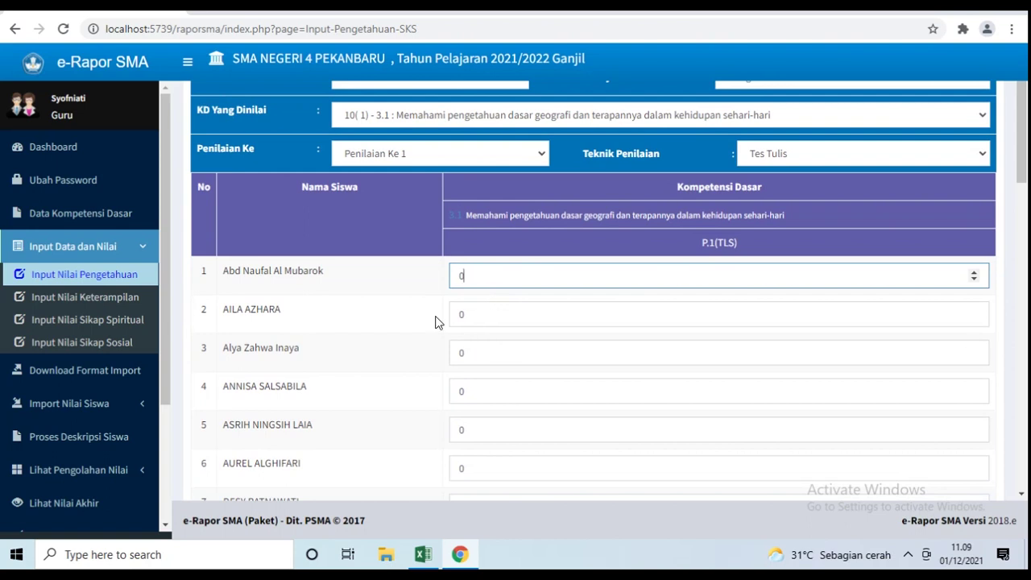
Step: Open Input Nilai Keterampilan and choose class X IPS 1
left_click(89, 298)
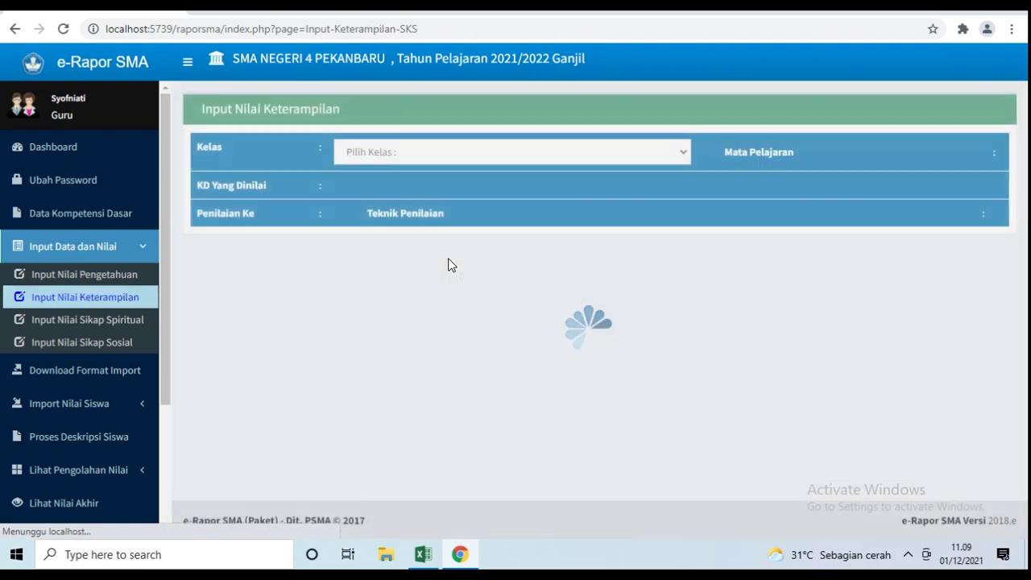
left_click(414, 153)
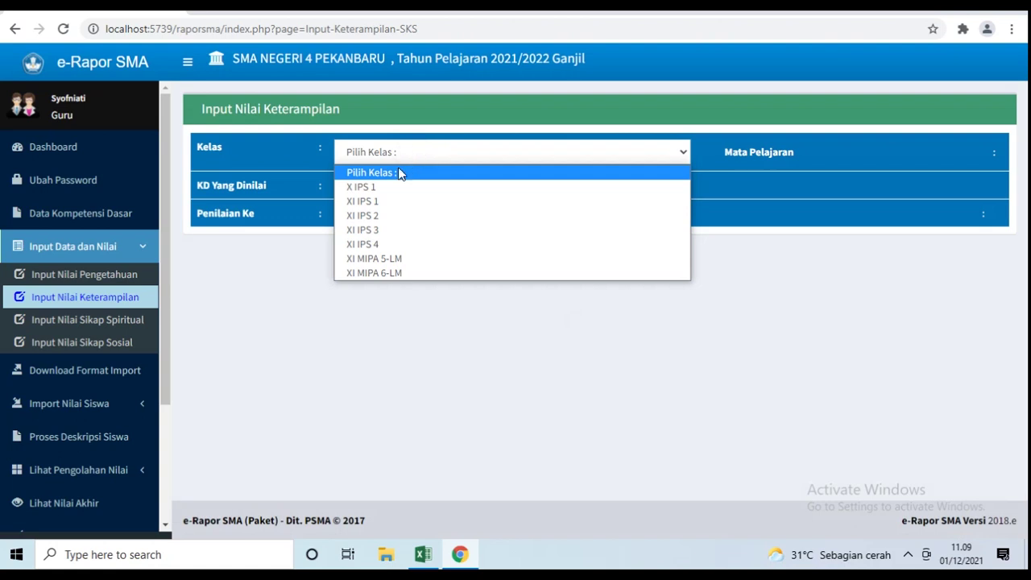
left_click(383, 184)
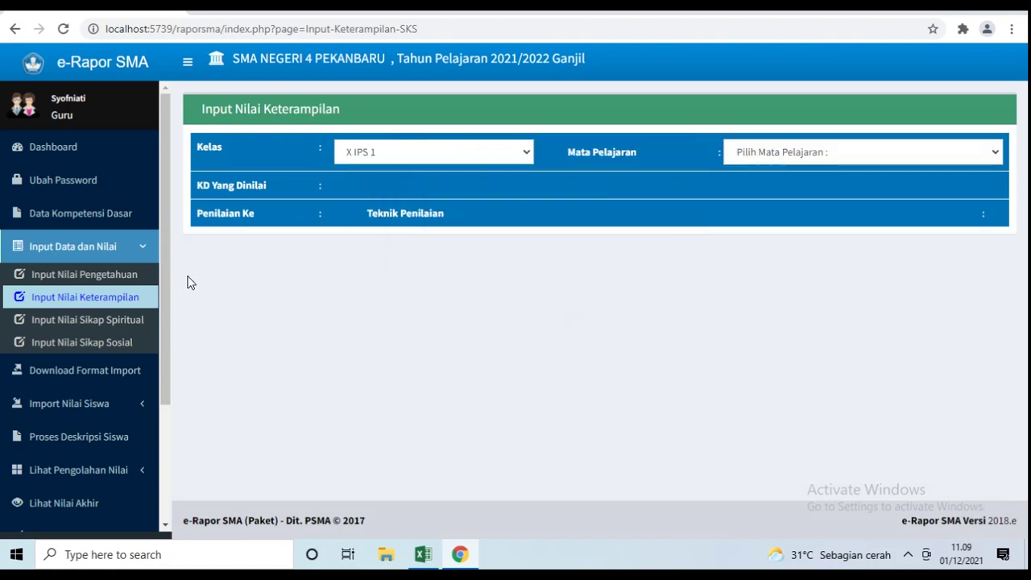
Step: Open Download Format Import and choose class X IPS 1, subject Geografi and Semester 1
left_click(121, 274)
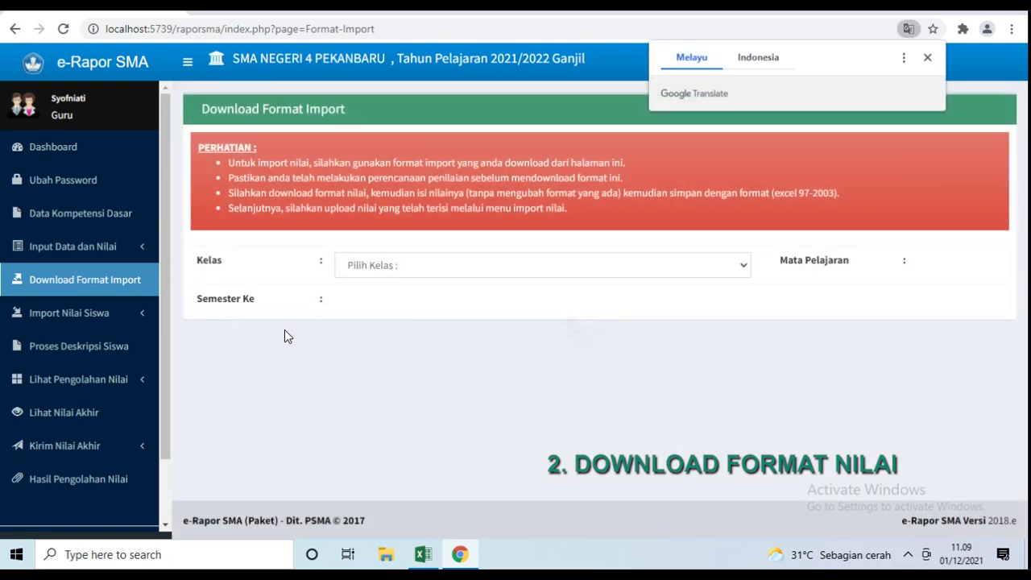
left_click(81, 282)
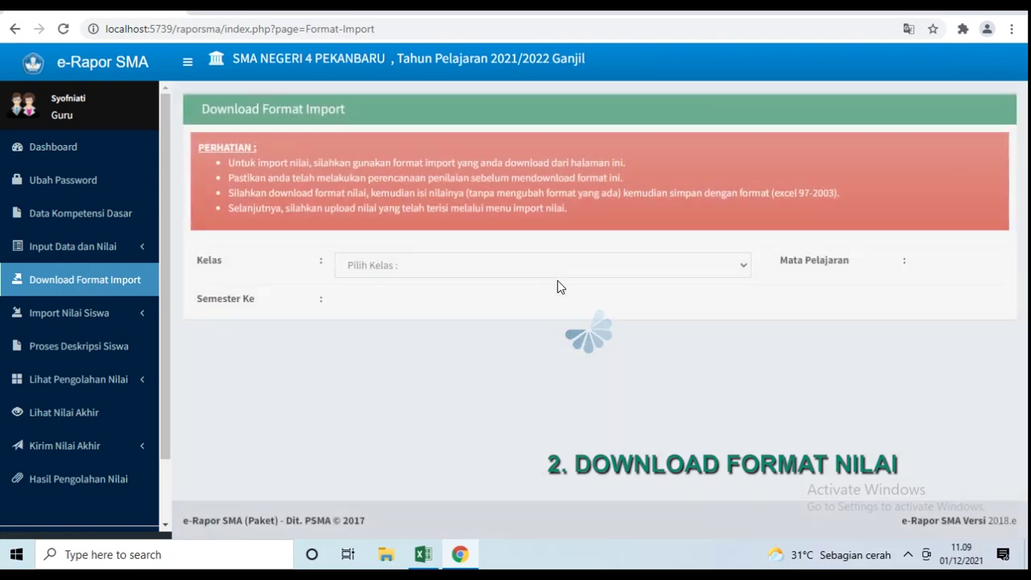
left_click(557, 280)
left_click(558, 270)
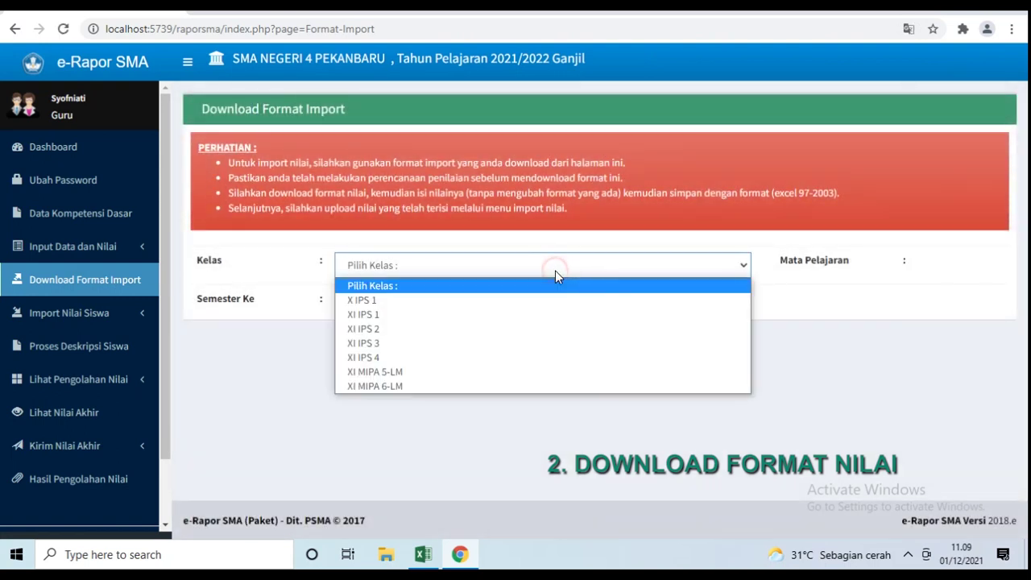
left_click(523, 301)
left_click(758, 269)
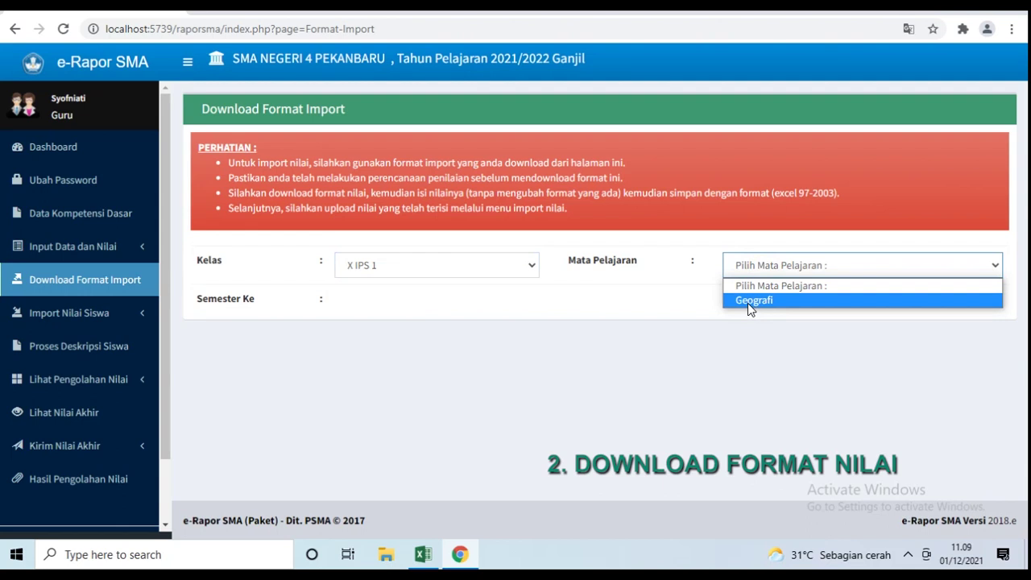
left_click(748, 301)
left_click(515, 304)
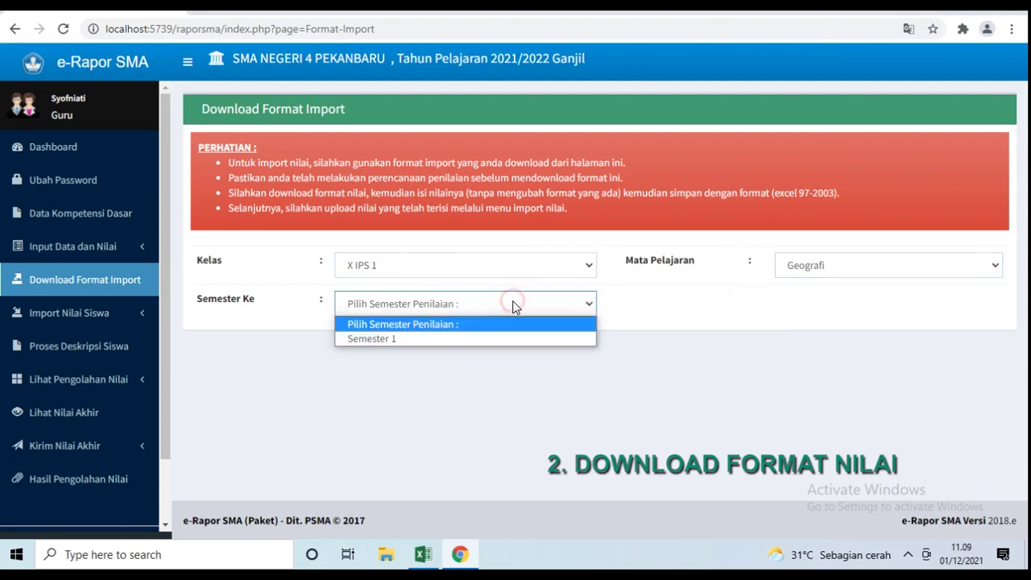
left_click(475, 339)
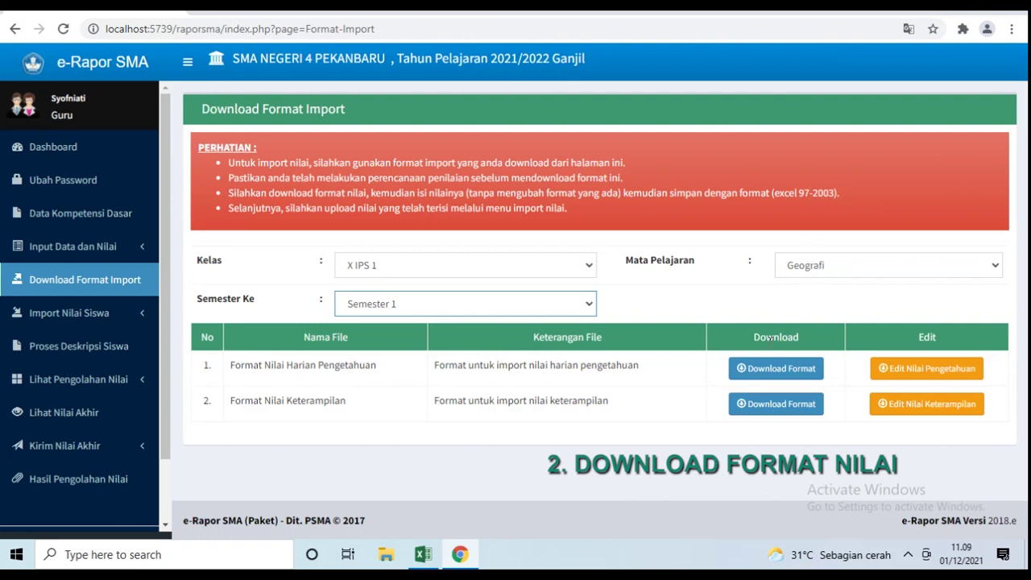
Step: Download Format Nilai Harian Pengetahuan and Format Nilai Keterampilan, and open the knowledge format file in Excel
left_click(766, 370)
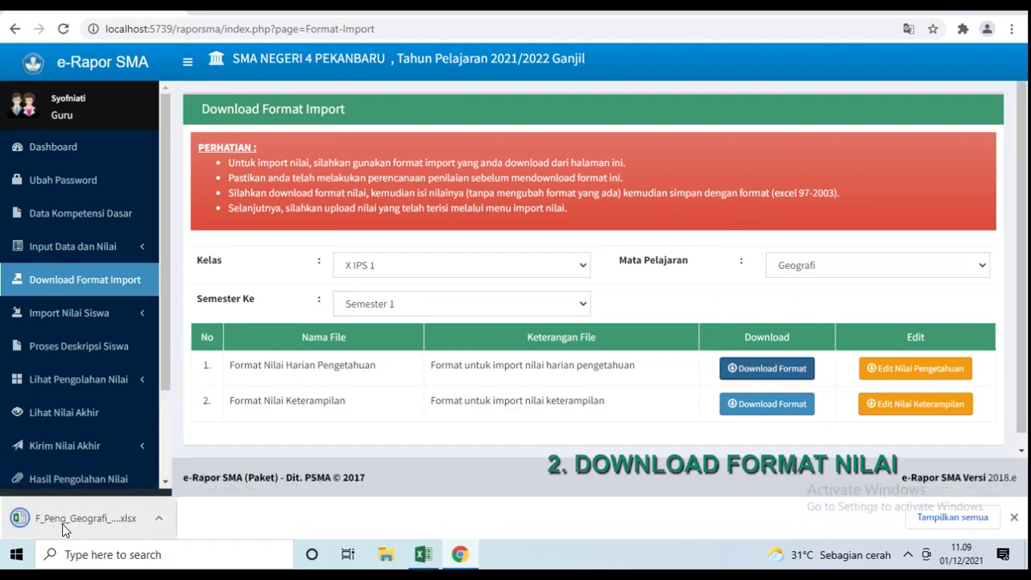
left_click(739, 405)
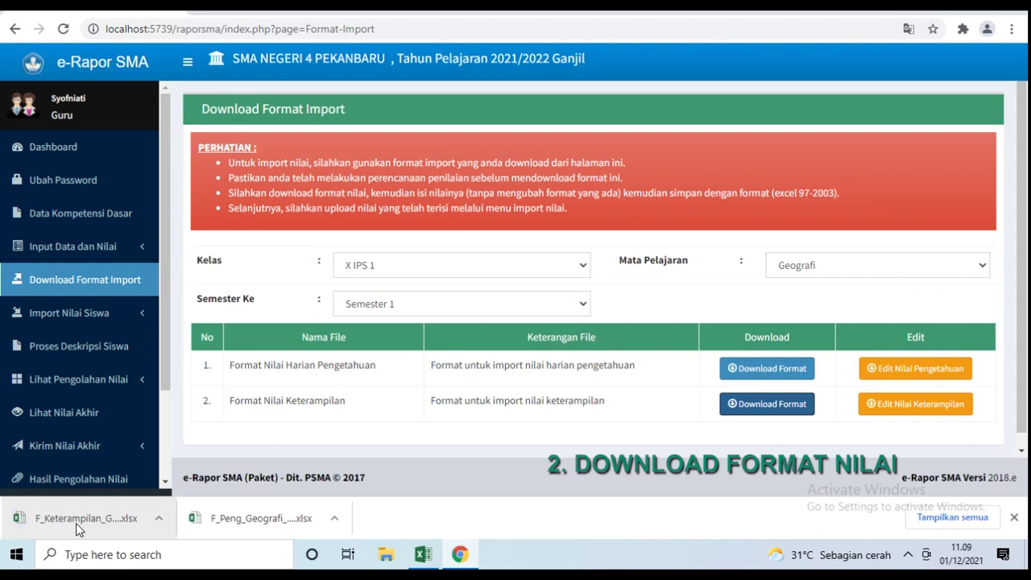
left_click(236, 524)
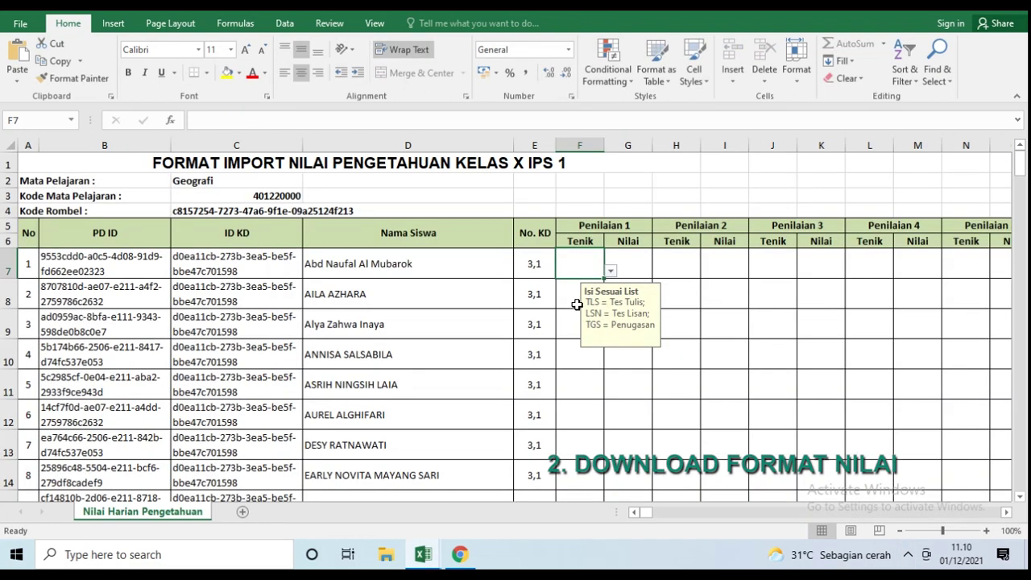
Step: Examine the sheet title, subject, subject code, Kode Rombel, and the first student's PD ID, ID KD and name cells
left_click(393, 165)
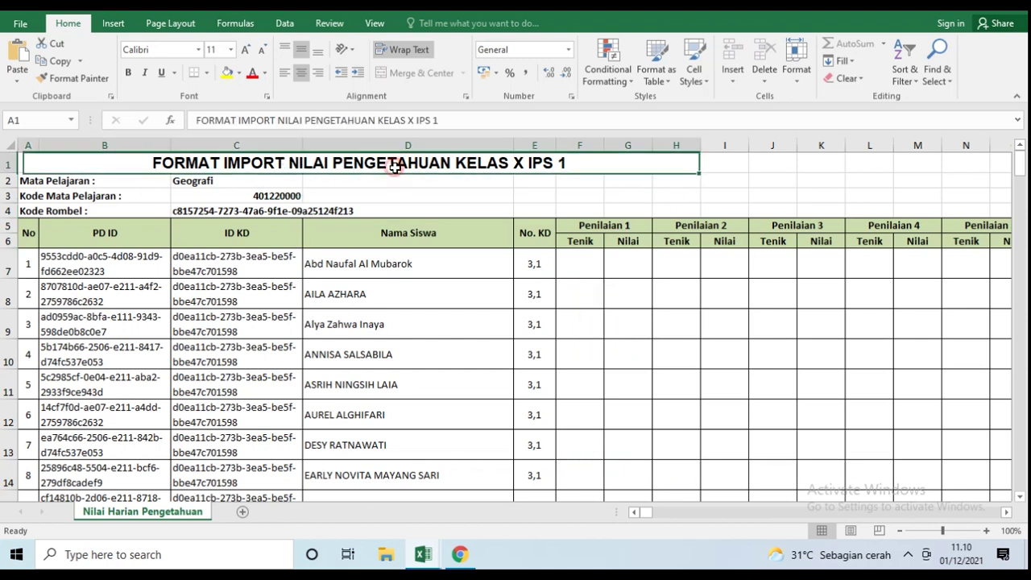
left_click(215, 180)
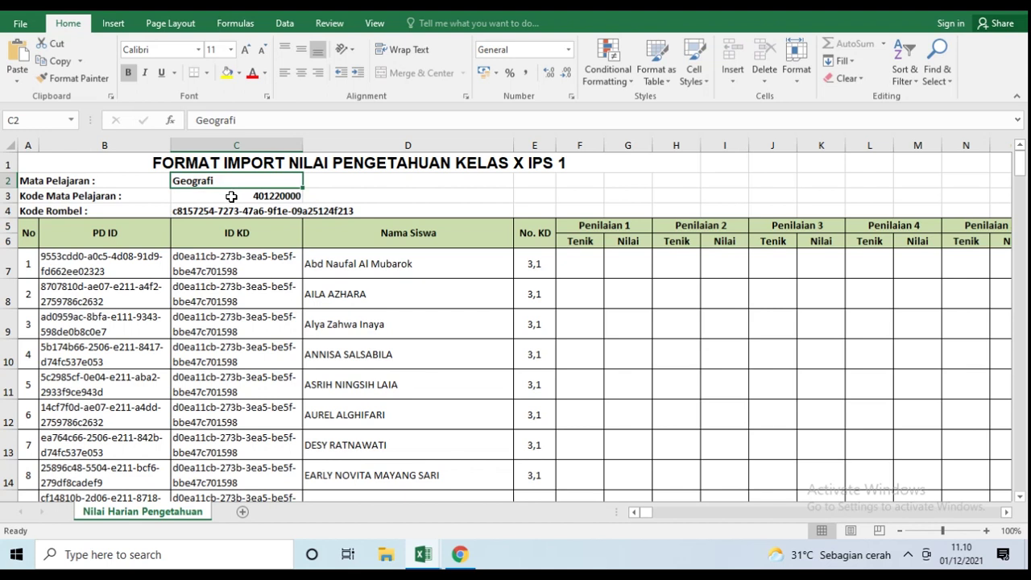
left_click(231, 196)
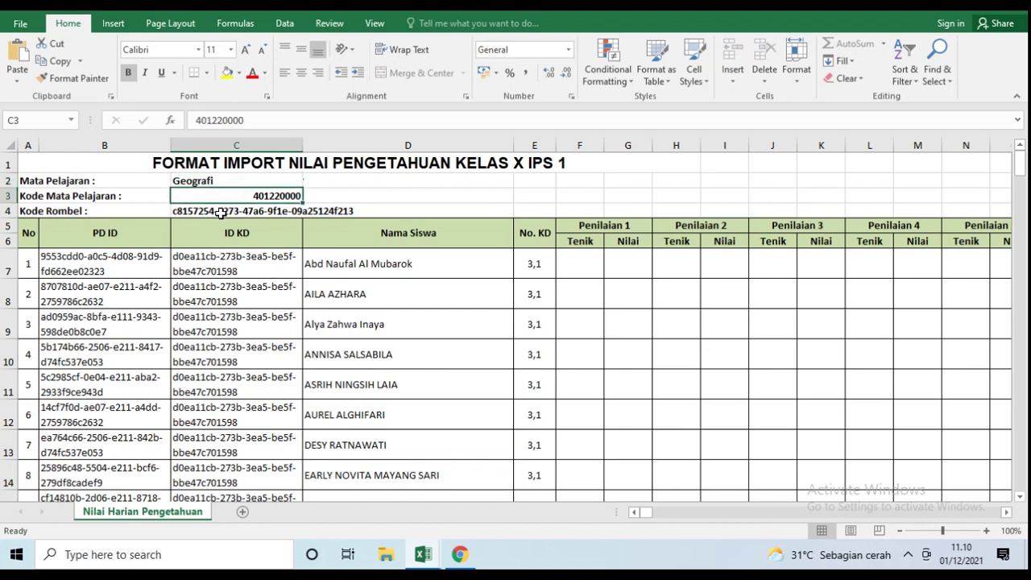
left_click(219, 212)
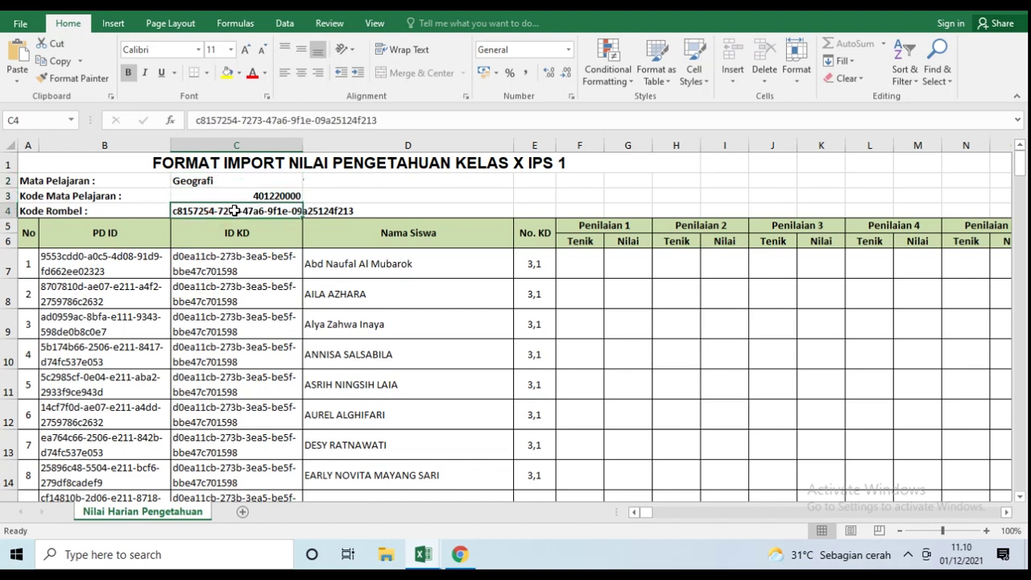
scroll(276, 206, "down", 1)
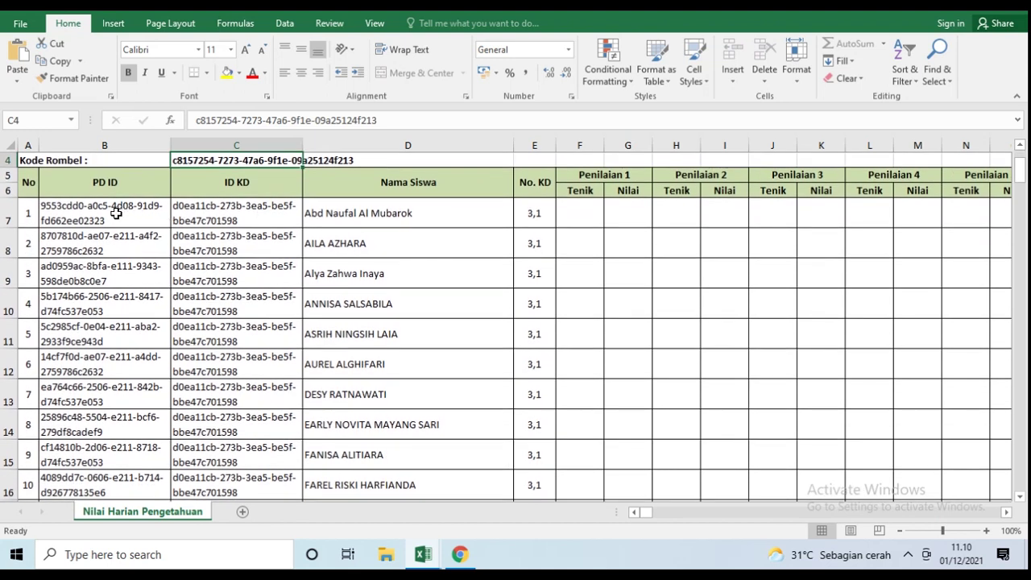
left_click(128, 208)
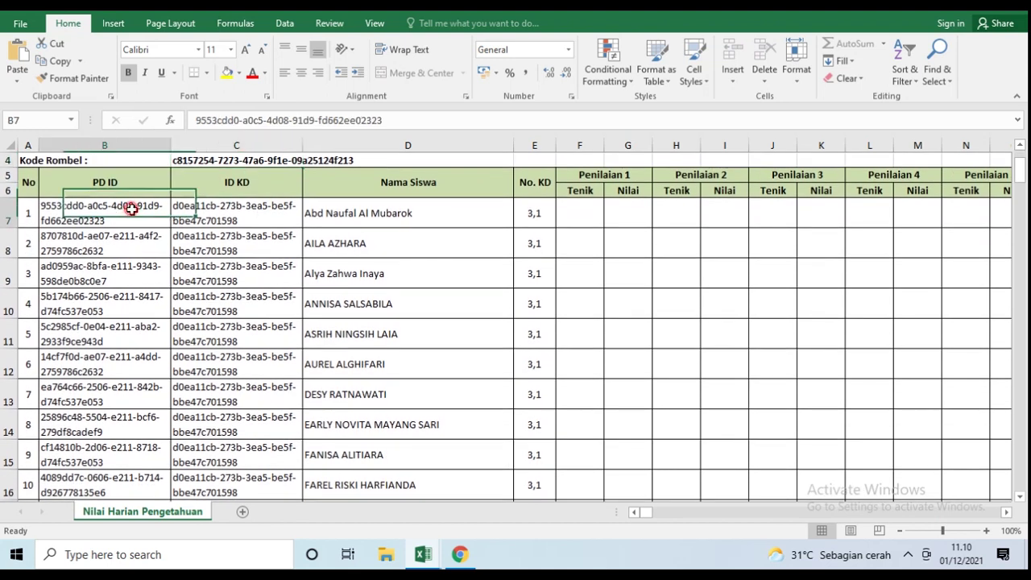
left_click(205, 213)
left_click(364, 219)
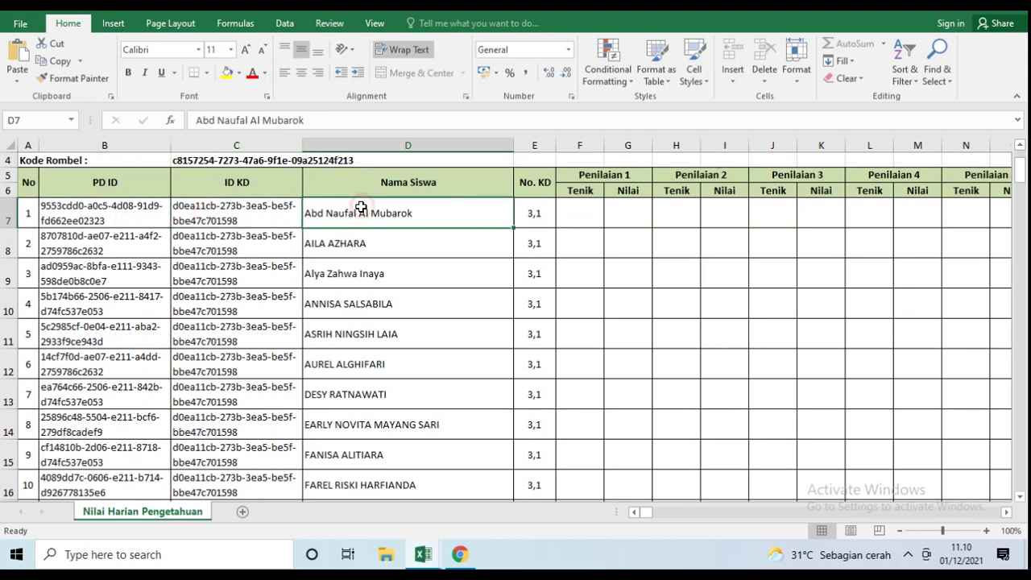
Step: Try to clear the PD ID, ID KD and Nama Siswa cells in the first student's row
left_click(90, 203)
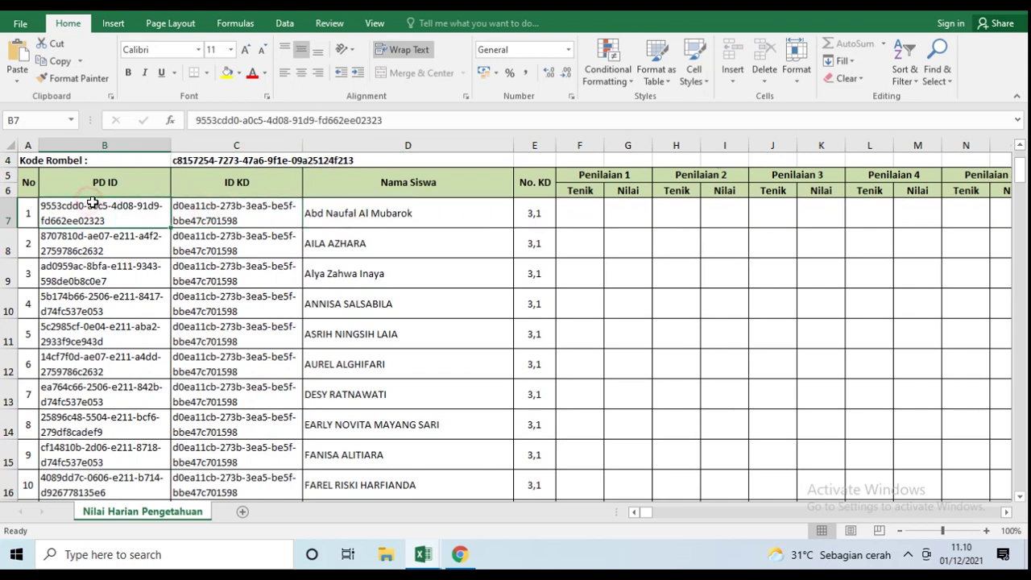
key("Delete")
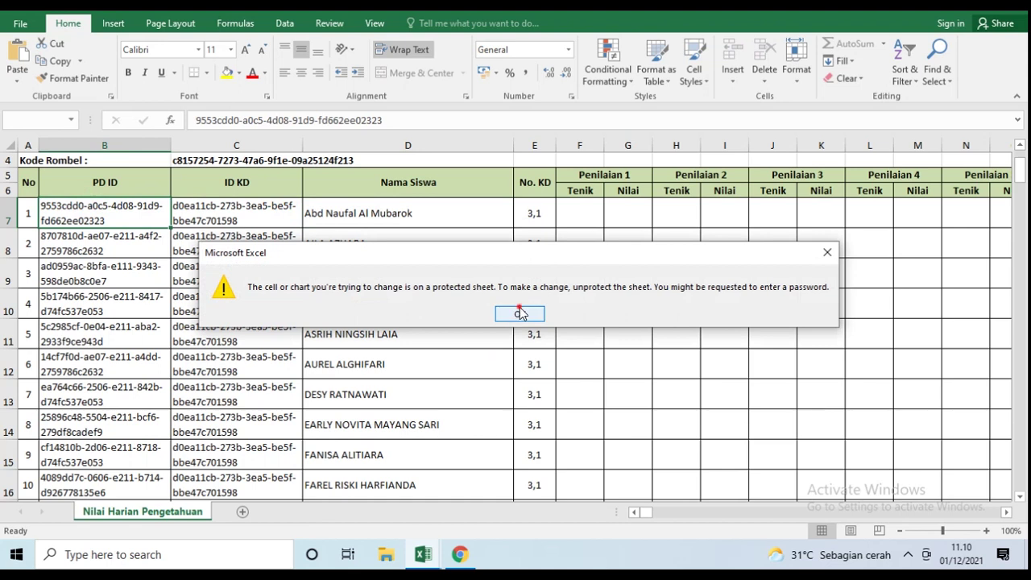
left_click(515, 314)
left_click(274, 212)
key("Delete")
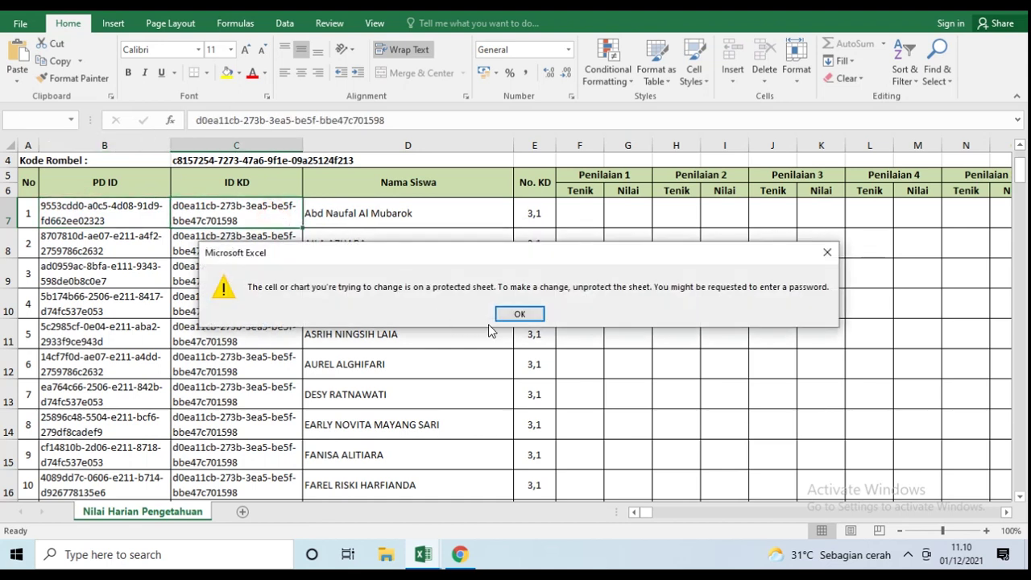
left_click(519, 313)
left_click(394, 220)
key("Delete")
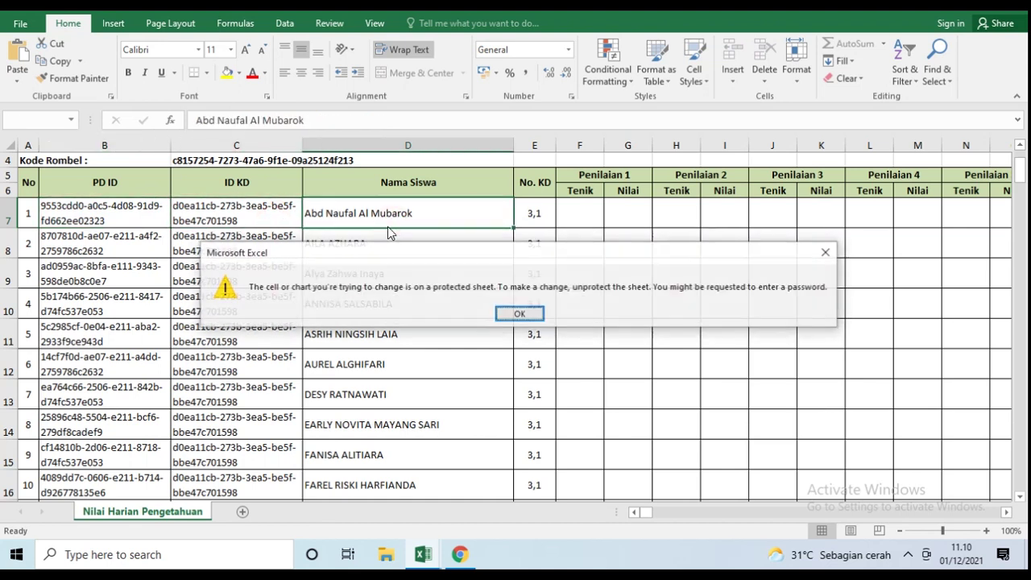
left_click(525, 315)
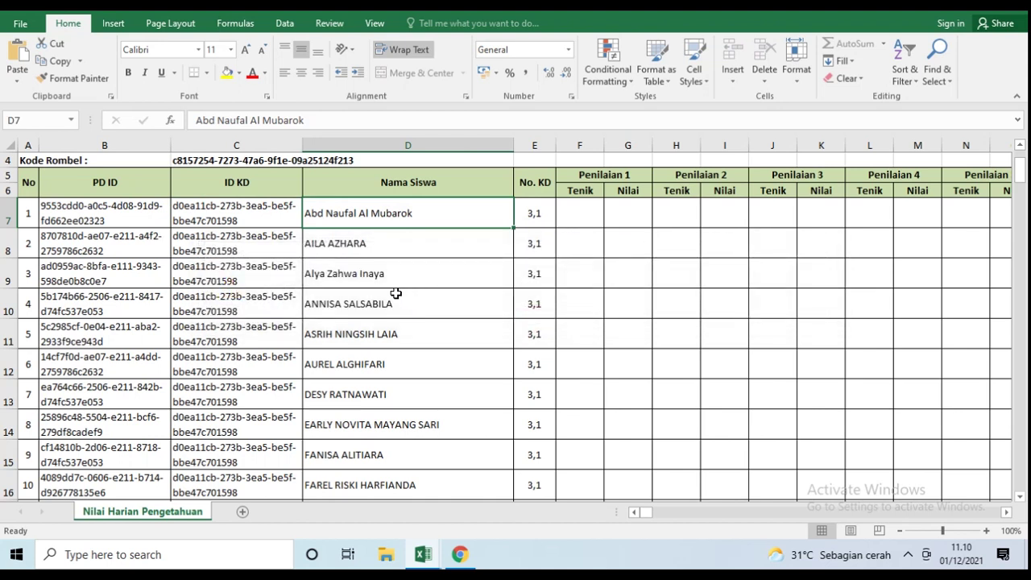
Step: Look through the ID KD and Nama Siswa columns of the student list
scroll(343, 302, "down", 2)
left_click(343, 297)
left_click(265, 310)
left_click(341, 342)
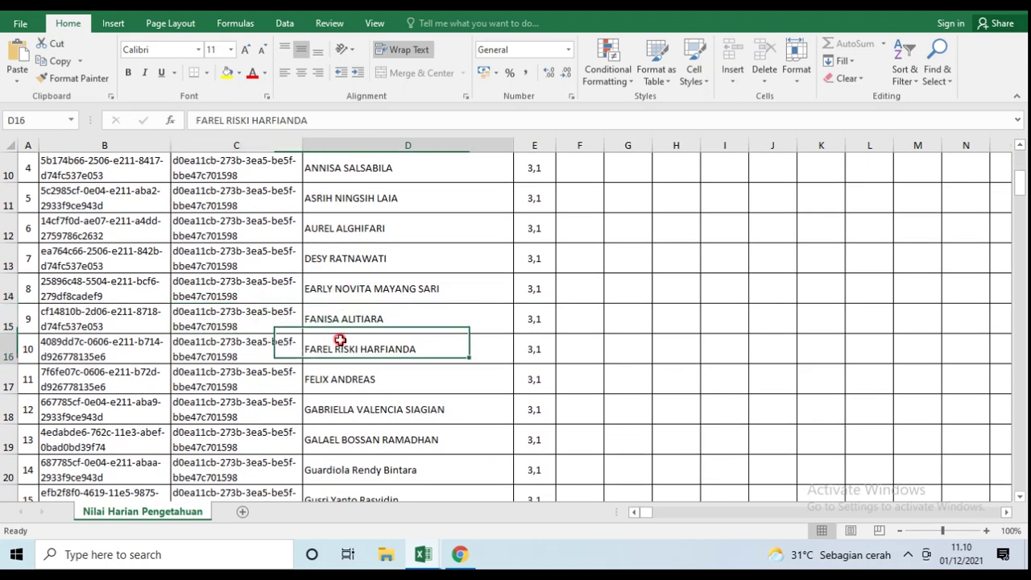
scroll(488, 355, "up", 3)
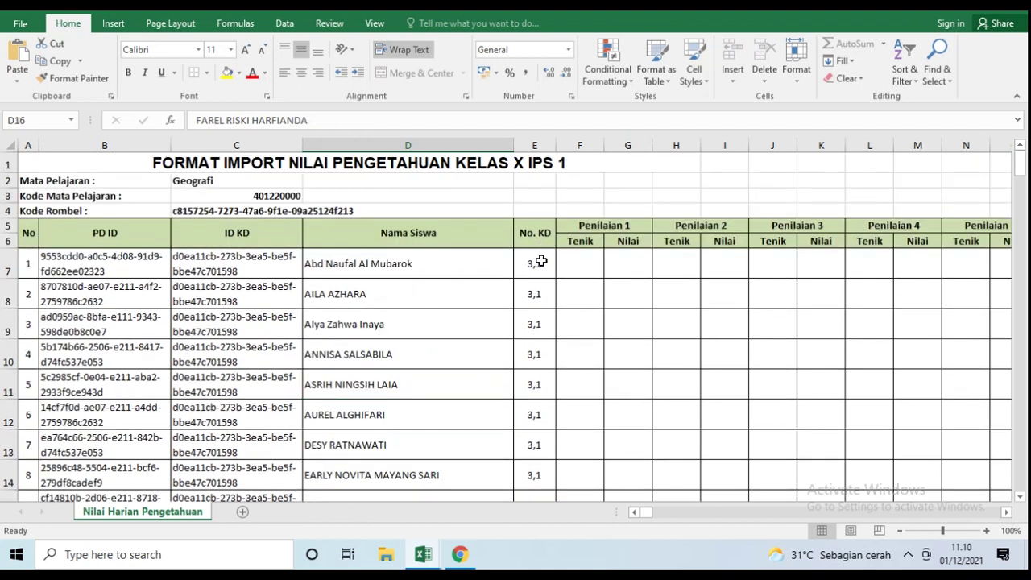
Step: Examine the No. KD column from the first student to where KD 3,1 gives way to KD 3,2
left_click(541, 261)
left_click(543, 295)
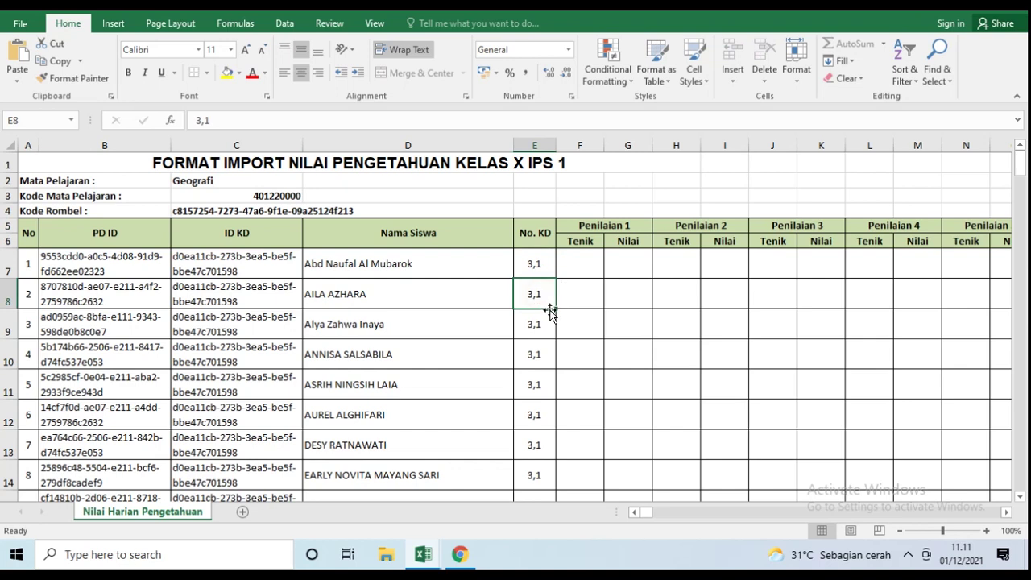
left_click_drag(531, 263, 535, 164)
scroll(516, 256, "up", 2)
scroll(519, 257, "up", 2)
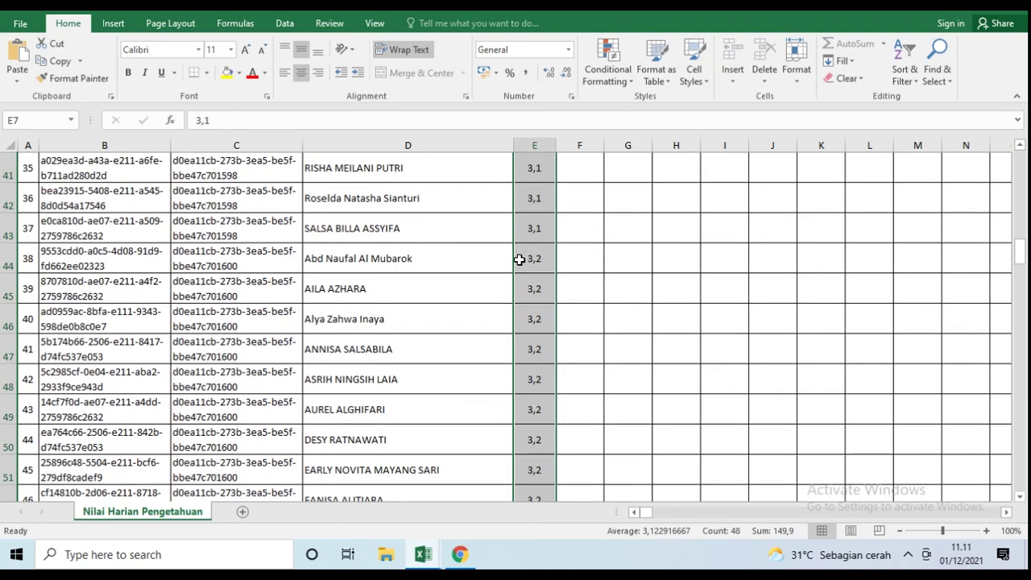
scroll(534, 309, "down", 2)
left_click(534, 310)
scroll(540, 302, "up", 3)
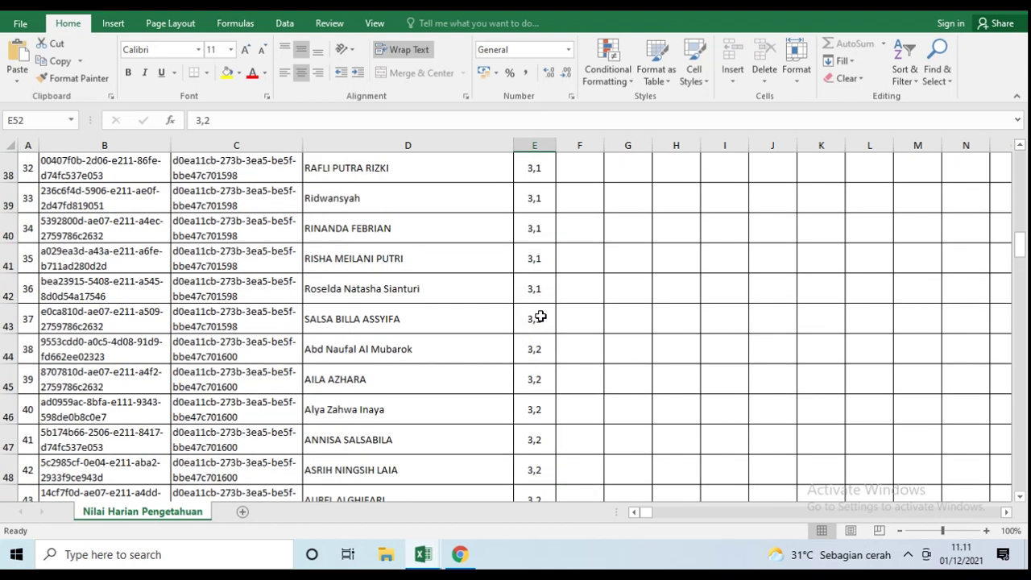
Step: Examine the No. KD blocks from 3,2 to 3,4, and select the column's values from the last student up to the first
left_click_drag(534, 348, 533, 472)
scroll(532, 463, "down", 11)
scroll(531, 448, "down", 4)
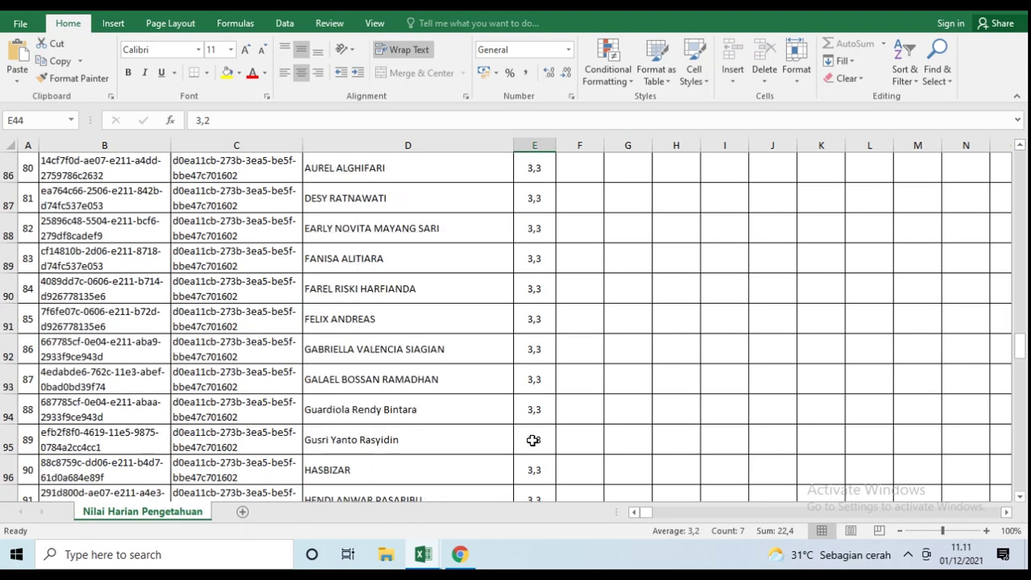
left_click_drag(538, 233, 534, 381)
scroll(540, 391, "down", 9)
scroll(534, 402, "down", 9)
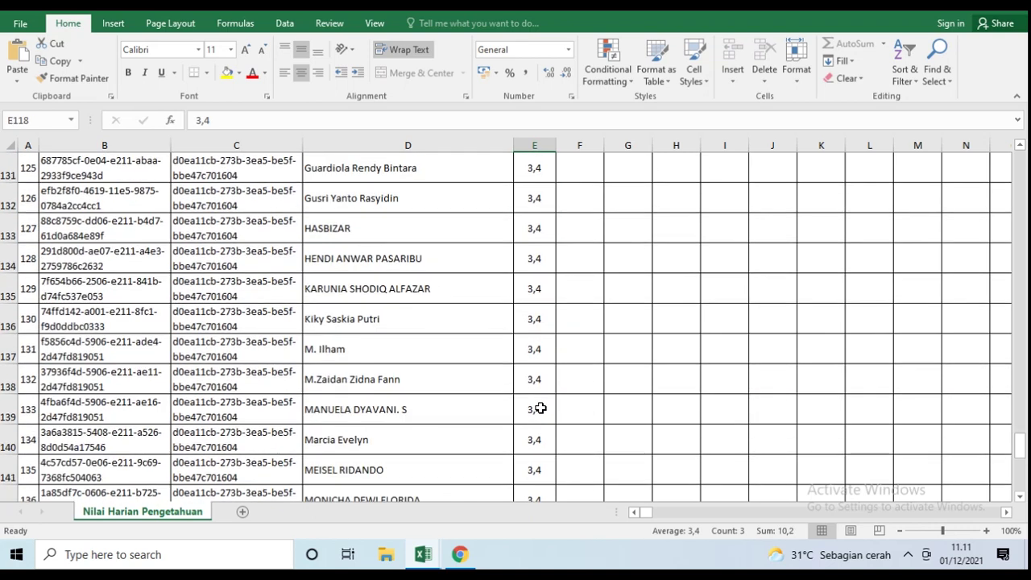
scroll(539, 410, "down", 3)
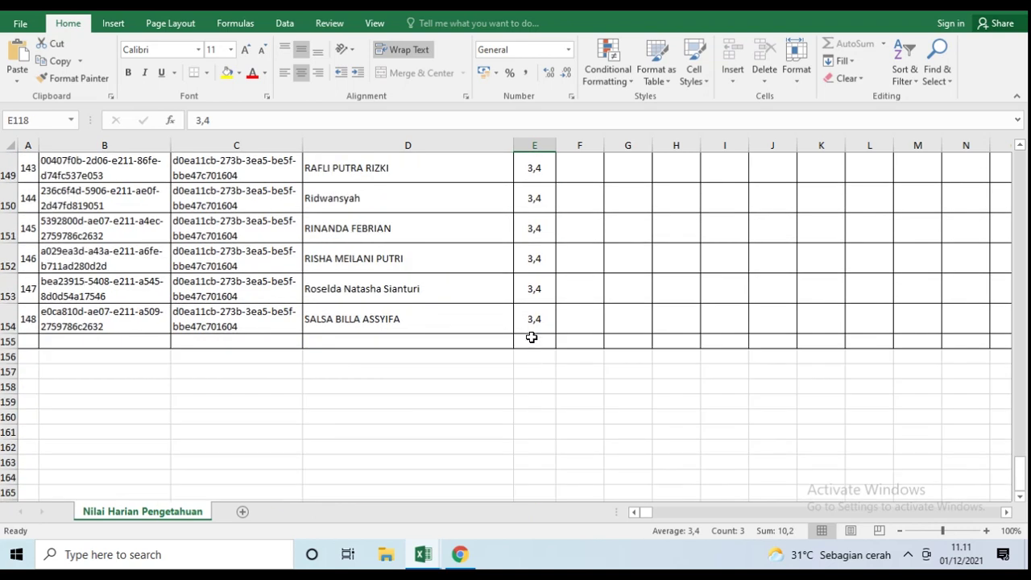
left_click_drag(534, 320, 524, 249)
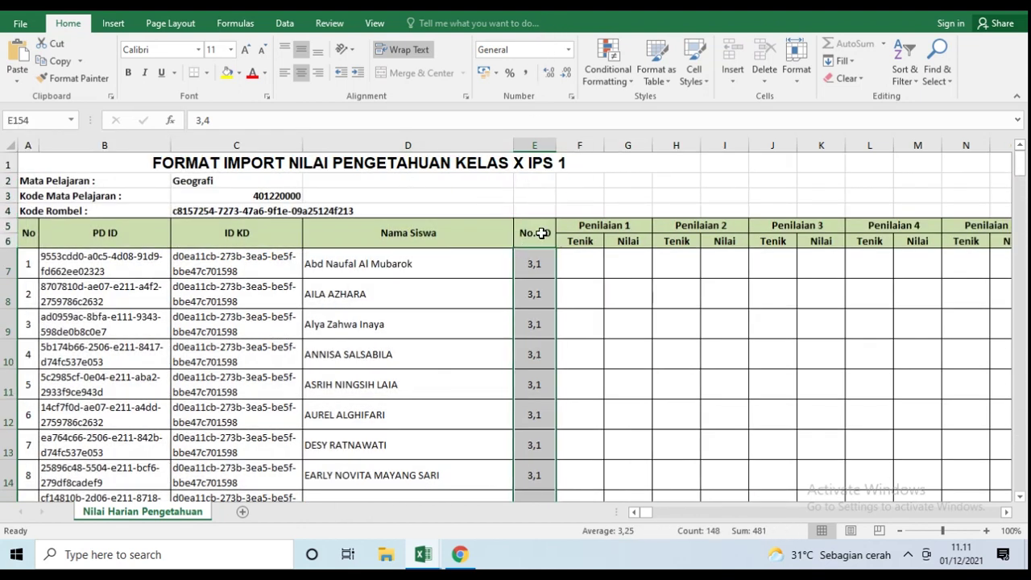
Step: Look through the blank Penilaian 1 Tenik column from the first student to the KD 3,4 rows and back
scroll(542, 233, "down", 1)
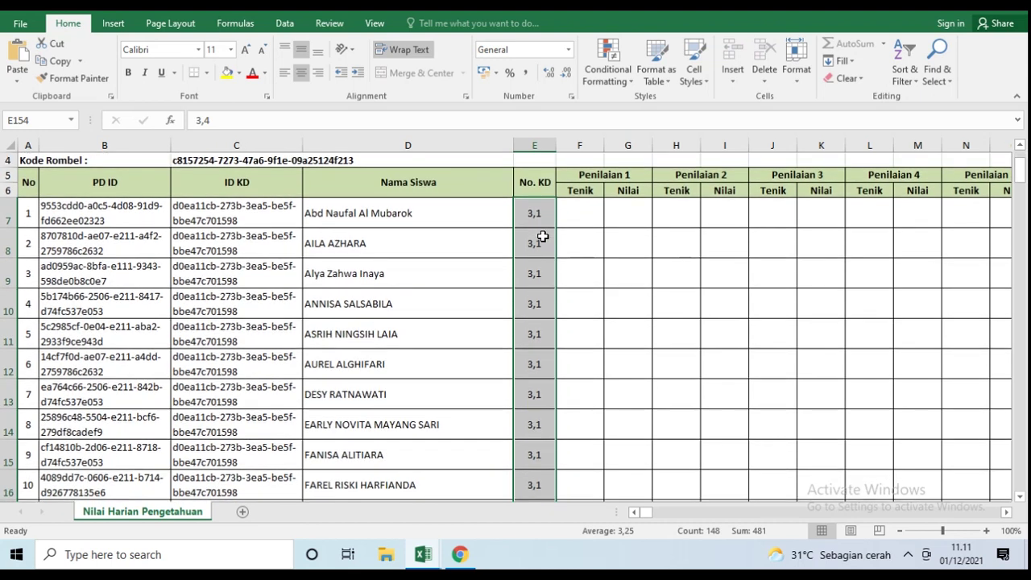
left_click(587, 215)
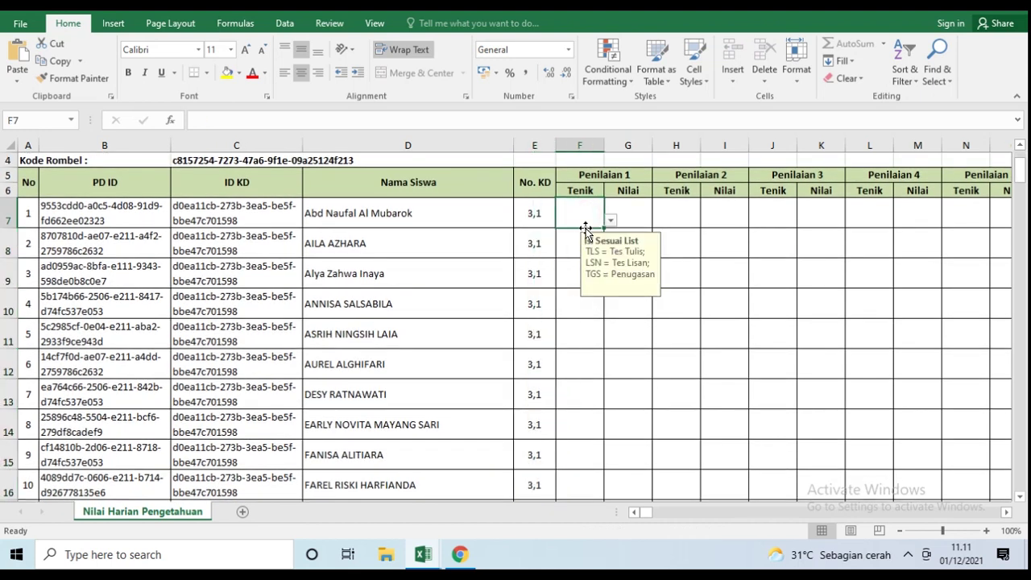
scroll(587, 223, "down", 8)
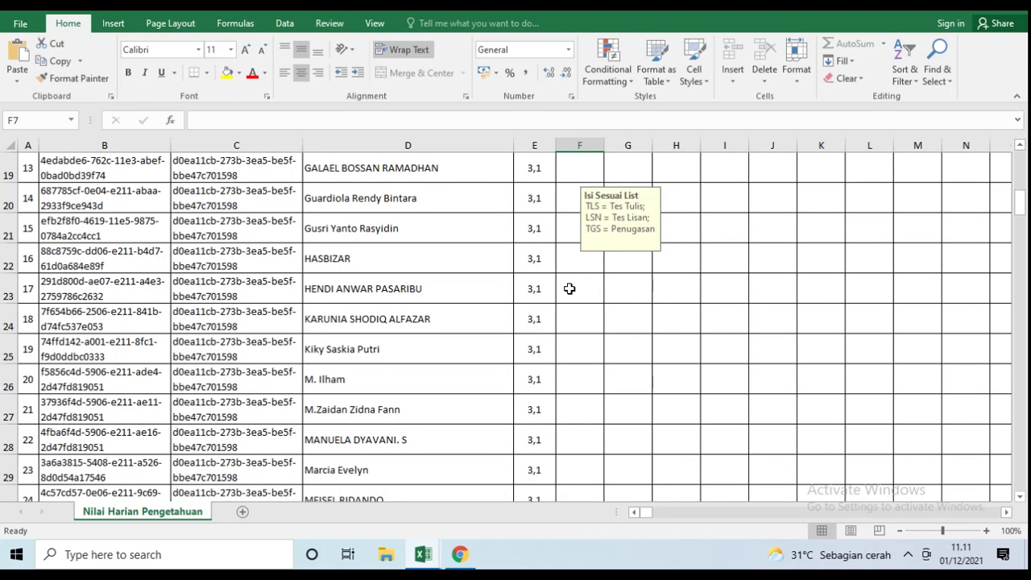
scroll(568, 302, "down", 3)
scroll(575, 296, "up", 11)
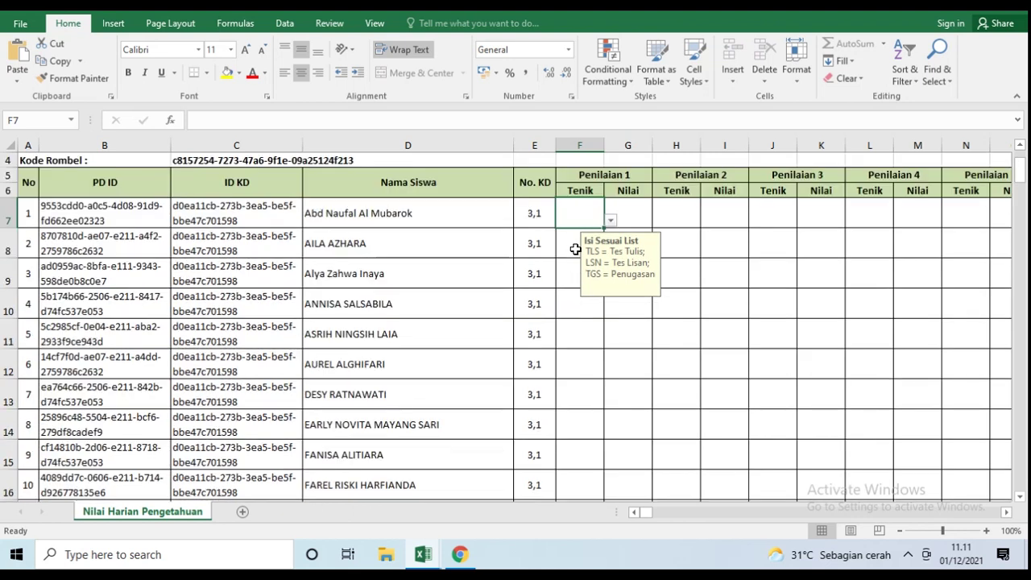
scroll(556, 238, "down", 6)
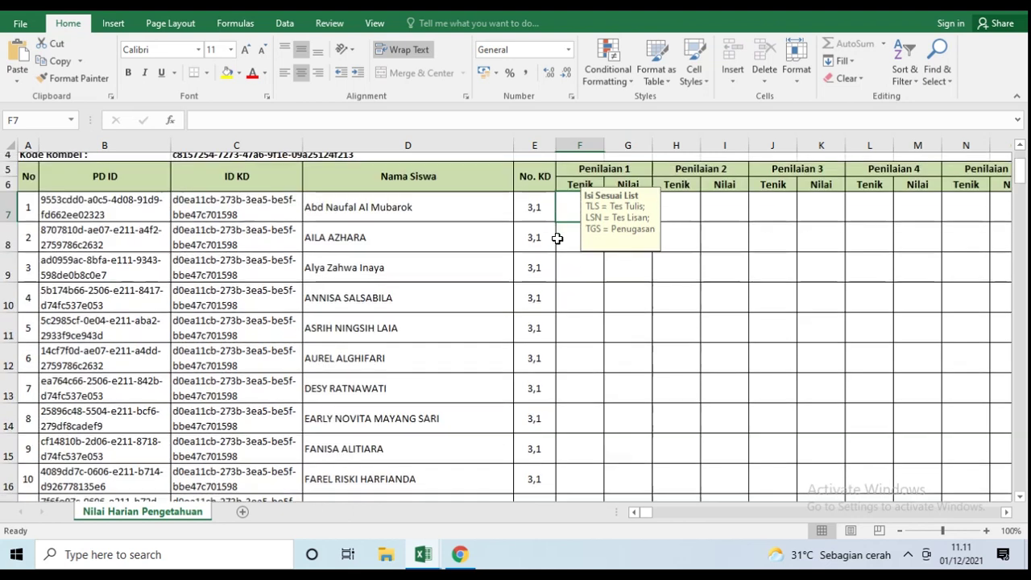
scroll(557, 249, "down", 12)
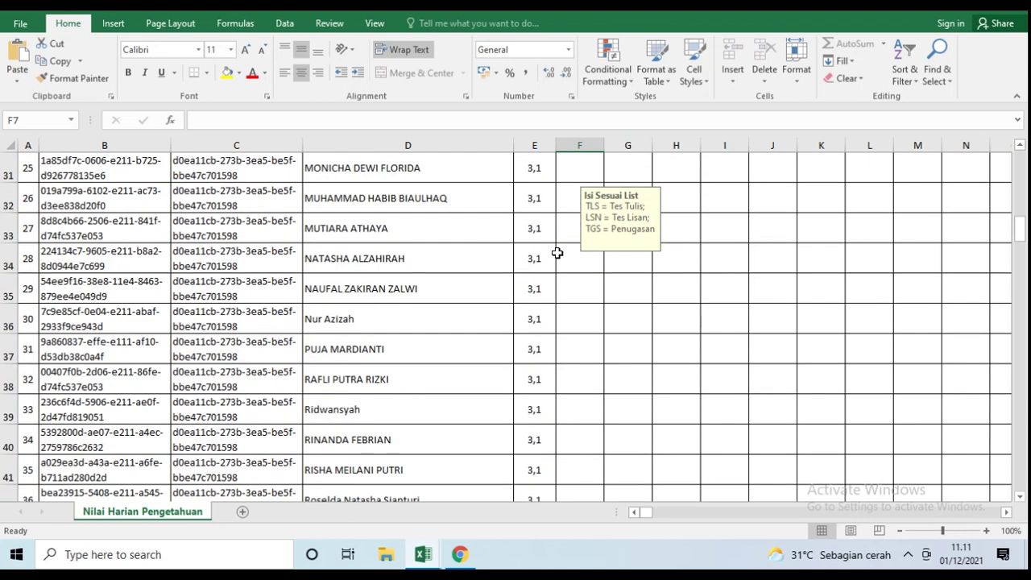
scroll(557, 276, "down", 10)
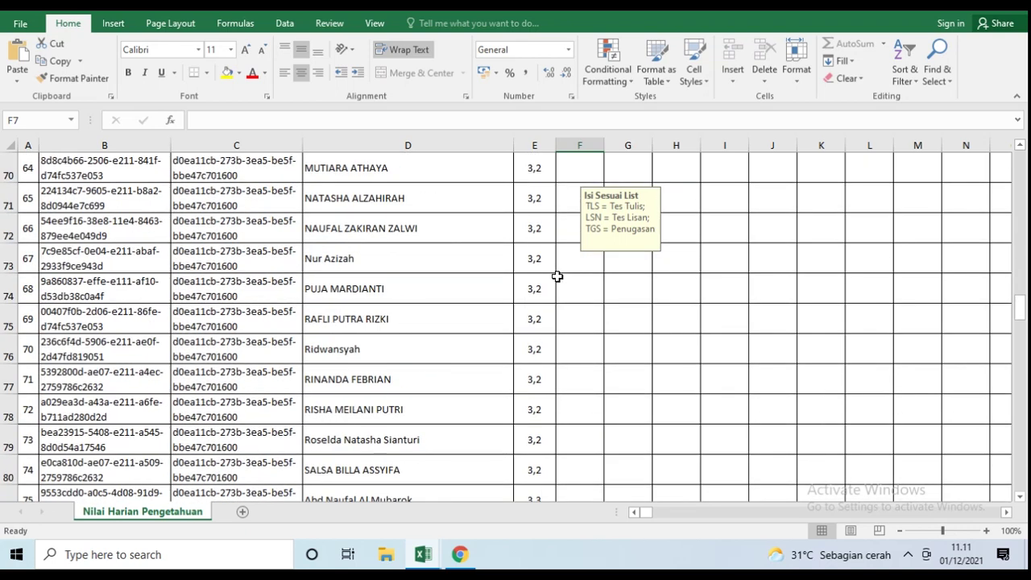
scroll(568, 305, "down", 9)
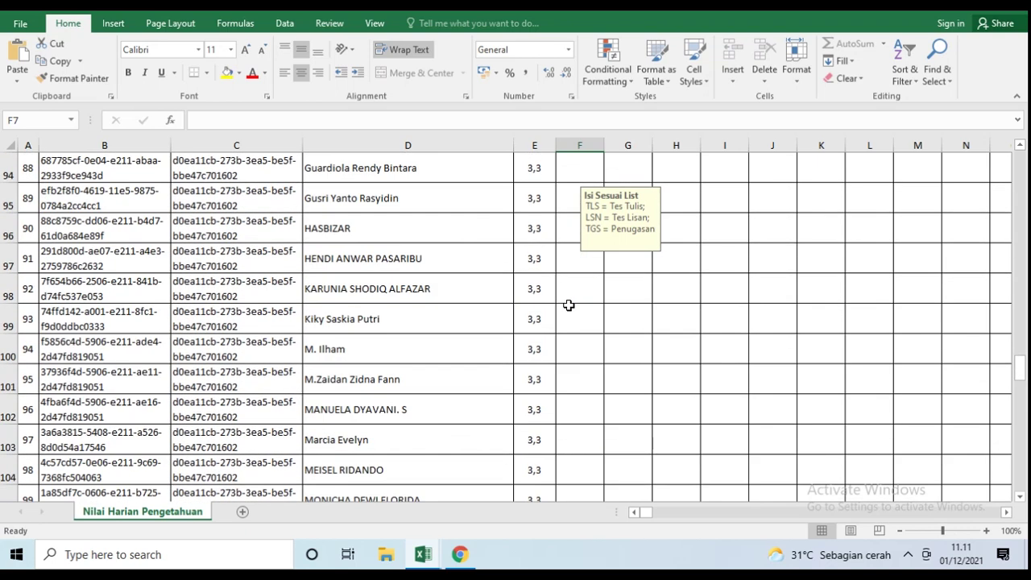
scroll(566, 354, "down", 6)
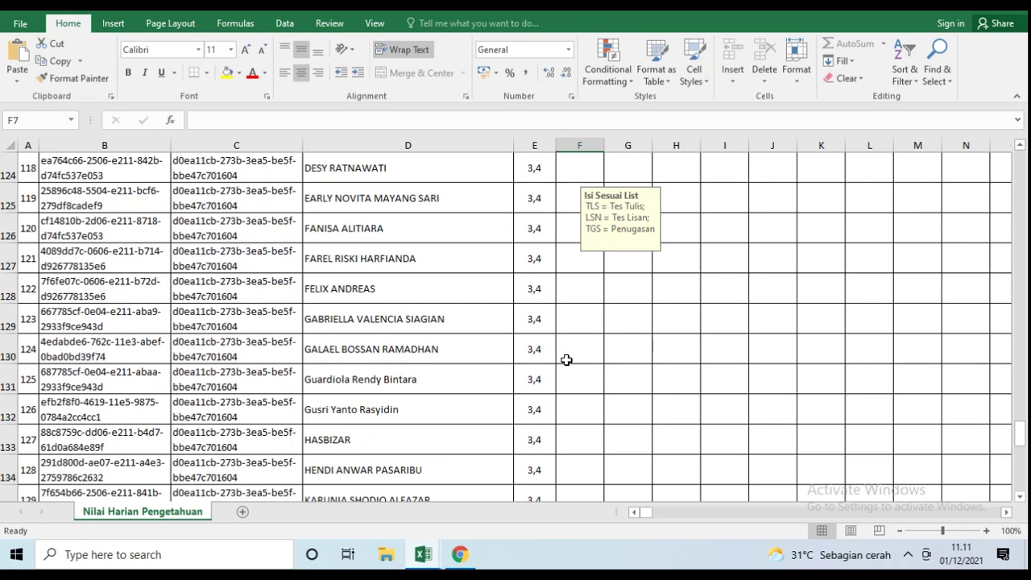
scroll(593, 370, "up", 4)
scroll(594, 363, "up", 20)
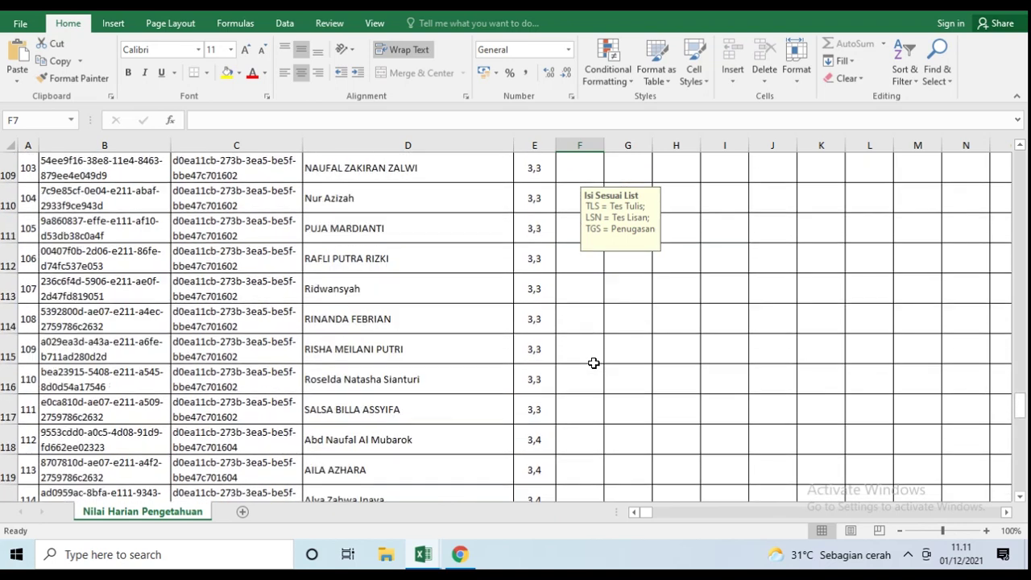
scroll(595, 350, "up", 15)
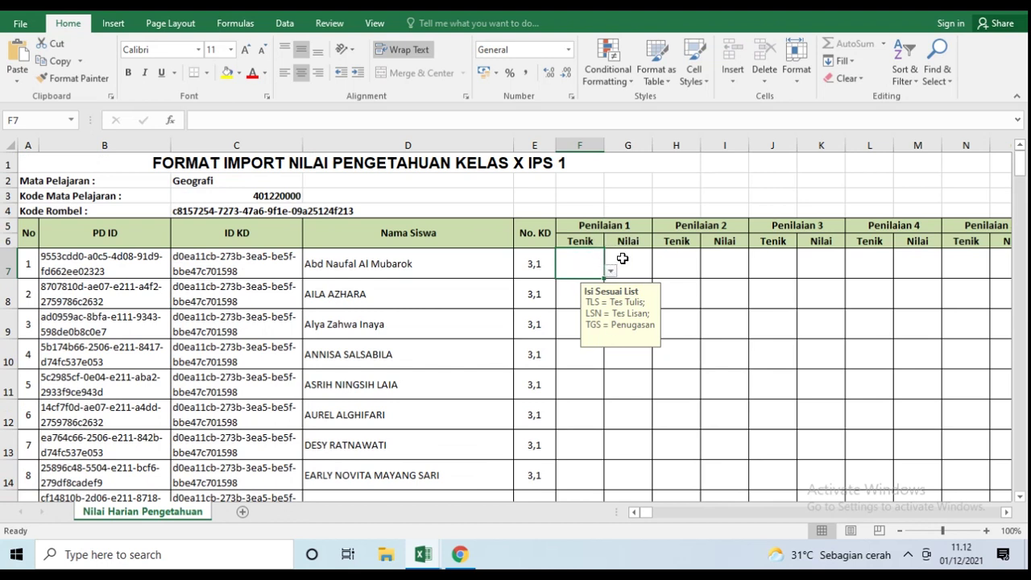
Step: Check the entry hints on the first student's Tenik and Nilai cells under Penilaian 1, and select the Penilaian 2 Tenik cell
left_click(620, 257)
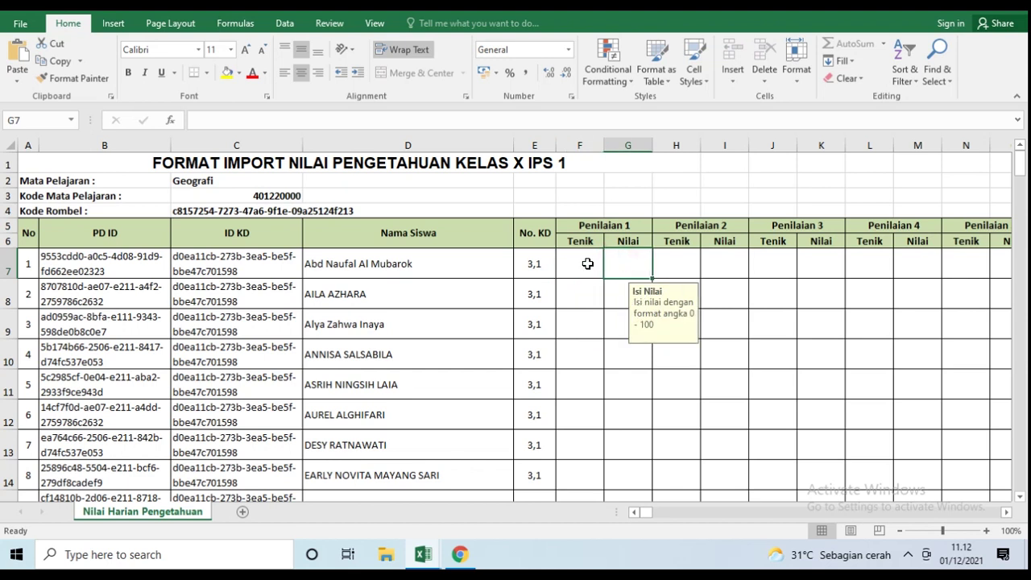
left_click(587, 263)
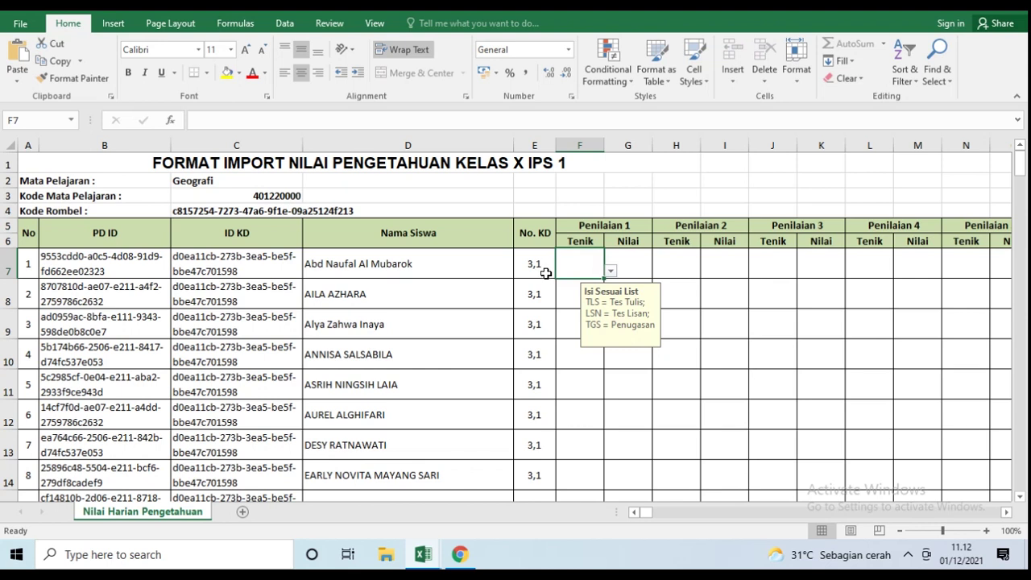
left_click(542, 265)
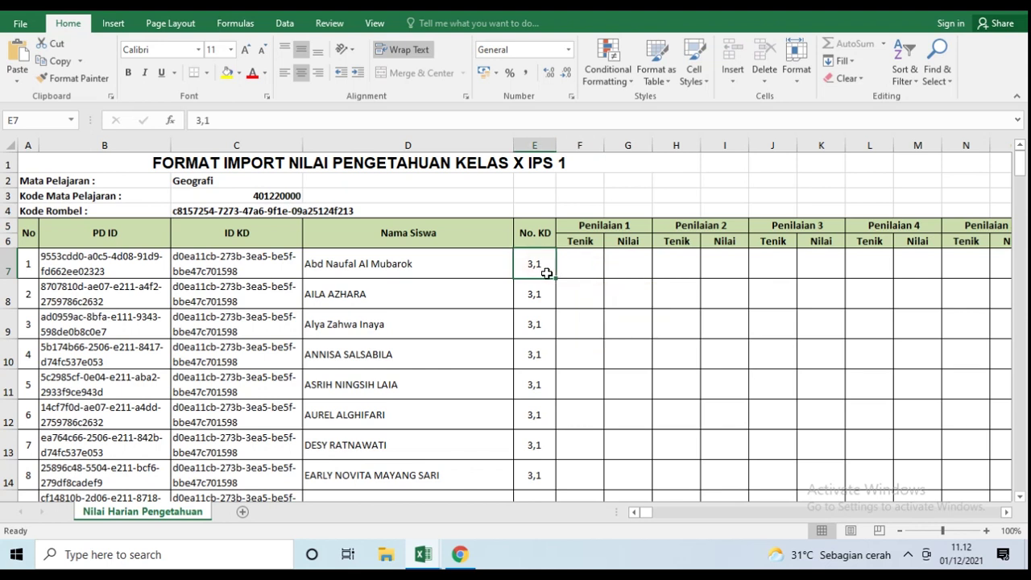
left_click(596, 274)
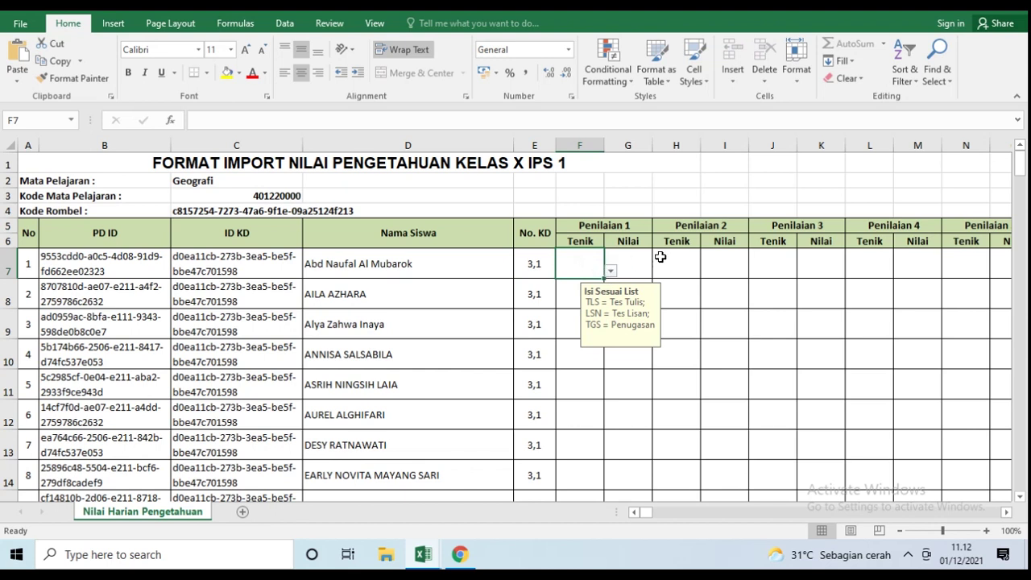
left_click(672, 260)
Step: Choose TLS as the first student's Penilaian 1 Tenik and fill it down to the last KD 3,1 row
left_click(573, 259)
left_click(611, 272)
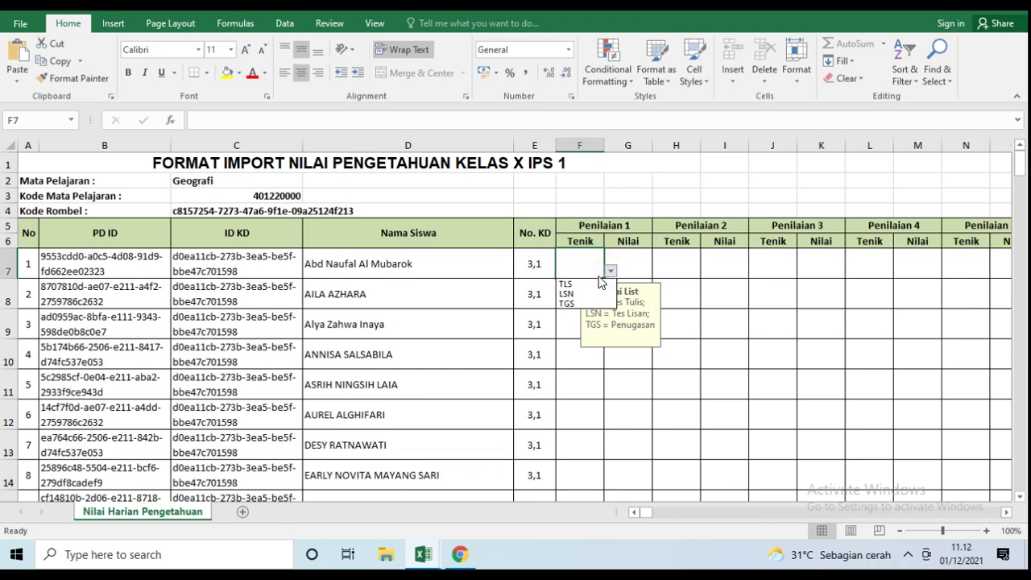
left_click(584, 283)
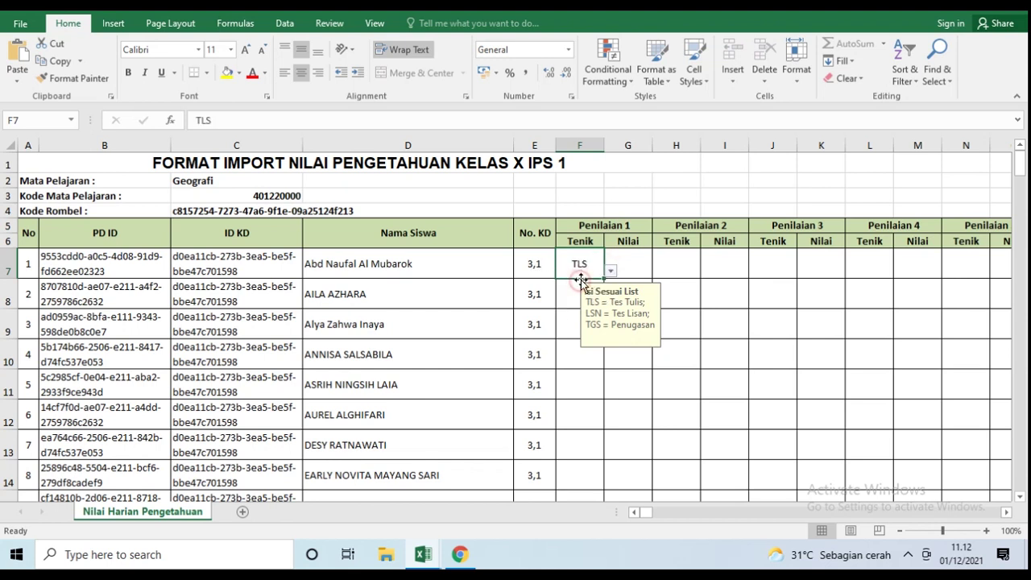
left_click(609, 274)
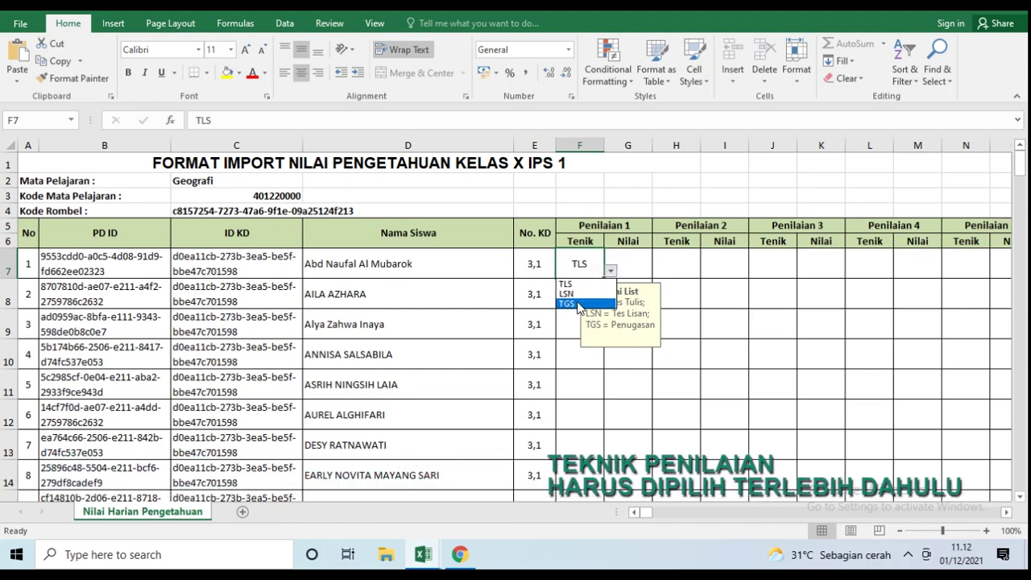
left_click(610, 272)
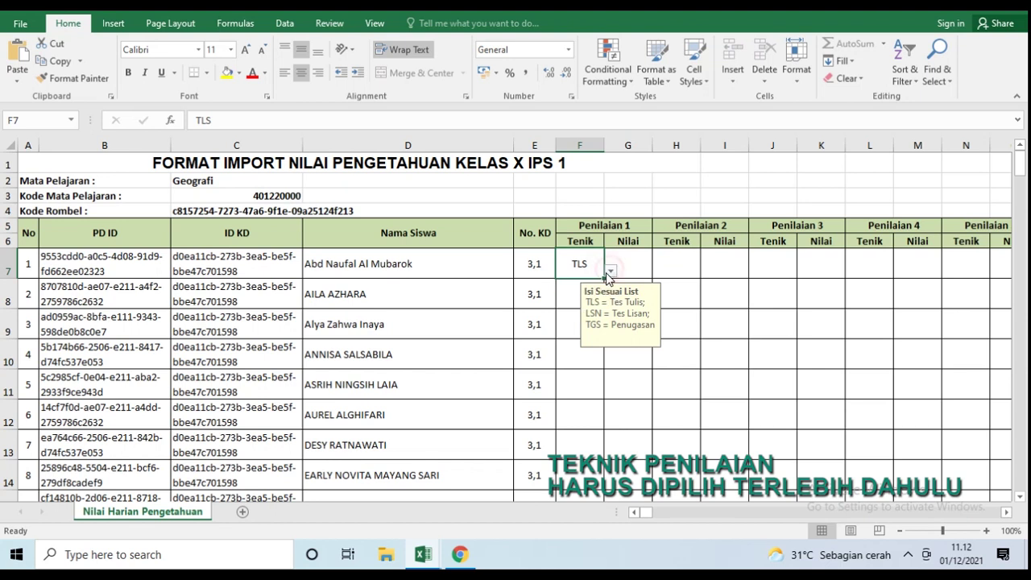
left_click_drag(605, 280, 587, 415)
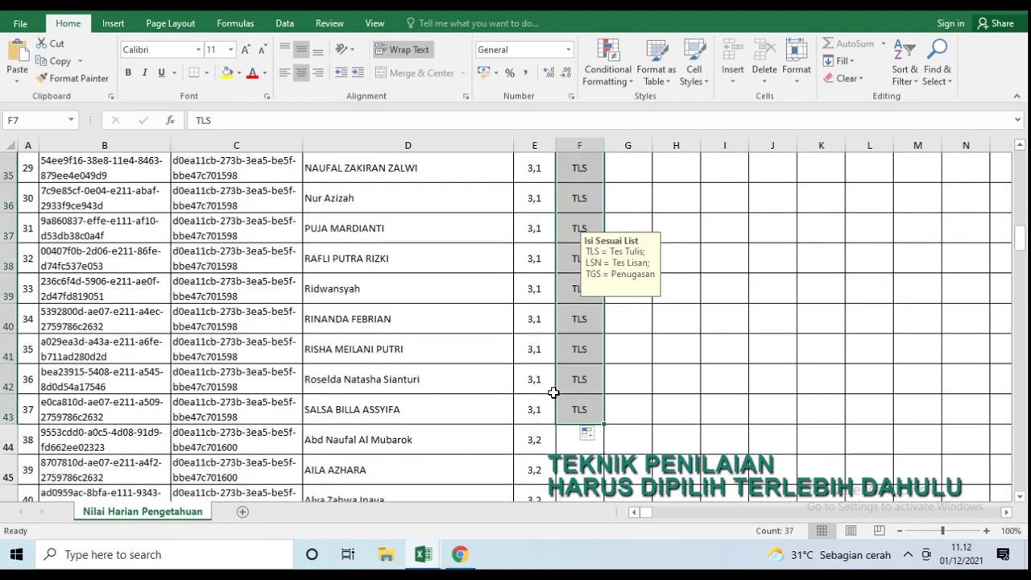
scroll(599, 379, "up", 11)
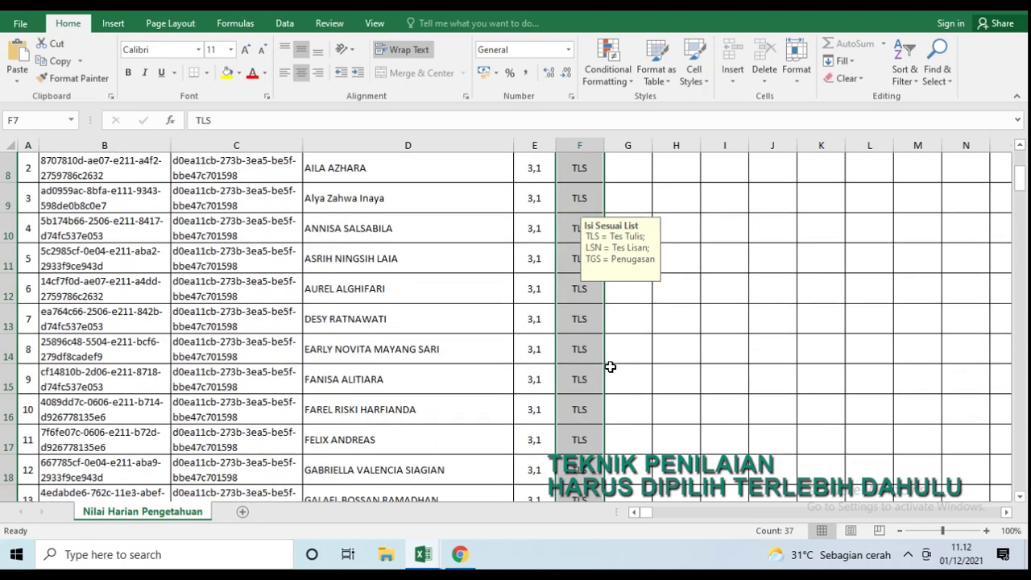
Step: Enter 80 as the first student's Penilaian 1 Nilai
left_click(635, 268)
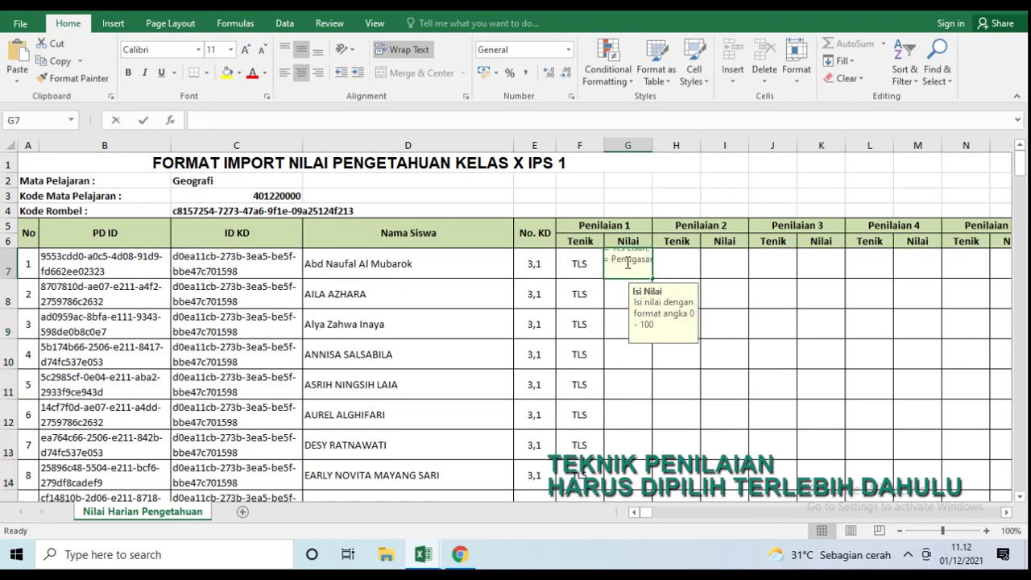
type("80")
key("Return")
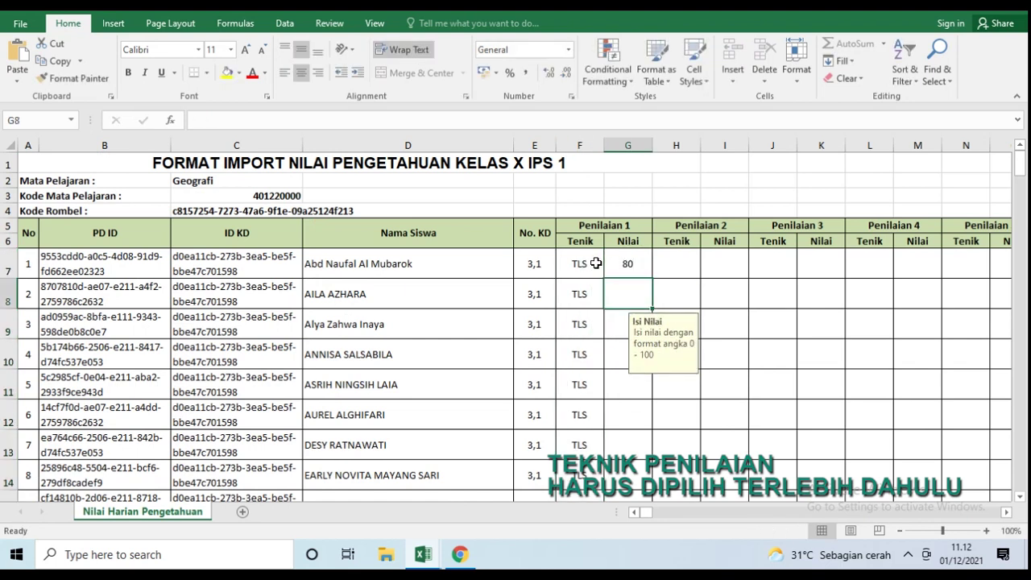
Step: Set the first student's Penilaian 1 Nilai to 86 and fill it down to the last KD 3,1 row
left_click(645, 256)
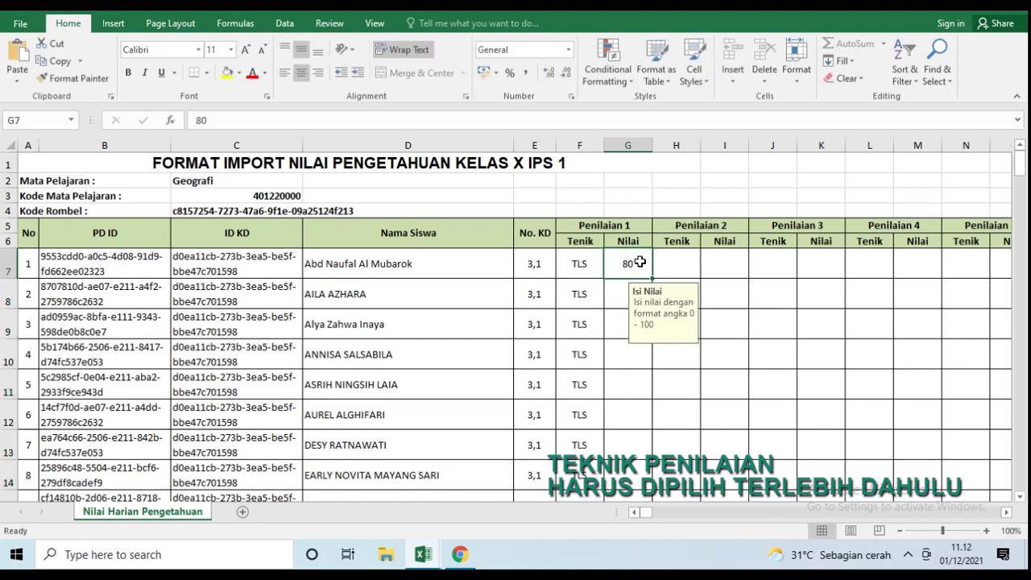
type("86")
key("Return")
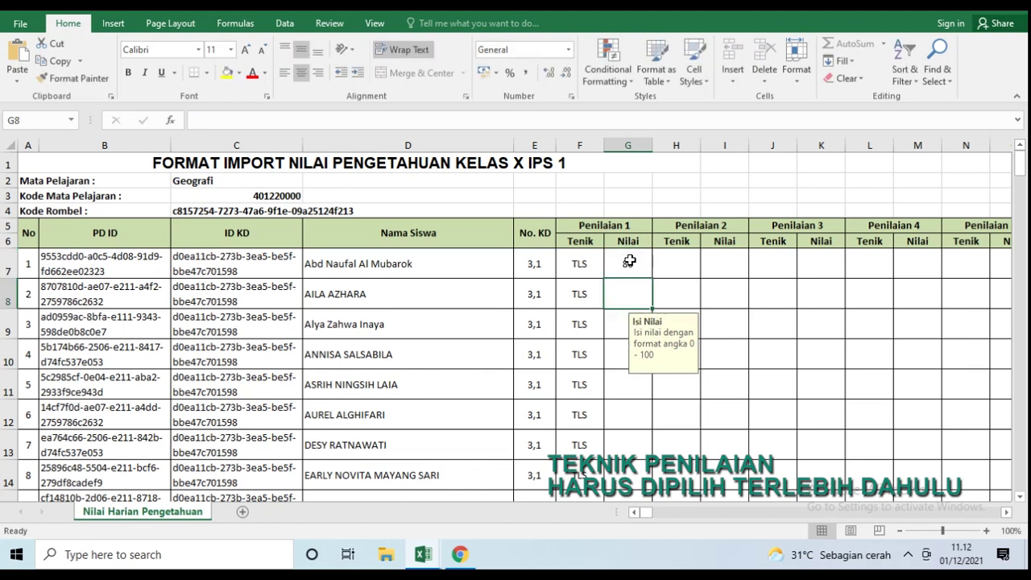
left_click(631, 261)
left_click_drag(654, 279, 650, 483)
scroll(704, 363, "up", 10)
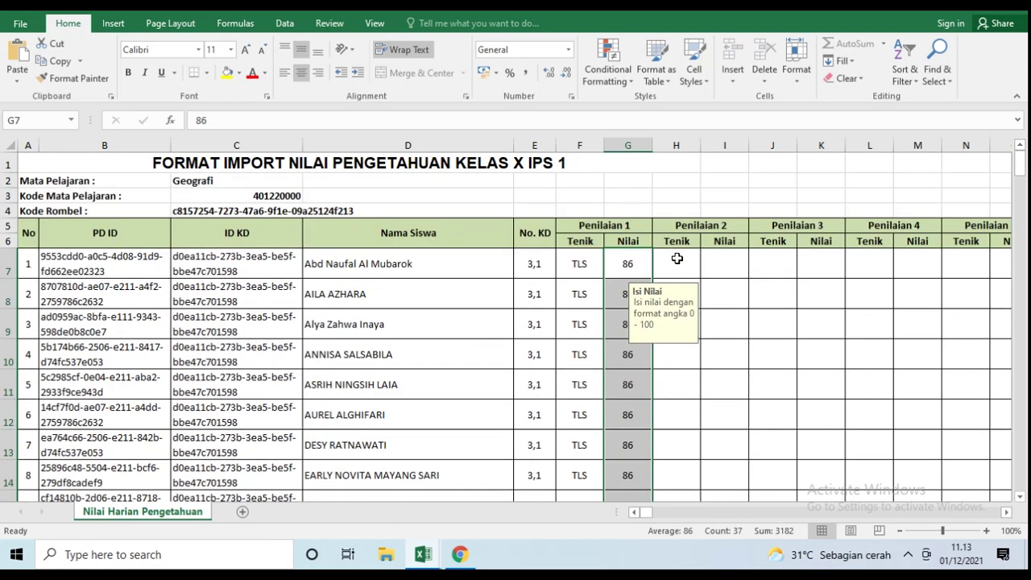
Step: Choose TGS as the first student's Penilaian 2 Tenik and fill it down to the last KD 3,1 row
left_click(675, 257)
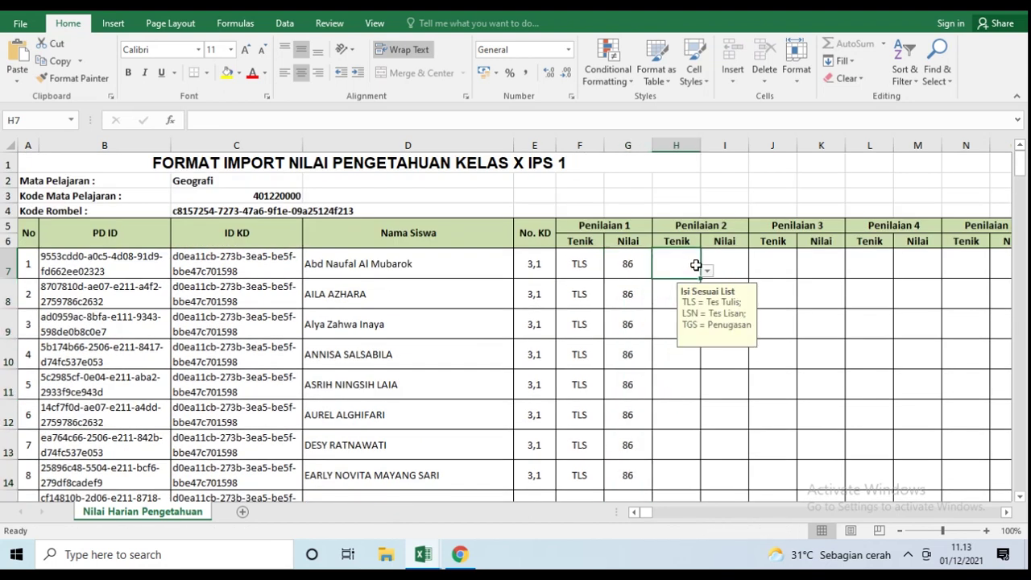
left_click(705, 273)
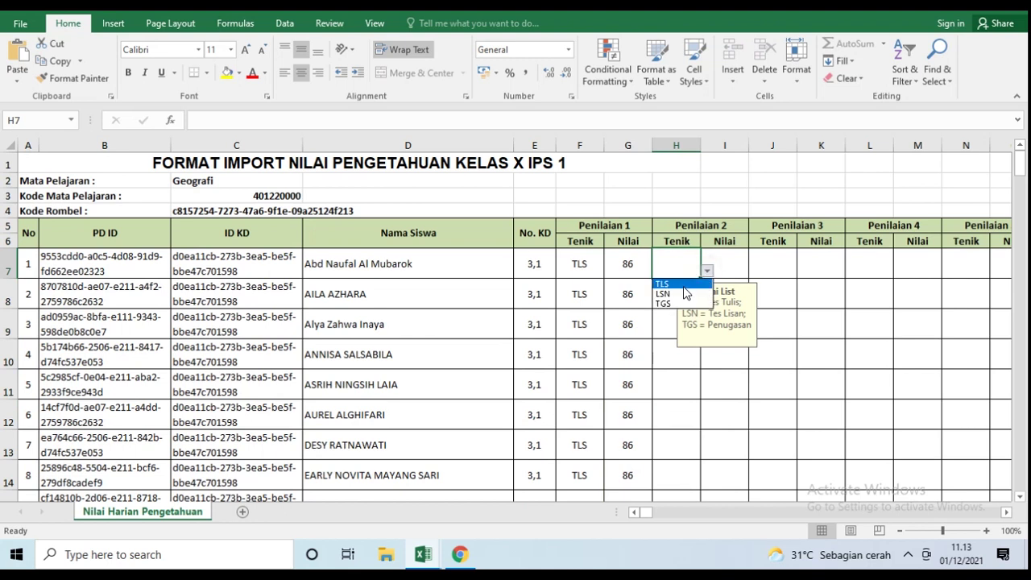
left_click(679, 302)
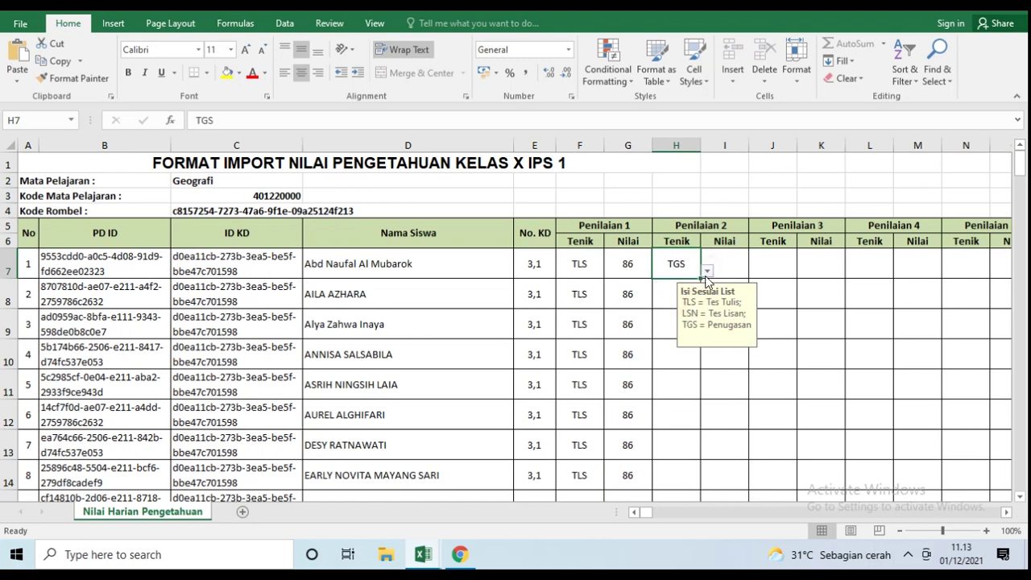
left_click_drag(703, 281, 677, 207)
scroll(676, 226, "up", 11)
scroll(686, 228, "up", 3)
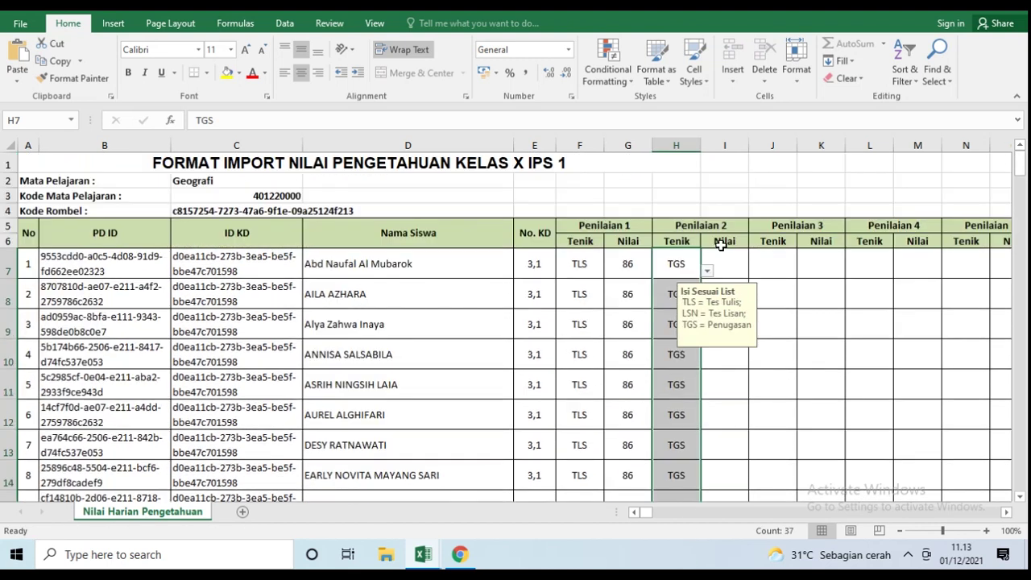
Step: Enter 85 as the first student's Penilaian 2 Nilai and fill it down to the last KD 3,1 row
left_click(722, 264)
type("85")
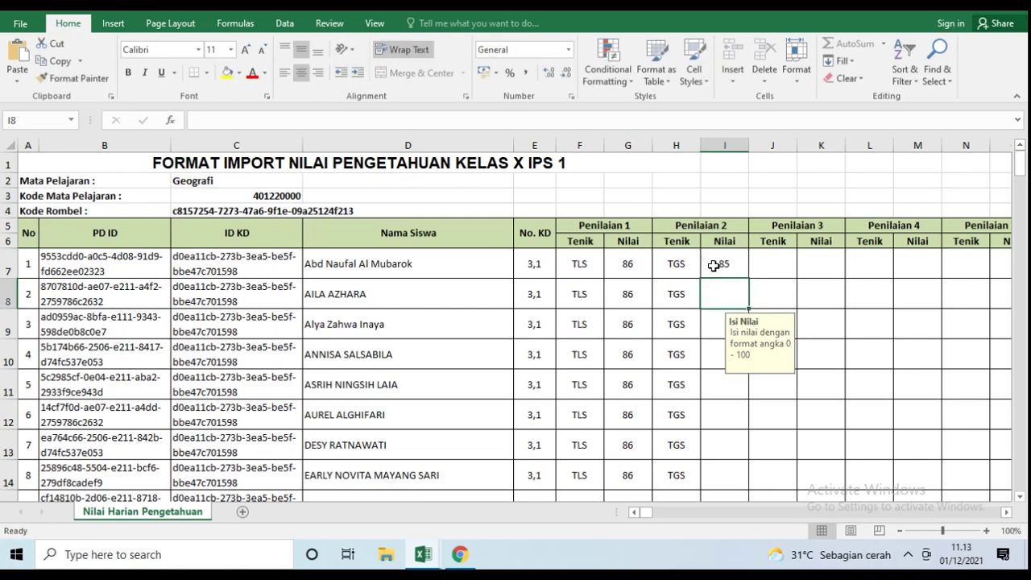
left_click(740, 276)
left_click_drag(750, 363, 722, 357)
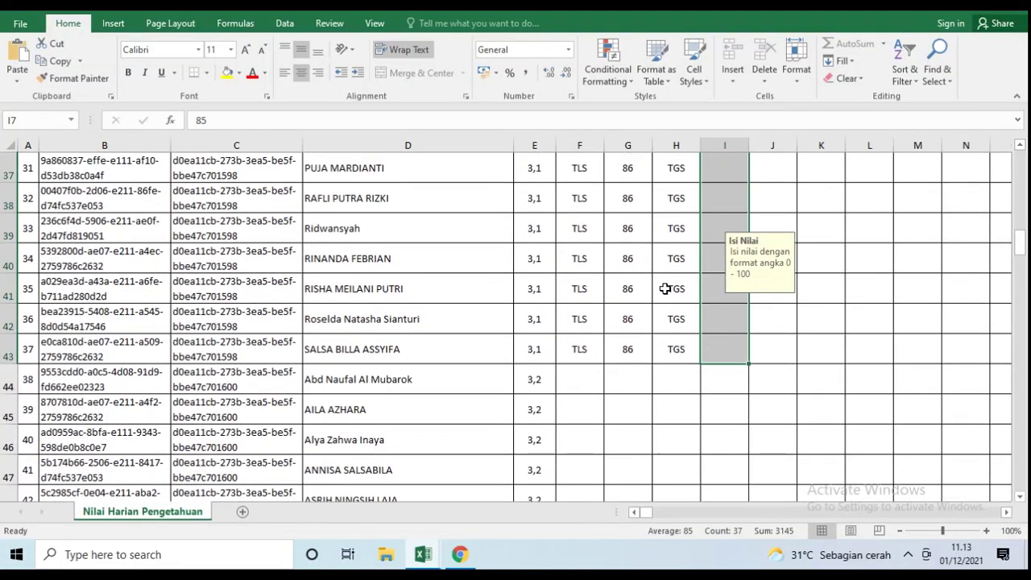
scroll(665, 288, "up", 12)
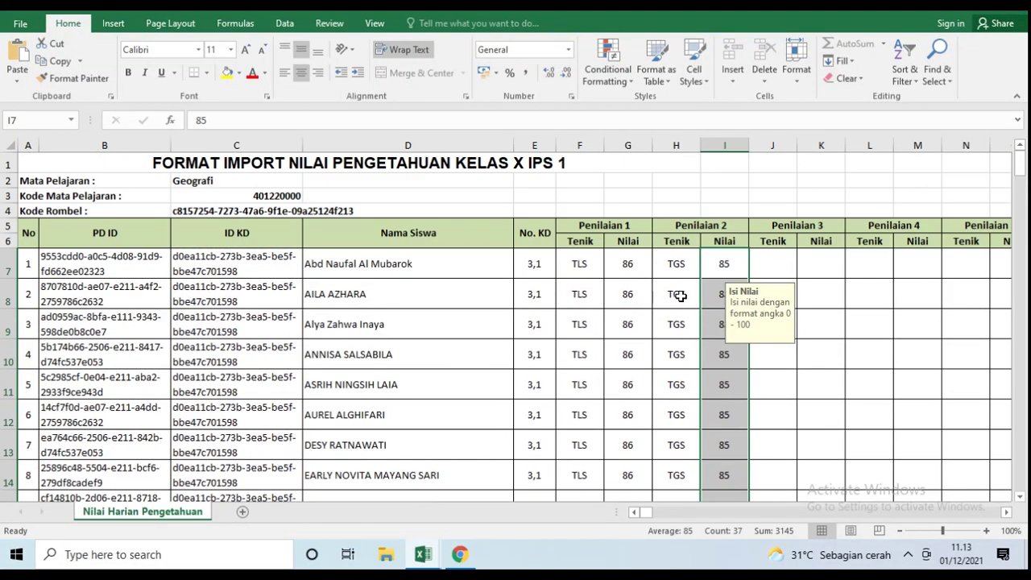
Step: Switch to Chrome to view e-Rapor's Input Nilai Keterampilan page, and return to the Geografi knowledge grade workbook in Excel
left_click(457, 556)
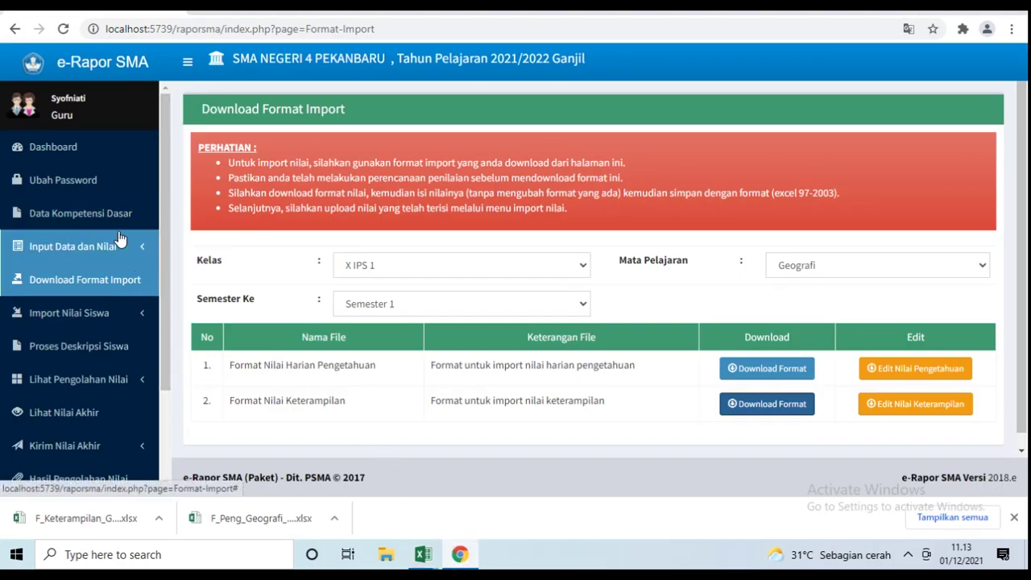
left_click(121, 288)
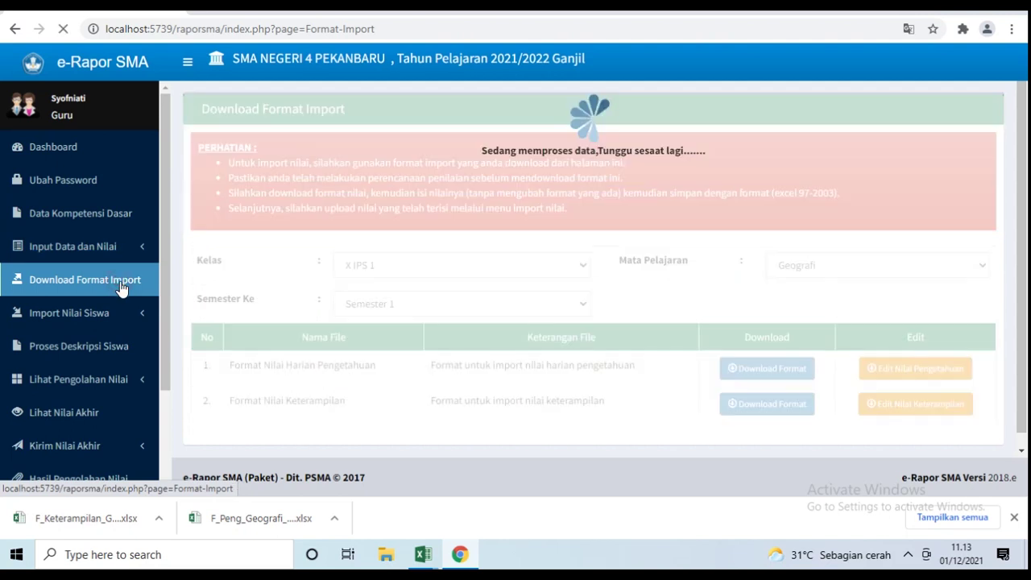
left_click(113, 248)
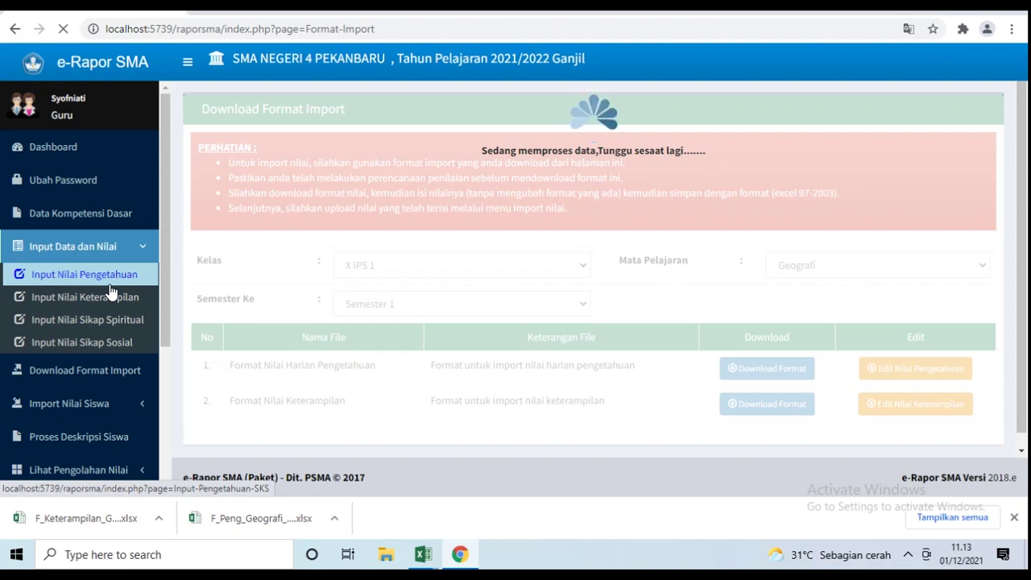
left_click(110, 296)
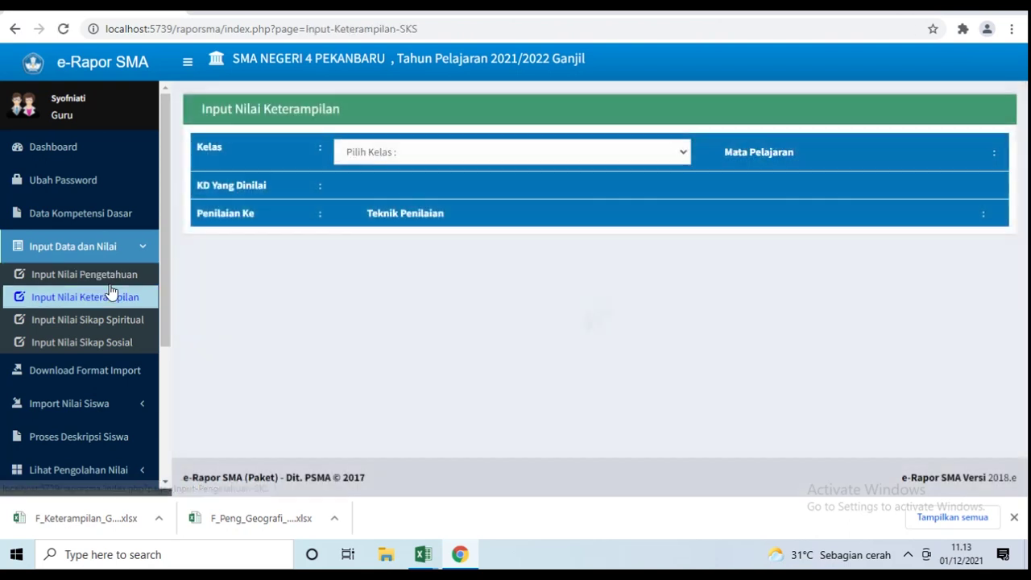
mouse_move(430, 557)
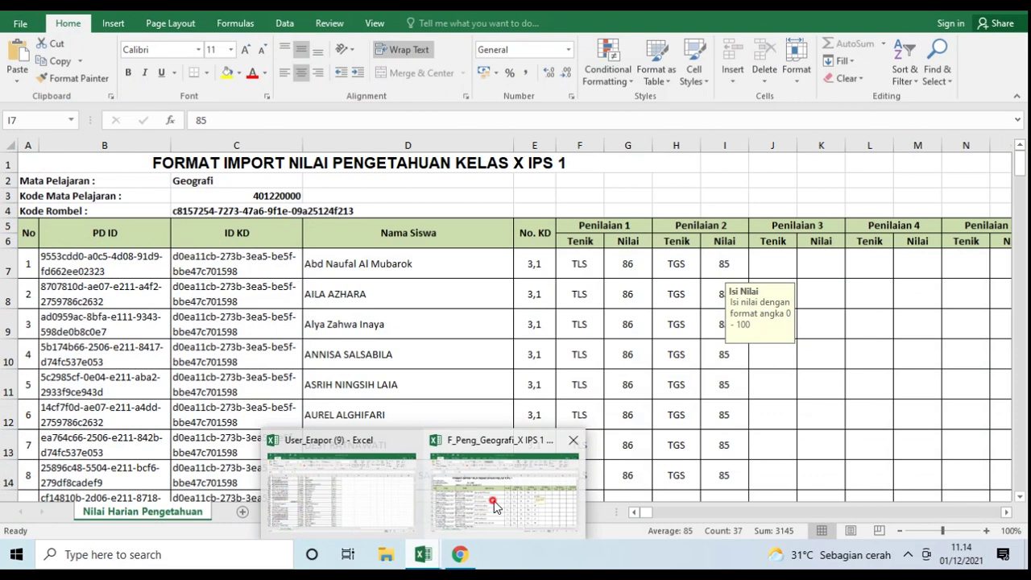
left_click(481, 503)
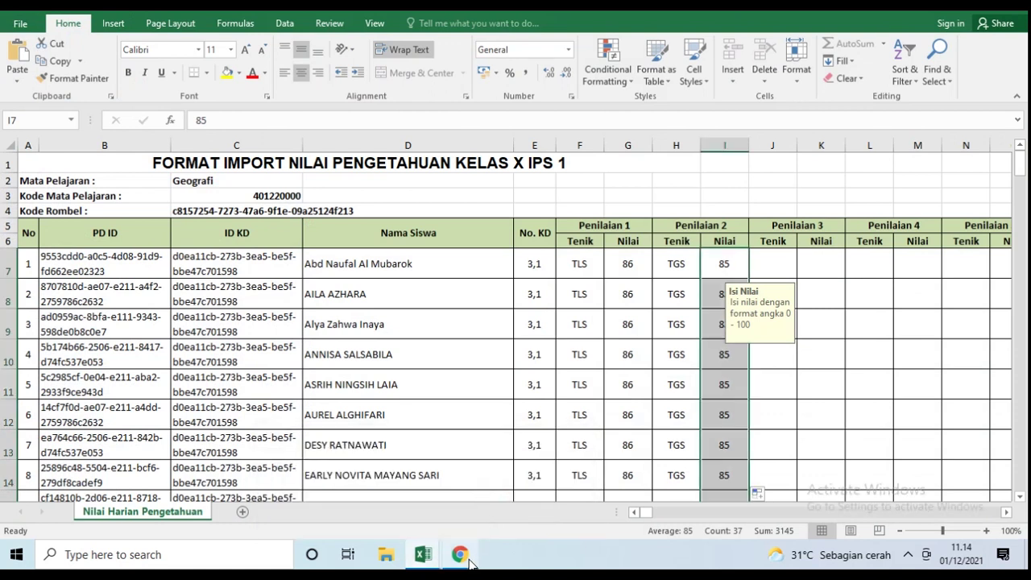
Step: Choose TLS as Penilaian 1 Tenik in the first KD 3,2 row and fill it down to the last KD 3,4 row
left_click(537, 327)
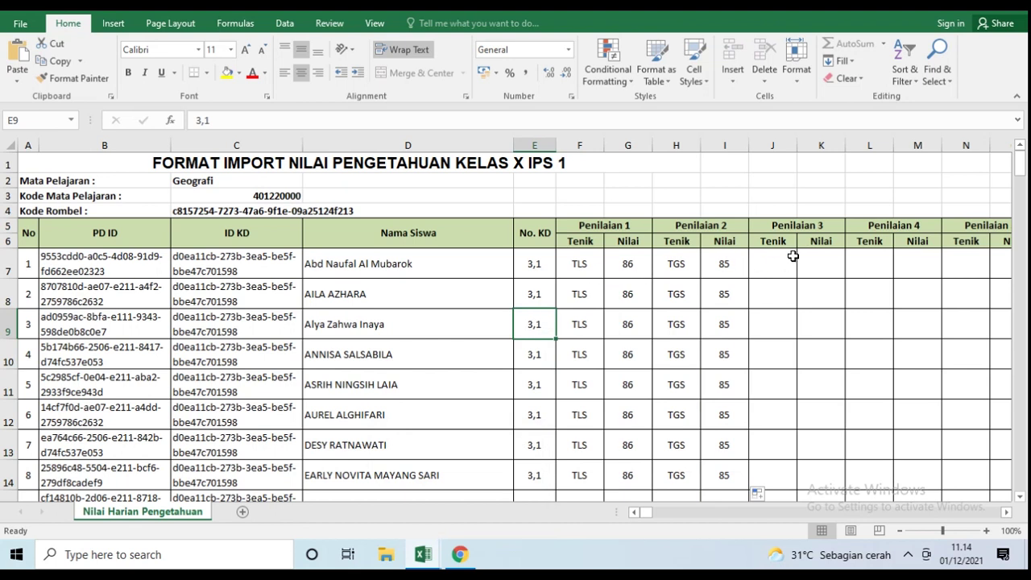
scroll(688, 246, "down", 1)
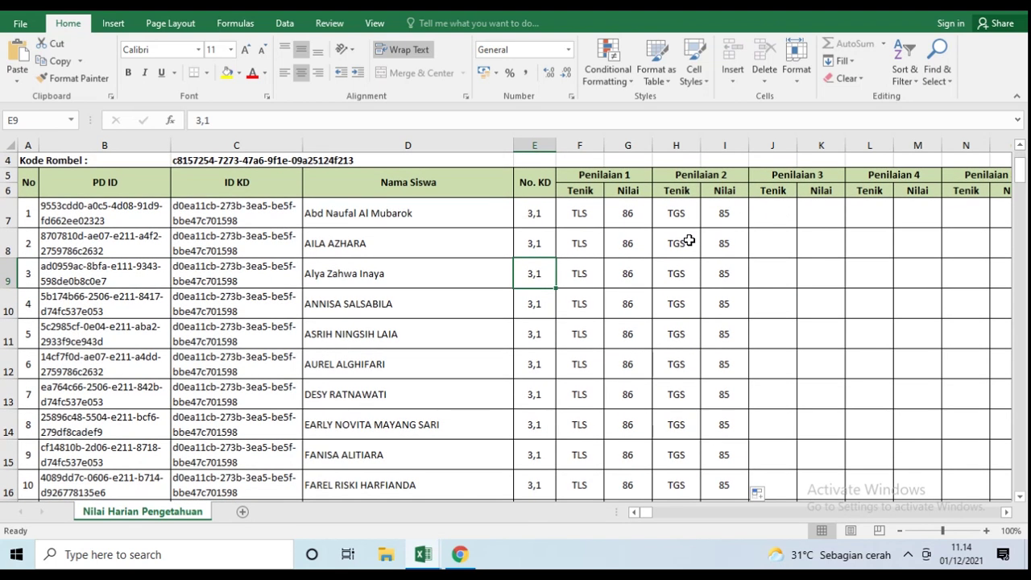
scroll(698, 327, "up", 1)
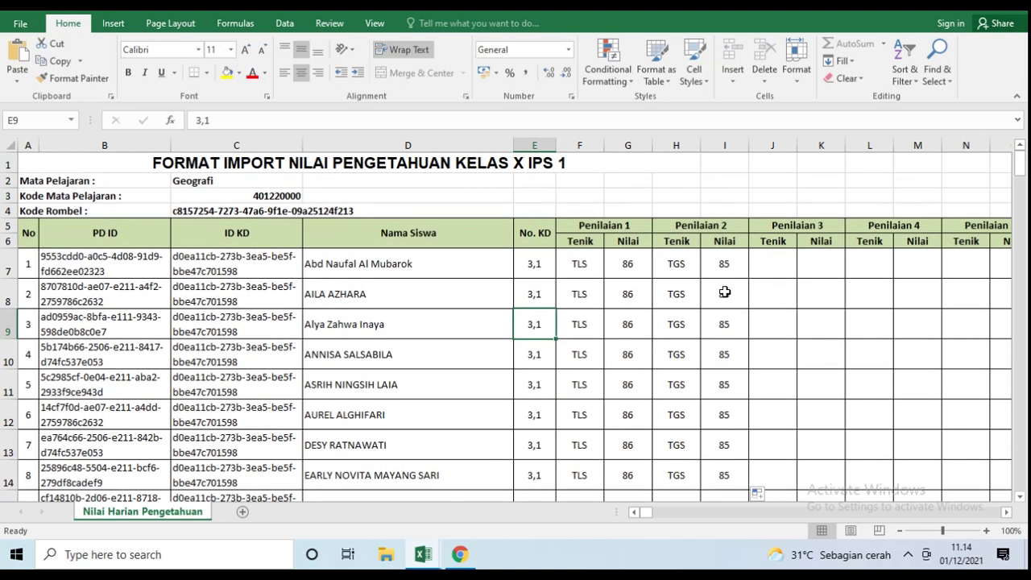
scroll(724, 292, "down", 6)
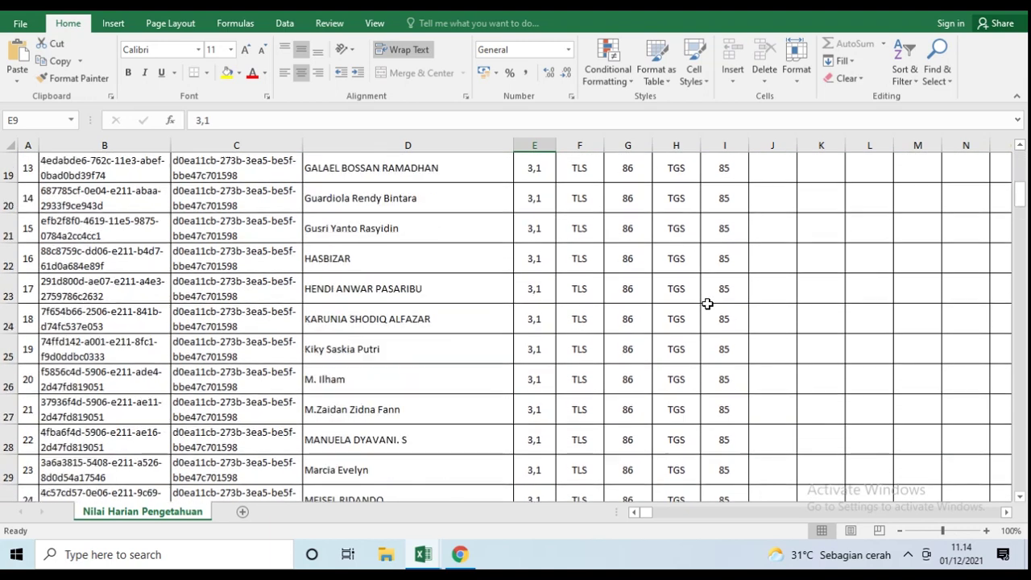
scroll(707, 303, "down", 7)
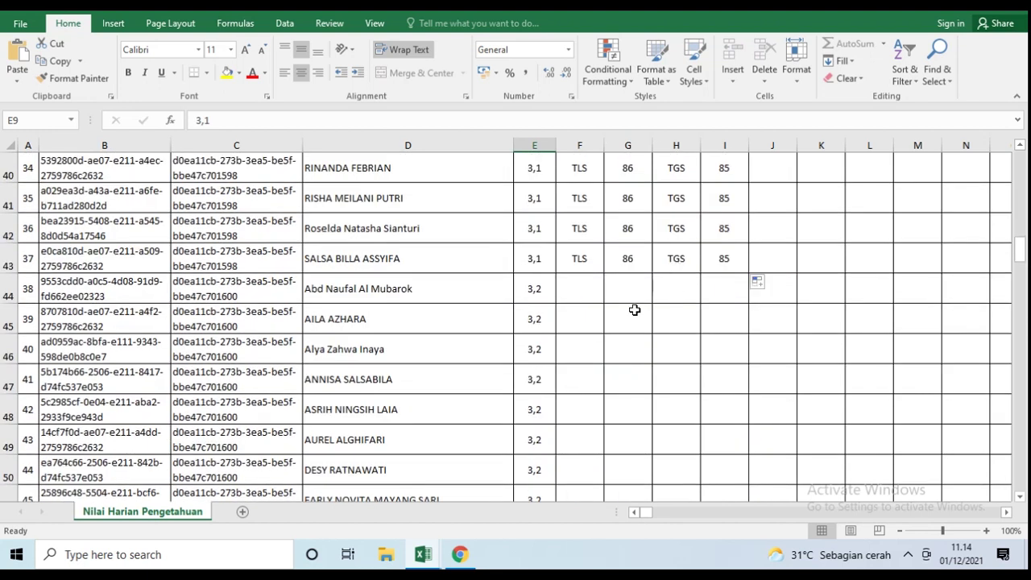
left_click(577, 287)
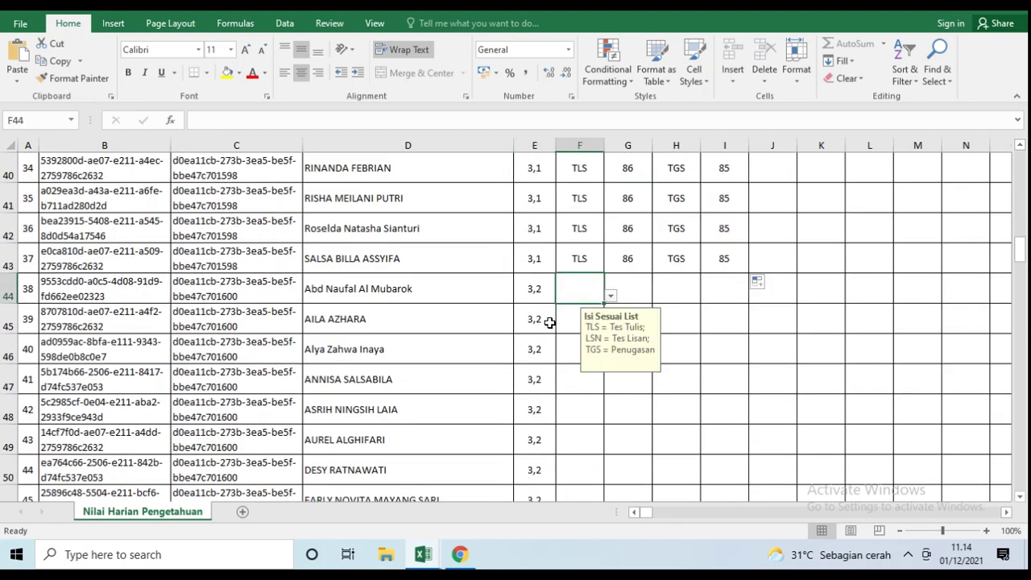
left_click(609, 296)
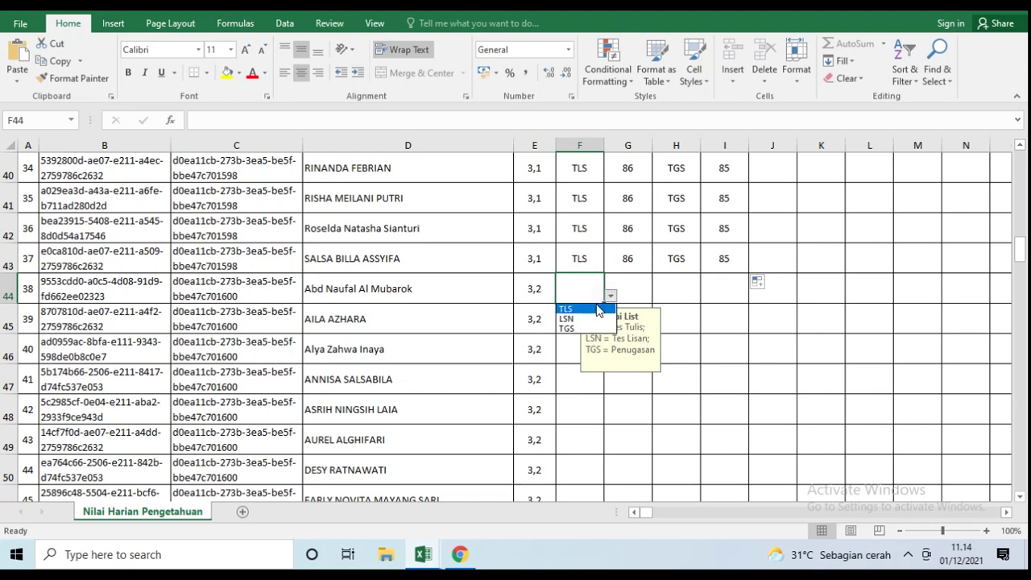
left_click(598, 311)
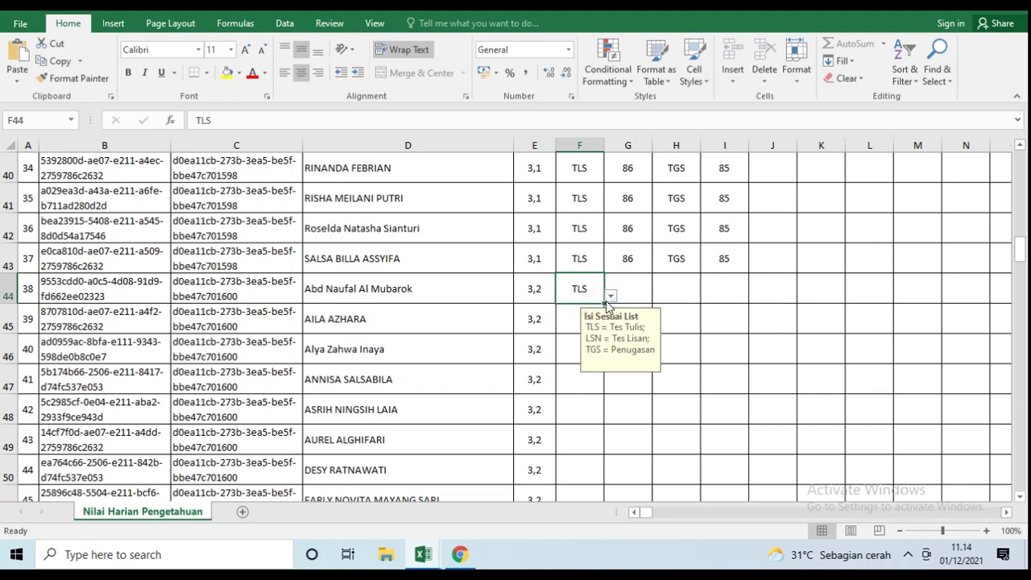
left_click_drag(605, 304, 588, 485)
scroll(688, 377, "down", 2)
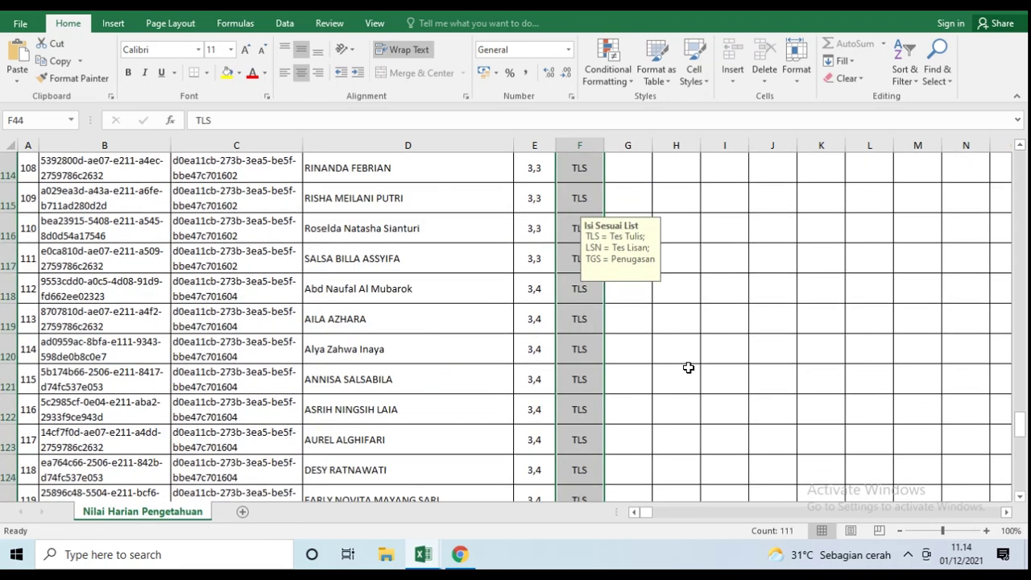
Step: Enter 88 as Penilaian 1 Nilai in the first KD 3,2 row and fill it down to the last KD 3,4 row
scroll(687, 370, "up", 19)
scroll(688, 365, "up", 20)
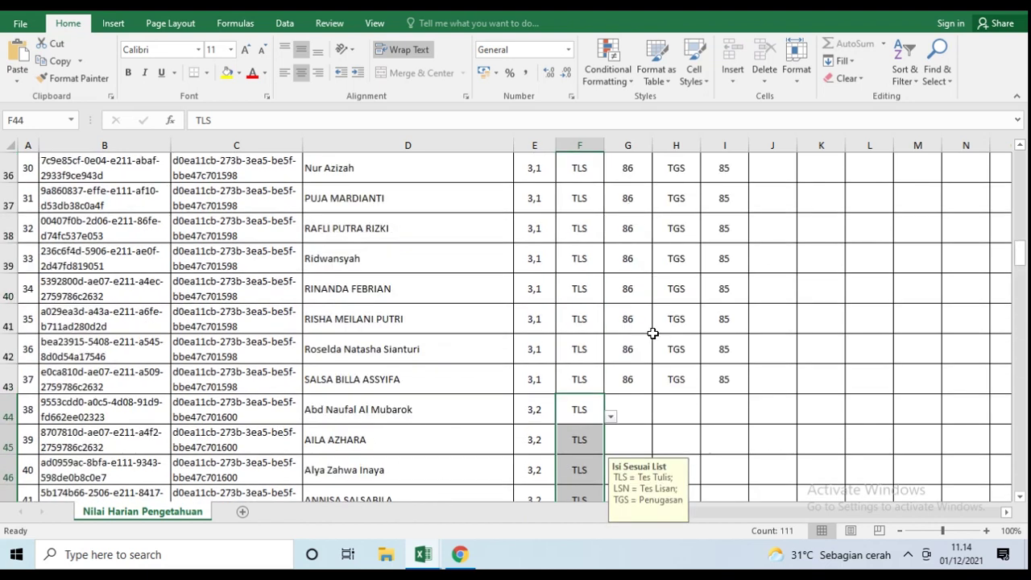
scroll(653, 331, "down", 5)
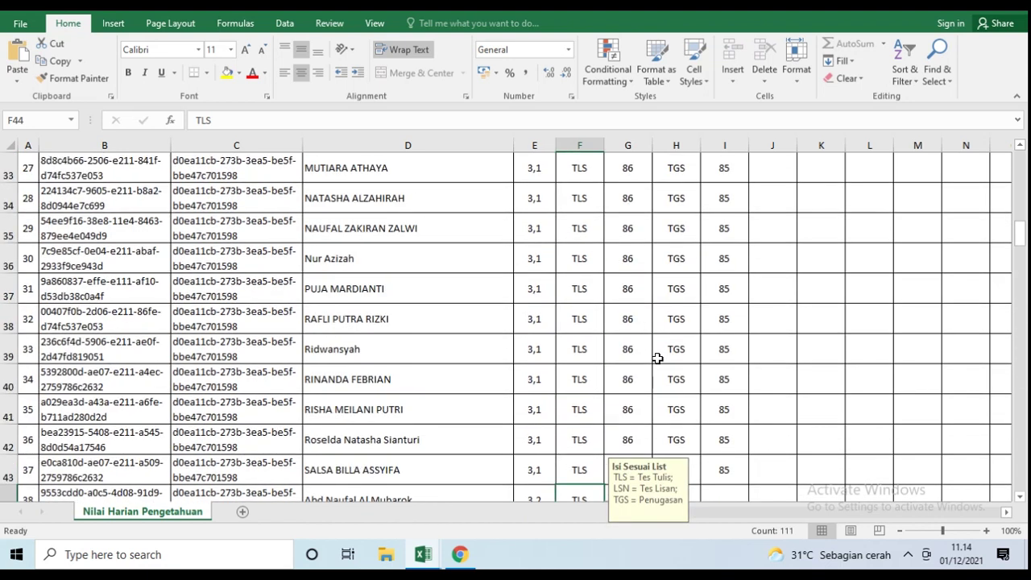
left_click(637, 316)
type("88")
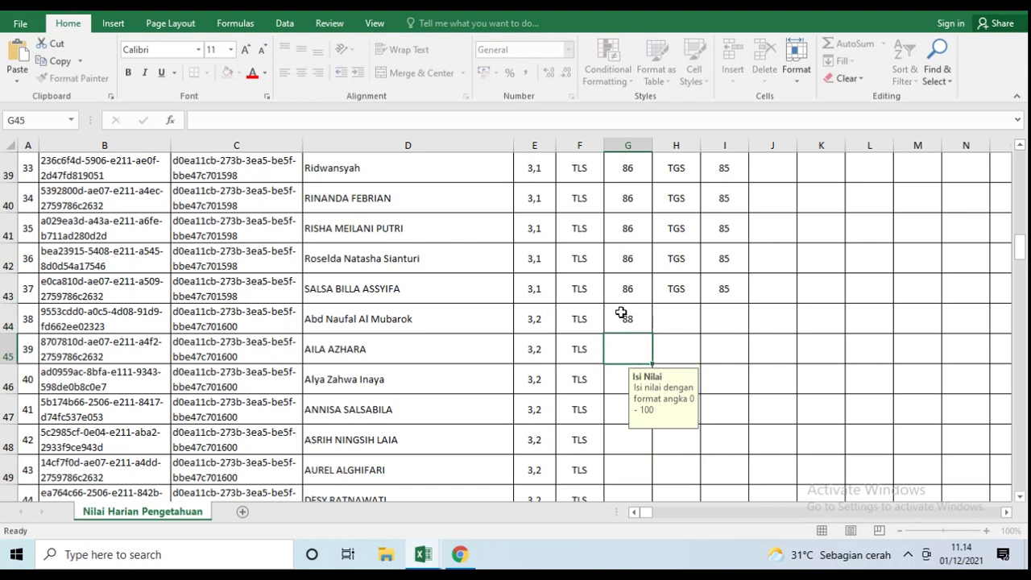
key("Return")
left_click(626, 317)
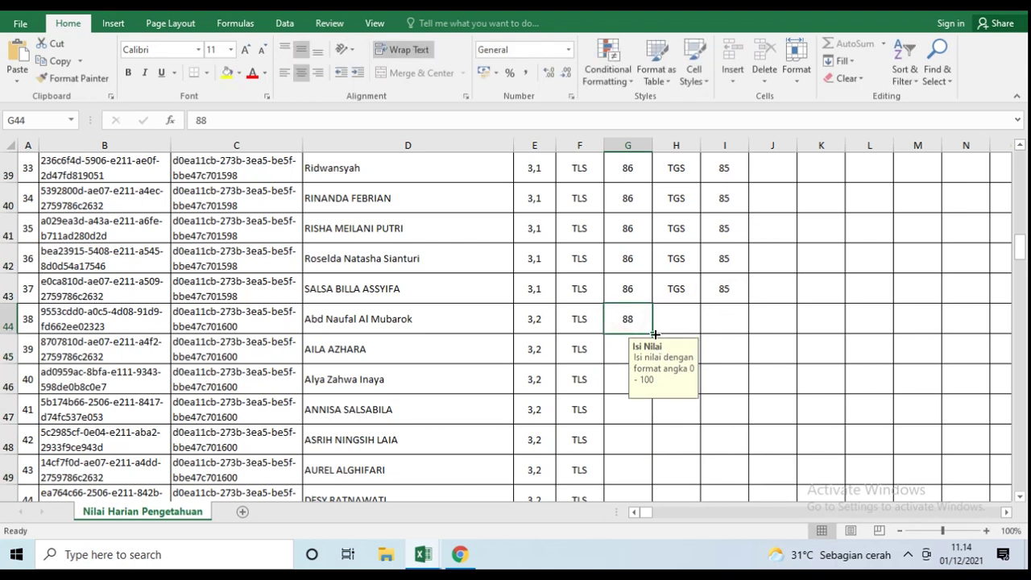
left_click_drag(652, 335, 660, 421)
Step: Choose TLS as Penilaian 2 Tenik in the first KD 3,2 row and fill it down to the last KD 3,4 row
scroll(677, 414, "up", 10)
scroll(676, 409, "up", 20)
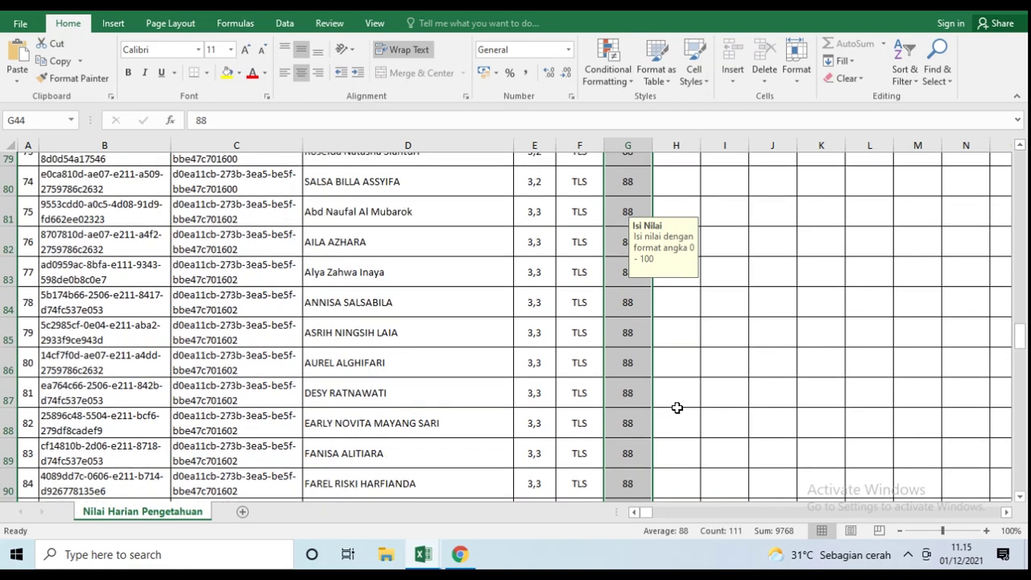
scroll(677, 409, "down", 4)
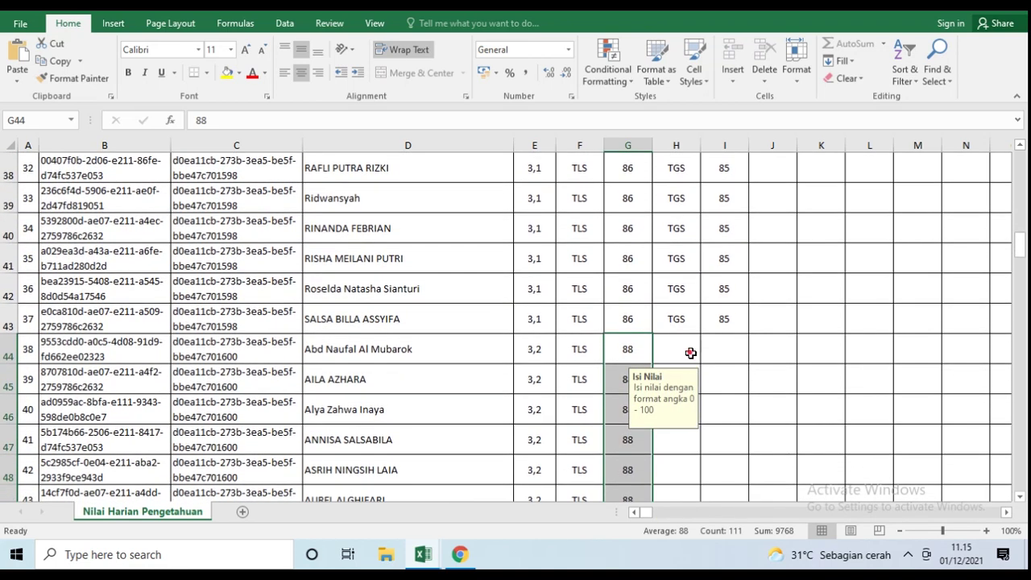
left_click(690, 352)
left_click(708, 355)
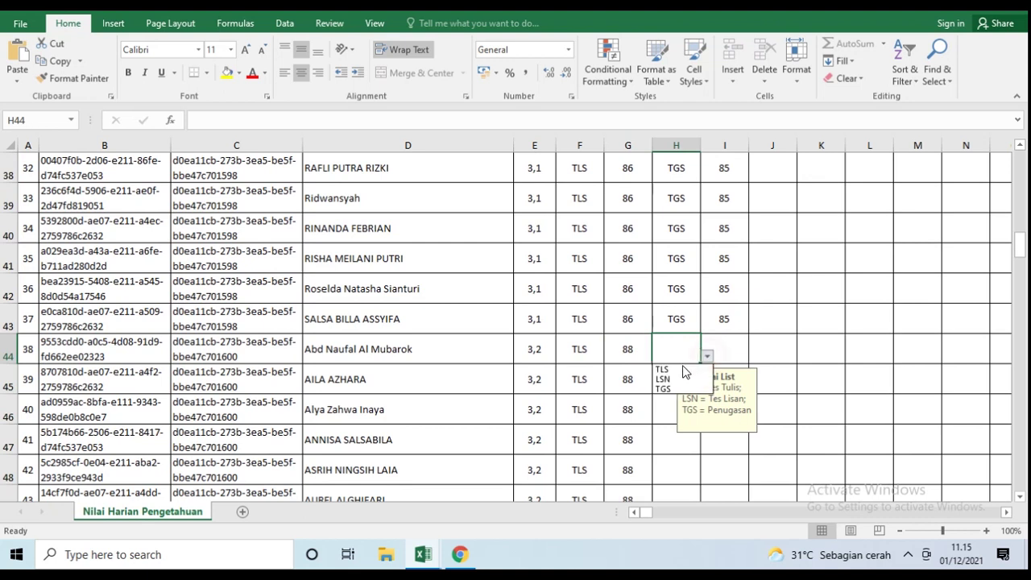
left_click(675, 368)
left_click_drag(698, 365, 678, 437)
Step: Set Penilaian 1 Nilai to 85 in the first KD 3,2 row and fill it down to the last KD 3,2 row
scroll(670, 403, "up", 11)
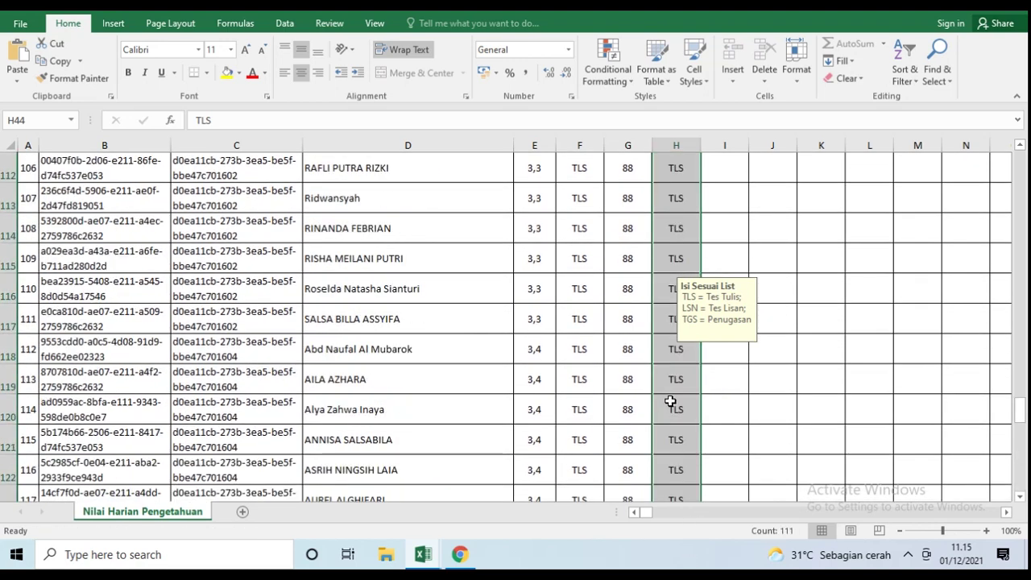
scroll(670, 401, "up", 20)
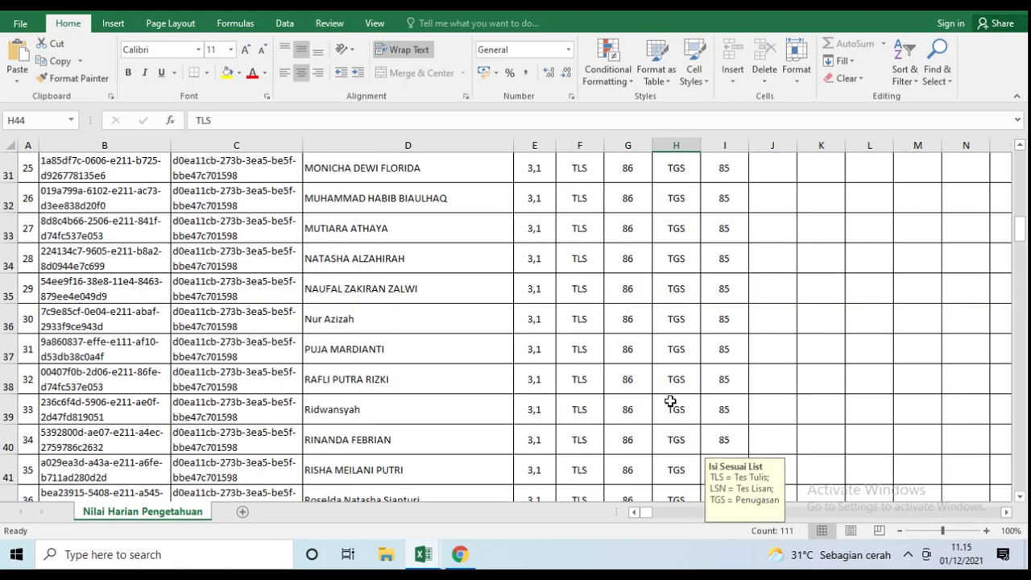
scroll(670, 401, "down", 2)
scroll(659, 408, "down", 1)
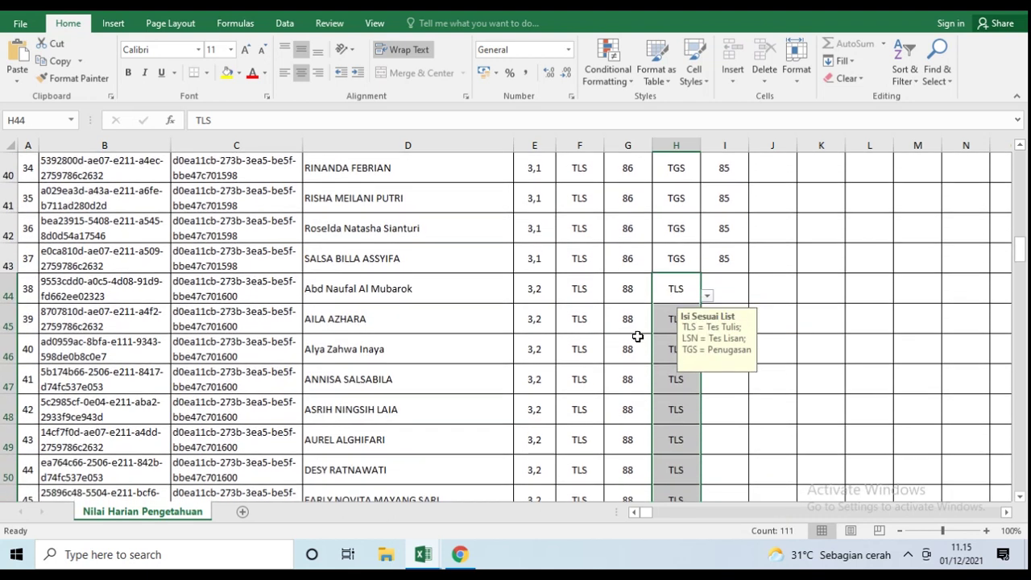
left_click(626, 290)
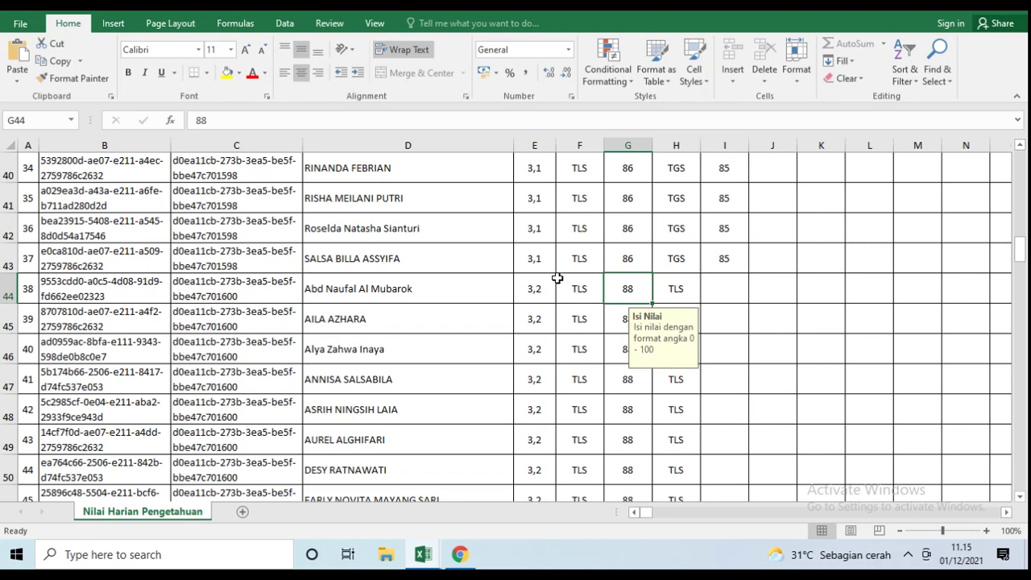
type("85")
key("Return")
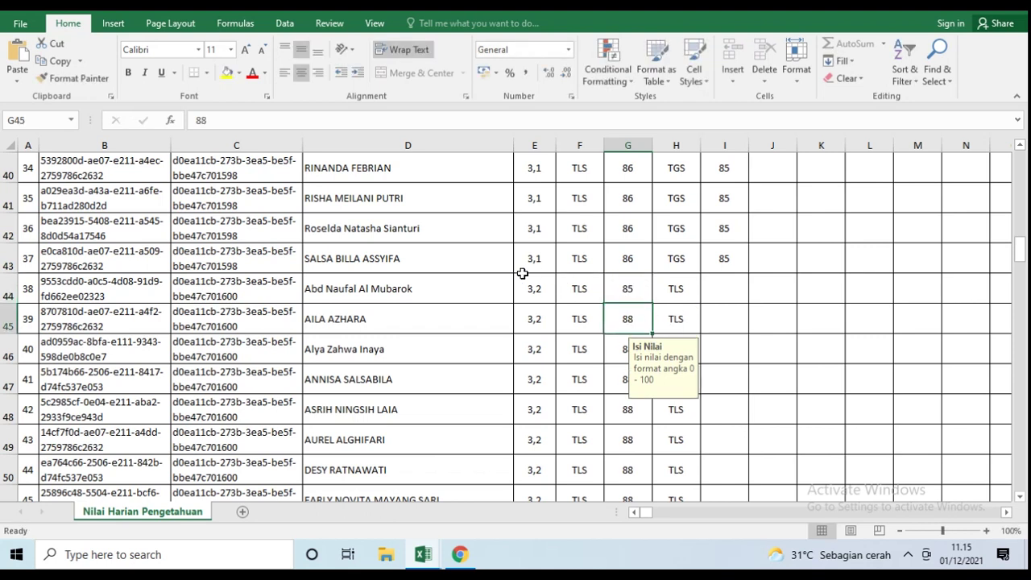
left_click(629, 290)
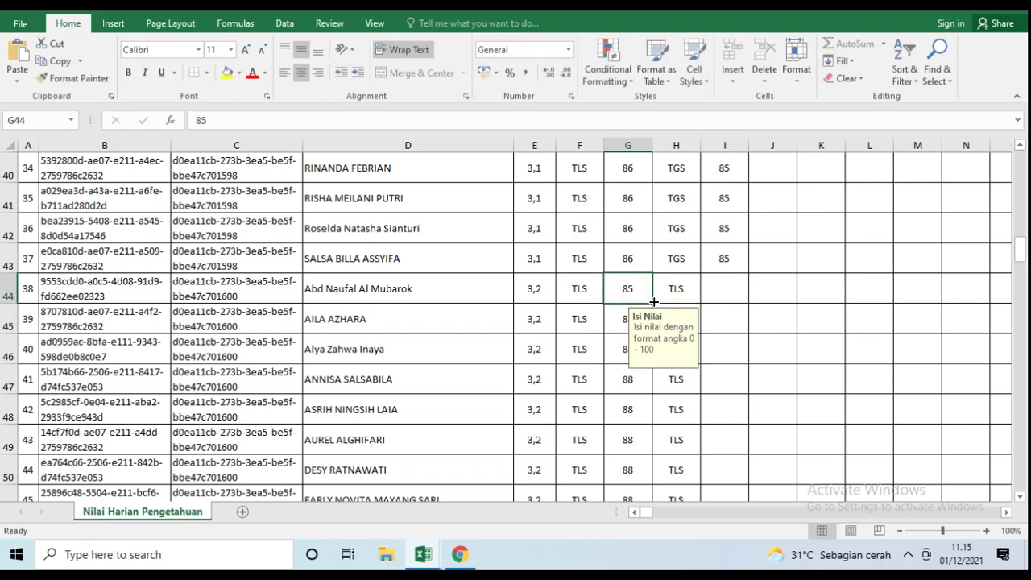
left_click_drag(653, 301, 643, 440)
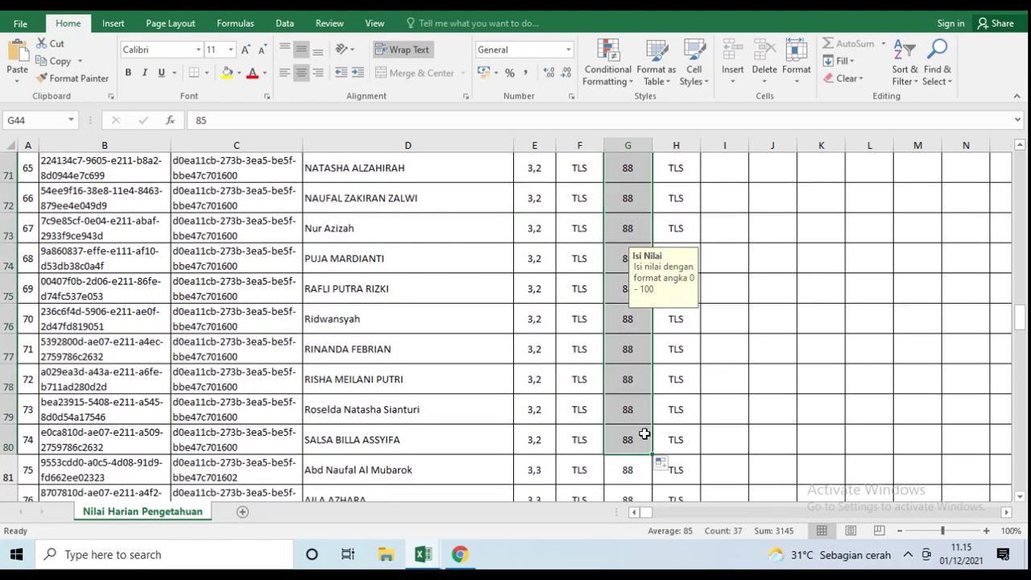
Step: Set Penilaian 1 Nilai to 87 in the first KD 3,3 row and fill it down to the last KD 3,3 row
scroll(642, 439, "down", 2)
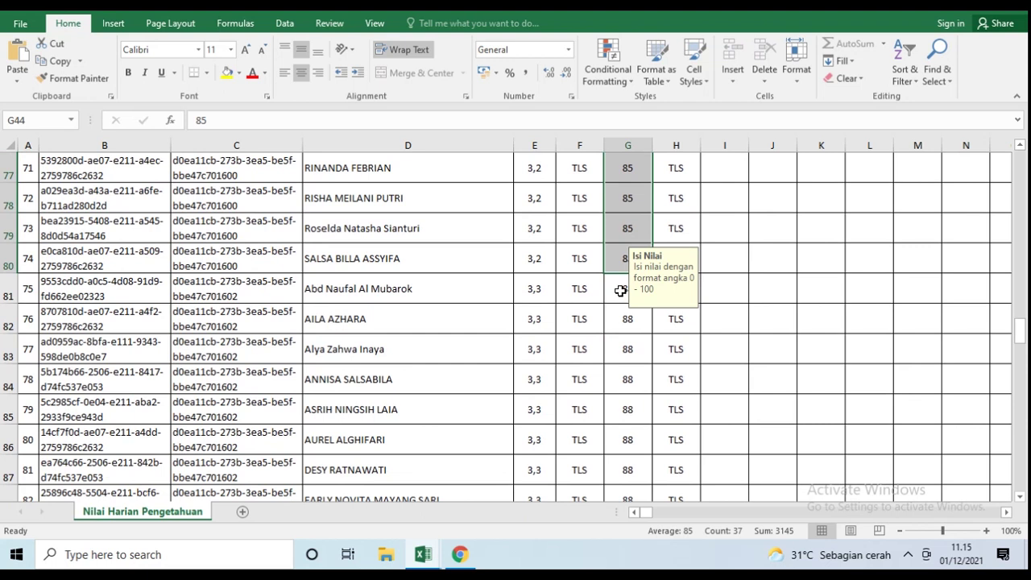
left_click(620, 291)
type("87")
key("Return")
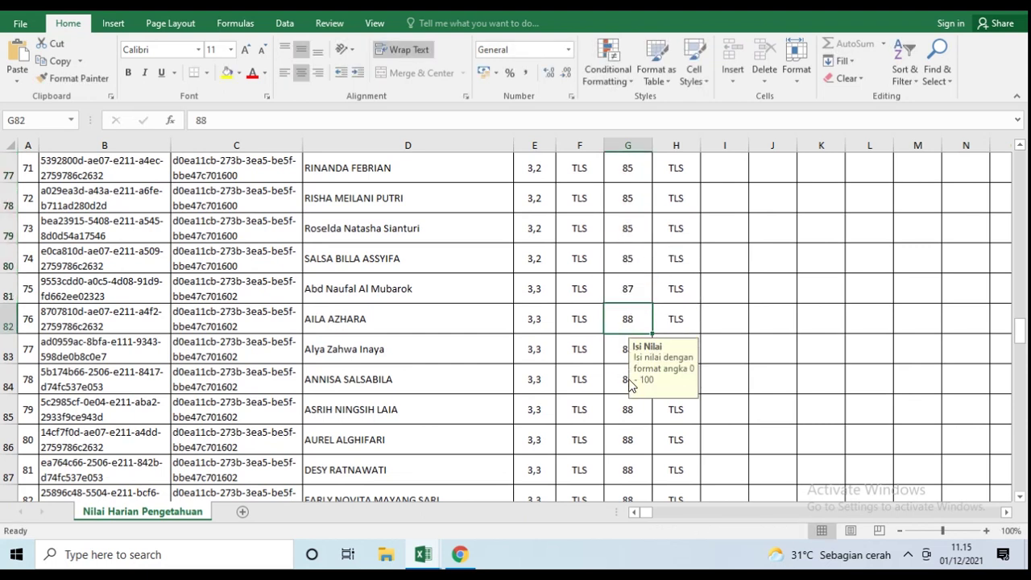
left_click(644, 296)
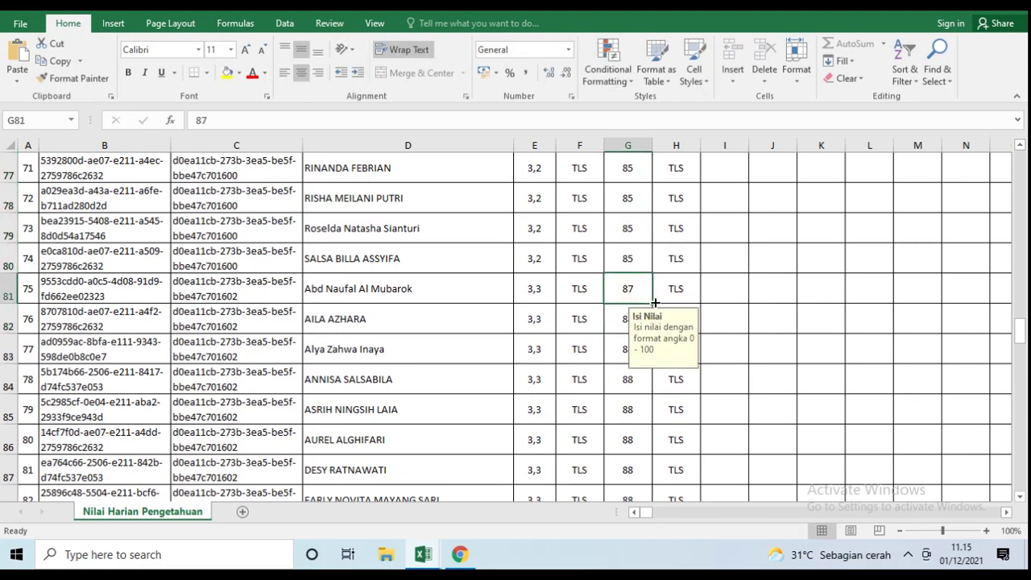
left_click_drag(655, 301, 621, 177)
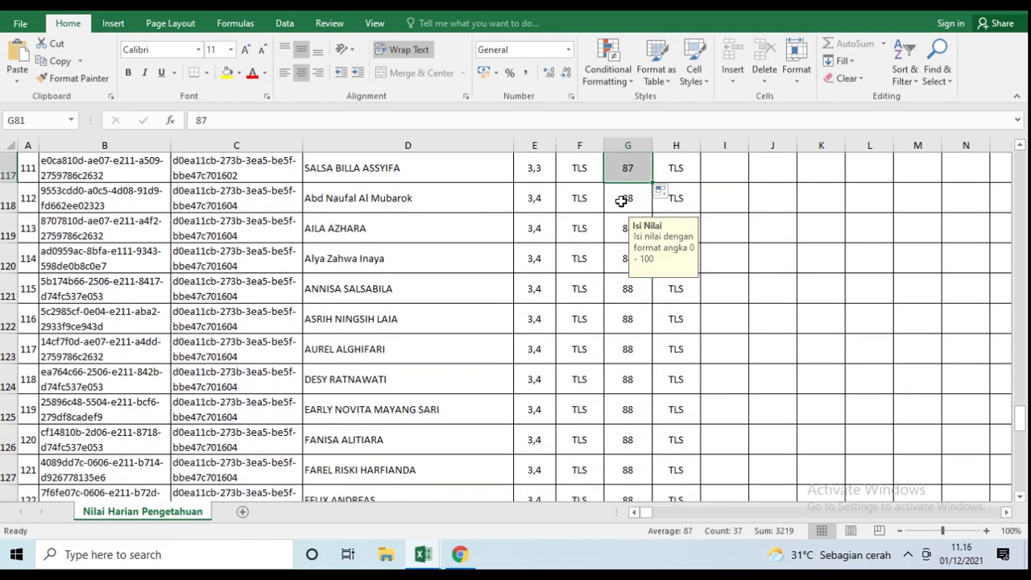
Step: Set Penilaian 1 Nilai to 86 in the first KD 3,4 row and fill it down to the last KD 3,4 row
left_click(625, 207)
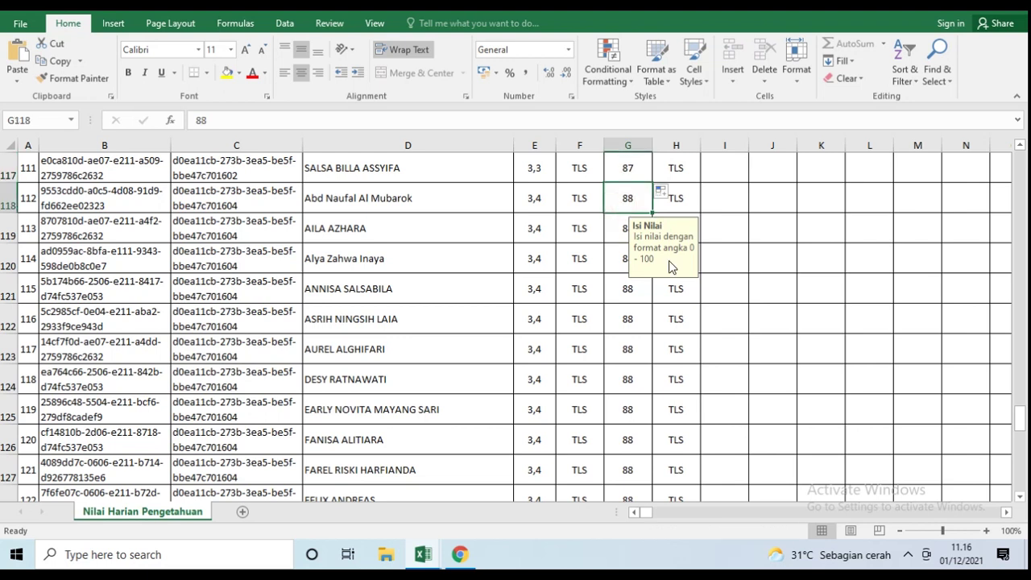
type("86")
key("Return")
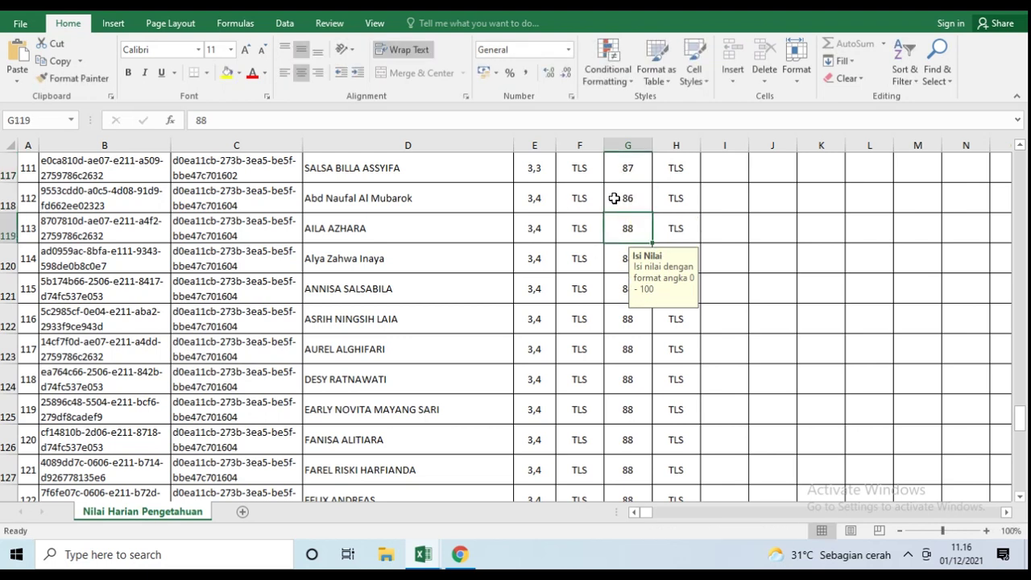
left_click(615, 199)
left_click_drag(653, 213, 651, 472)
left_click(551, 314)
scroll(657, 290, "up", 8)
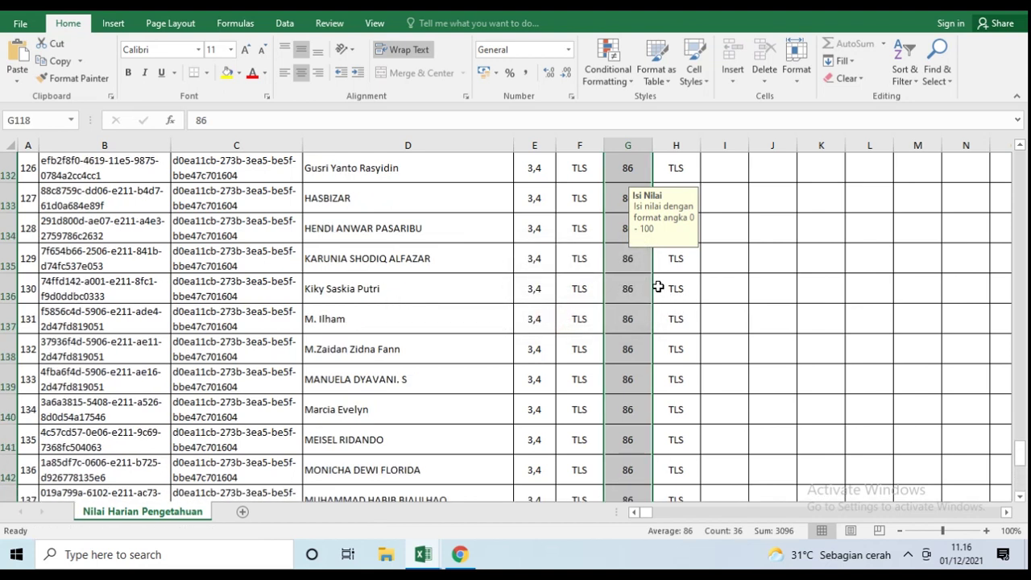
scroll(654, 278, "down", 1)
scroll(672, 288, "up", 2)
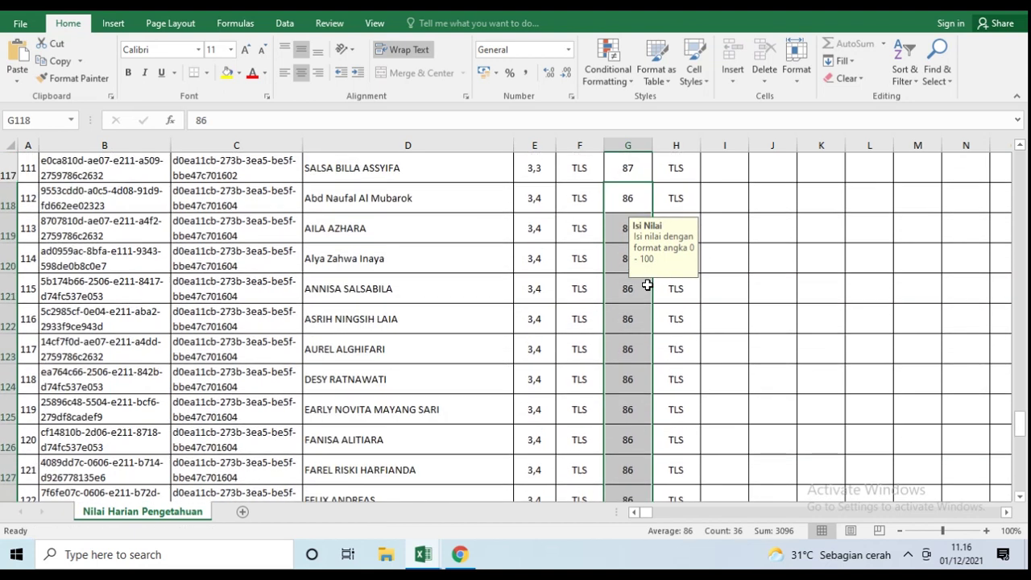
left_click(626, 201)
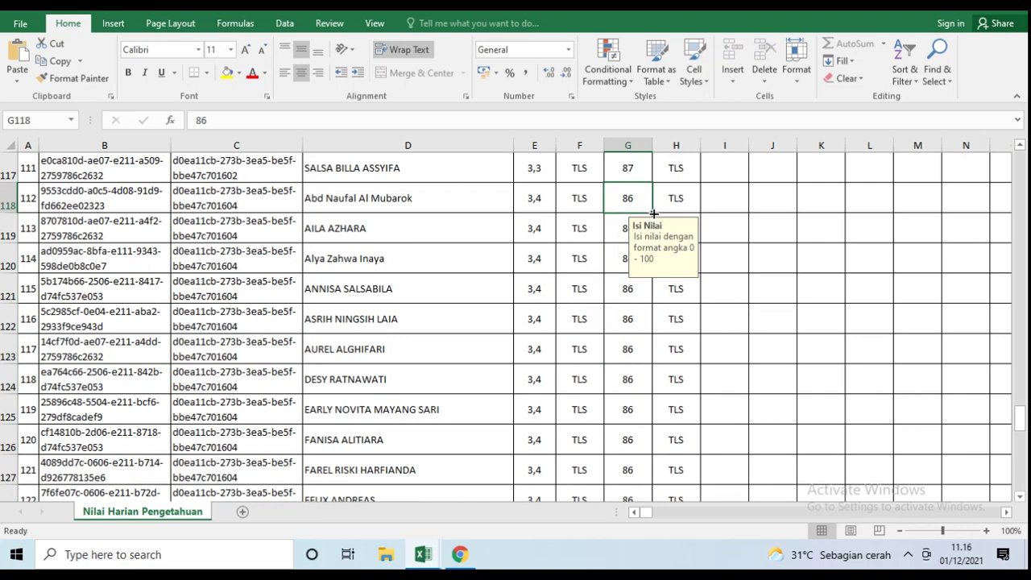
left_click_drag(654, 214, 661, 481)
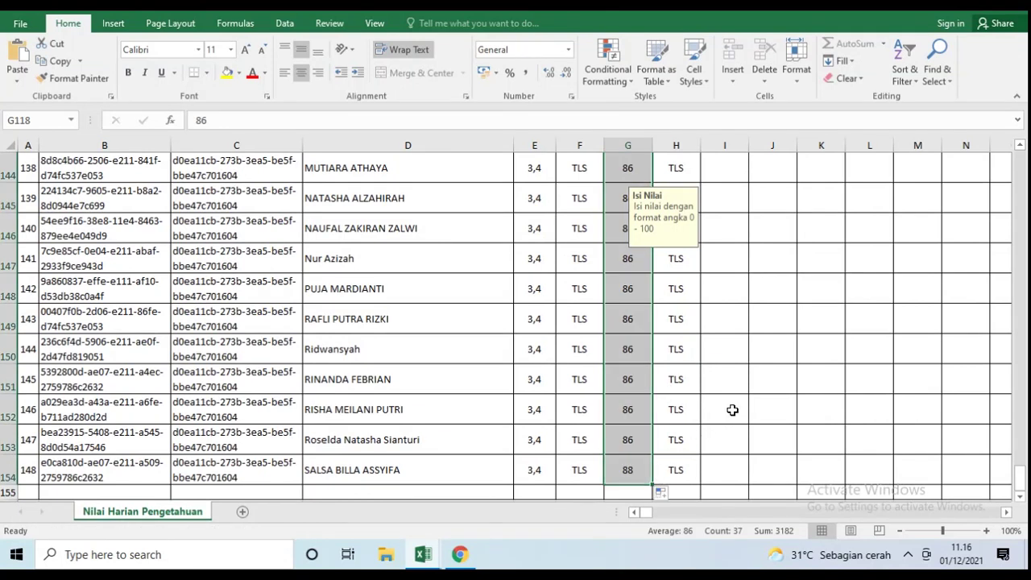
Step: Review the Penilaian 1 and Penilaian 2 entries in the rows for KD 3,1 to 3,4
scroll(646, 385, "up", 8)
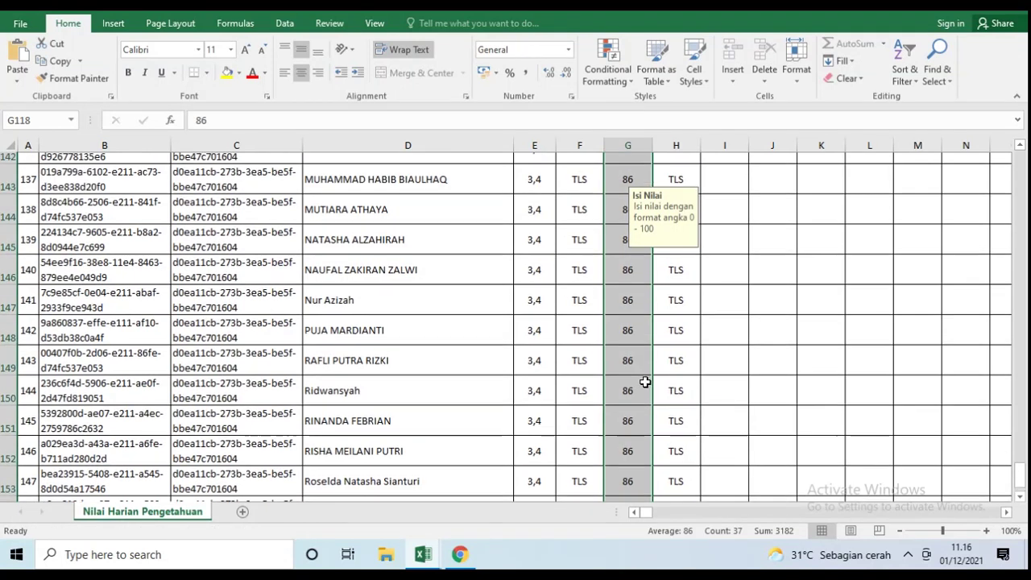
scroll(644, 367, "up", 4)
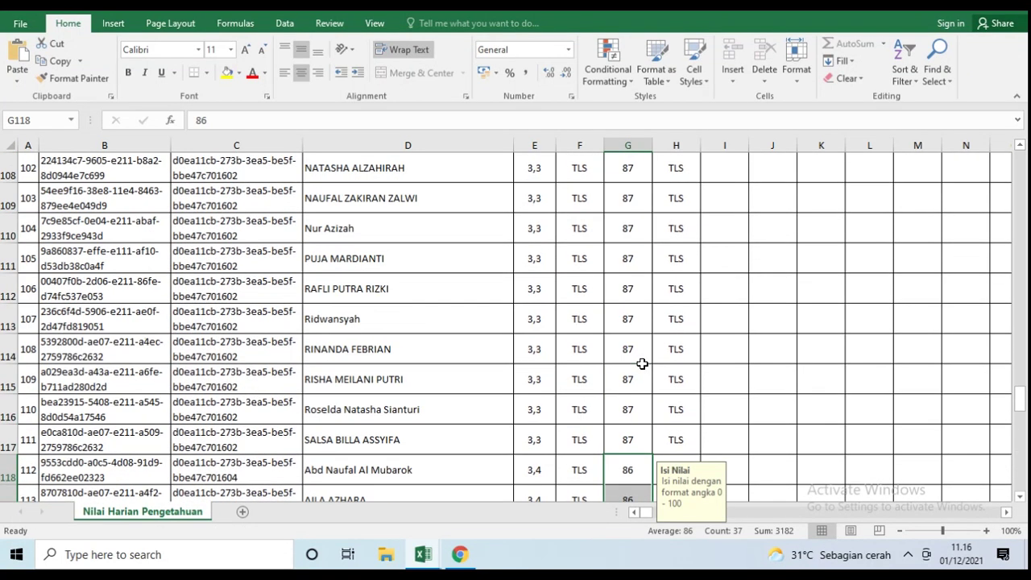
scroll(642, 361, "down", 2)
left_click(772, 319)
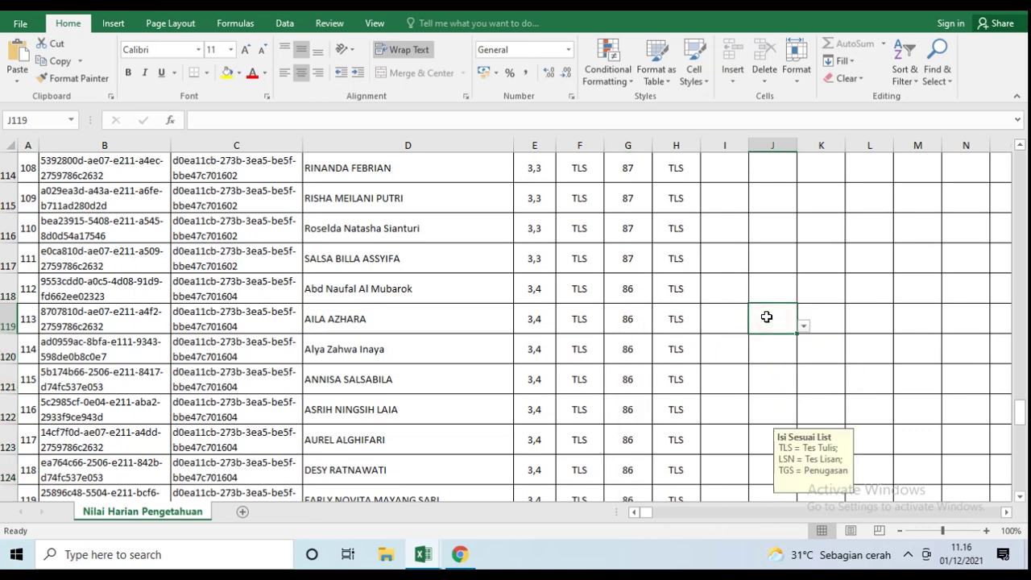
scroll(772, 310, "up", 14)
left_click_drag(1020, 326, 1020, 157)
scroll(720, 215, "down", 1)
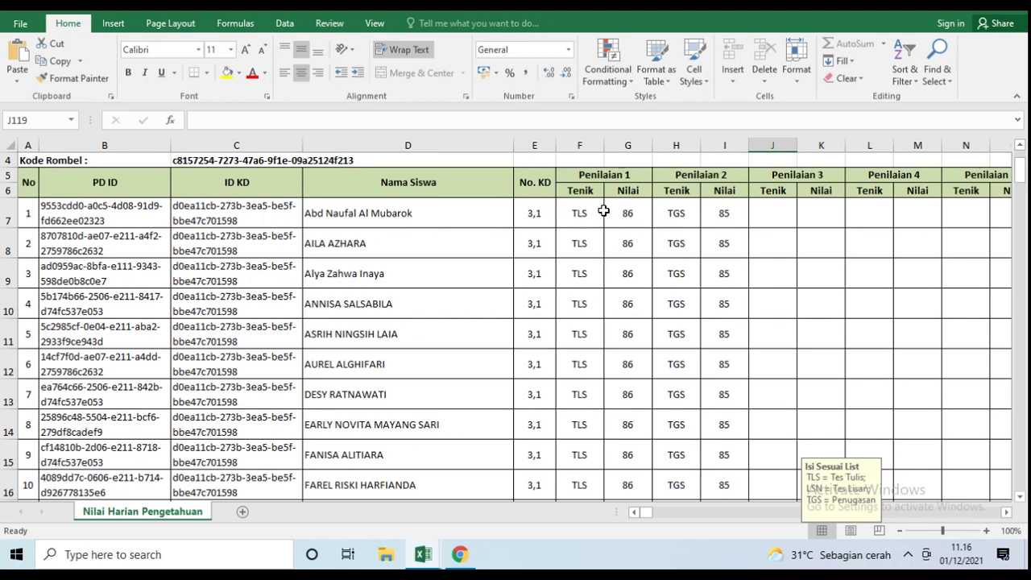
left_click_drag(685, 213, 724, 243)
scroll(731, 336, "down", 2)
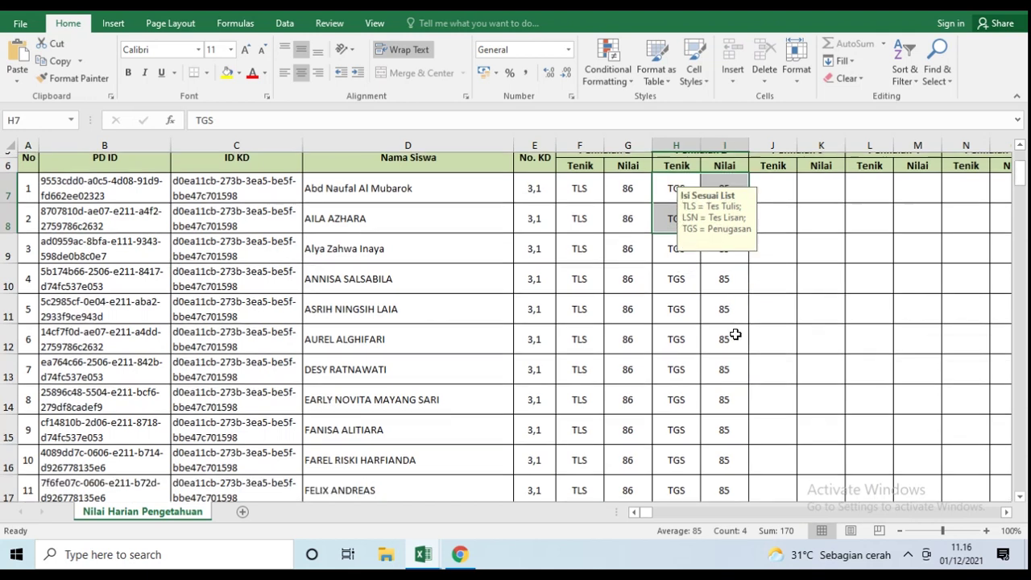
scroll(734, 335, "down", 6)
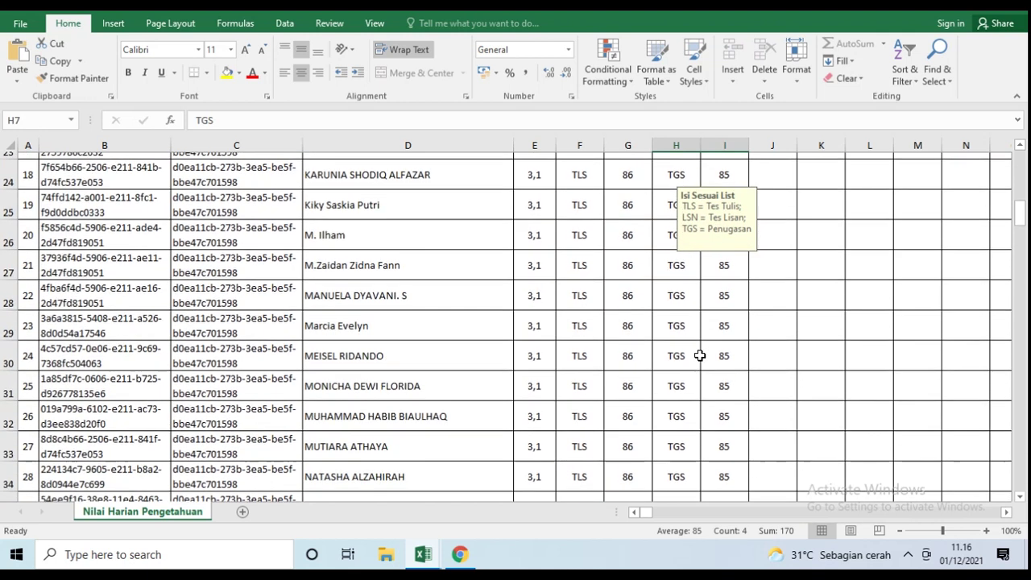
scroll(697, 357, "down", 4)
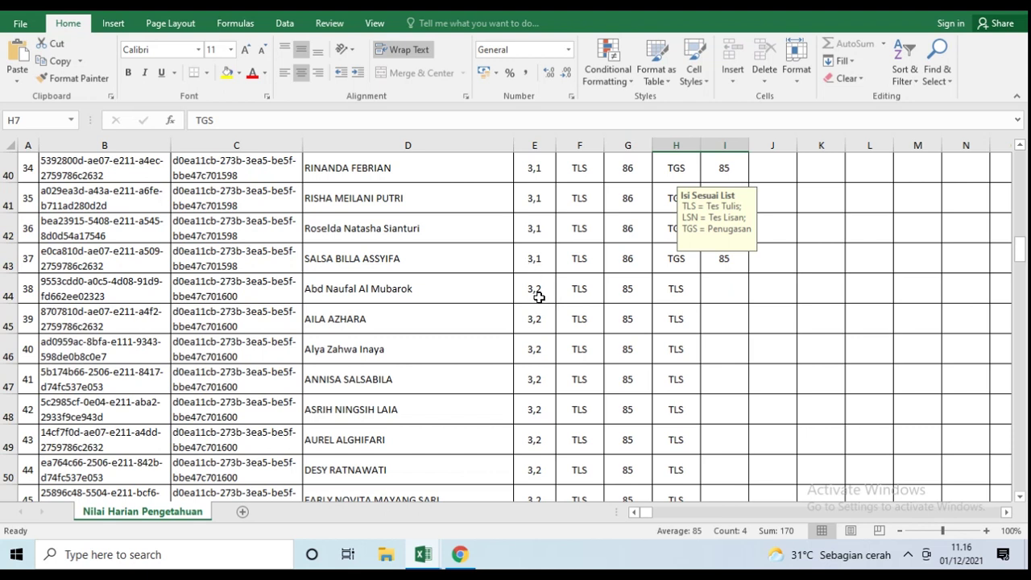
left_click_drag(569, 292, 611, 340)
scroll(681, 317, "down", 2)
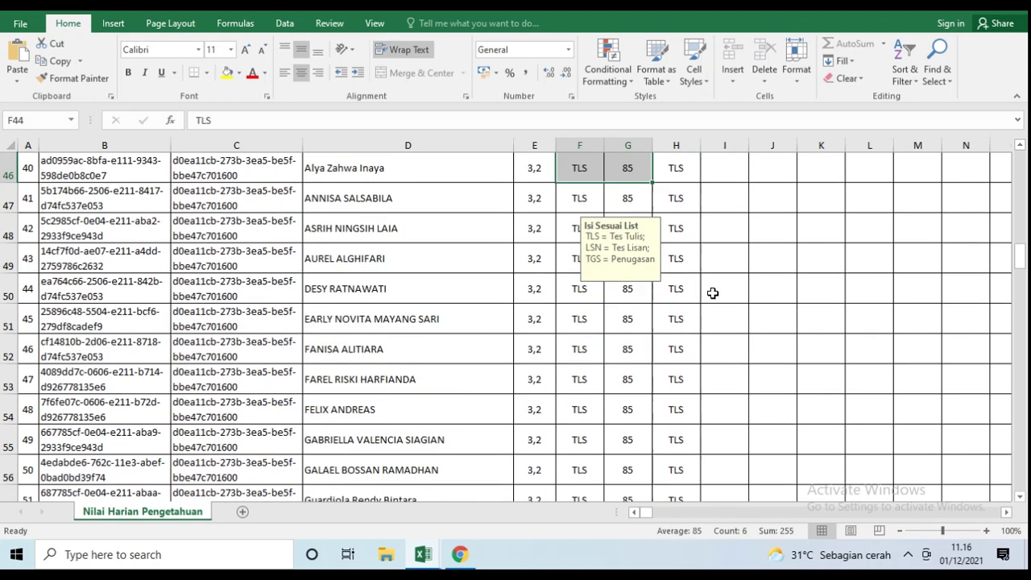
scroll(692, 256, "up", 1)
scroll(696, 254, "up", 1)
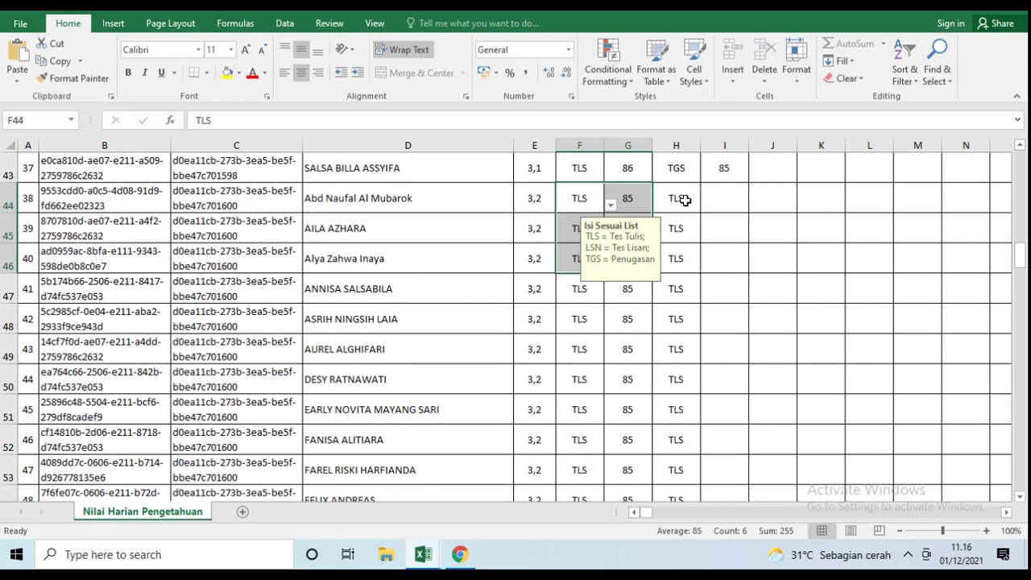
Step: Clear the Penilaian 2 Tenik entries from all KD 3,2 rows
left_click(686, 198)
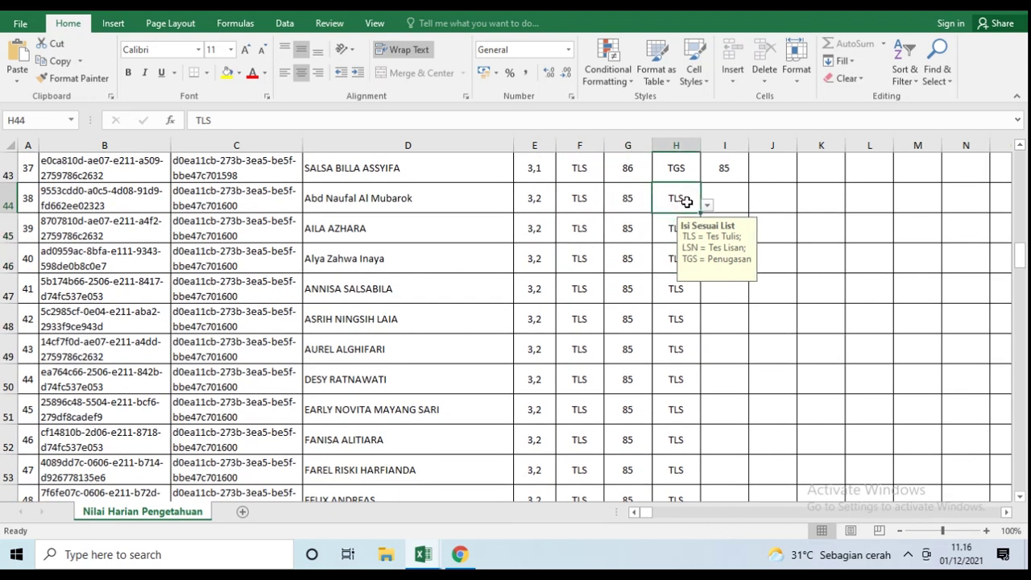
left_click(718, 200)
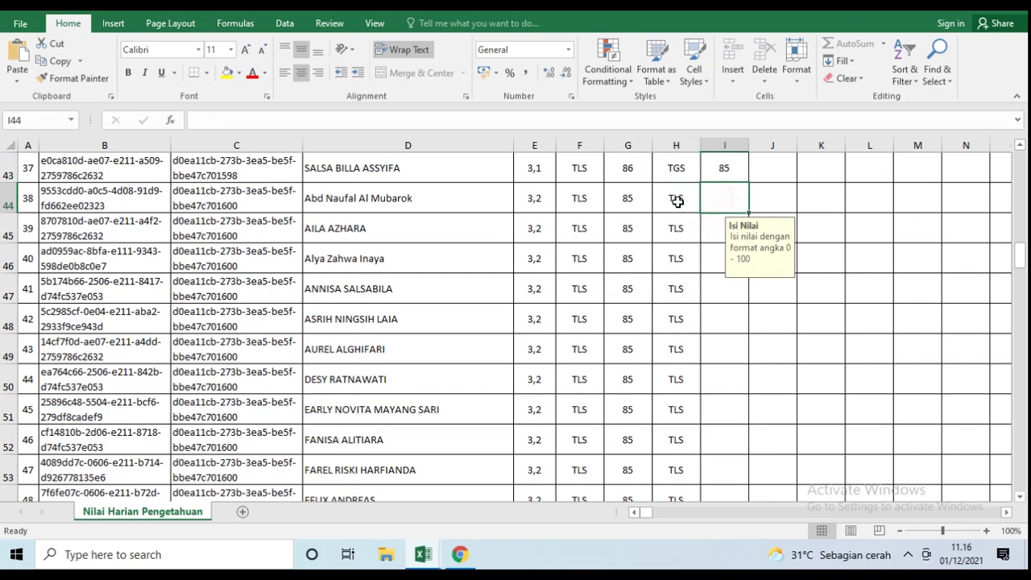
left_click_drag(677, 199, 682, 326)
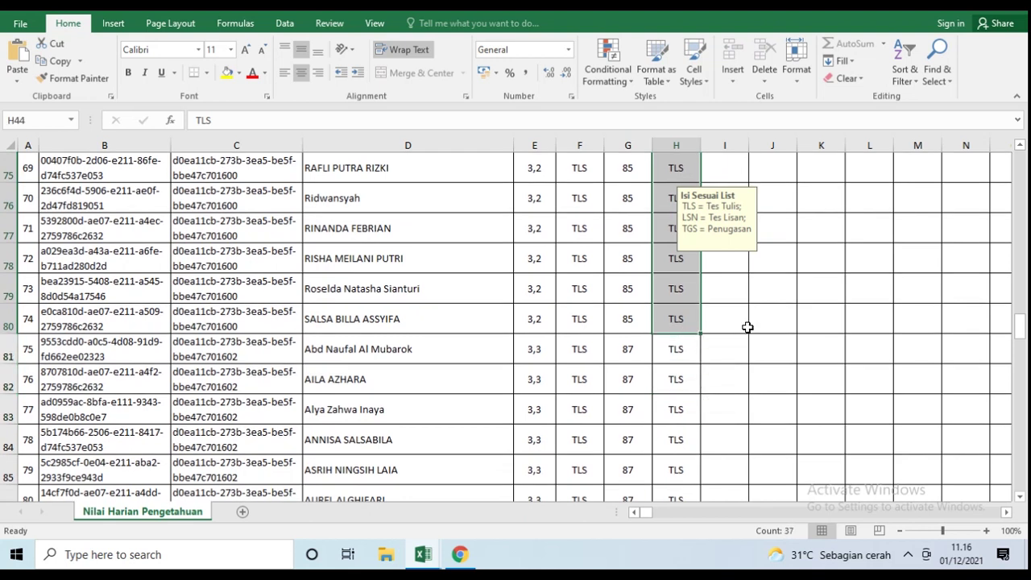
key("Delete")
Step: Select the Penilaian 2 Tenik cell in the first KD 3,3 row
scroll(729, 346, "down", 4)
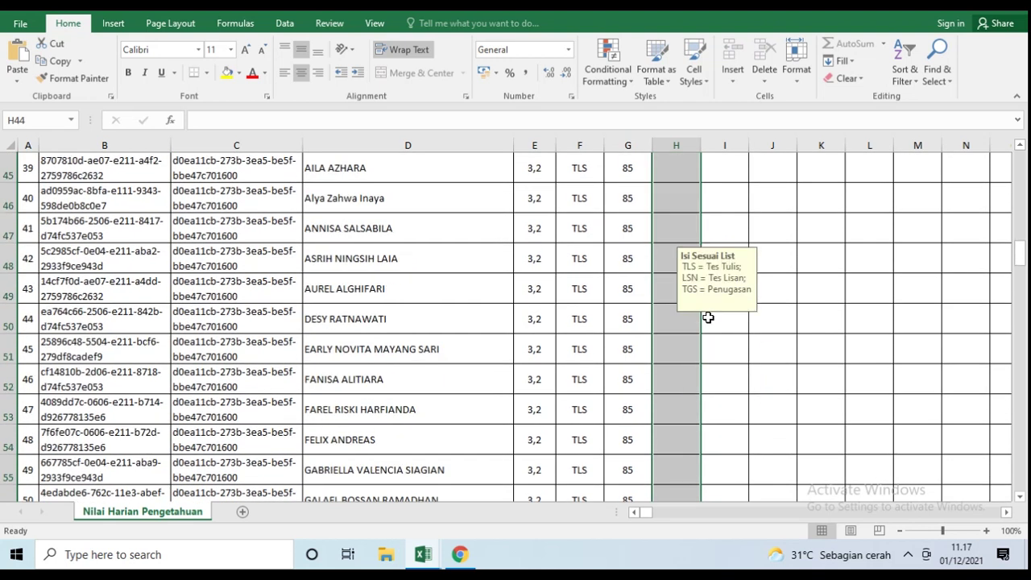
scroll(696, 310, "down", 8)
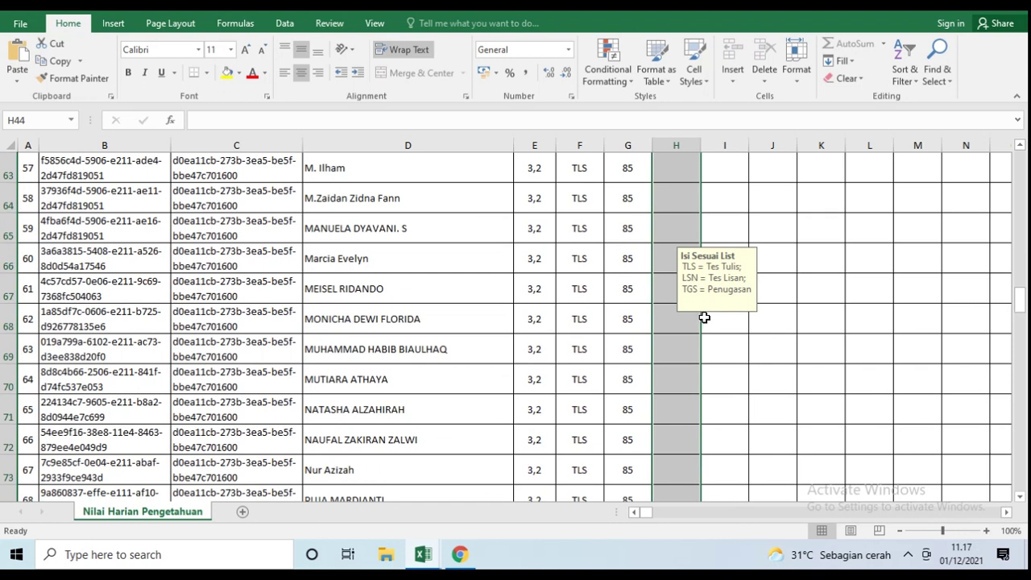
left_click(712, 358)
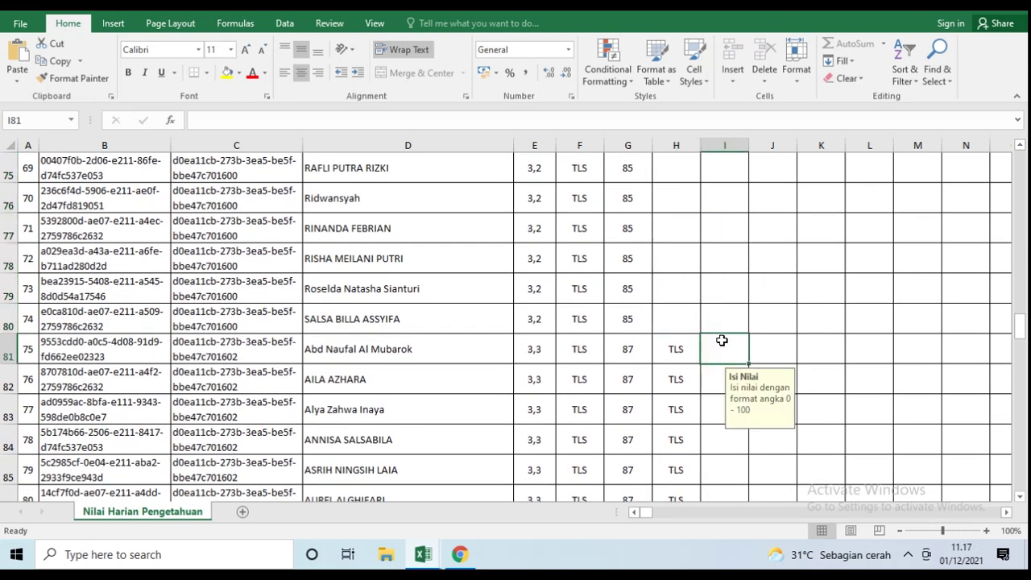
scroll(700, 347, "down", 1)
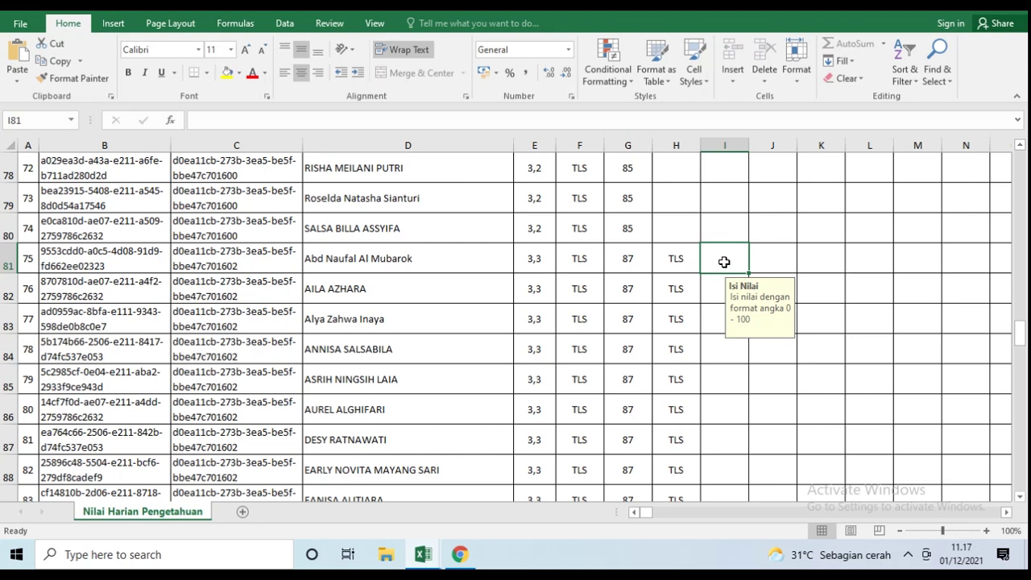
left_click(683, 260)
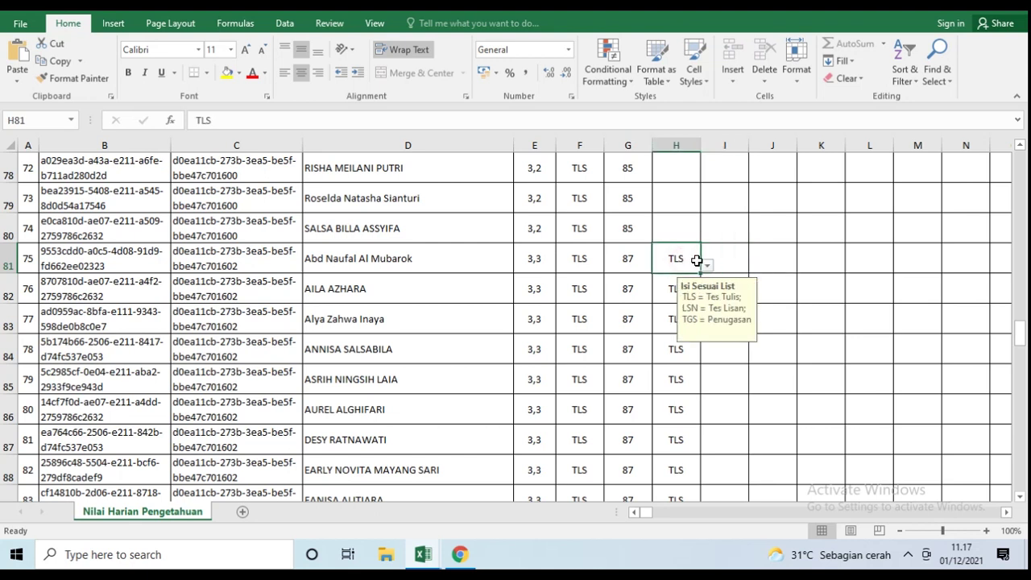
Step: Set the second assessment technique in H81 to TGS and fill it down through the KD 3,3 rows to H117
left_click(706, 269)
left_click(670, 299)
left_click_drag(702, 274, 678, 349)
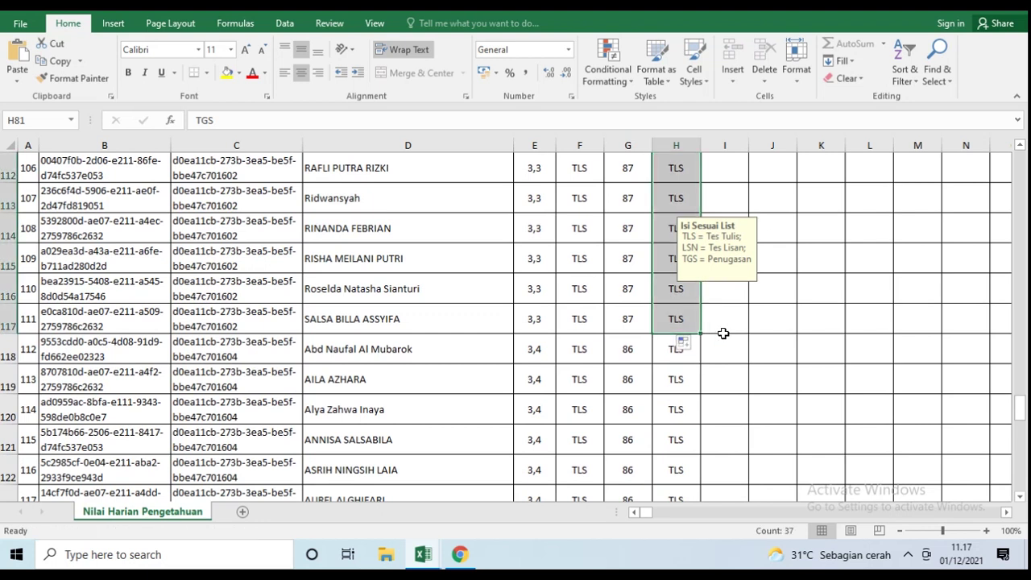
Step: Enter a score of 85 in I81 and fill it down through the KD 3,3 student rows
scroll(729, 332, "up", 10)
scroll(733, 329, "up", 5)
scroll(733, 329, "down", 3)
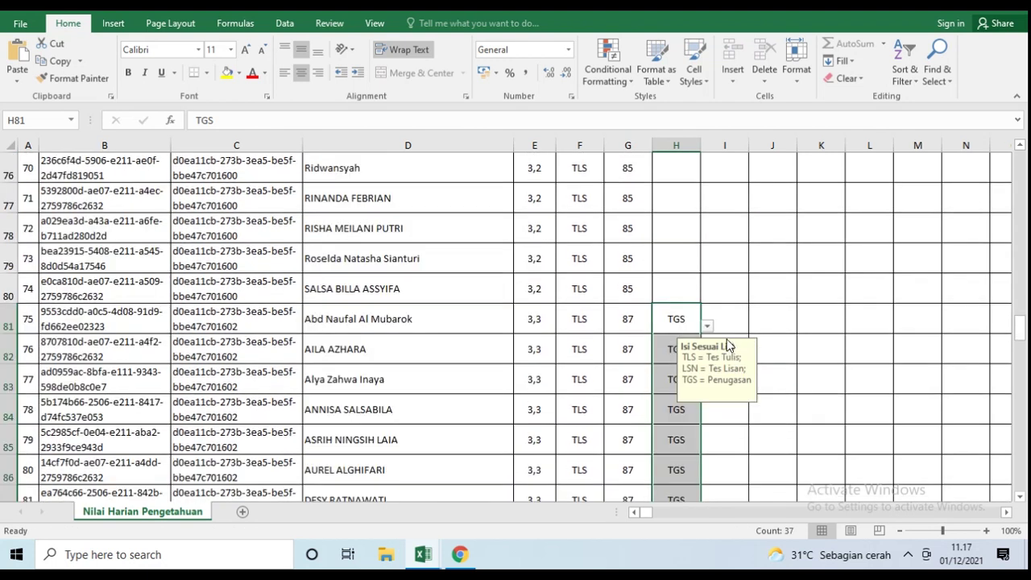
left_click(723, 313)
type("85")
key("Return")
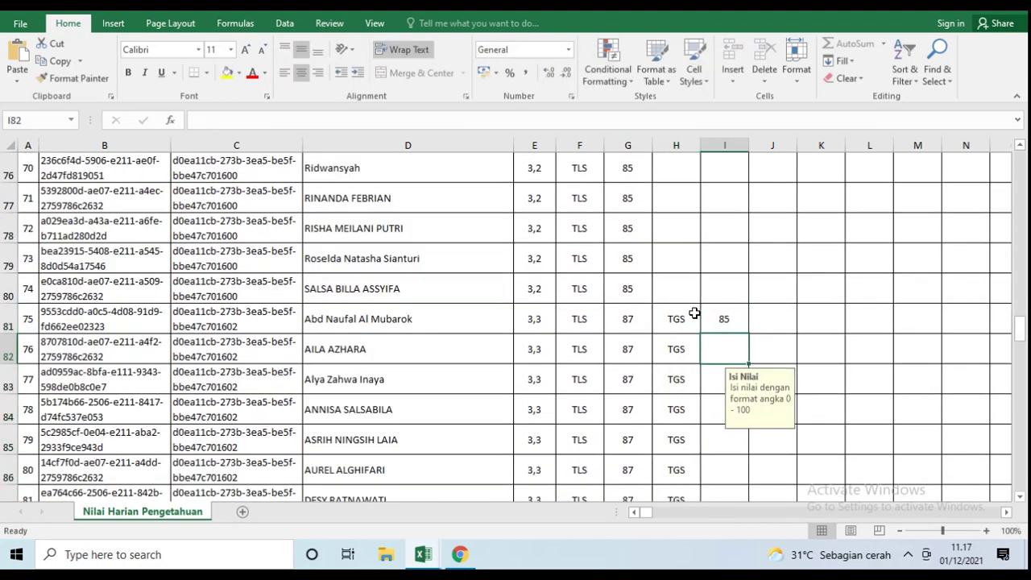
left_click(720, 313)
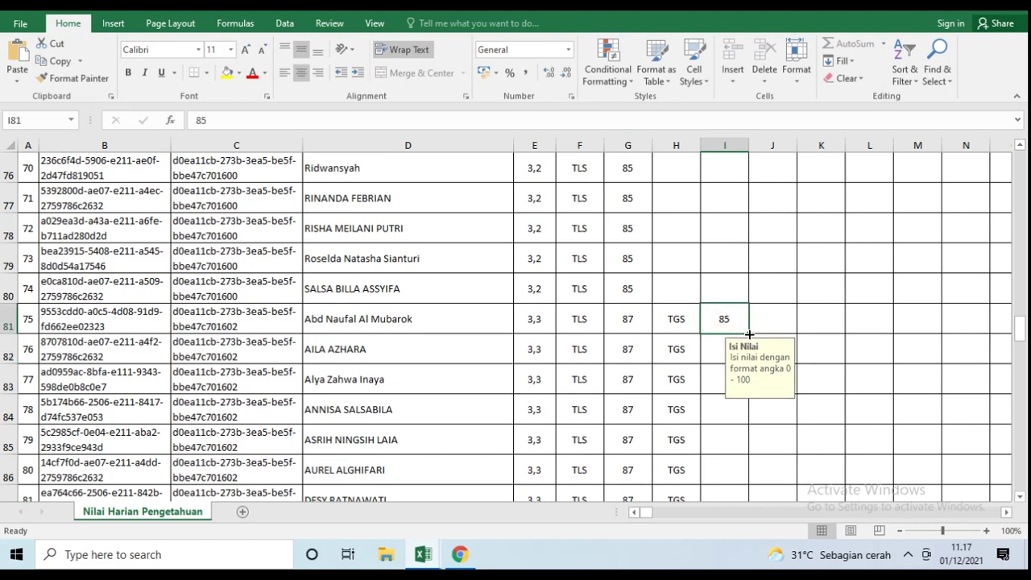
left_click_drag(749, 335, 743, 300)
Step: Begin saving the completed knowledge grades workbook as a separate Excel 97-2003 file
left_click_drag(680, 319, 679, 568)
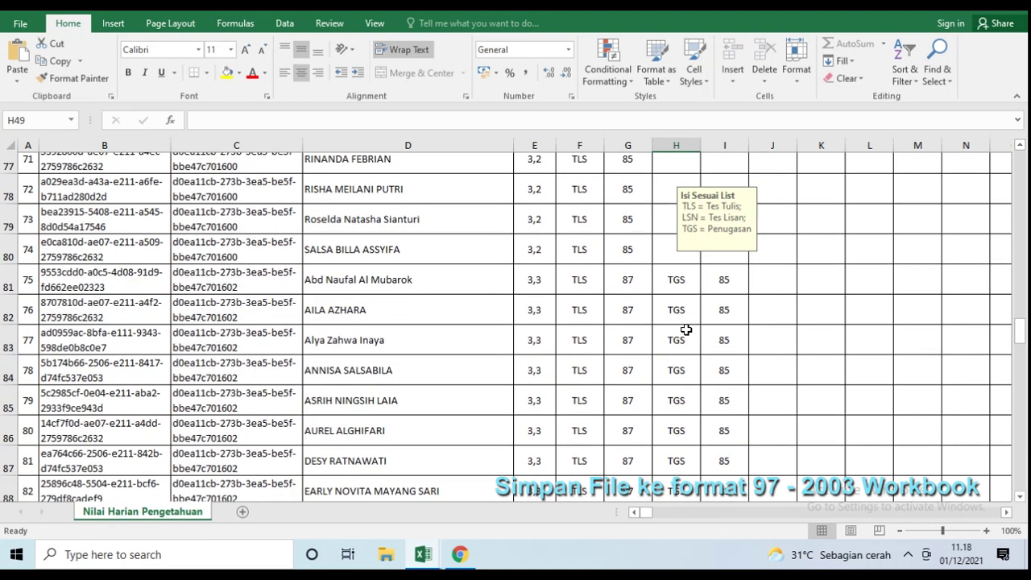
scroll(685, 330, "down", 2)
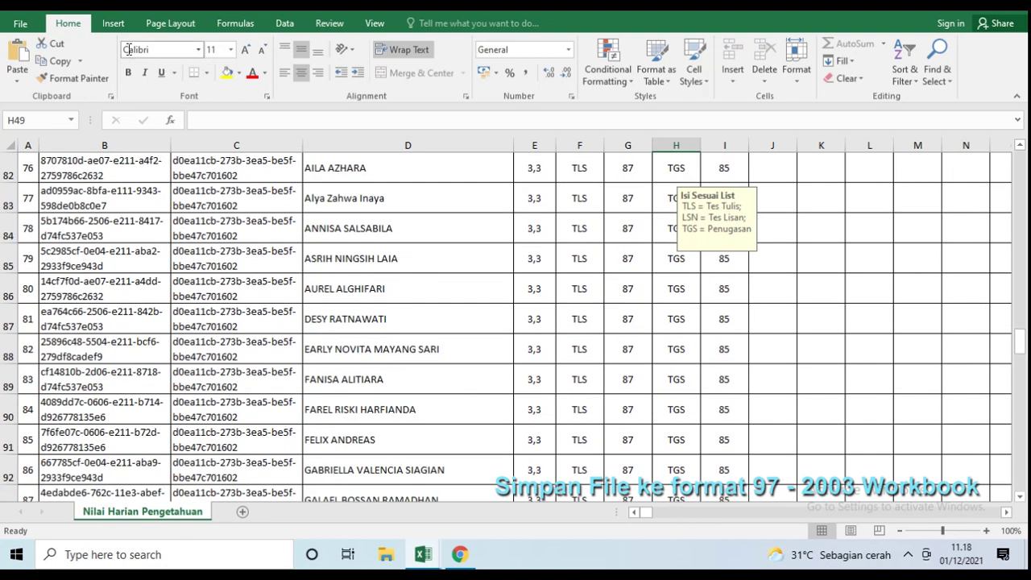
left_click(20, 24)
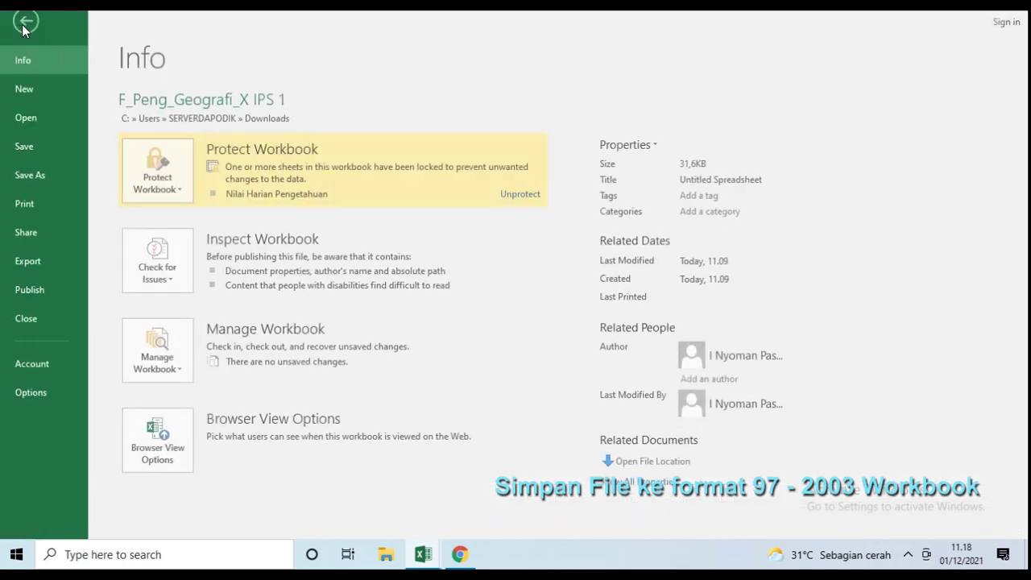
left_click(33, 180)
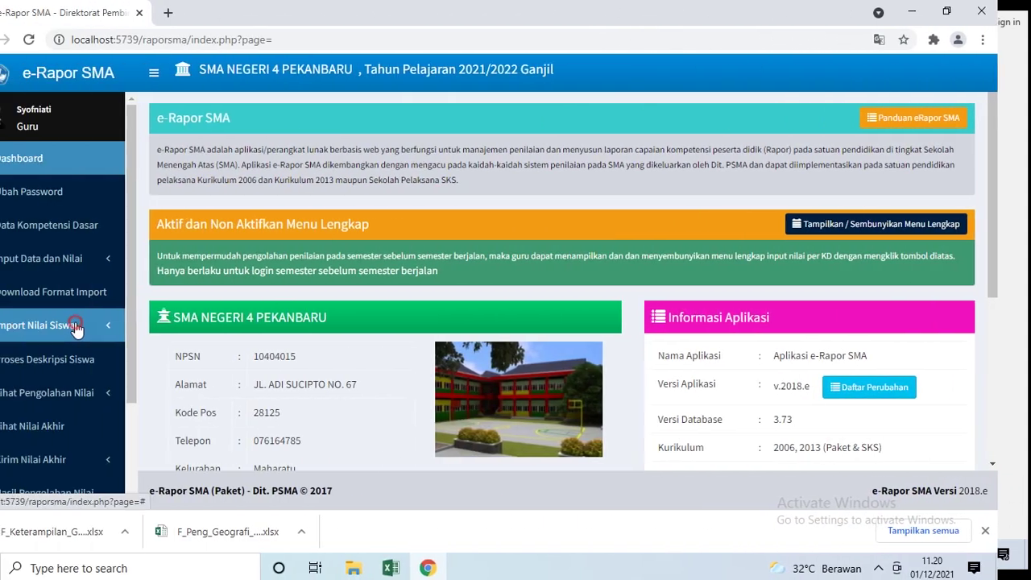
Step: Switch to e-Rapor SMA and upload F_Peng_Geografi_X IPS 1 from the desktop's geography grades folder as the knowledge grades import file
left_click(157, 320)
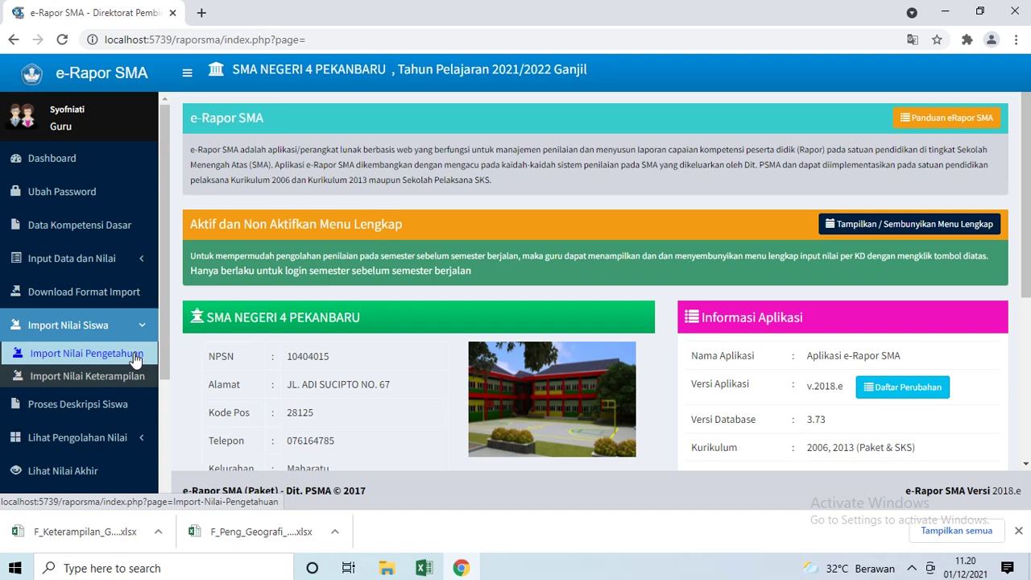
left_click(136, 357)
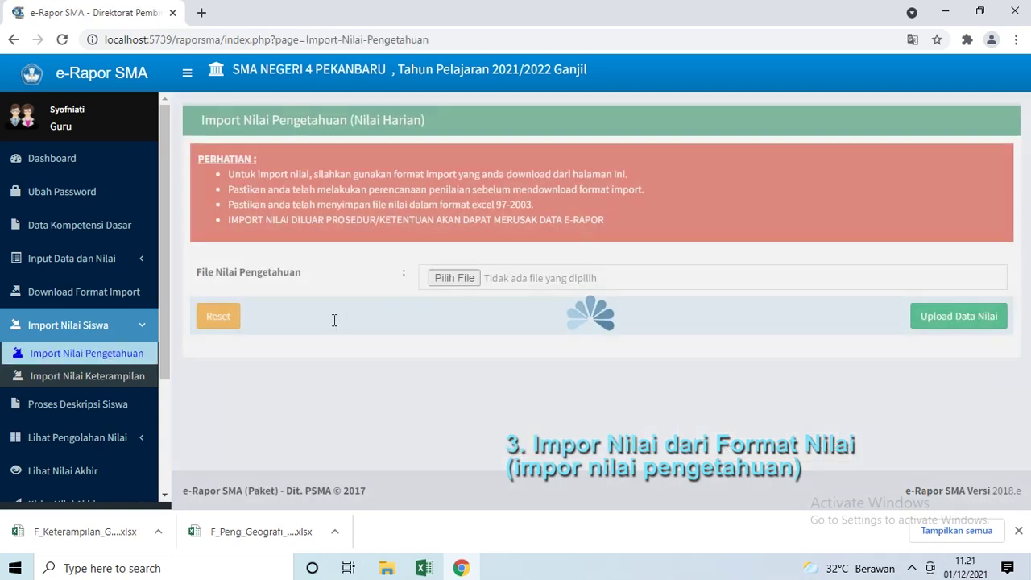
left_click(463, 278)
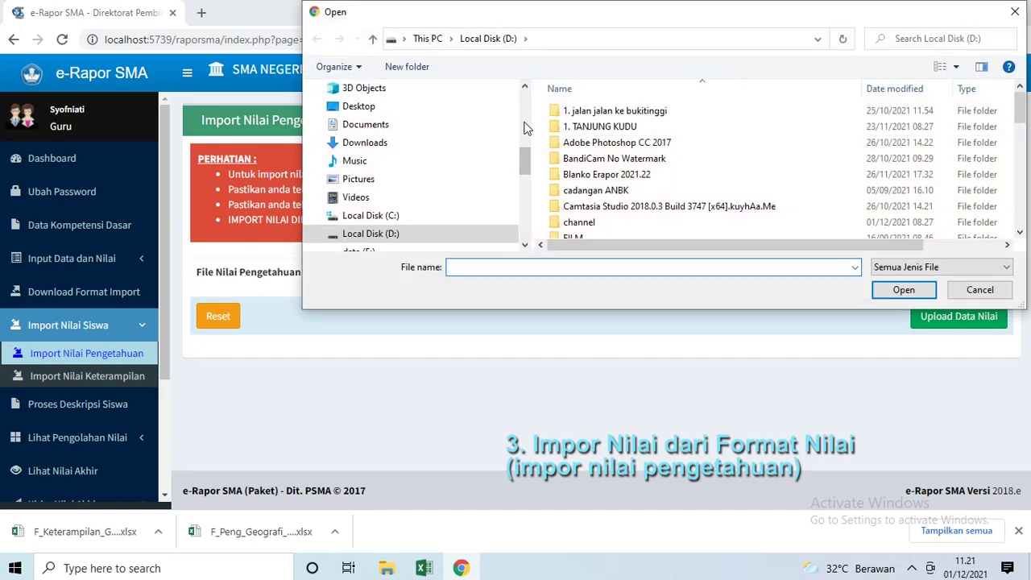
scroll(483, 172, "down", 1)
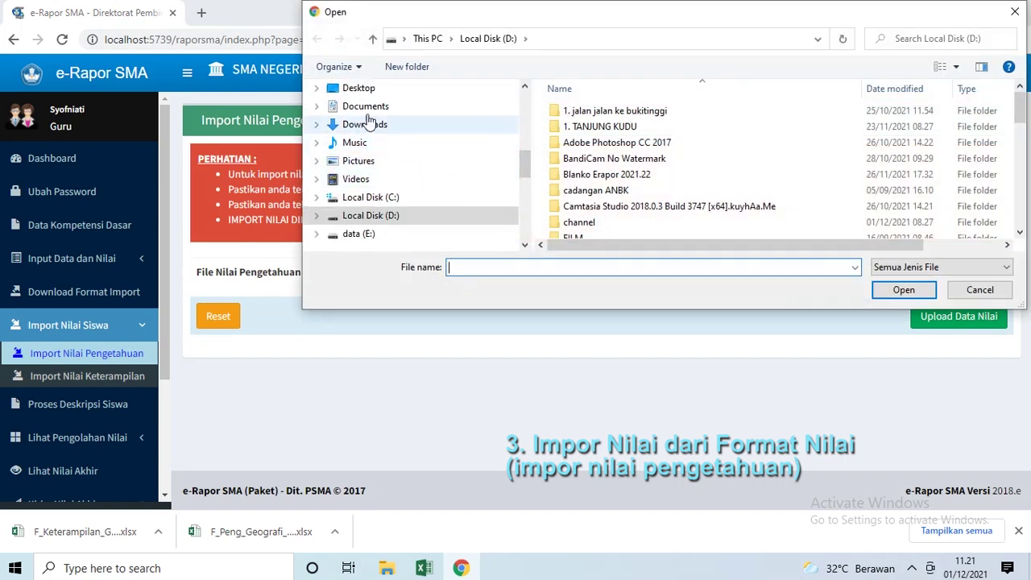
left_click(360, 91)
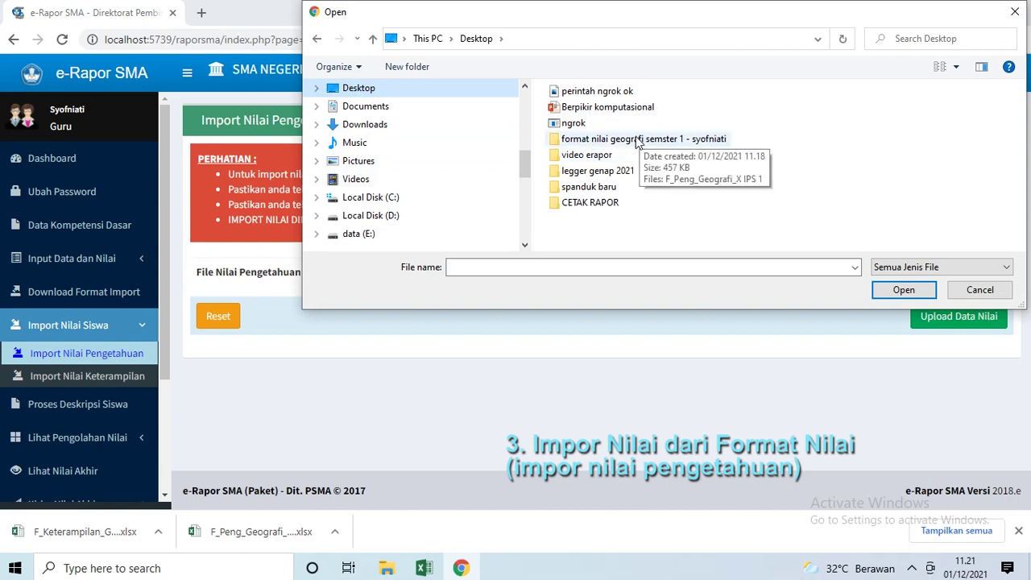
double_click(636, 141)
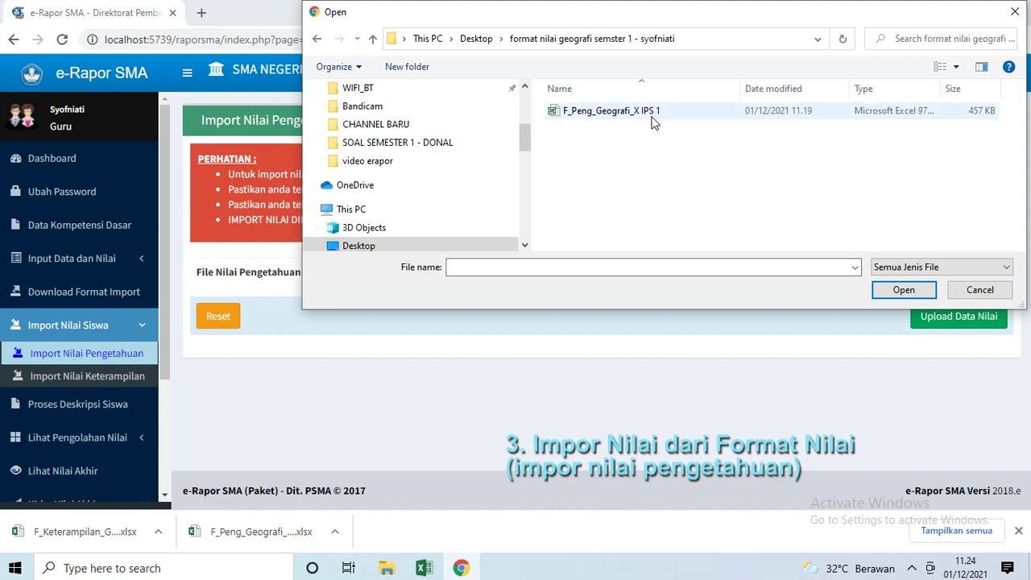
left_click(652, 117)
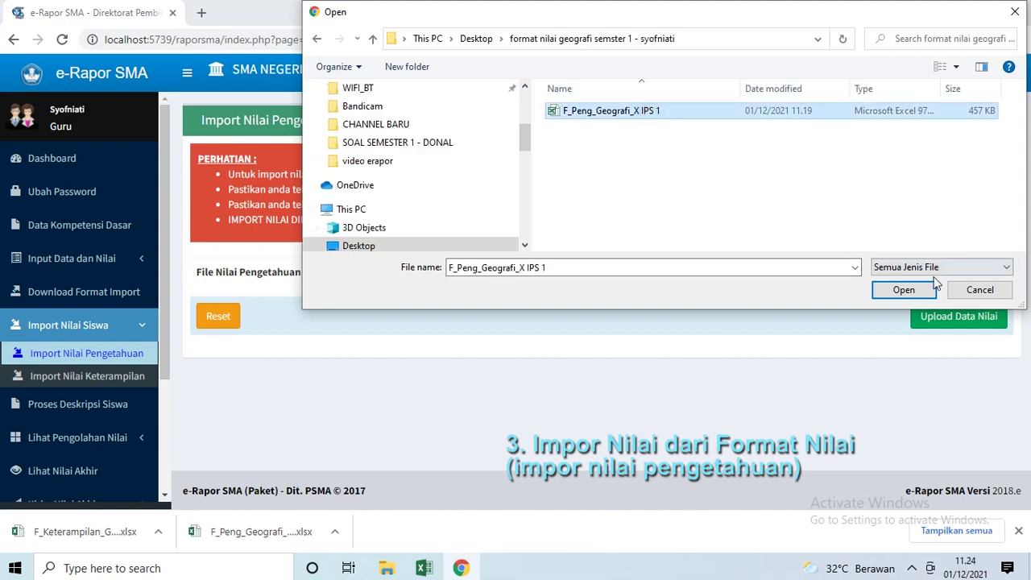
left_click(906, 290)
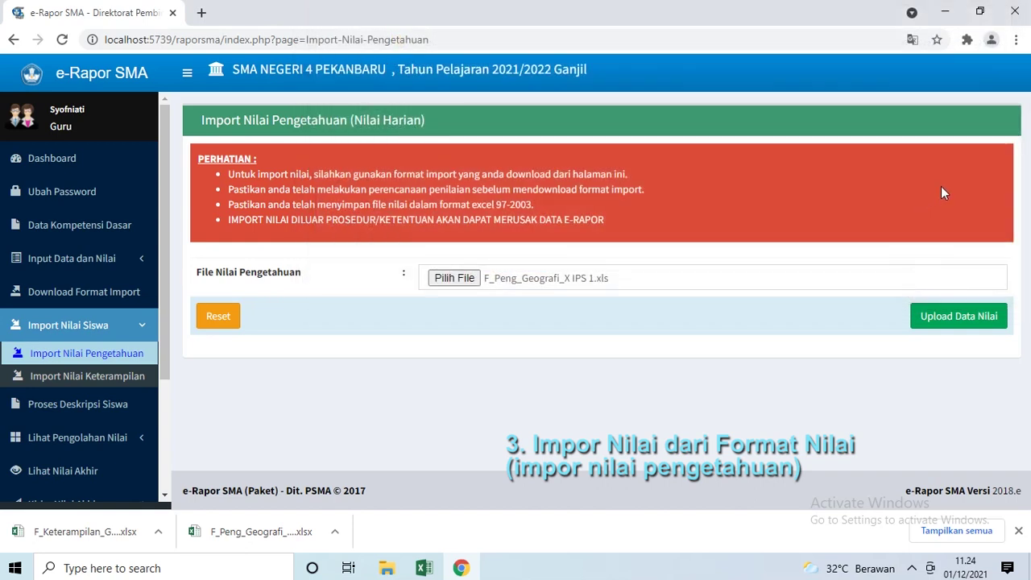
left_click(976, 327)
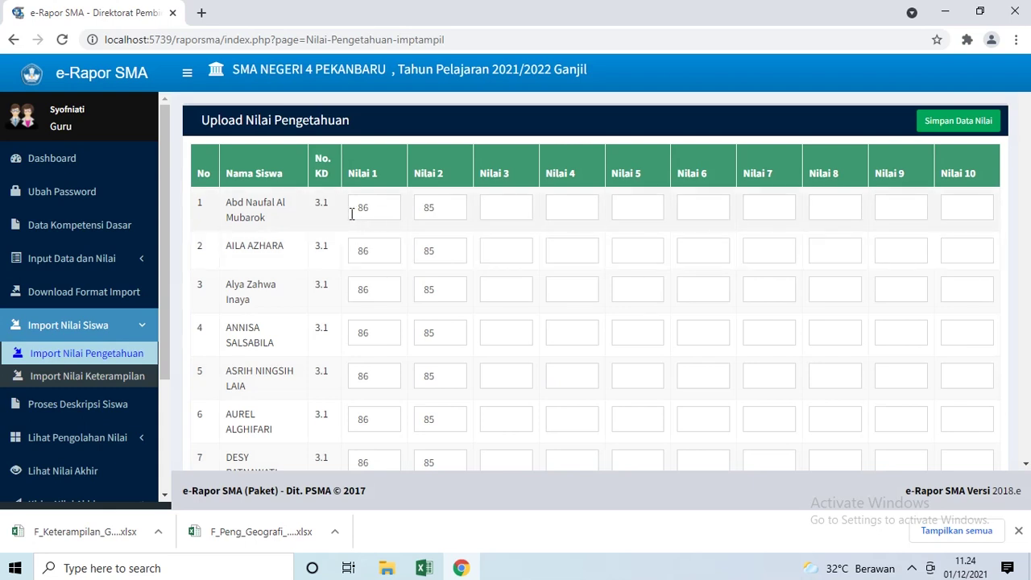
Step: Check the uploaded knowledge grades for KD 3.1 through 3.4 across the student list
left_click_drag(364, 208, 385, 207)
left_click(376, 252)
scroll(422, 290, "down", 6)
scroll(418, 298, "down", 12)
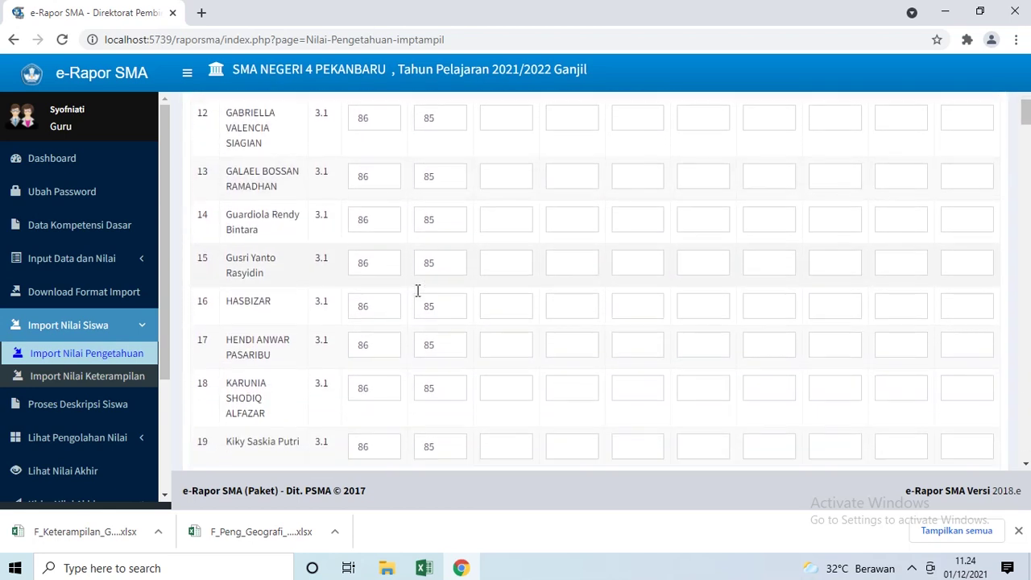
scroll(418, 292, "down", 3)
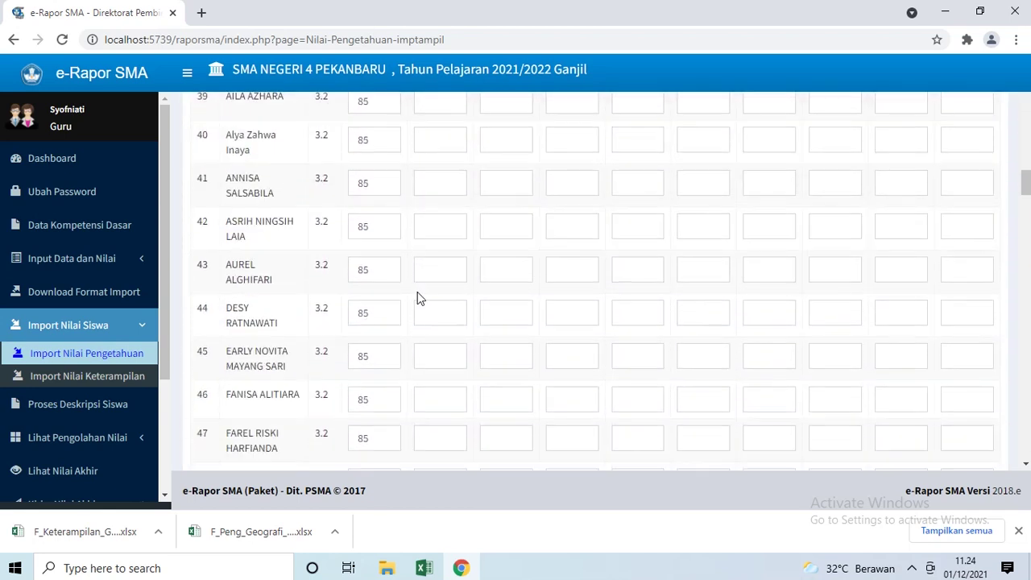
scroll(416, 297, "up", 3)
left_click_drag(364, 284, 411, 296)
scroll(394, 300, "down", 10)
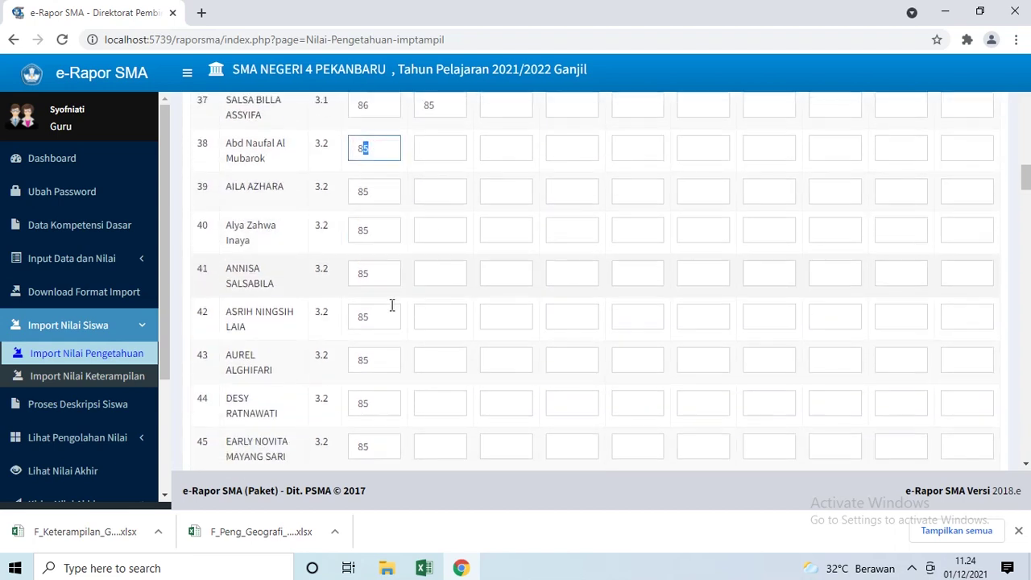
scroll(383, 301, "down", 10)
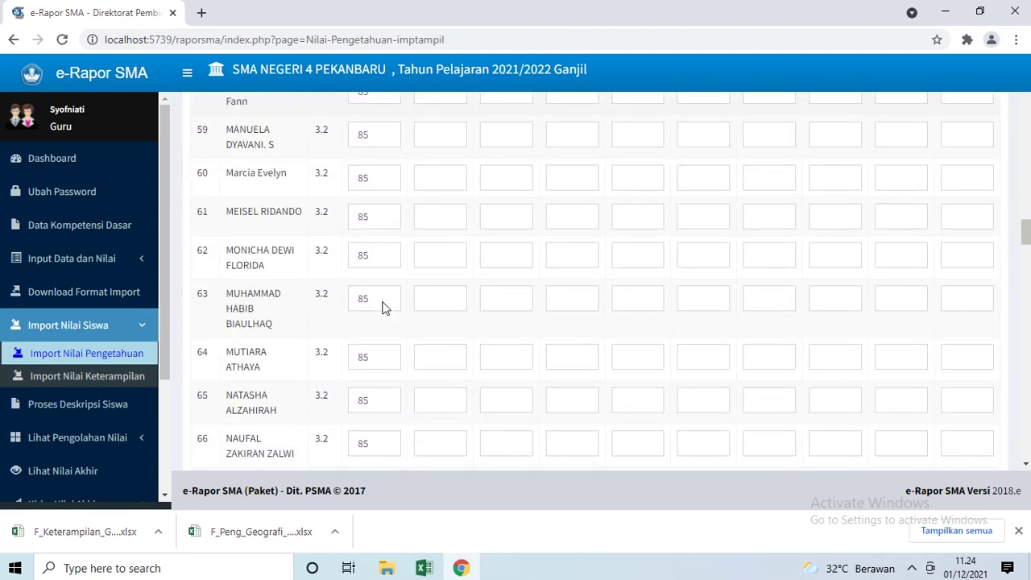
left_click(428, 288)
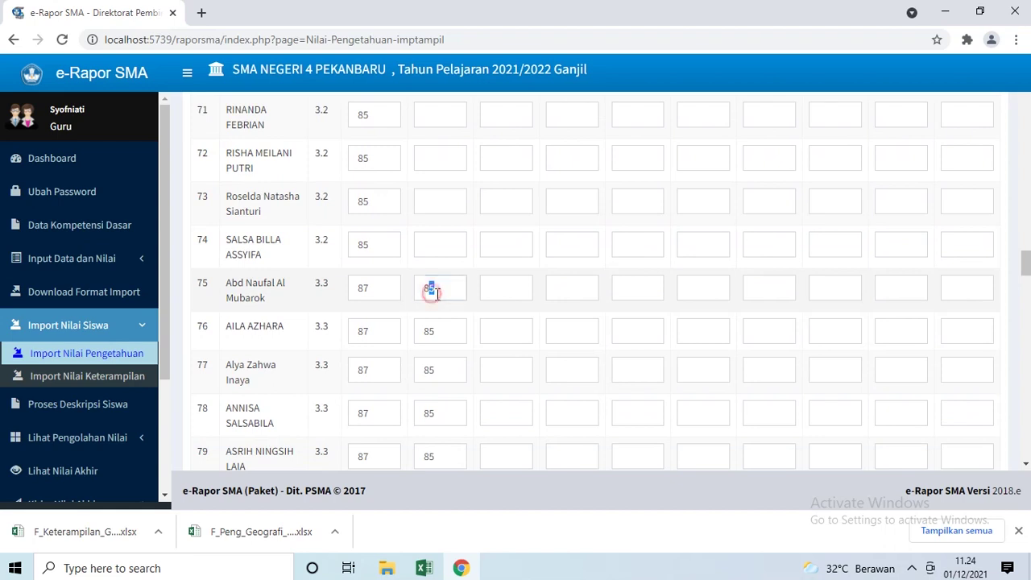
scroll(427, 316, "down", 10)
scroll(424, 328, "down", 14)
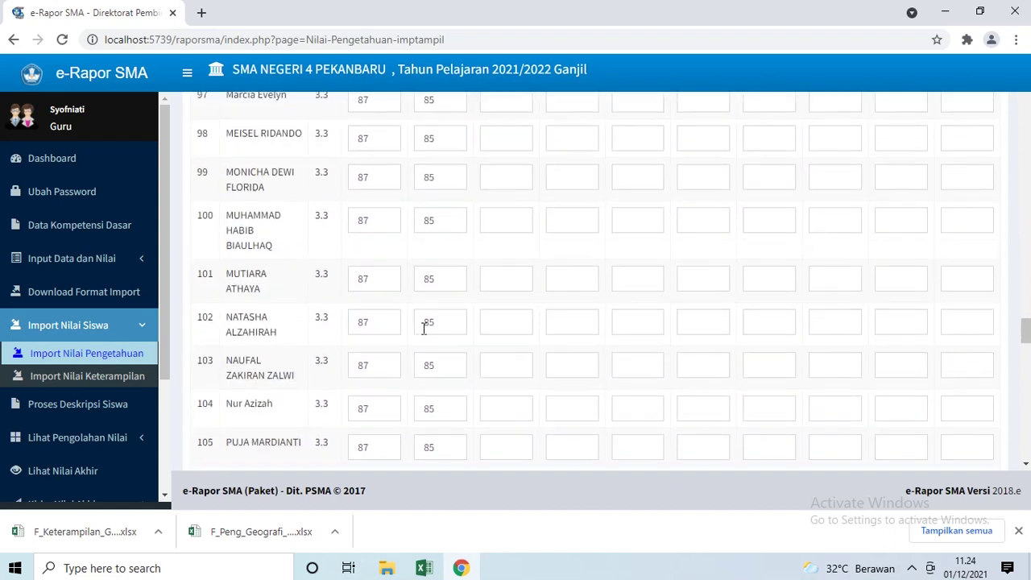
scroll(529, 360, "down", 13)
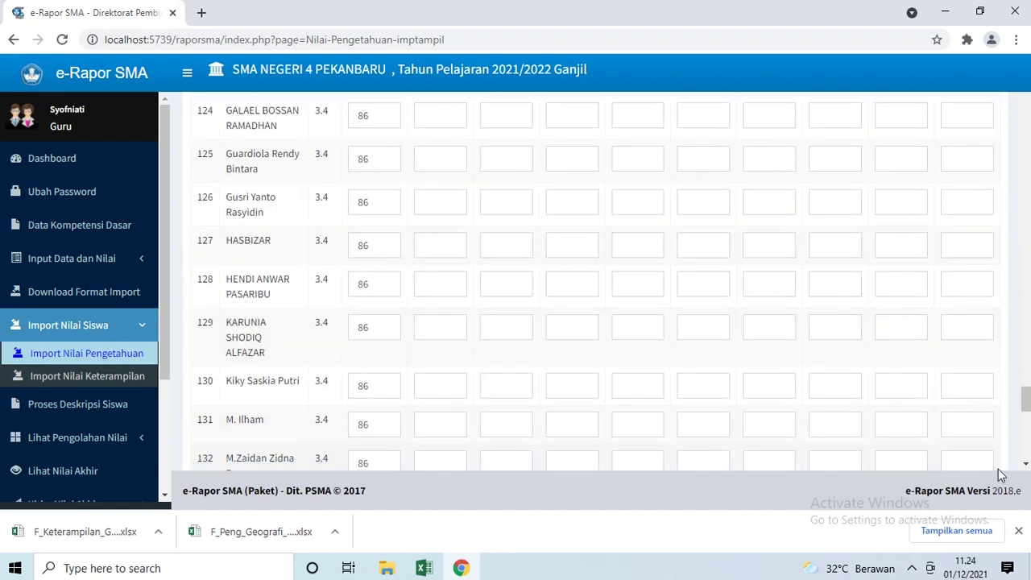
Step: Save the uploaded knowledge grades, accept the result message and dismiss the translation popup
left_click(976, 432)
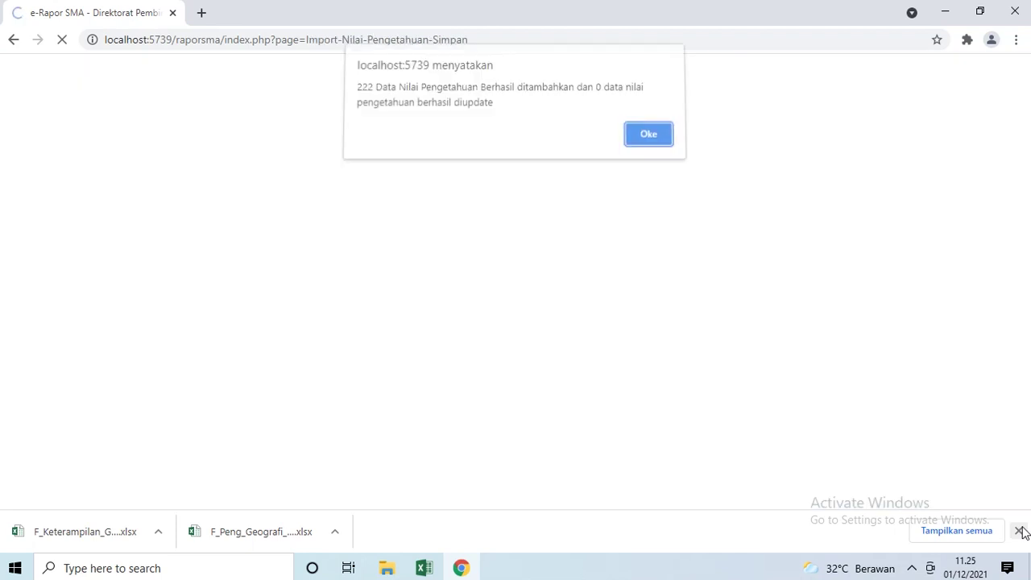
left_click(646, 140)
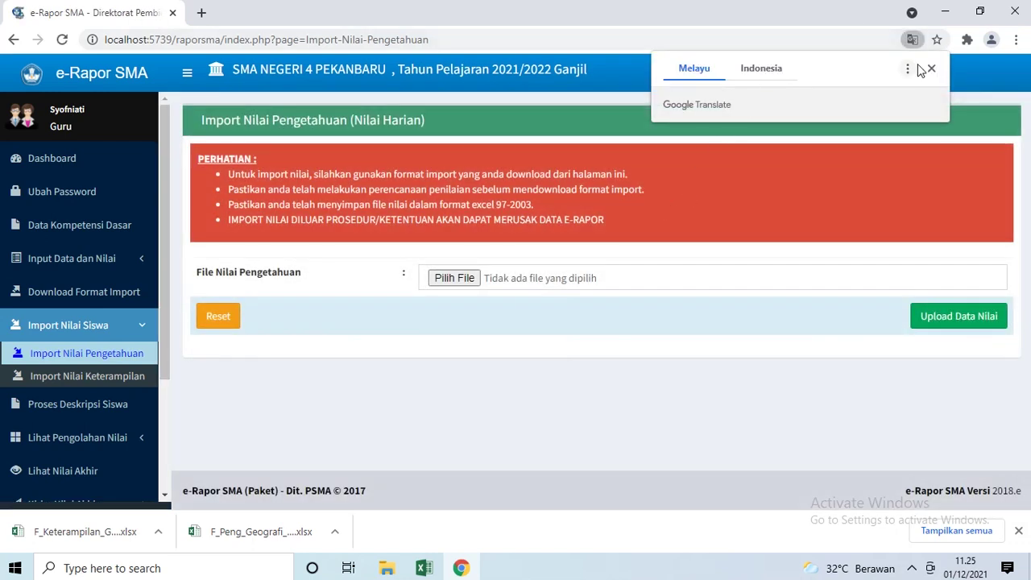
left_click(931, 69)
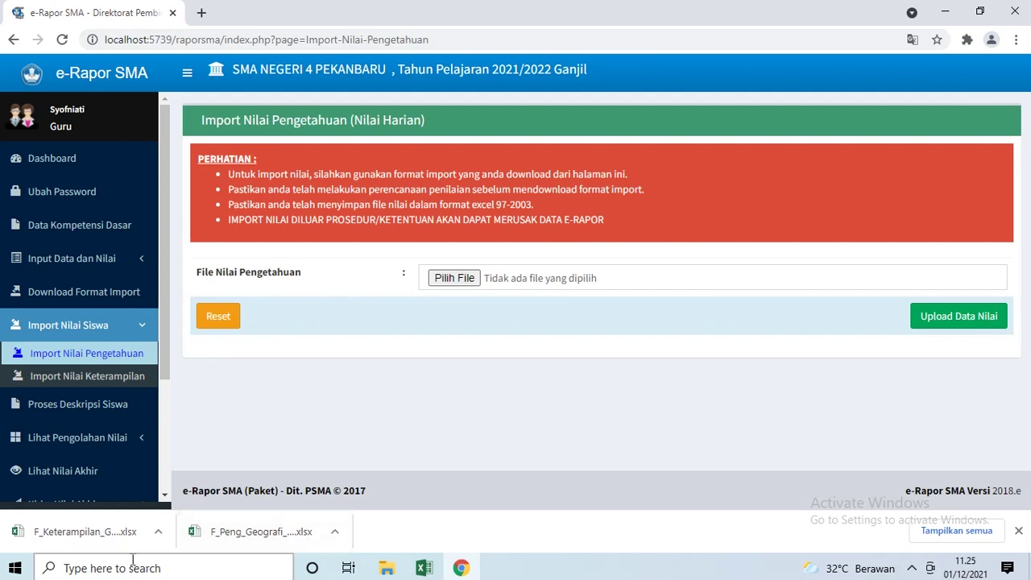
Step: Open the downloaded F_Keterampilan_Geografi_X IPS 1 workbook, set the Penilaian 1 technique in F7 to PRTK and fill it down all student rows
left_click(115, 535)
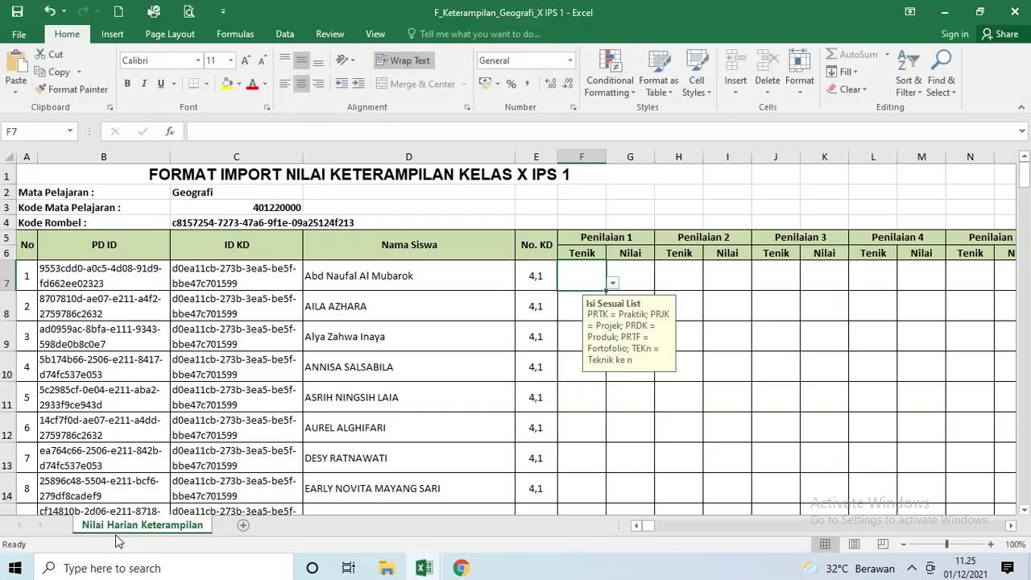
left_click(612, 283)
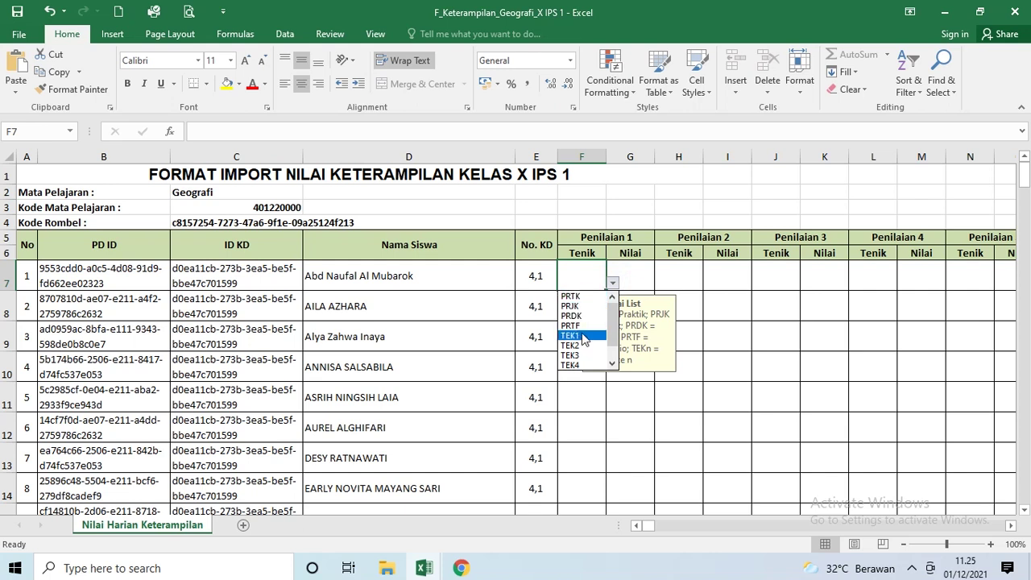
left_click(612, 282)
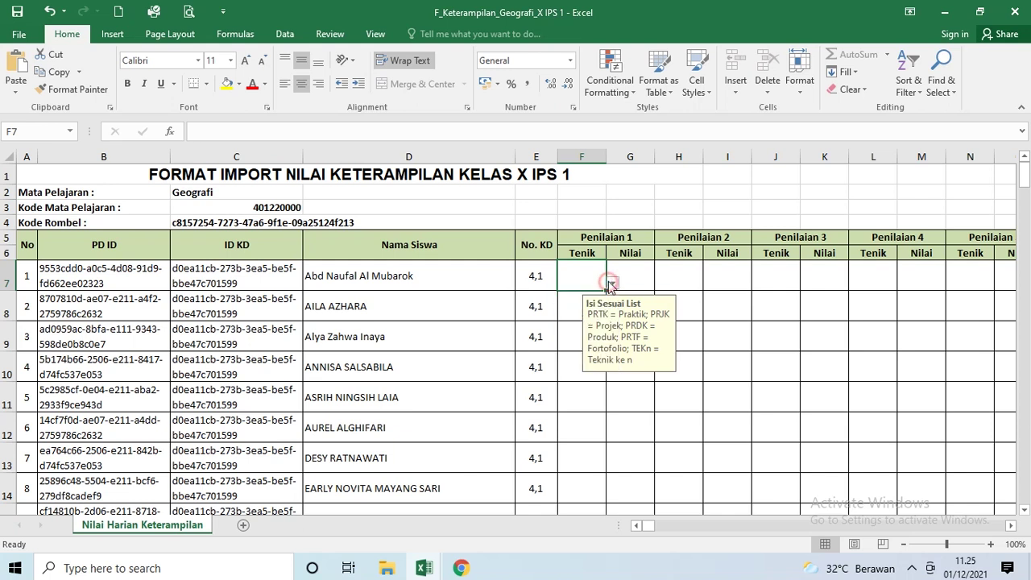
left_click(611, 282)
left_click(597, 296)
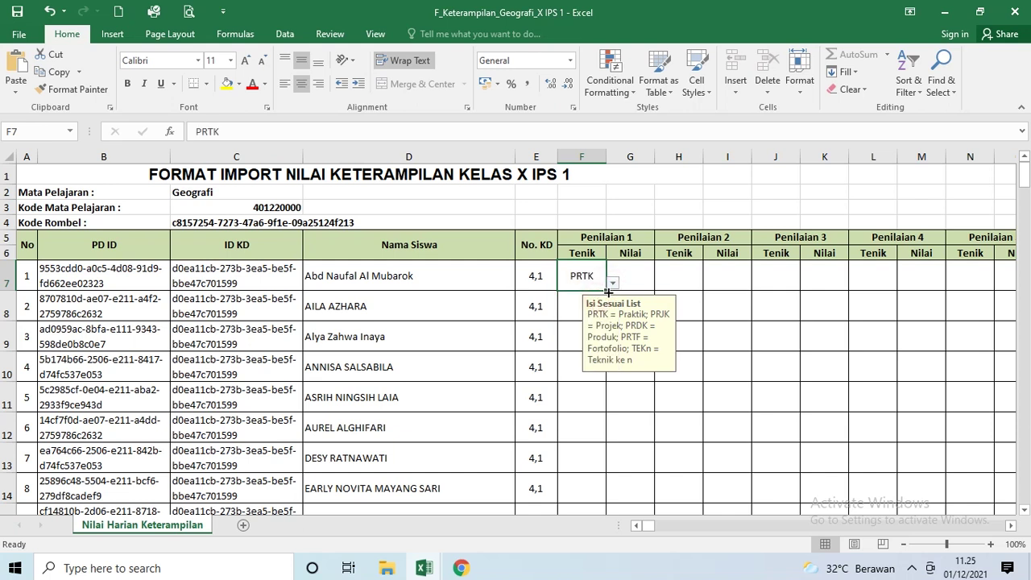
left_click_drag(606, 291, 612, 467)
left_click_drag(1026, 486, 1002, 148)
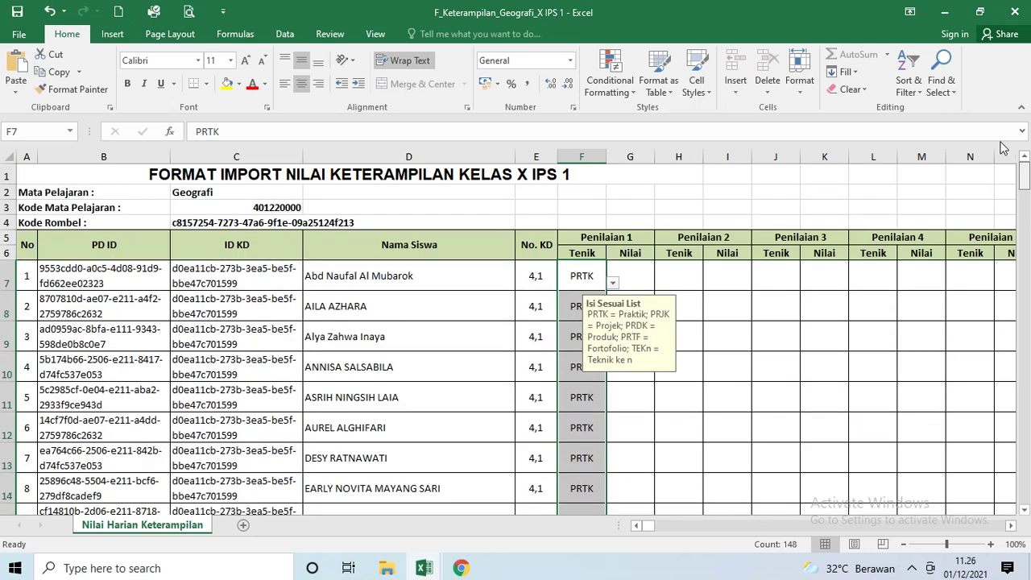
Step: Set the Penilaian 1 grade in G7 to 82 and fill it down all KD 4.1 rows through G43
left_click(647, 275)
type("82")
key("Return")
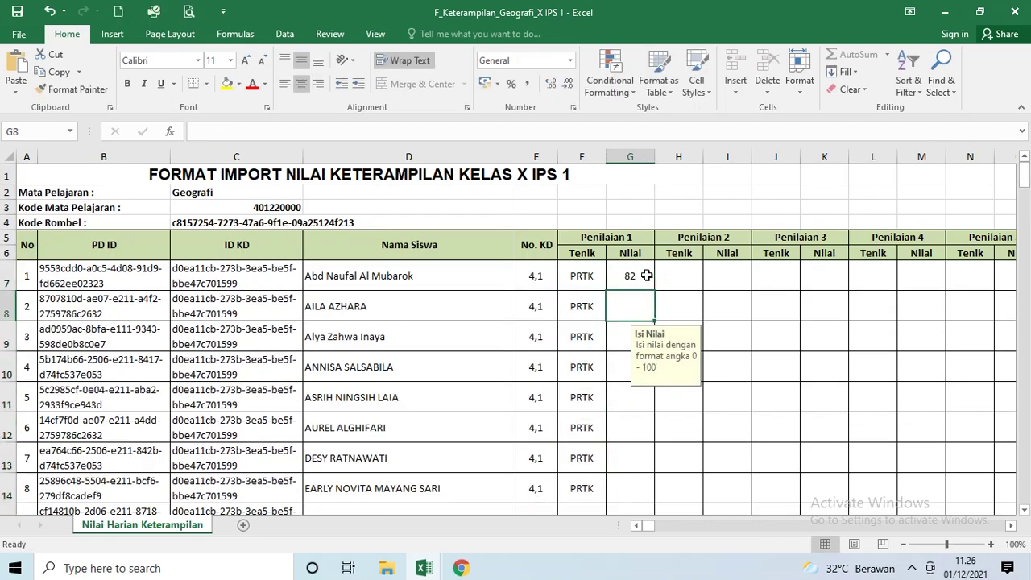
left_click(647, 279)
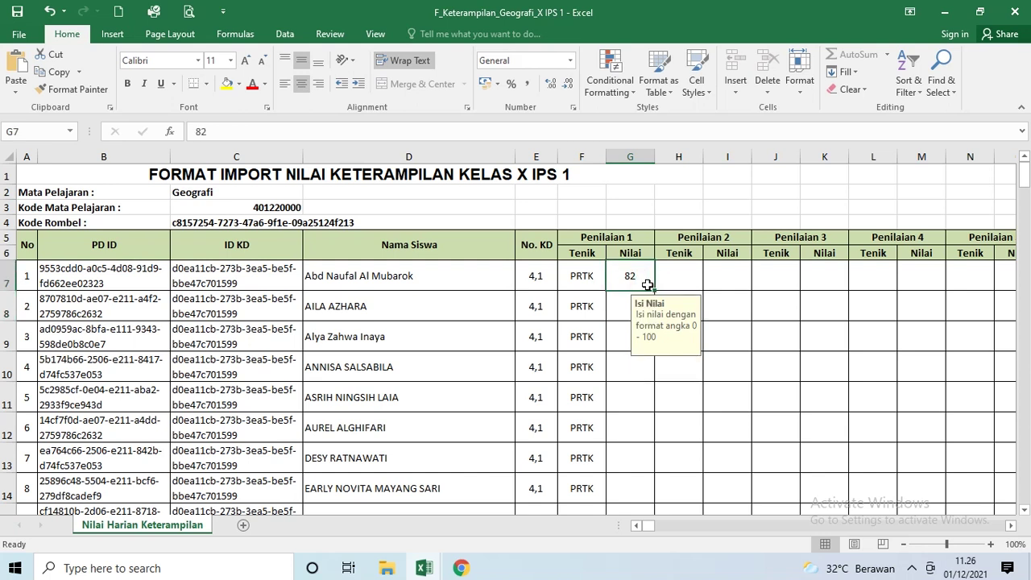
left_click_drag(657, 289, 649, 473)
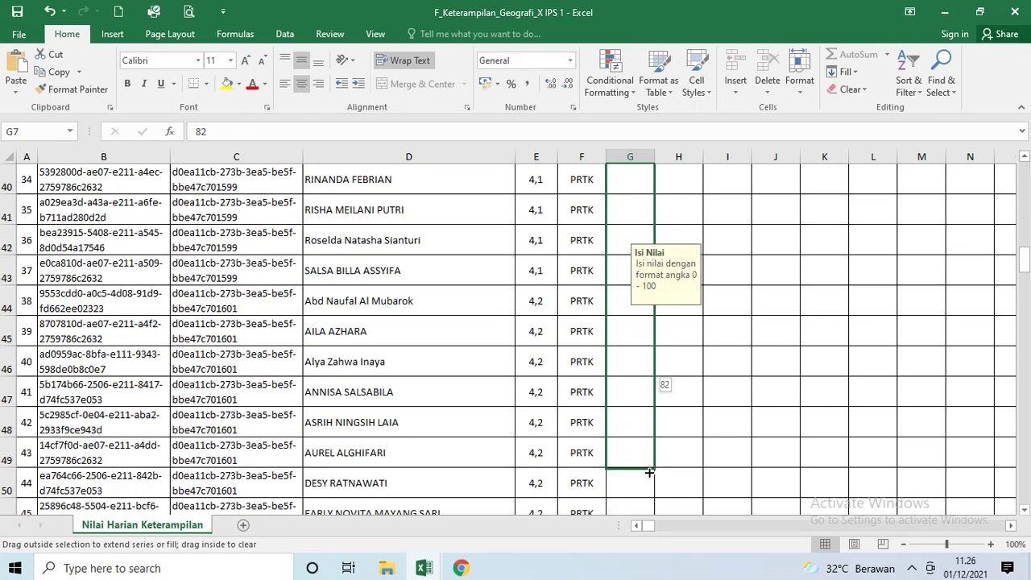
left_click_drag(649, 360, 638, 300)
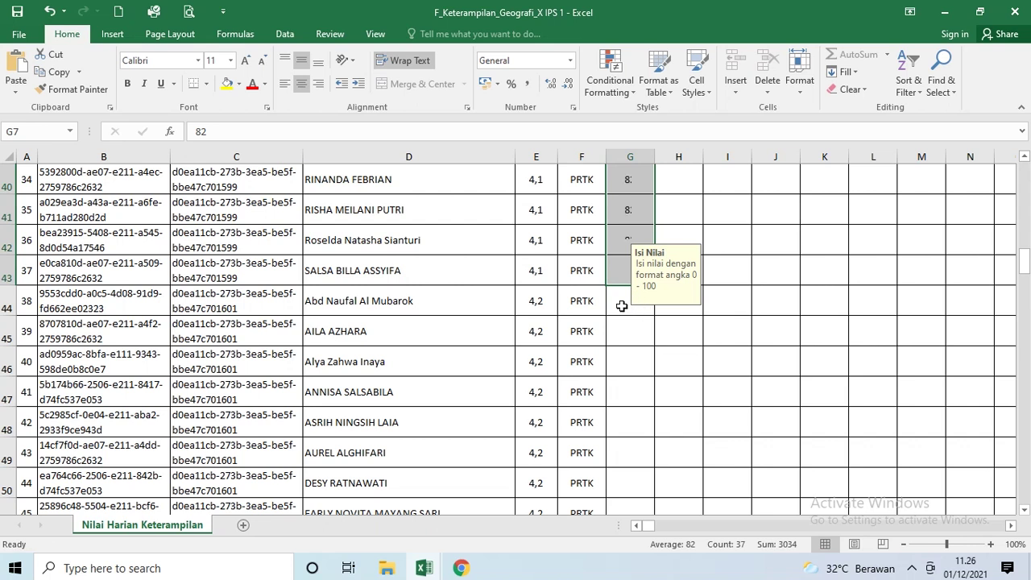
Step: Enter 83 as the Penilaian 1 grade in G44 and fill it down the KD 4.2 rows through G80
left_click(621, 305)
type("83")
key("Return")
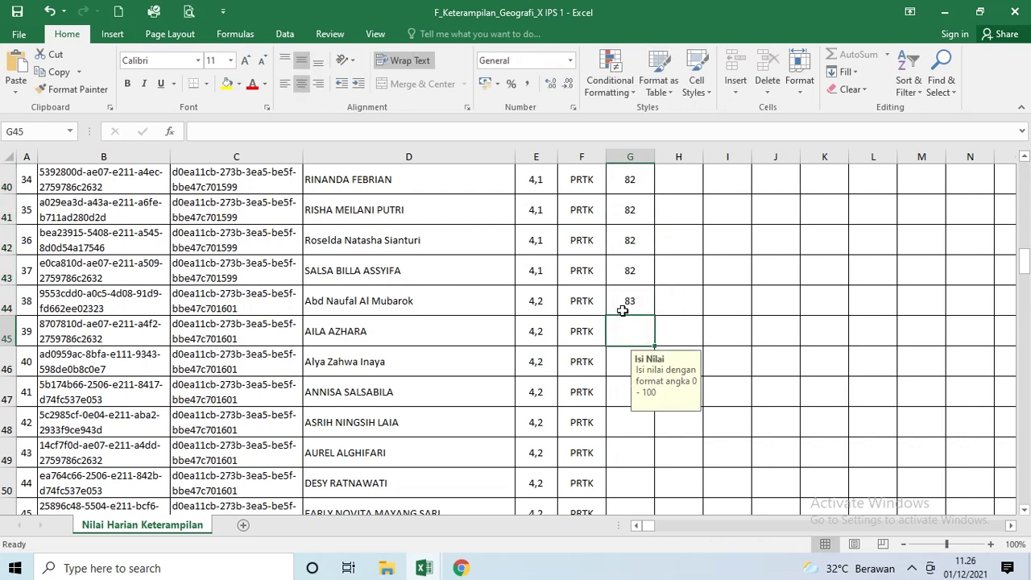
left_click(631, 303)
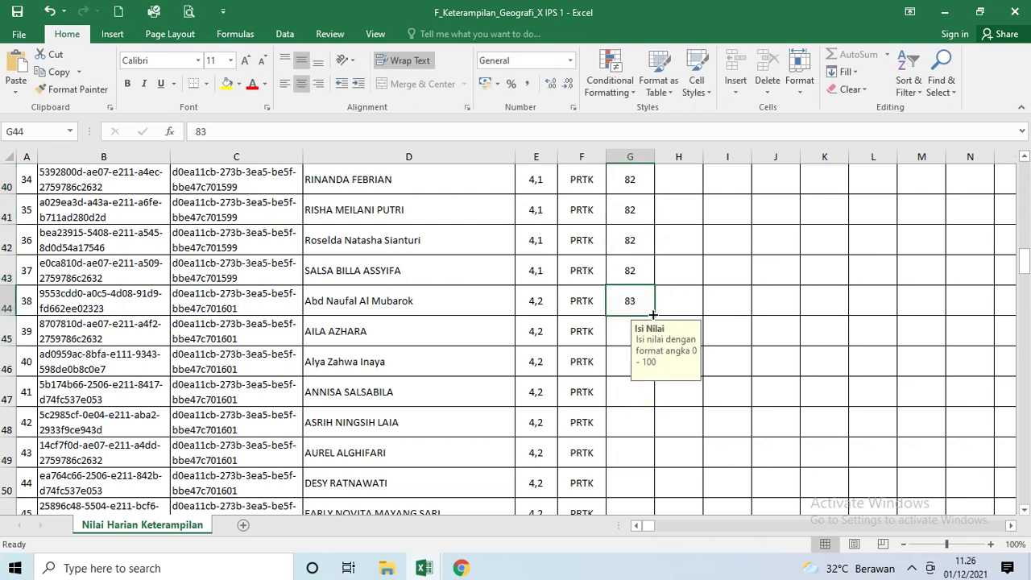
left_click_drag(652, 314, 631, 209)
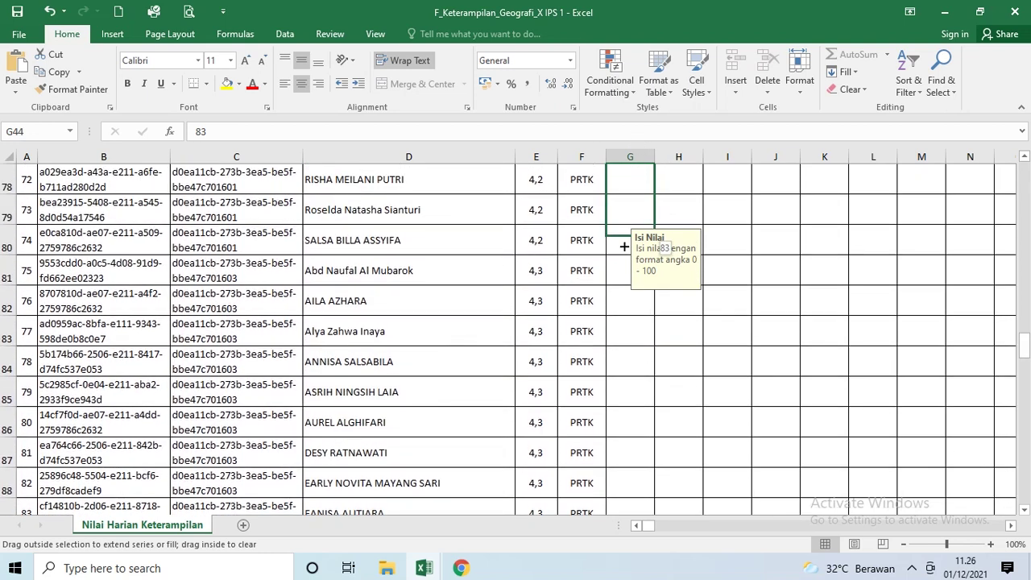
left_click_drag(624, 247, 621, 252)
Step: Enter 84 as the Penilaian 1 grade in G81 and fill it down the KD 4.3 rows through G117
left_click(612, 275)
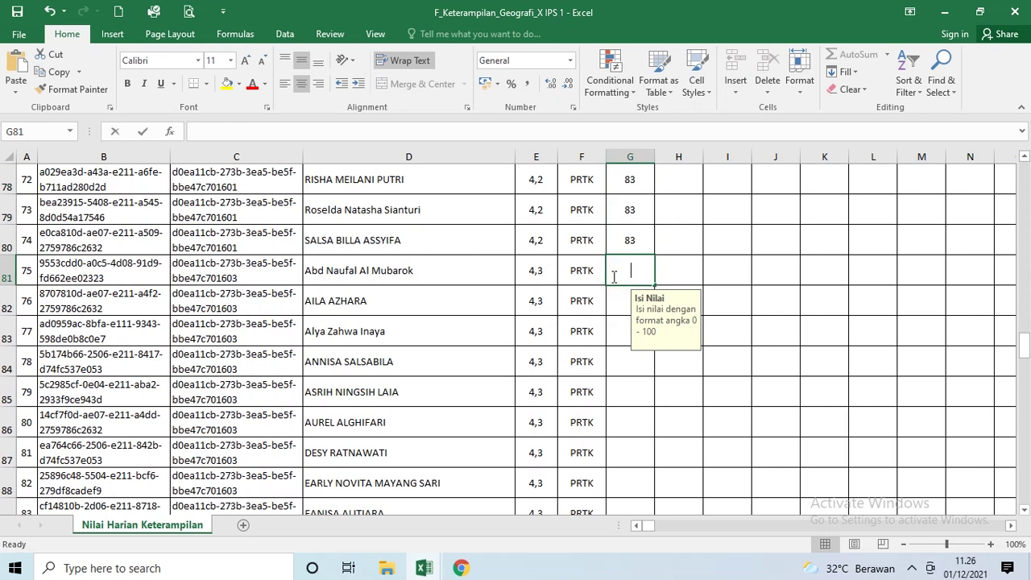
type("74")
key("Return")
left_click(629, 267)
type("84")
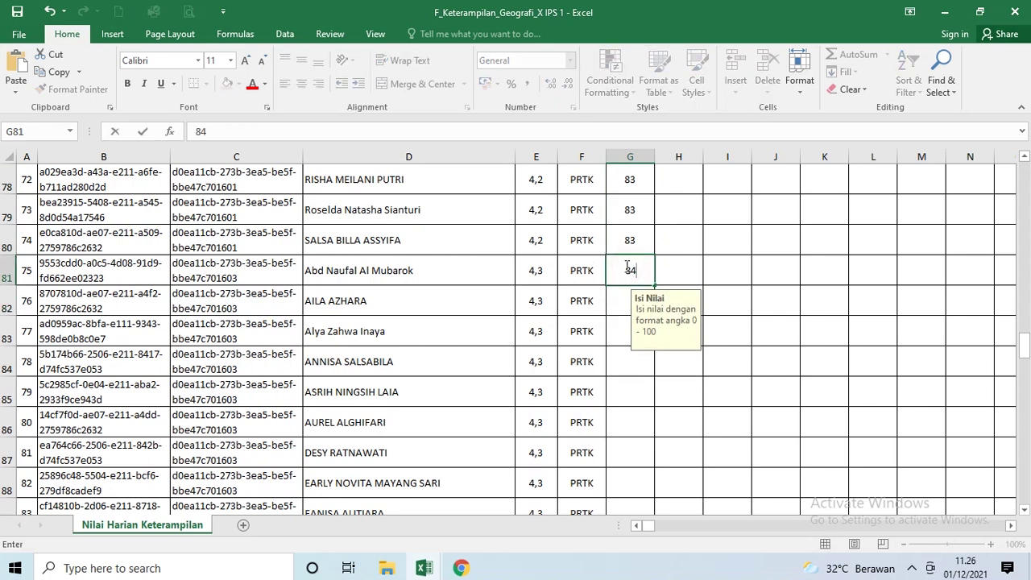
left_click(638, 277)
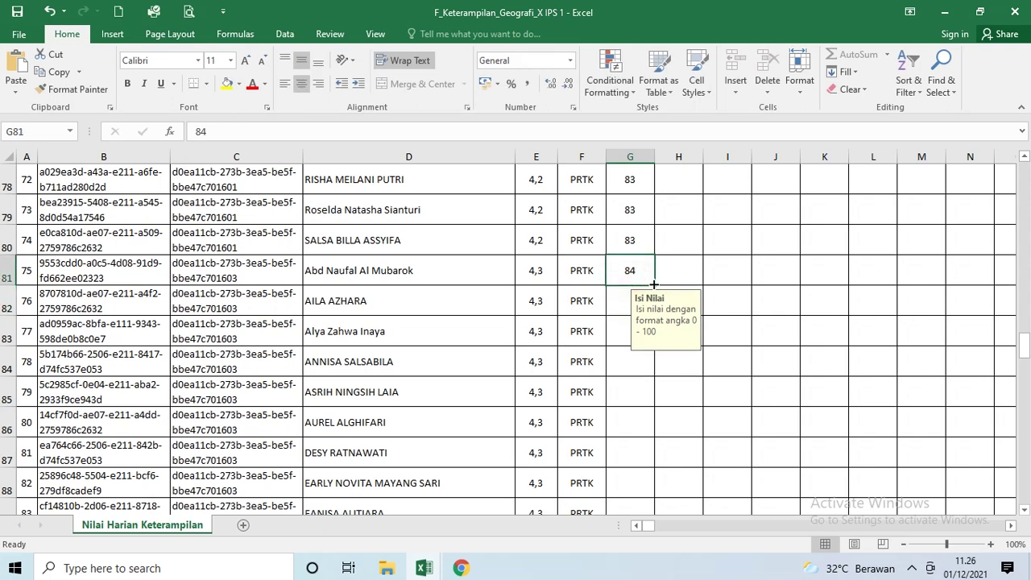
left_click_drag(654, 286, 616, 303)
Step: Enter 82 as the Penilaian 1 grade in G118 and fill it down the KD 4.4 rows through G154
left_click(616, 303)
type("8")
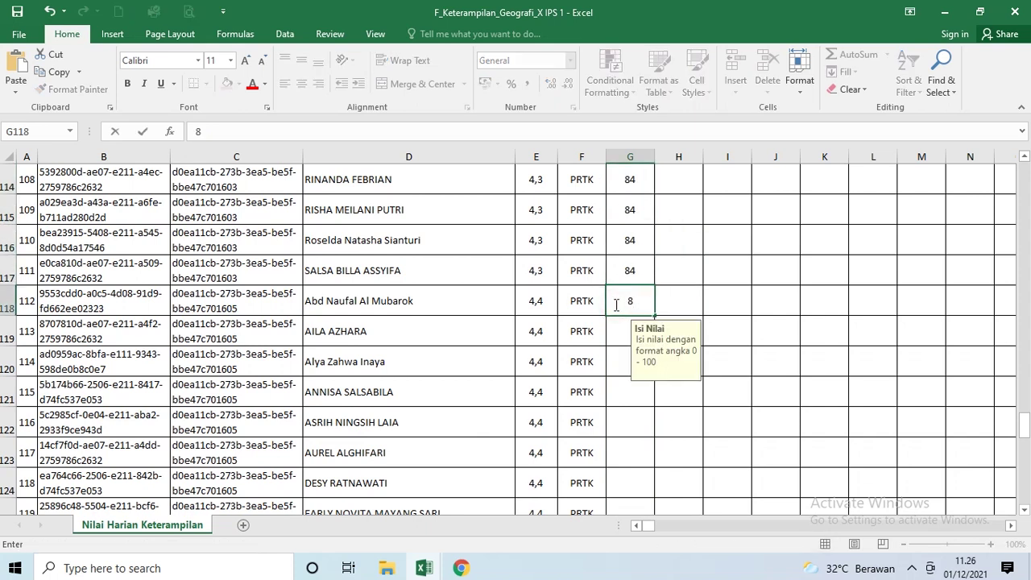
type("2")
key("Return")
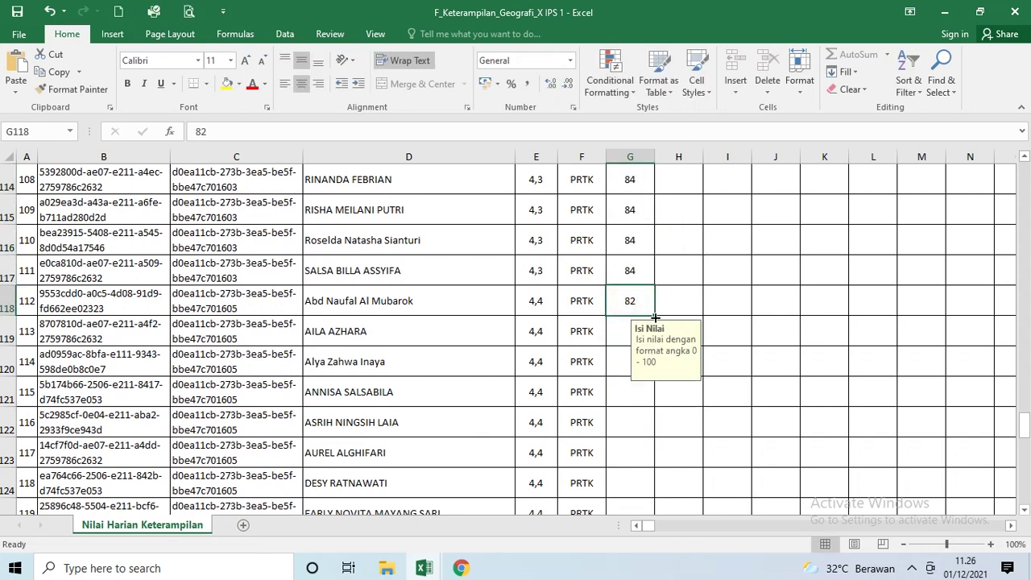
left_click_drag(655, 318, 636, 470)
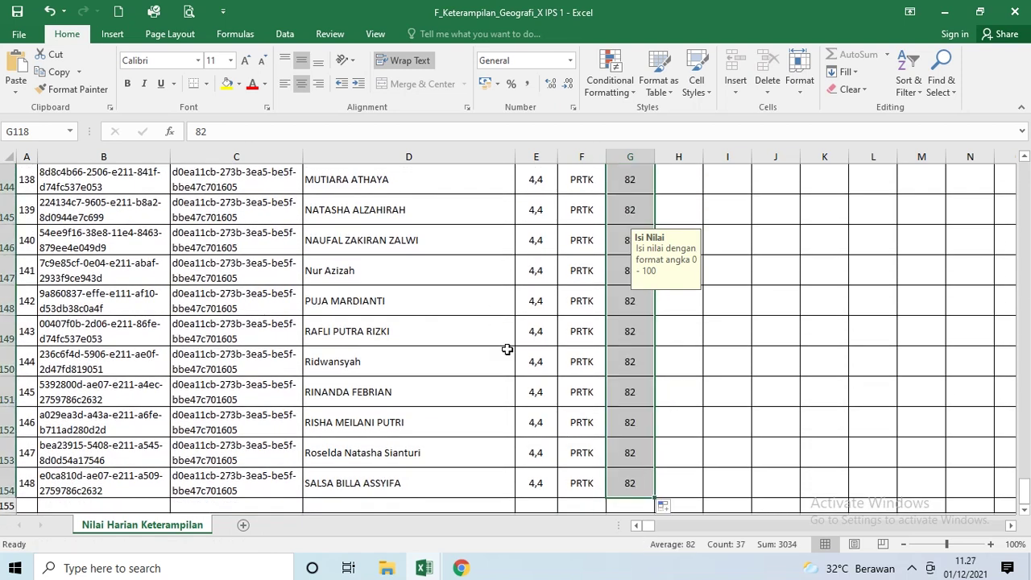
scroll(507, 348, "up", 7)
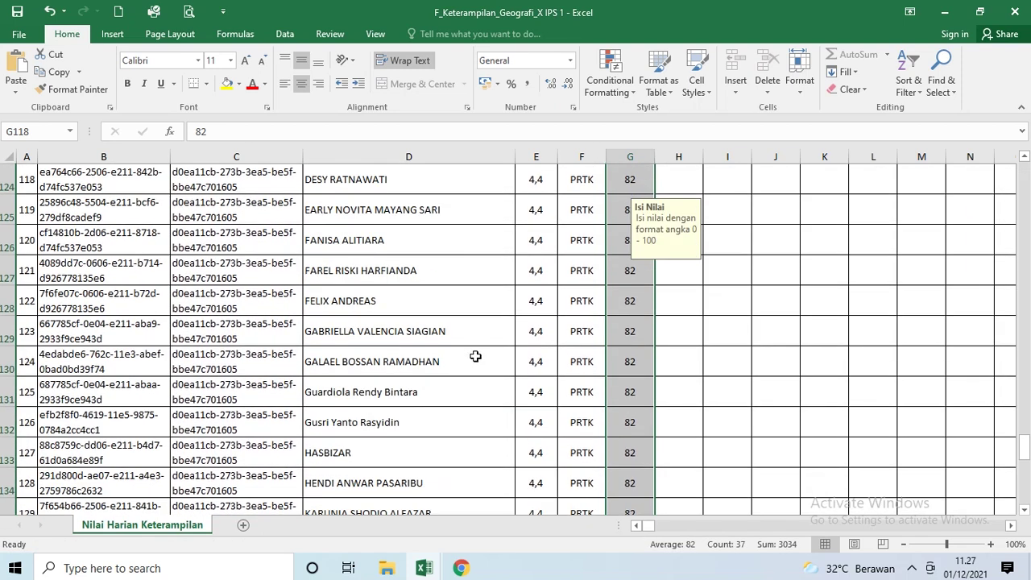
scroll(479, 354, "down", 8)
left_click(483, 331)
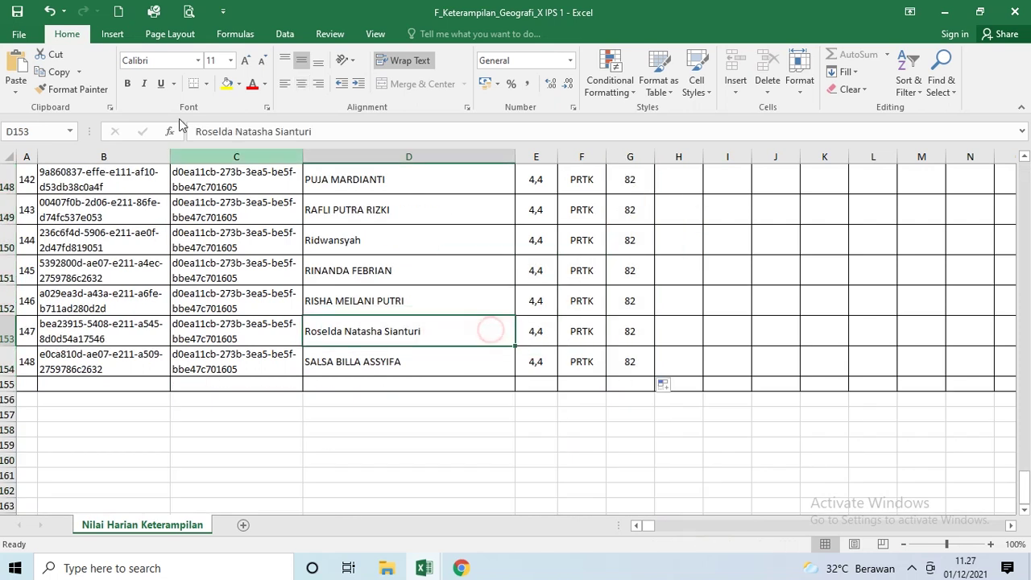
Step: Save F_Keterampilan_Geografi_X IPS 1 as an Excel 97-2003 Workbook in the desktop's geography grades folder, continuing past the compatibility check
left_click(17, 36)
left_click(42, 189)
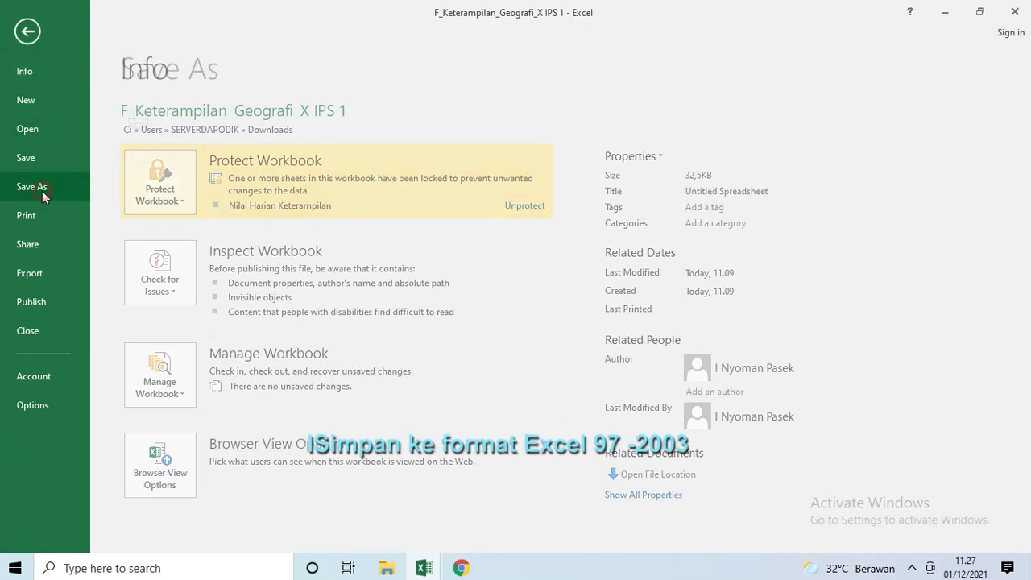
left_click(223, 240)
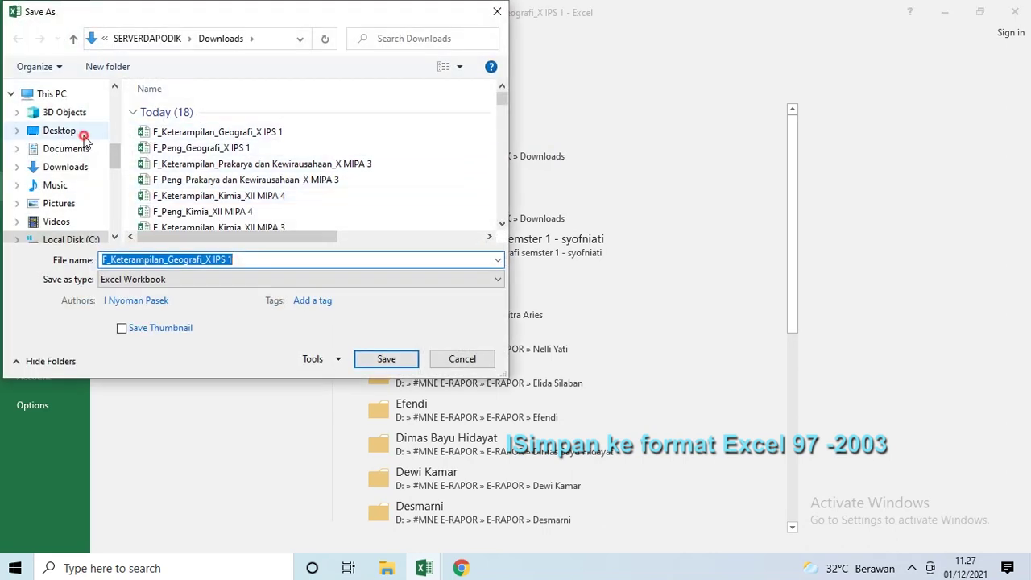
left_click(83, 135)
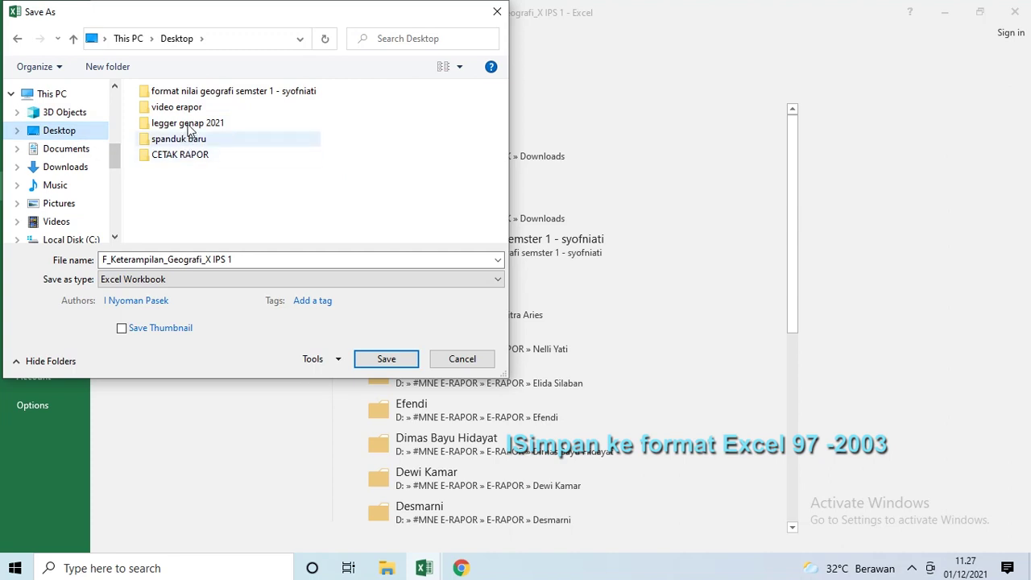
left_click(198, 93)
double_click(198, 93)
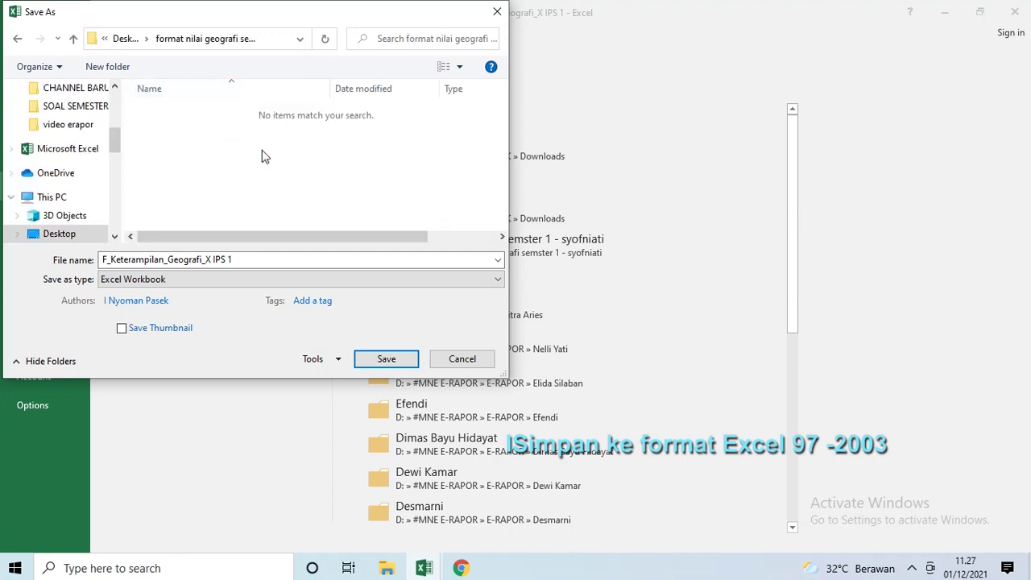
left_click(250, 283)
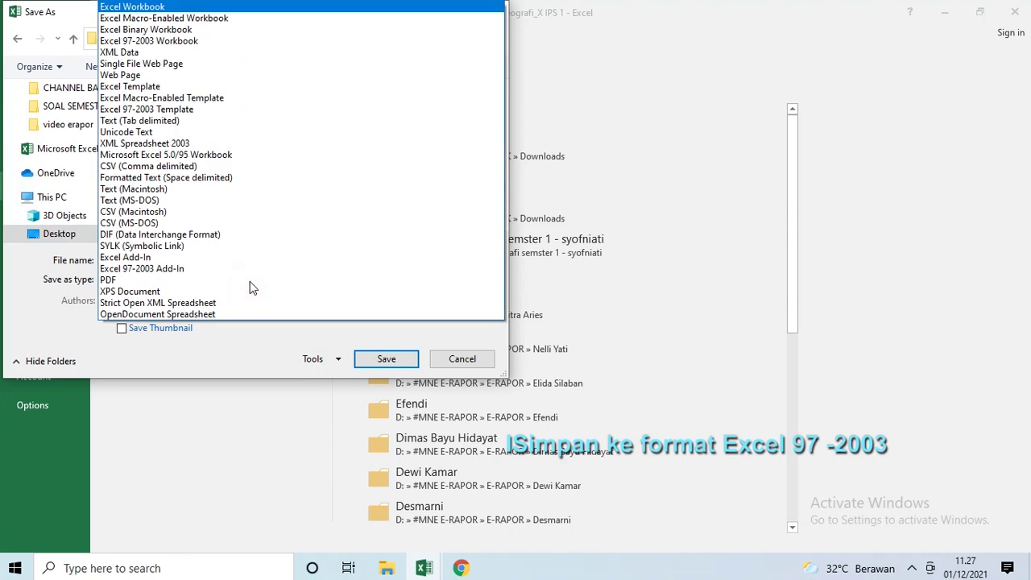
left_click(216, 42)
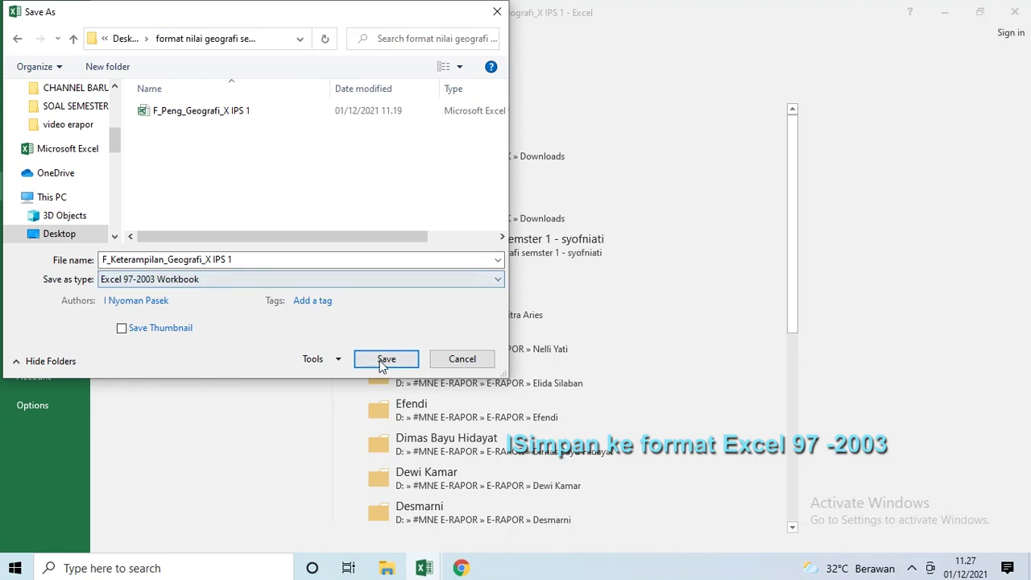
left_click(384, 360)
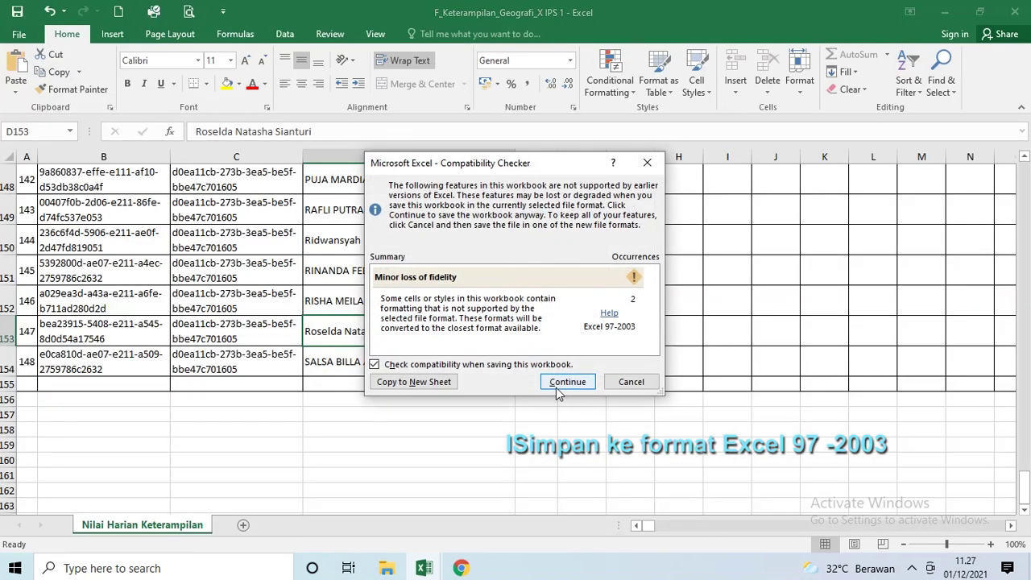
left_click(561, 384)
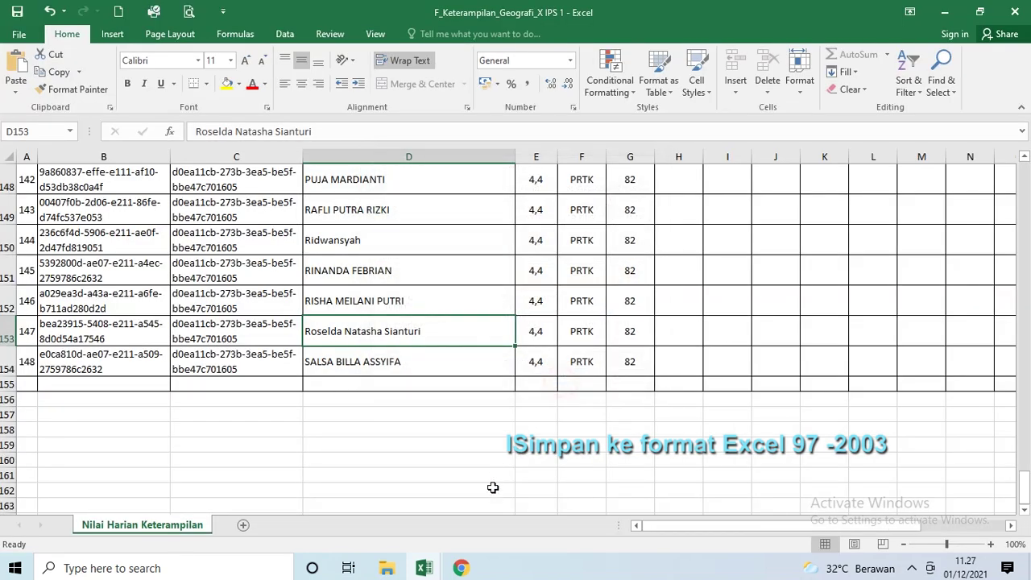
Step: Switch to e-Rapor SMA and upload F_Keterampilan_Geografi_X IPS 1 from the desktop's geography grades folder as the skills grades import file
left_click(462, 568)
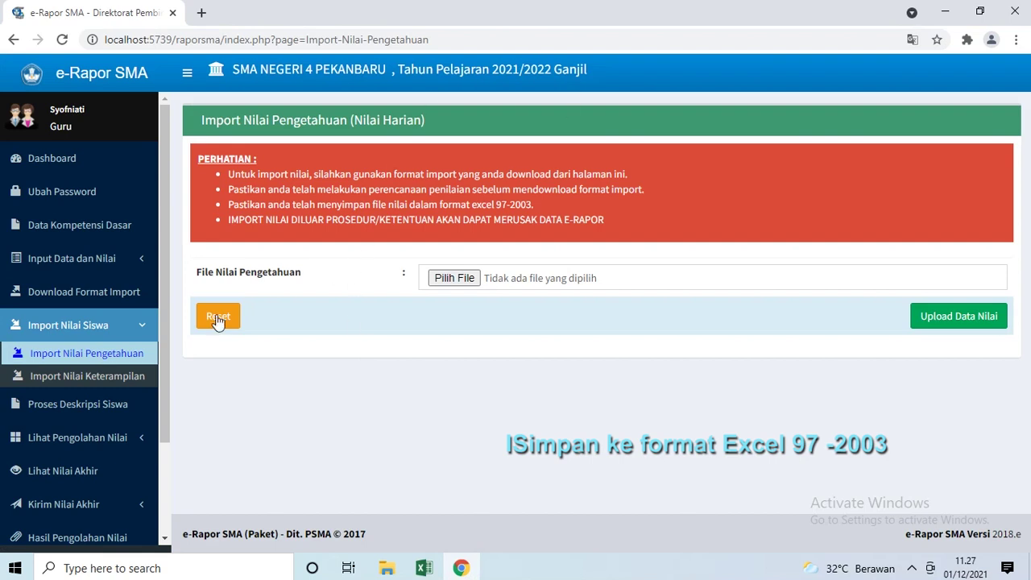
left_click(98, 383)
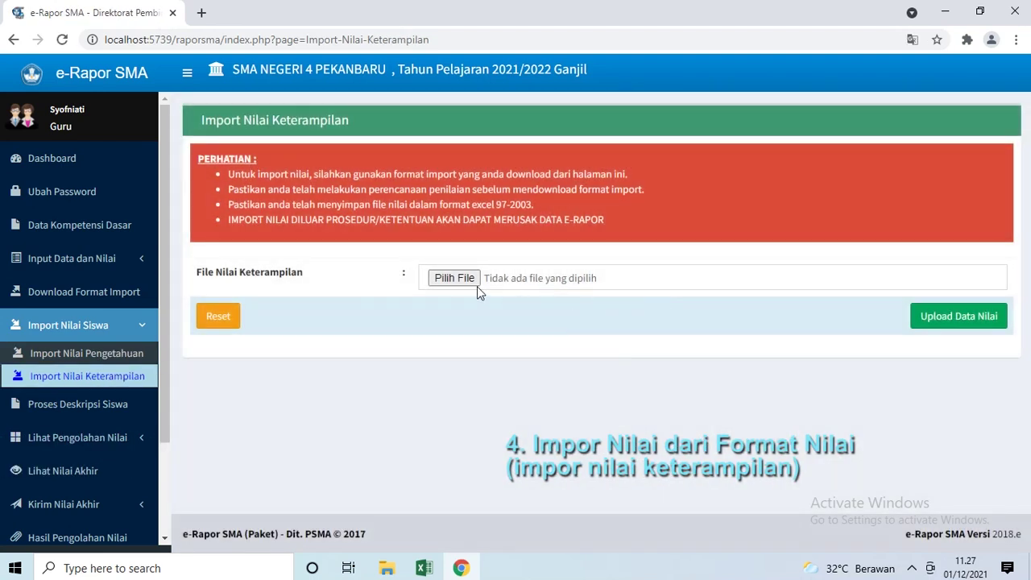
left_click(458, 281)
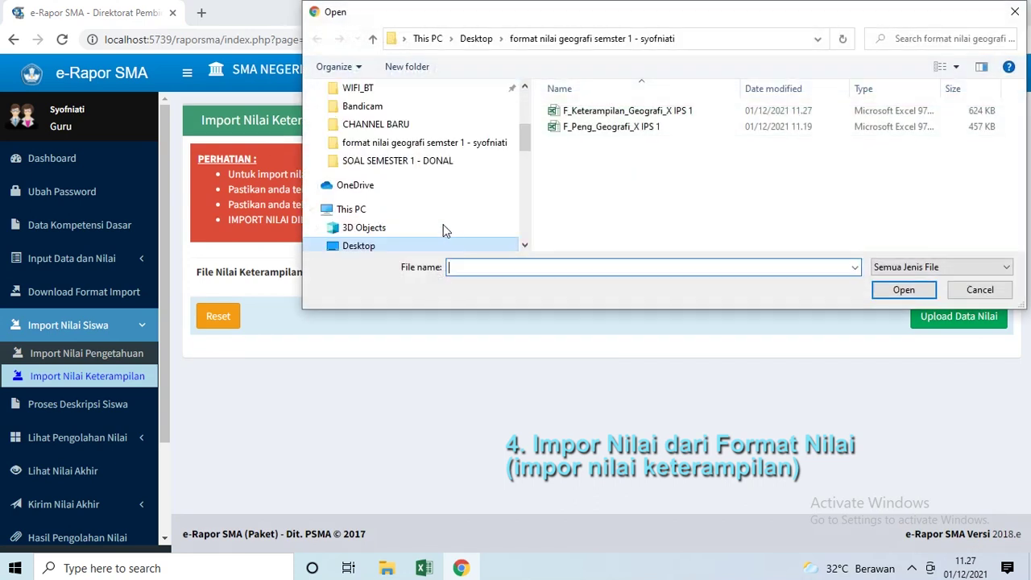
scroll(391, 161, "up", 5)
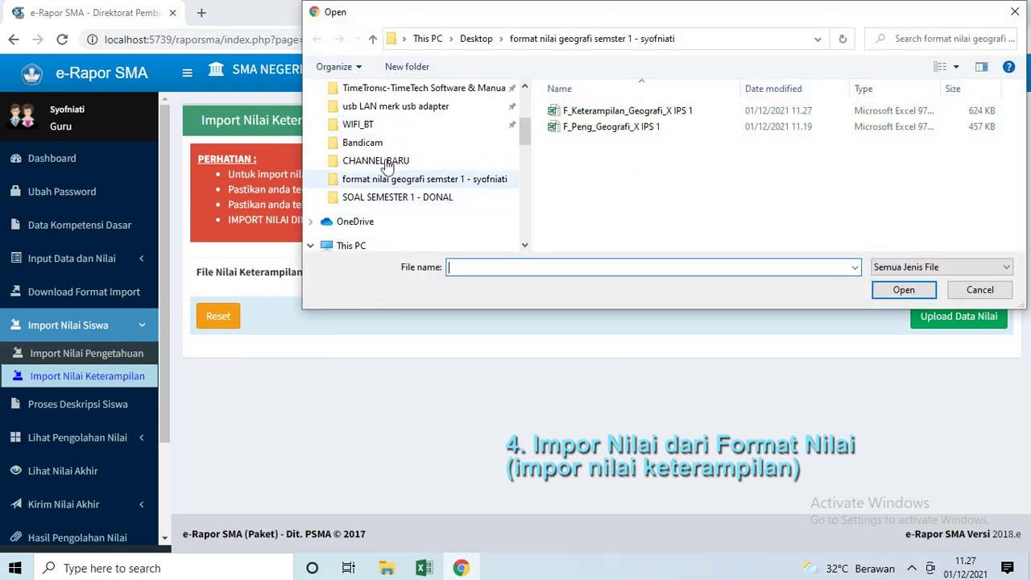
left_click(362, 121)
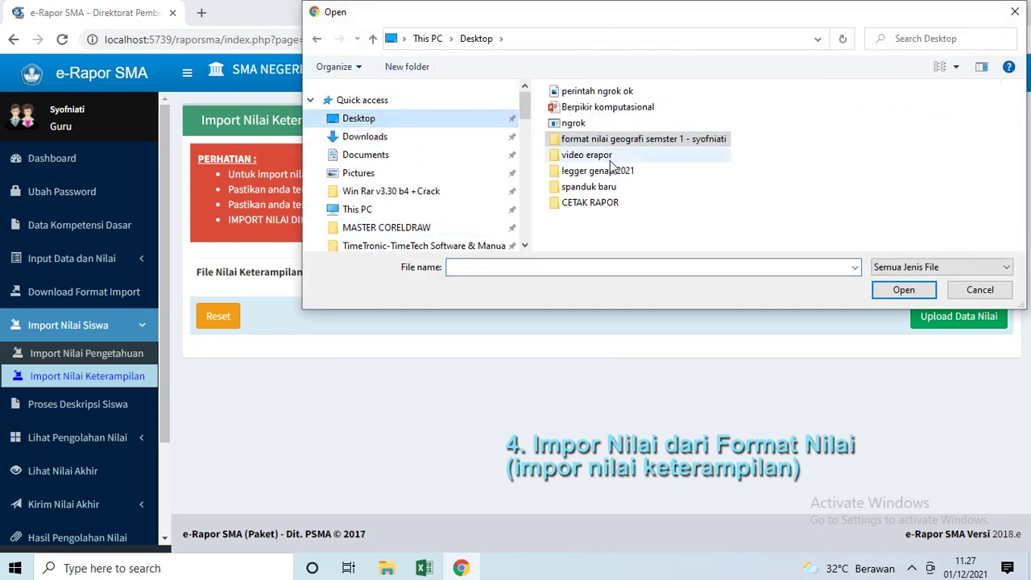
double_click(612, 140)
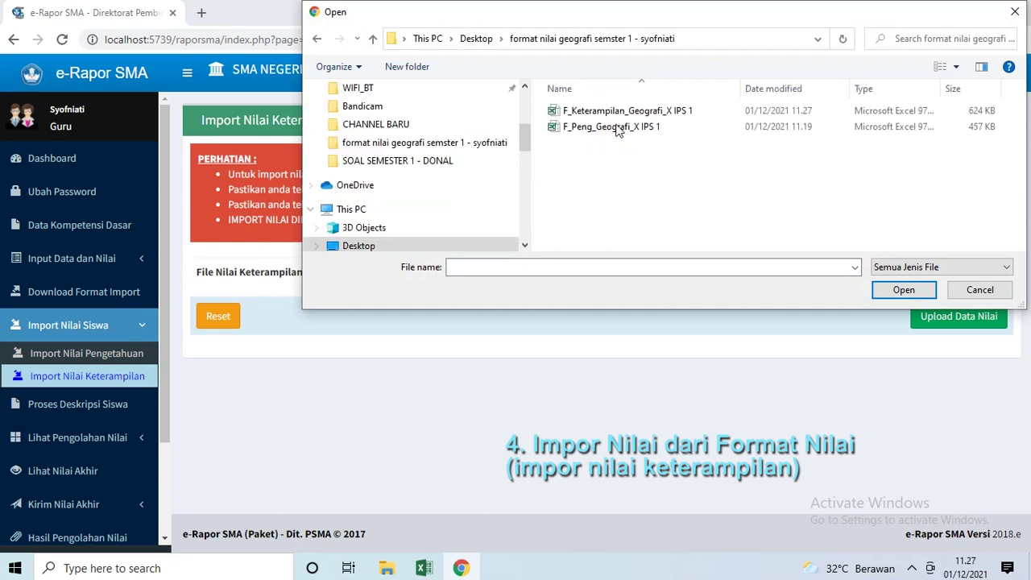
double_click(645, 113)
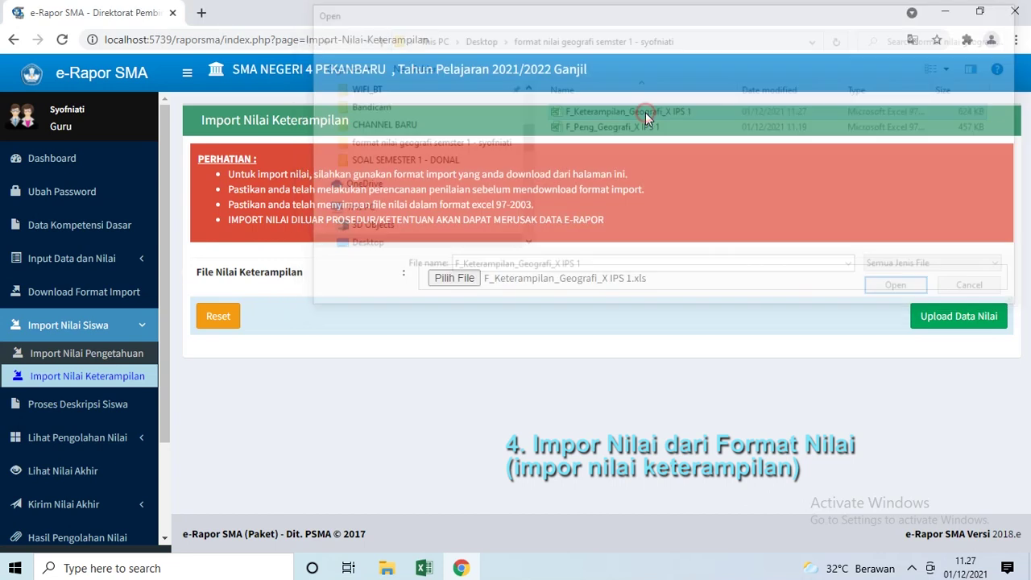
left_click(956, 325)
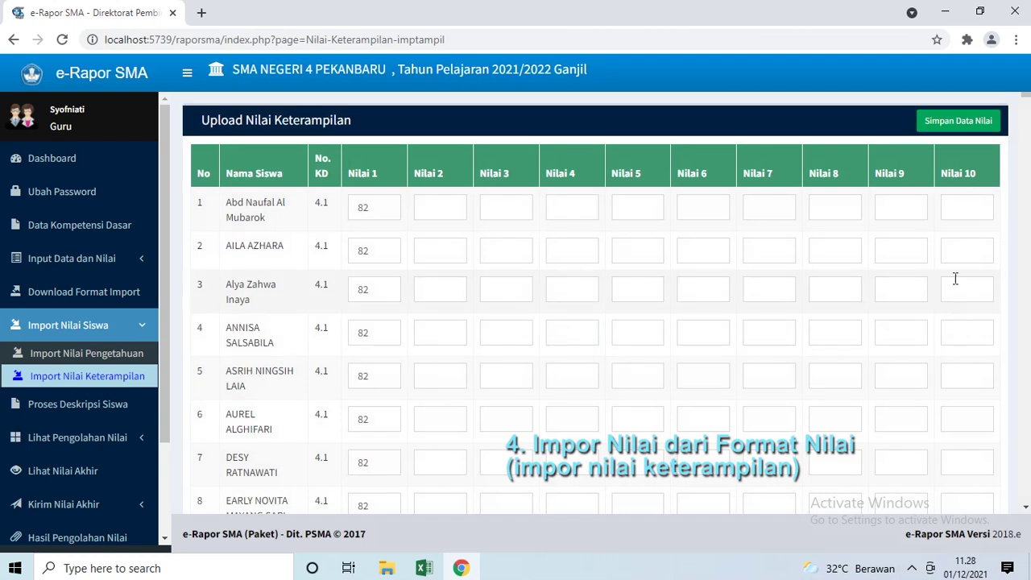
Step: Review the uploaded skills grades for KD 4.1 to 4.4 and save them, closing the confirmation and translation pop-ups
scroll(383, 243, "down", 13)
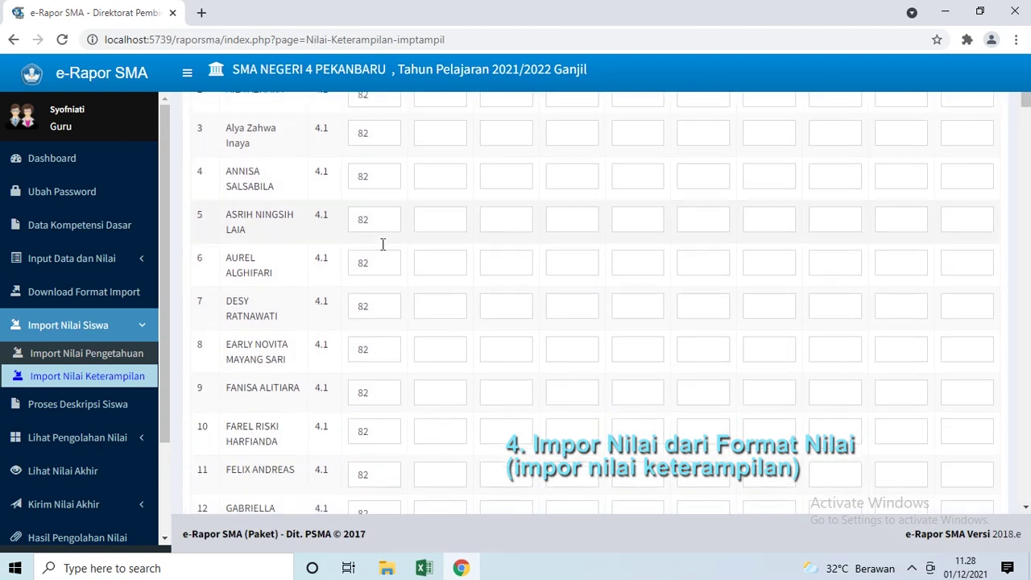
scroll(383, 255, "down", 15)
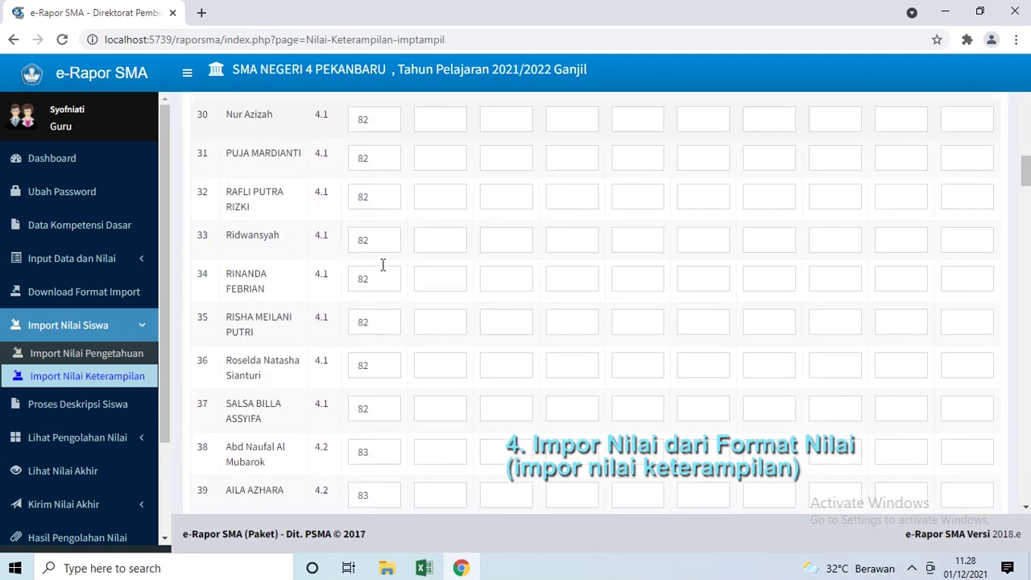
scroll(383, 274, "down", 13)
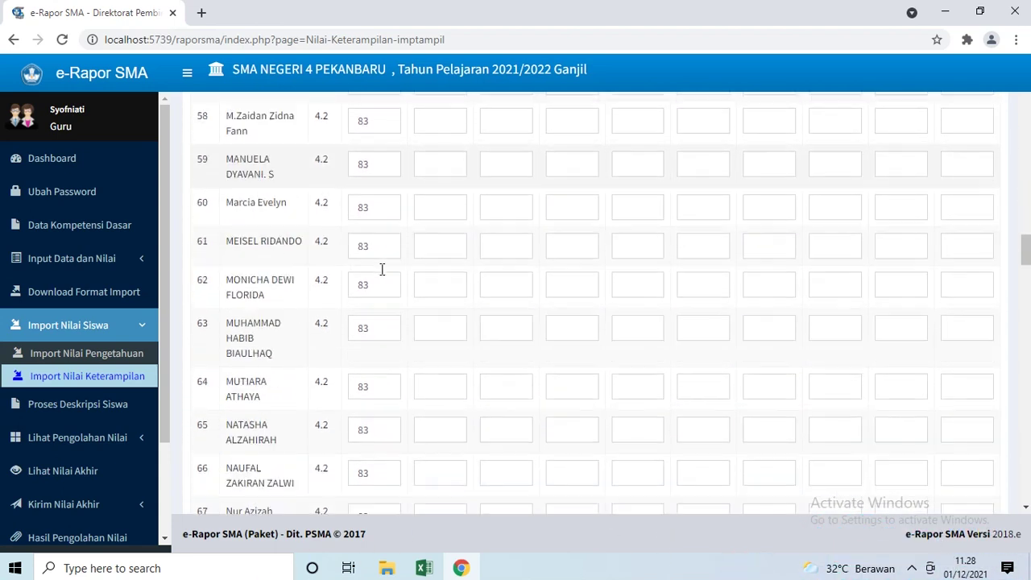
scroll(382, 284, "down", 3)
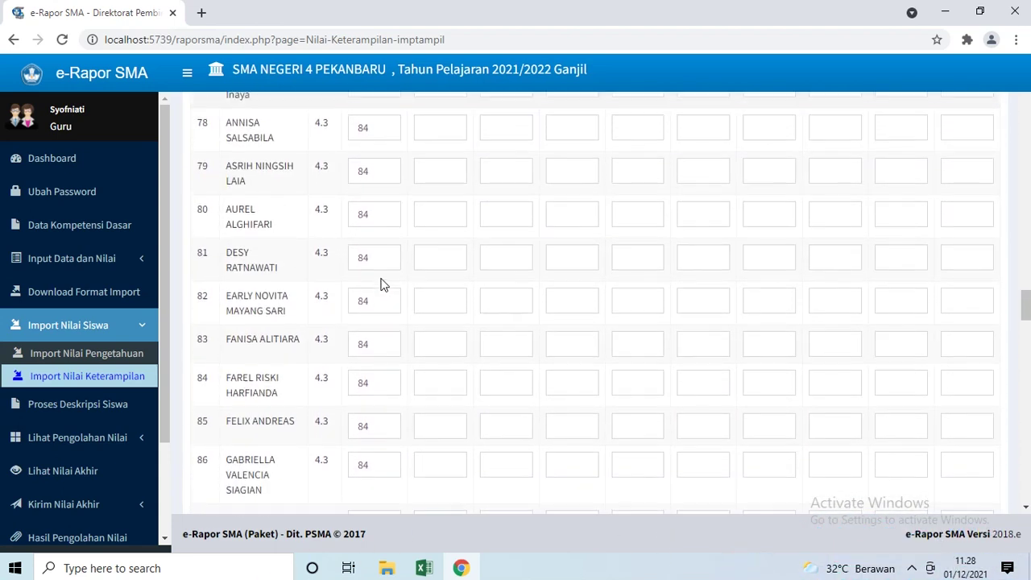
scroll(371, 265, "up", 4)
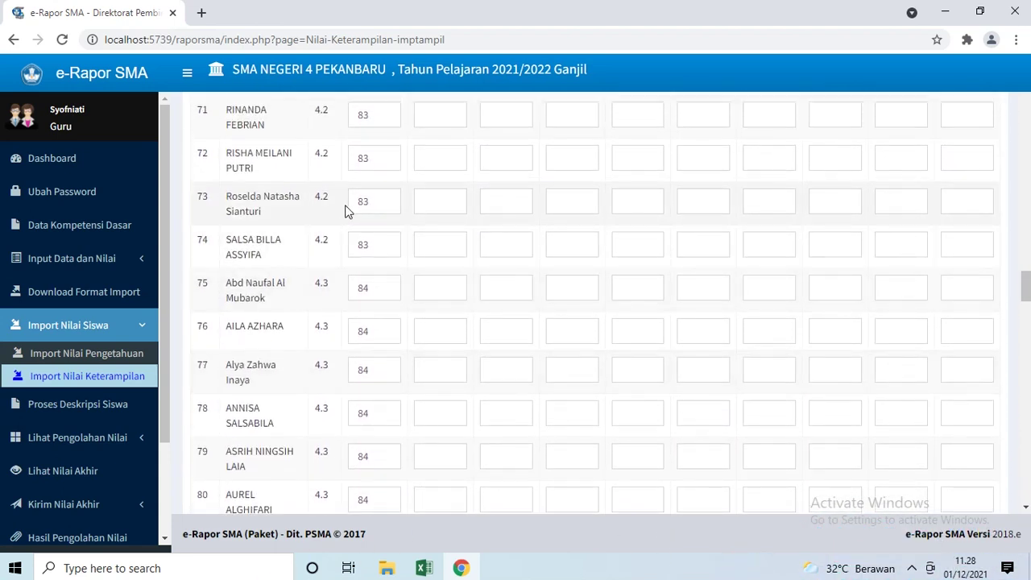
scroll(348, 211, "down", 18)
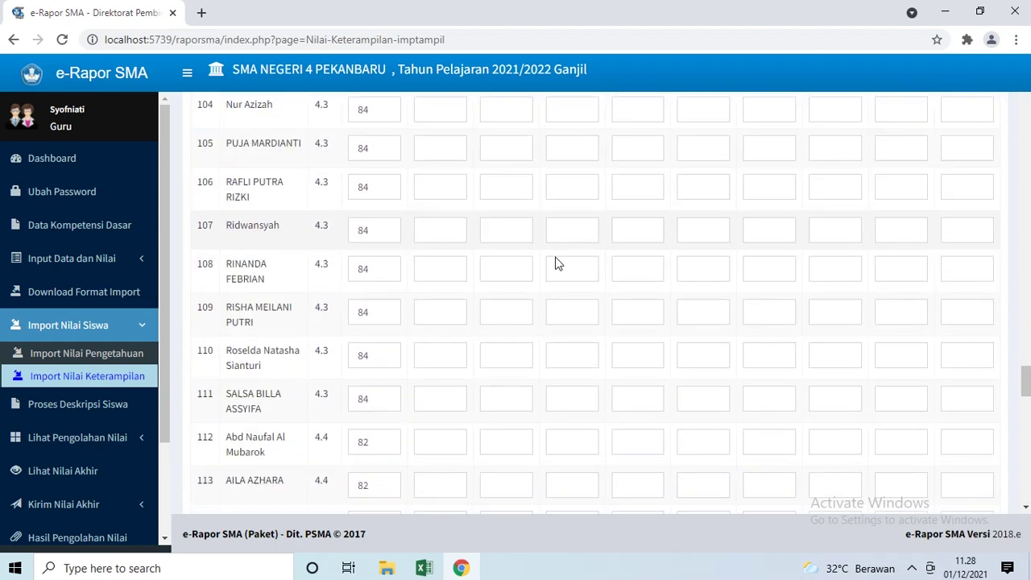
left_click_drag(1023, 380, 1023, 484)
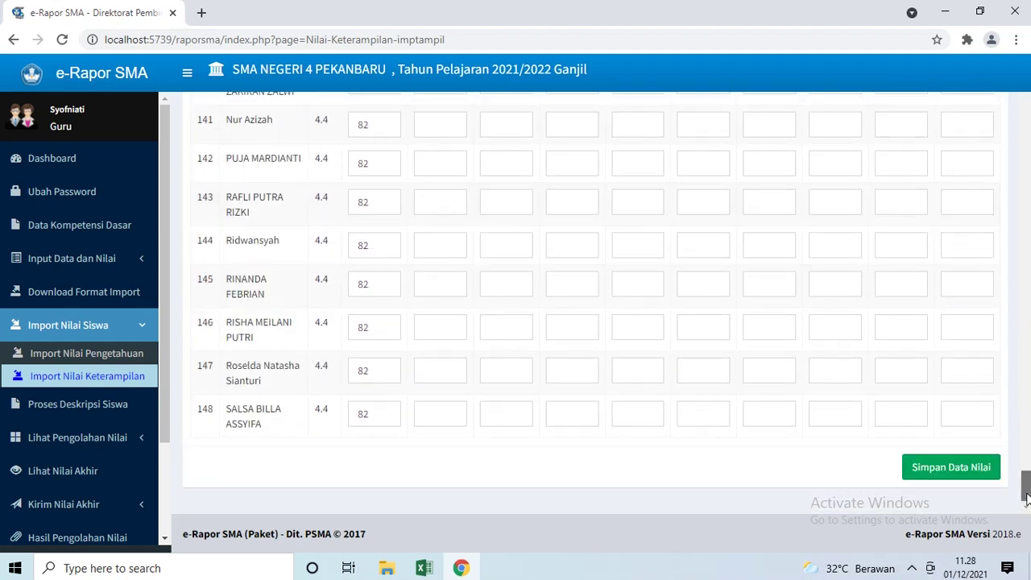
left_click(973, 475)
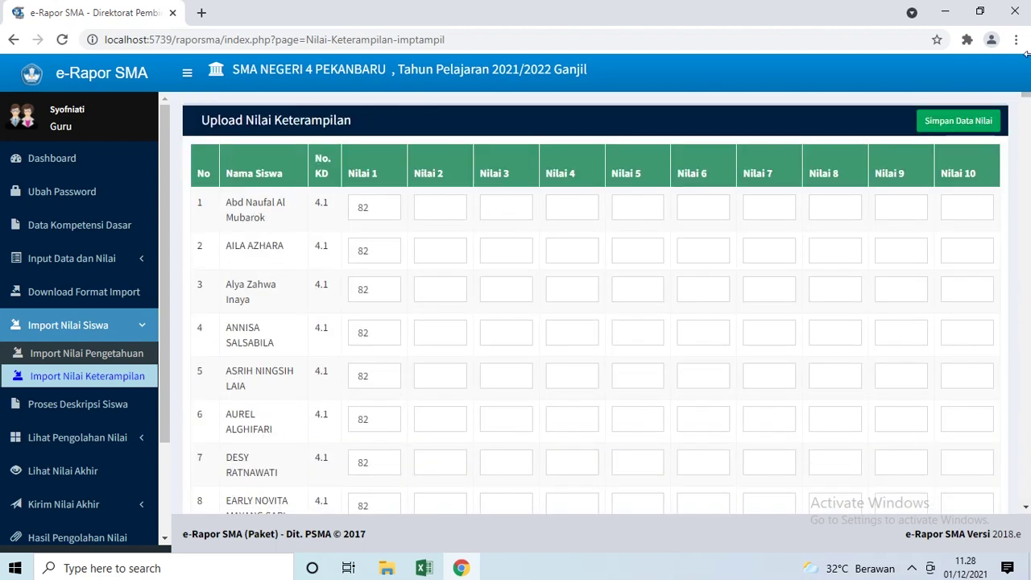
left_click(974, 125)
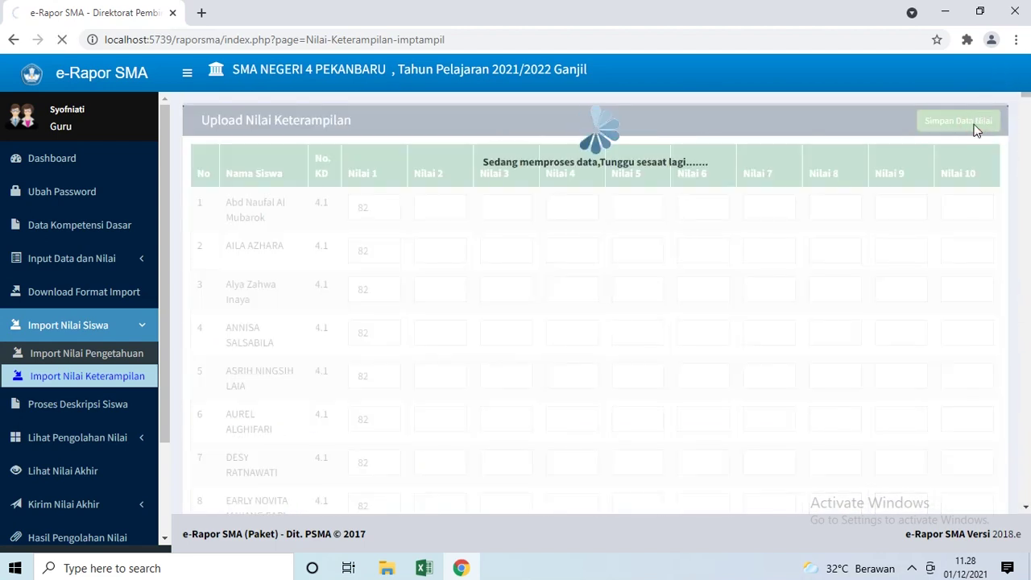
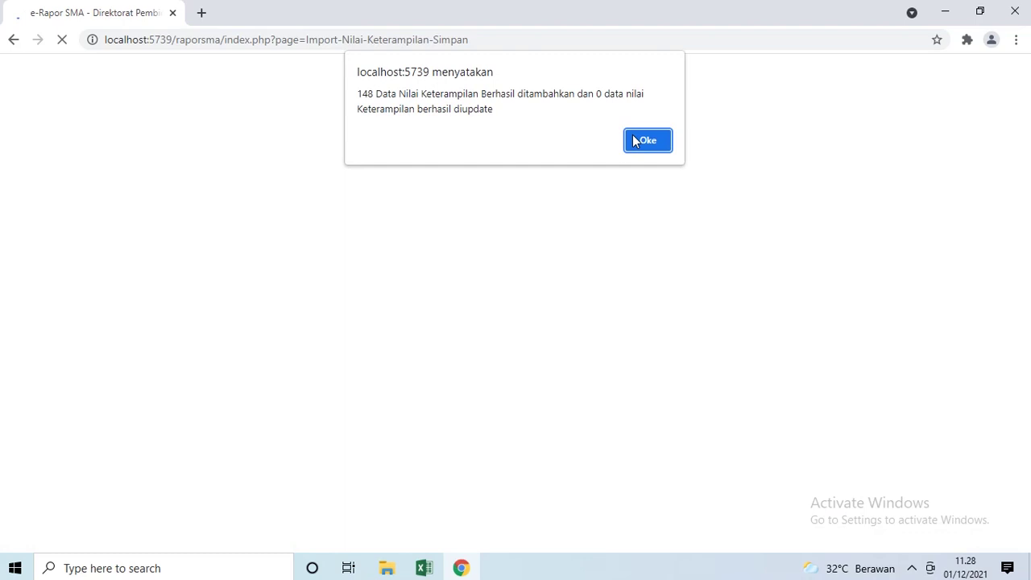
left_click(645, 141)
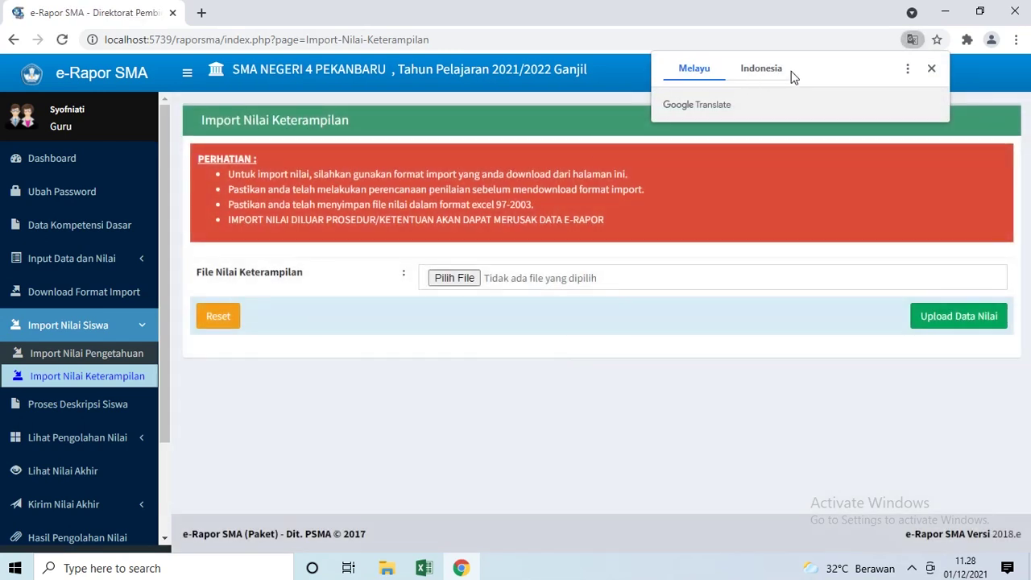
left_click(931, 69)
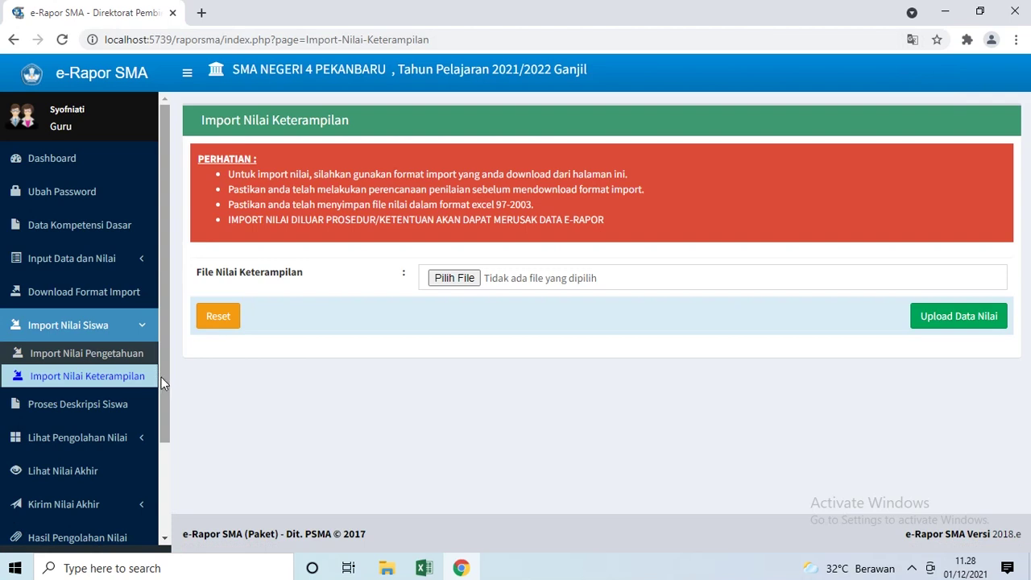
Step: Open the Status Penilaian overview to check the assessment status of the geography classes
scroll(162, 375, "down", 2)
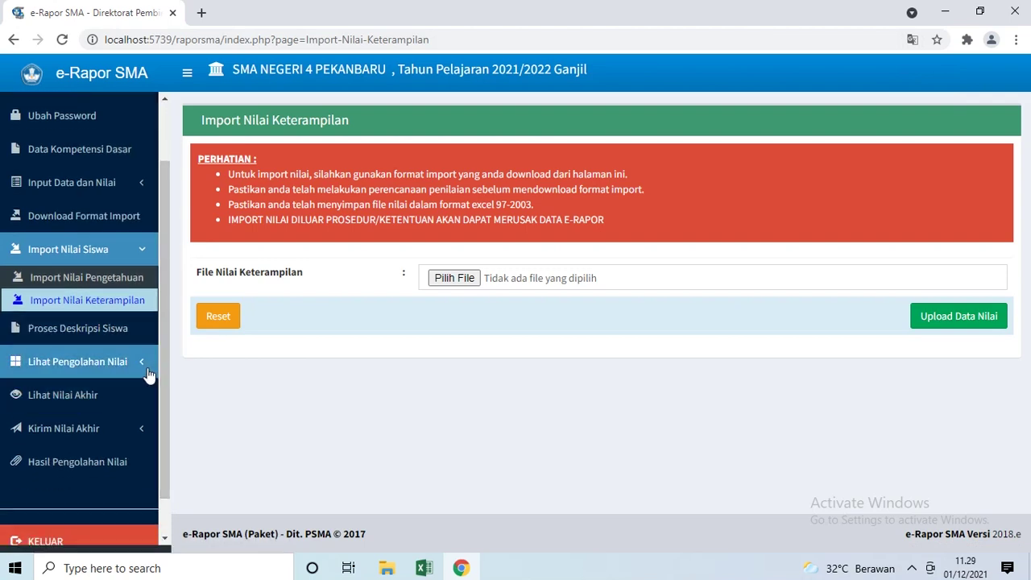
left_click(148, 367)
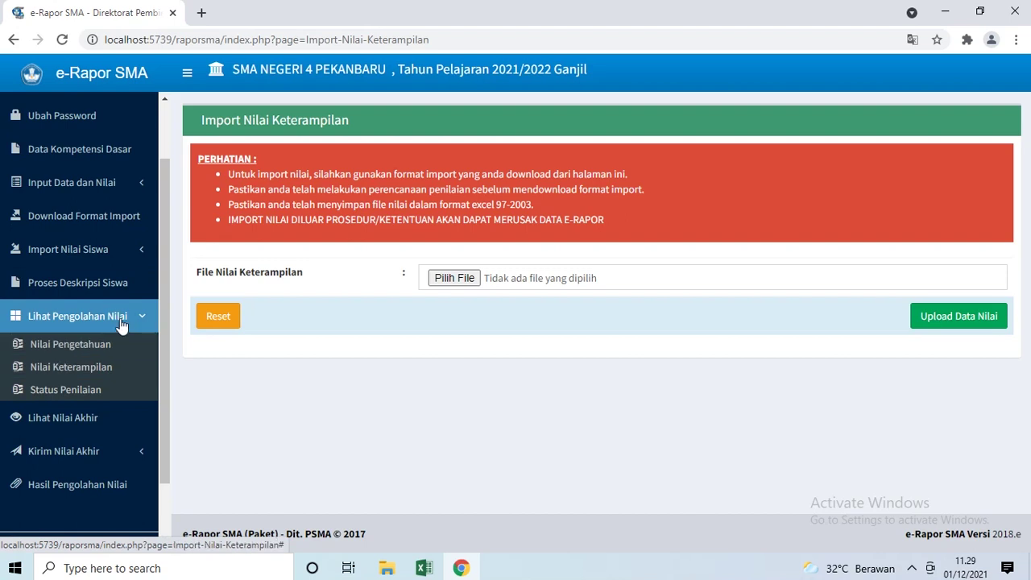
left_click(86, 394)
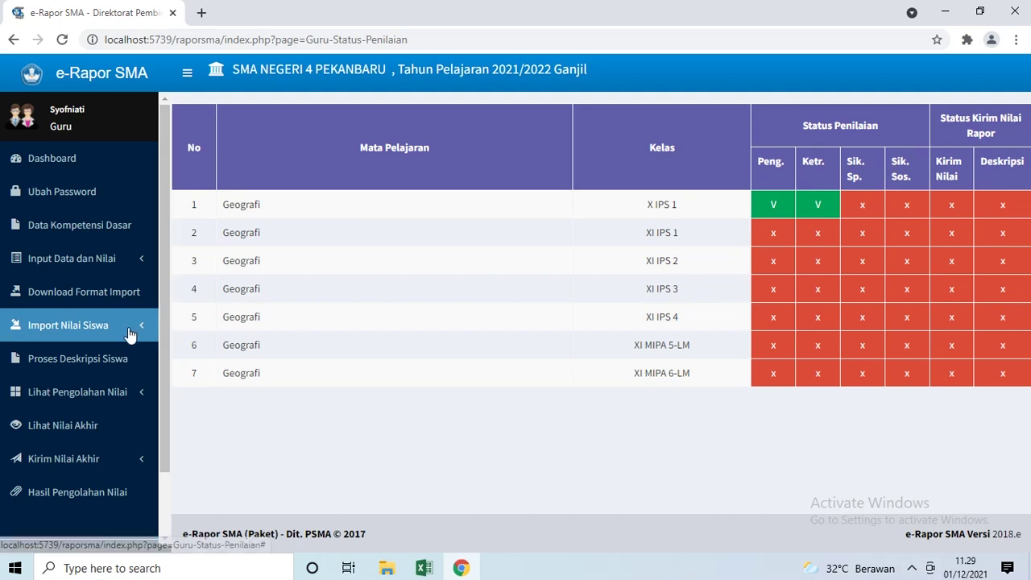
Step: View the processed knowledge grades for class X IPS 1, subject Geografi, sub-field Umum / Tanpa sub bidang, through the last student
left_click(118, 402)
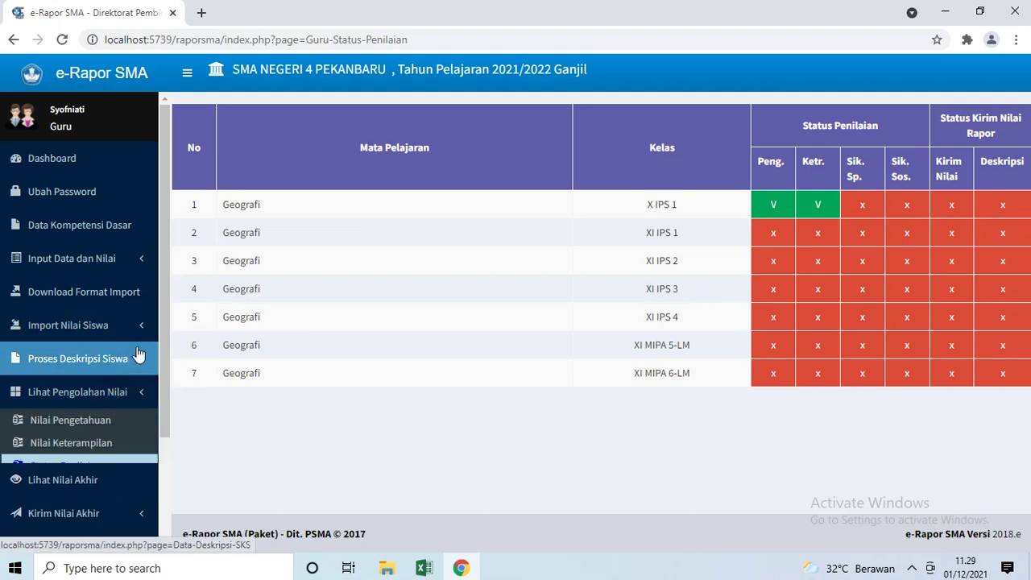
left_click(108, 423)
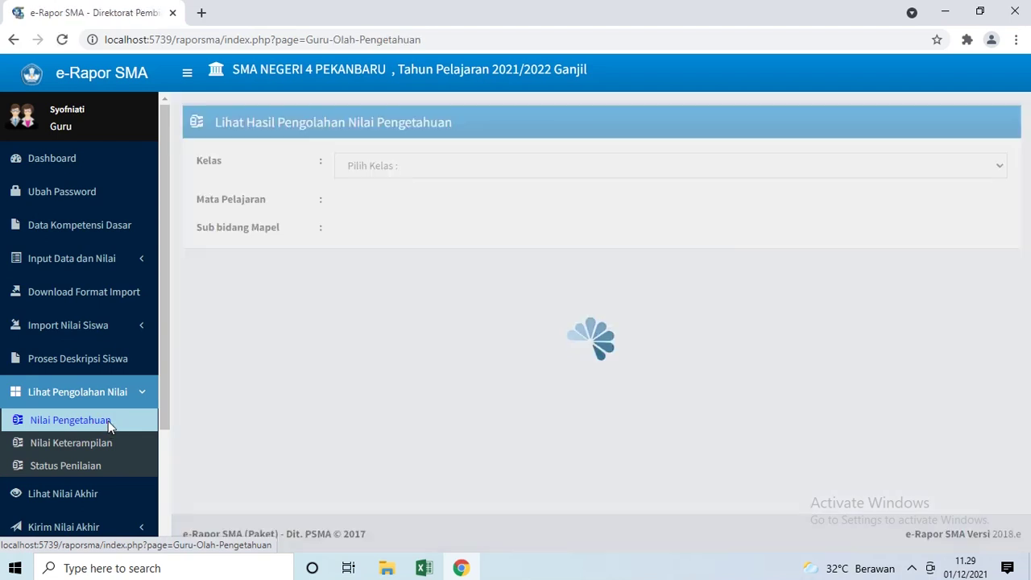
left_click(375, 165)
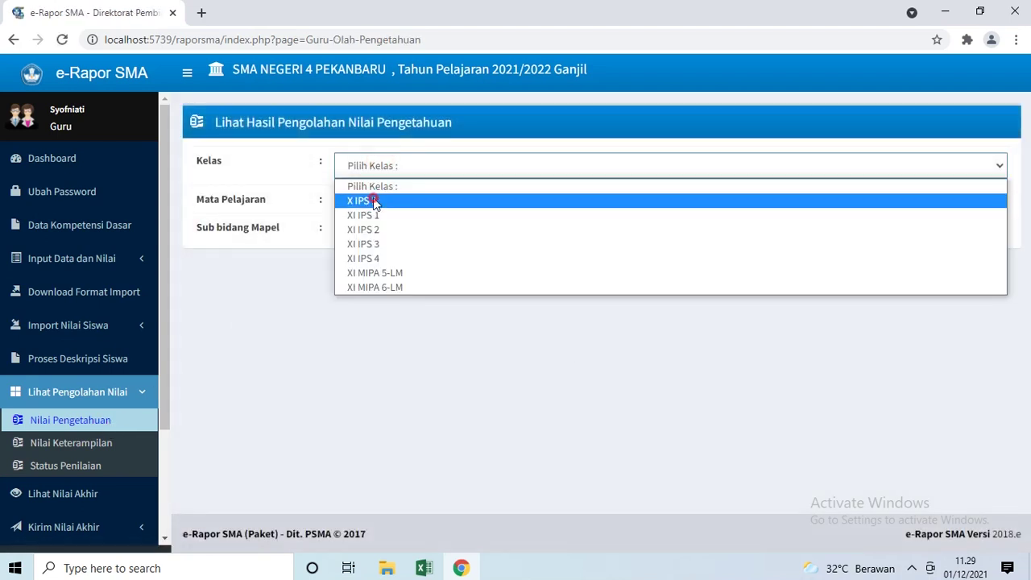
left_click(375, 201)
left_click(375, 208)
left_click(370, 240)
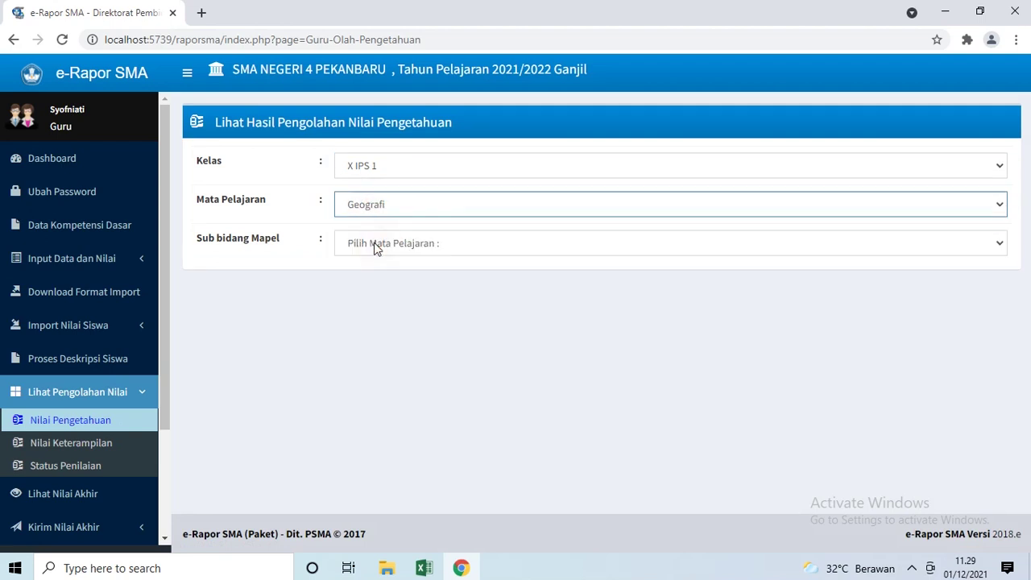
left_click(373, 244)
left_click(368, 278)
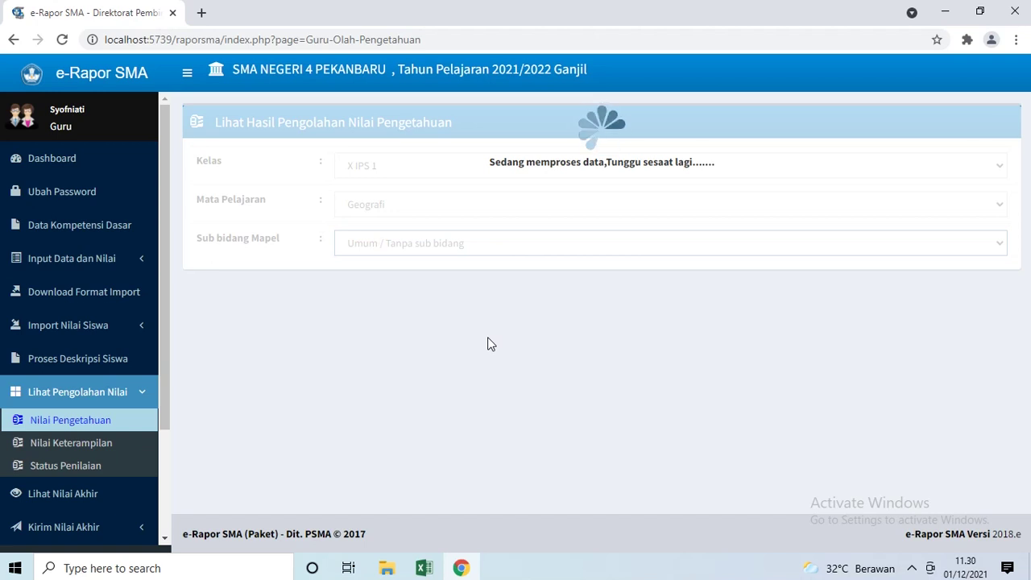
scroll(741, 363, "down", 1)
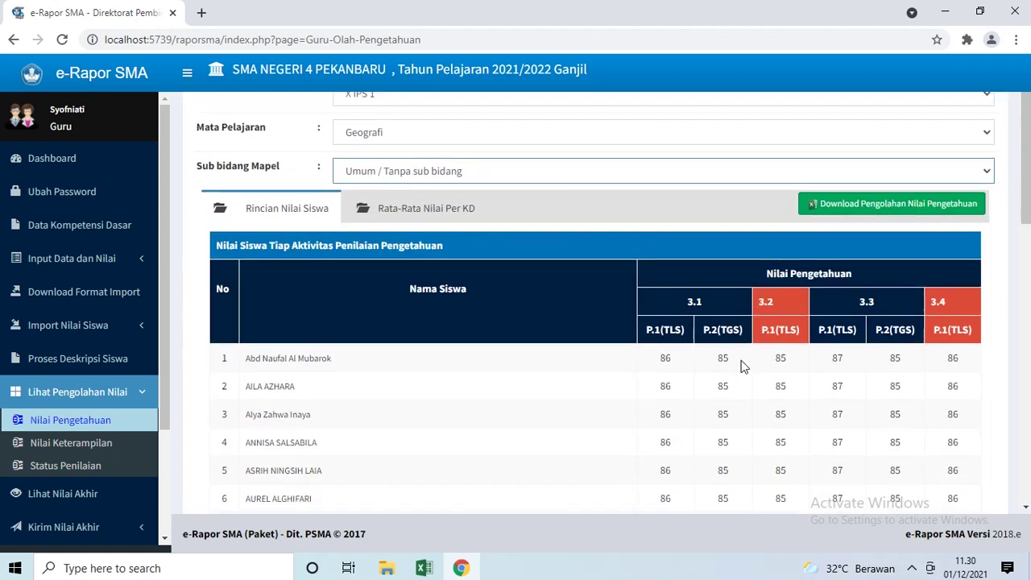
scroll(543, 169, "up", 1)
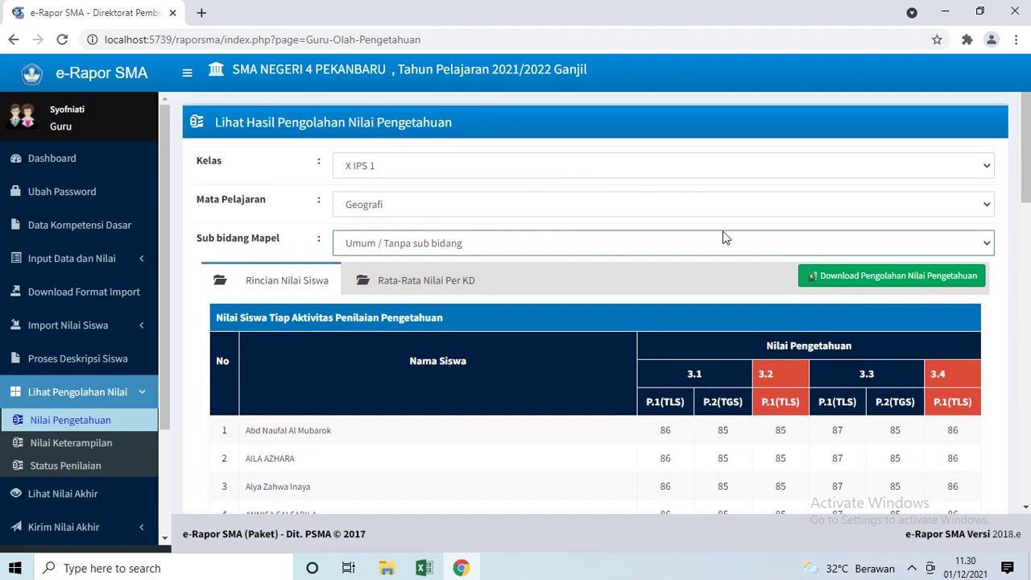
scroll(823, 376, "down", 2)
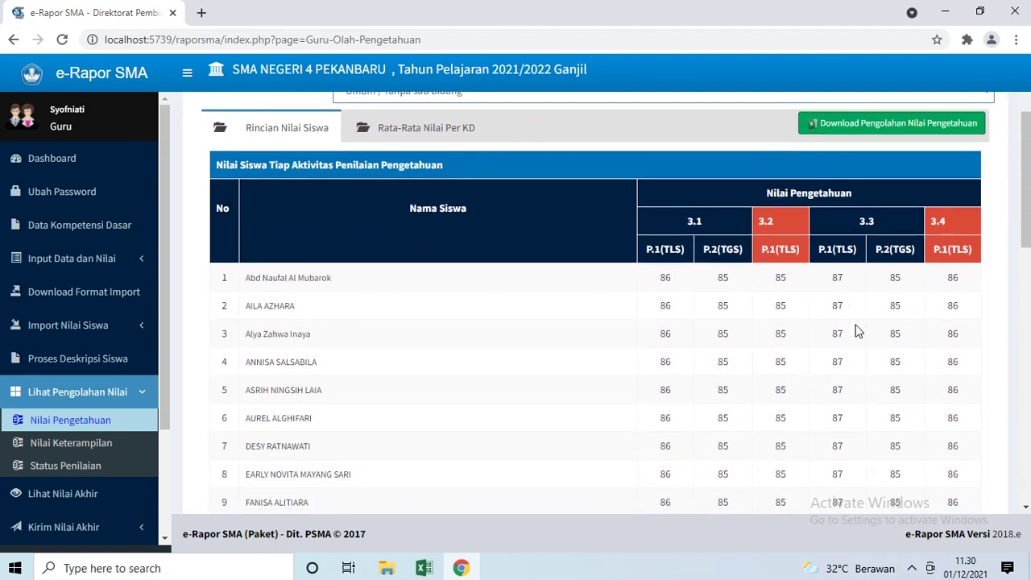
scroll(849, 318, "down", 2)
scroll(789, 265, "down", 5)
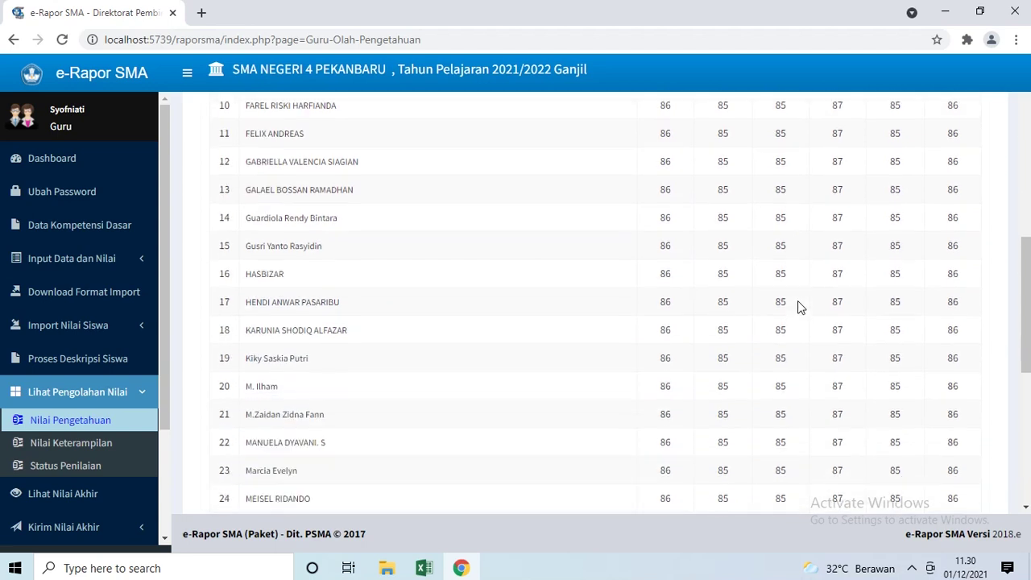
scroll(799, 325, "down", 4)
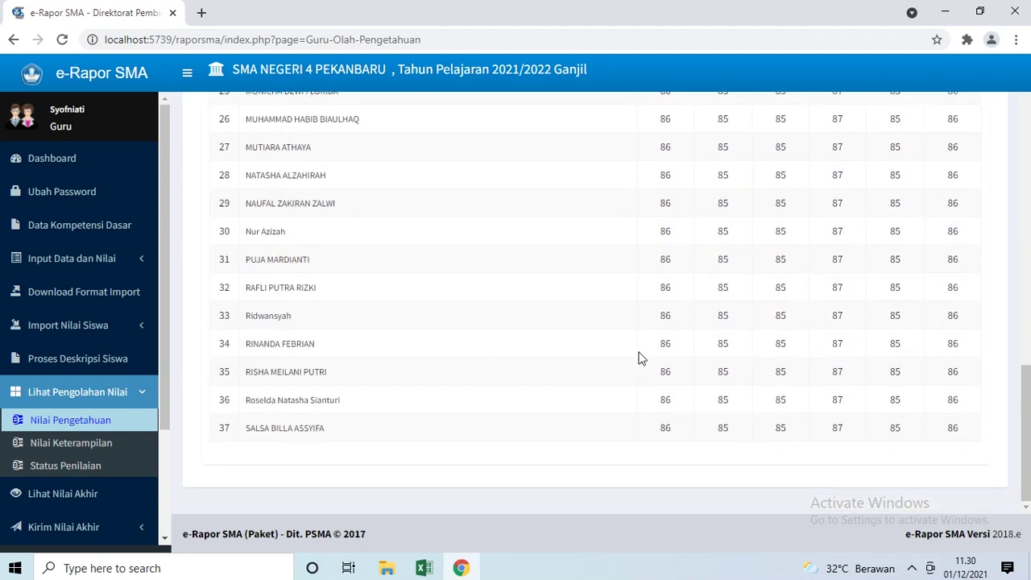
Step: View the processed skills grades for class X IPS 1, subject Geografi, sub-field Umum / Tanpa sub bidang
left_click(80, 444)
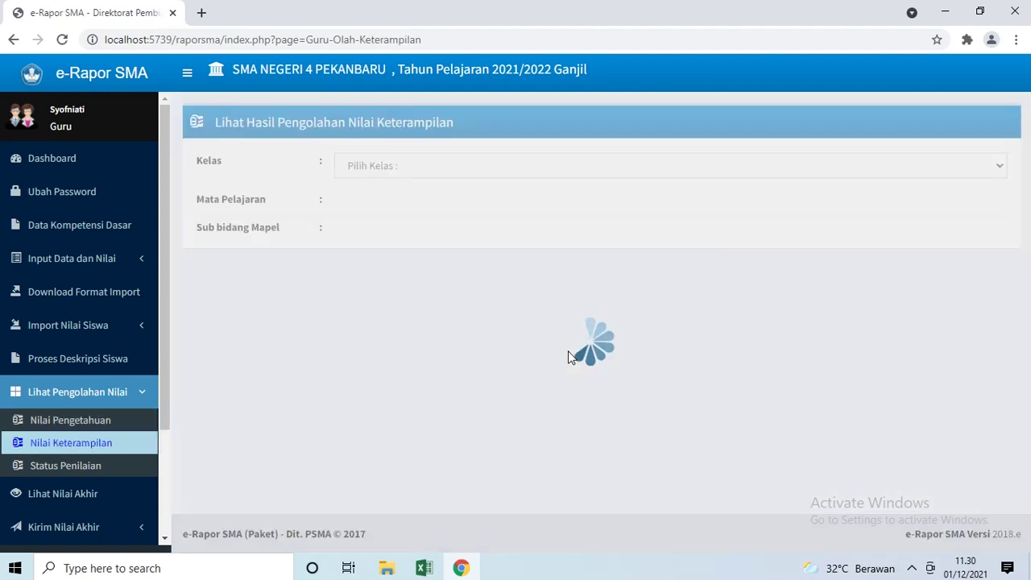
left_click(476, 161)
left_click(443, 202)
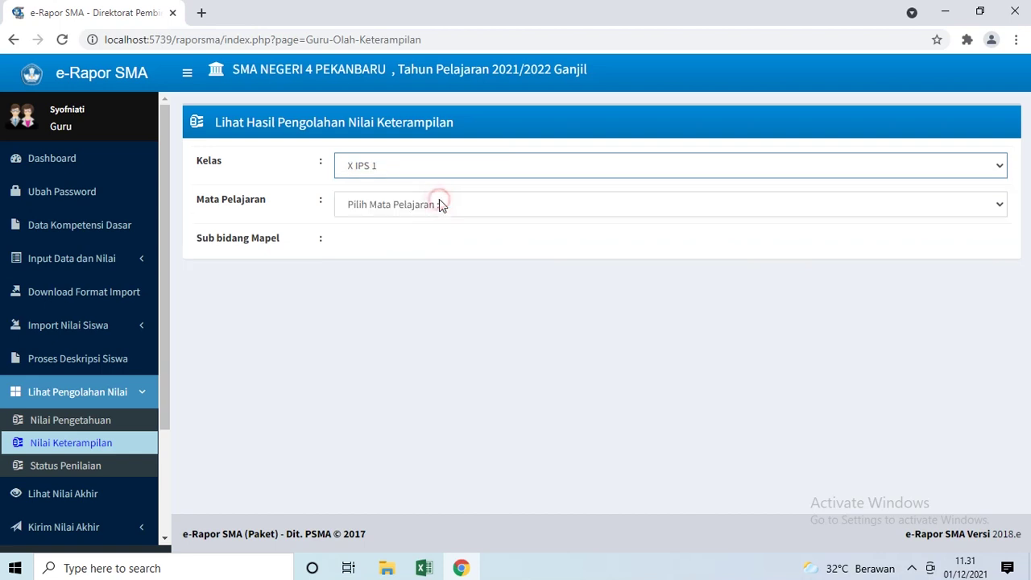
left_click(435, 203)
left_click(413, 236)
left_click(410, 243)
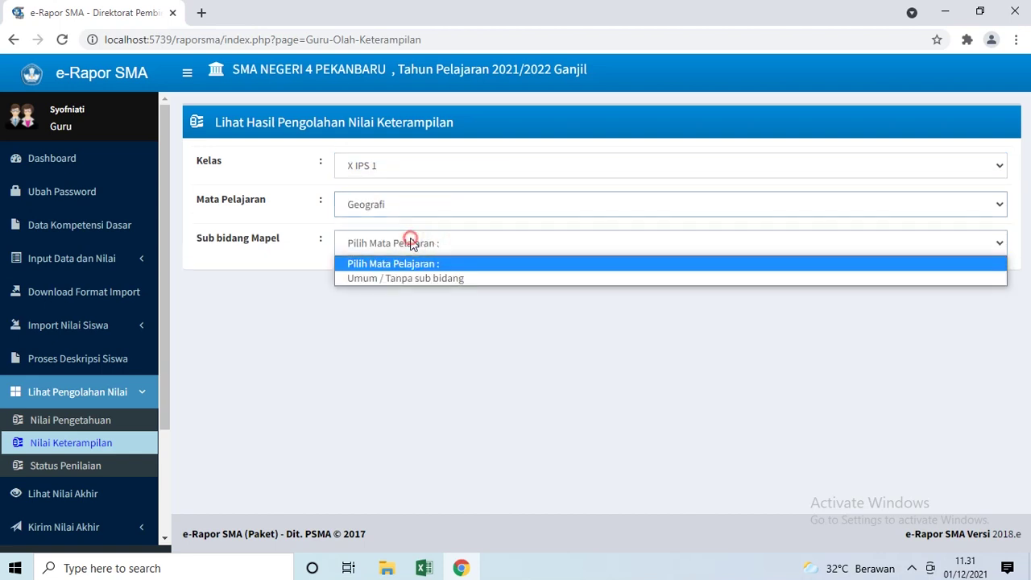
left_click(397, 273)
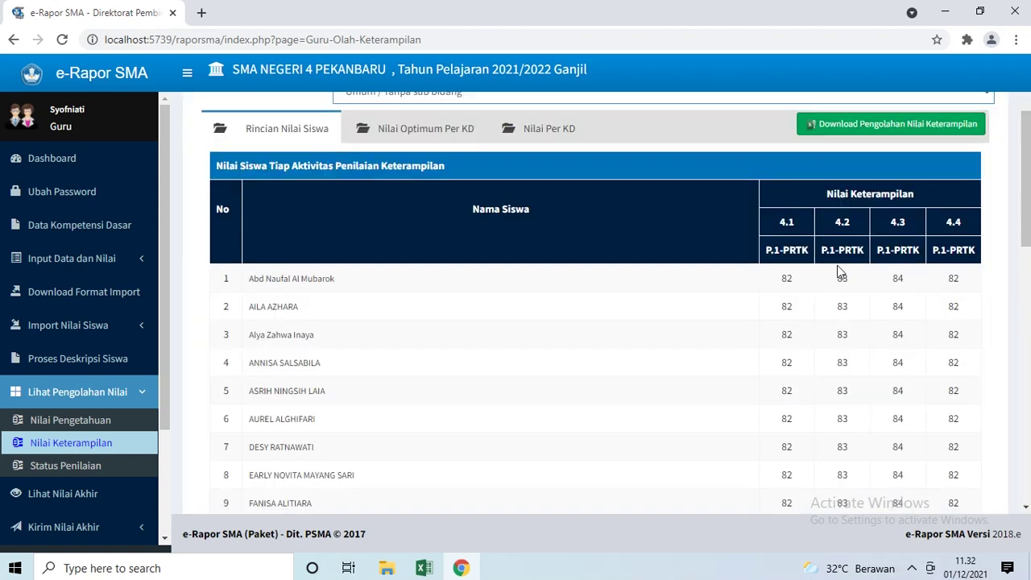
scroll(838, 266, "down", 9)
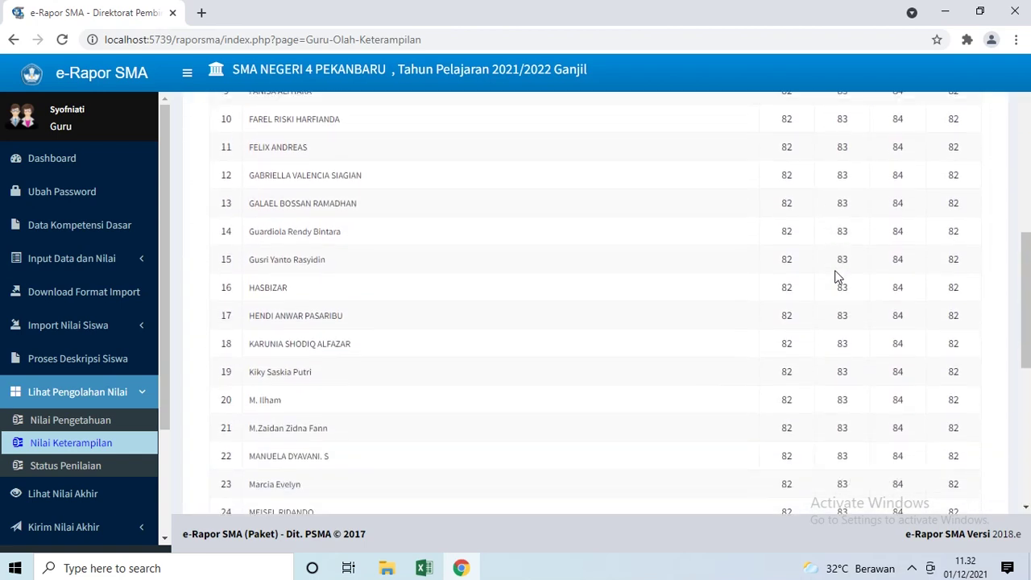
scroll(837, 282, "down", 1)
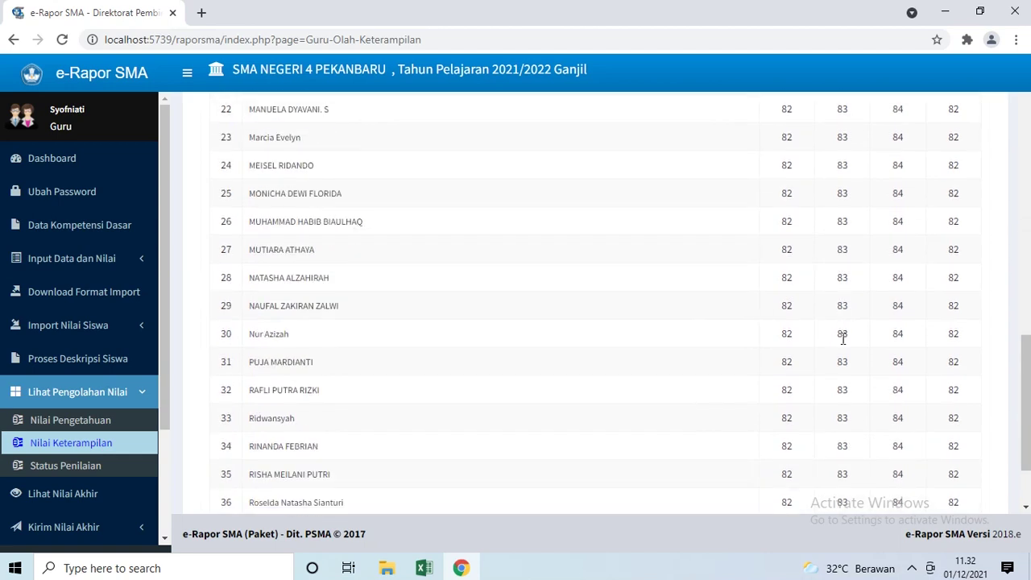
left_click(114, 263)
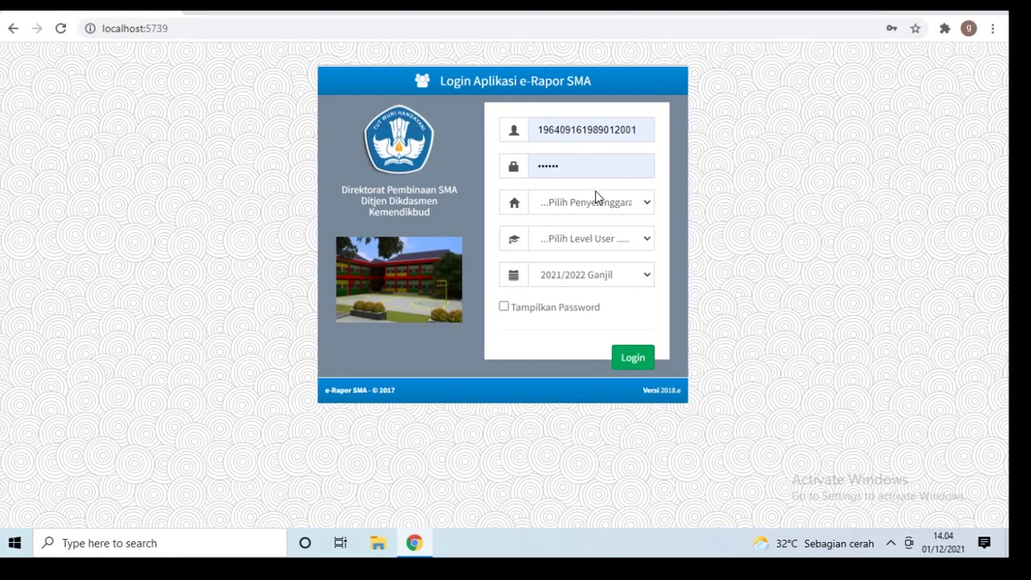
Step: Log in to e-Rapor SMA with Sistem Paket and user level Guru, declining to move the saved password to the Google account
left_click(595, 202)
left_click(588, 234)
left_click(588, 239)
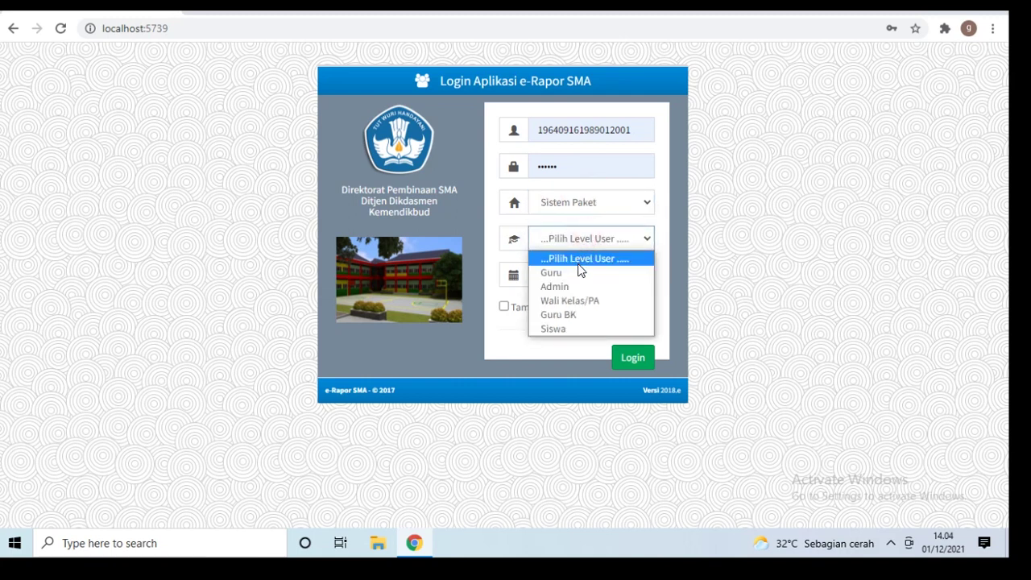
left_click(577, 272)
left_click(626, 360)
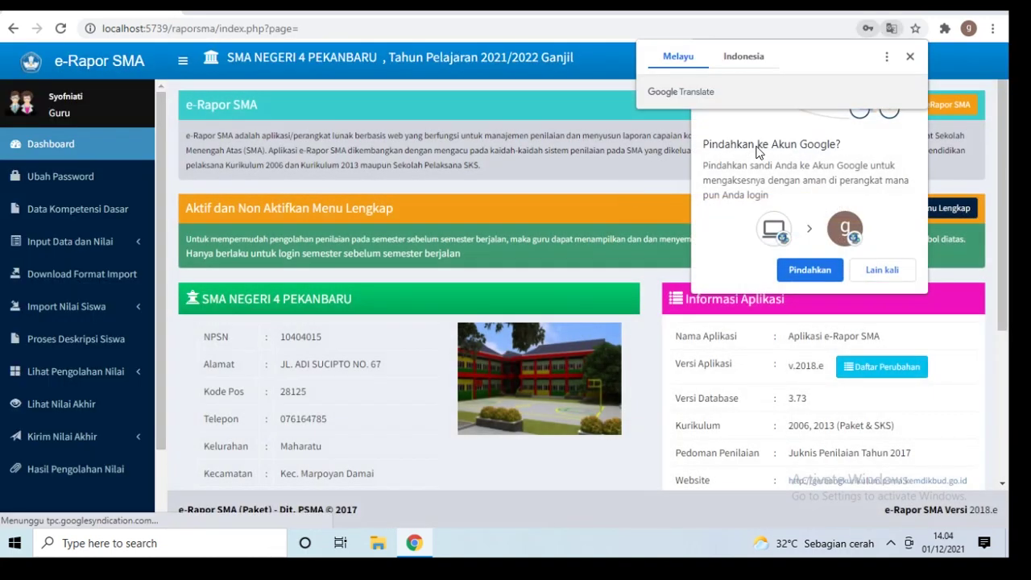
left_click(871, 268)
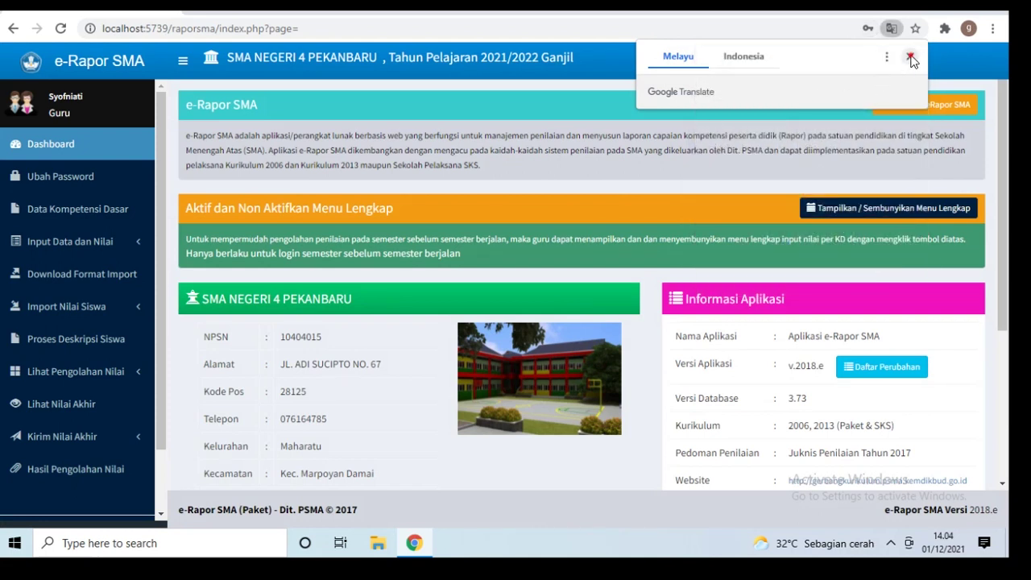
Step: Dismiss the Google Translate popup and open the Input Nilai Sikap Spiritual page
left_click(909, 60)
left_click(108, 242)
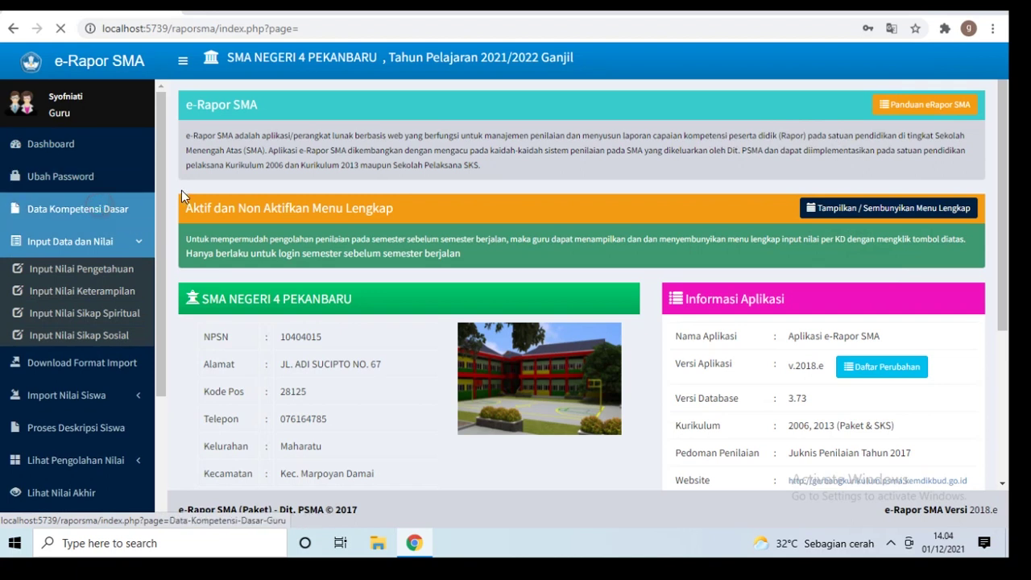
scroll(113, 266, "down", 2)
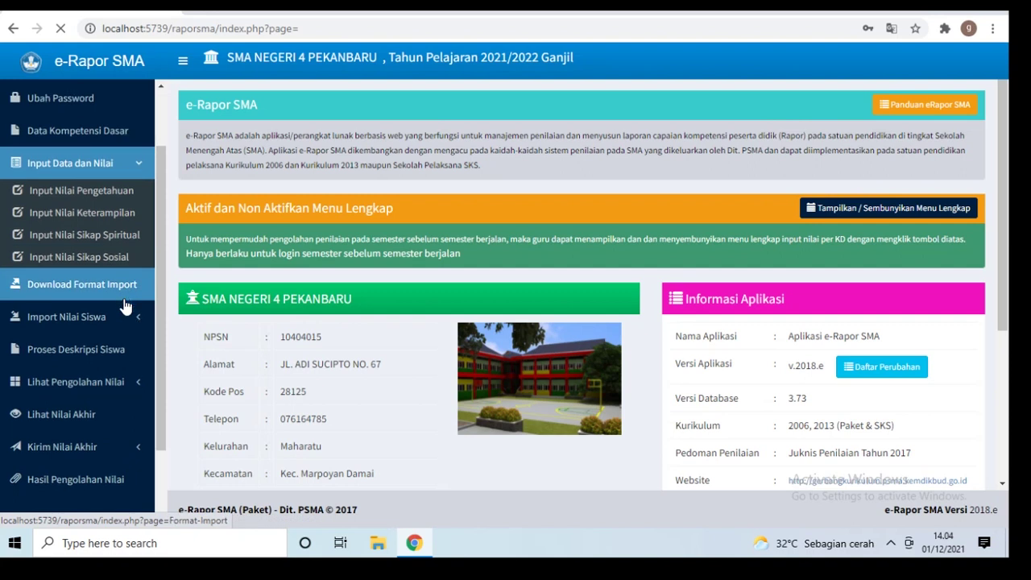
scroll(121, 288, "down", 2)
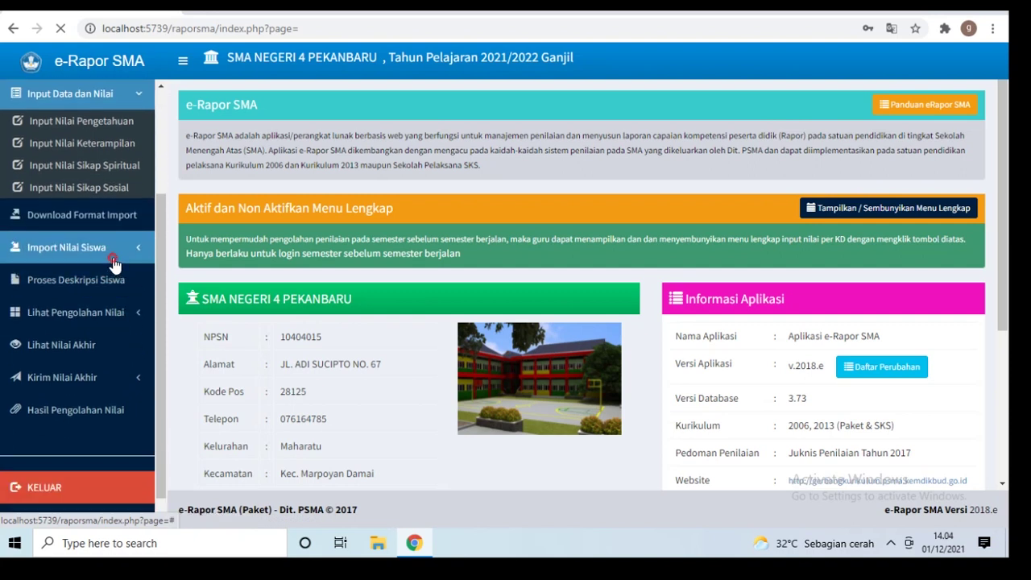
left_click(114, 263)
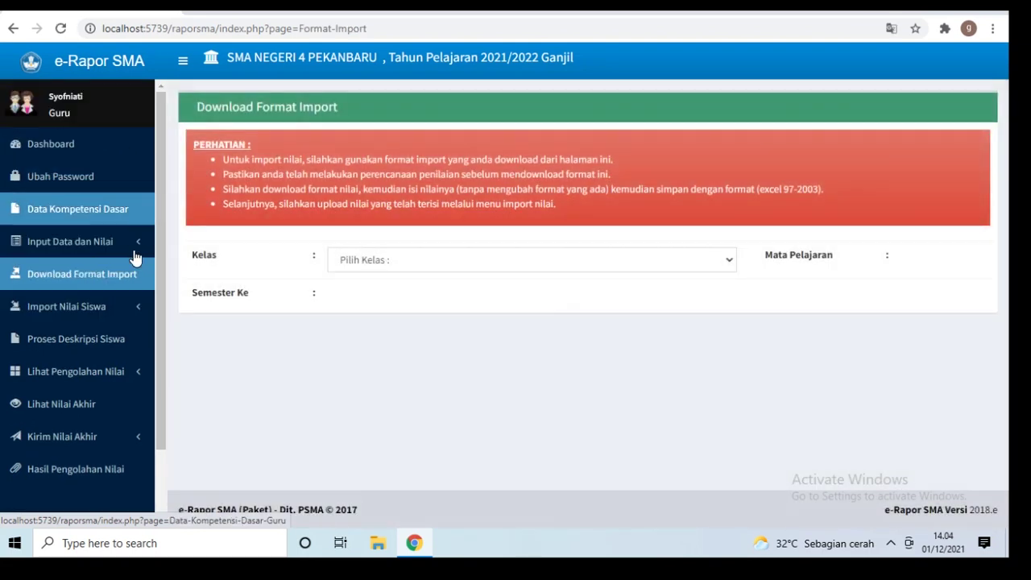
left_click(131, 245)
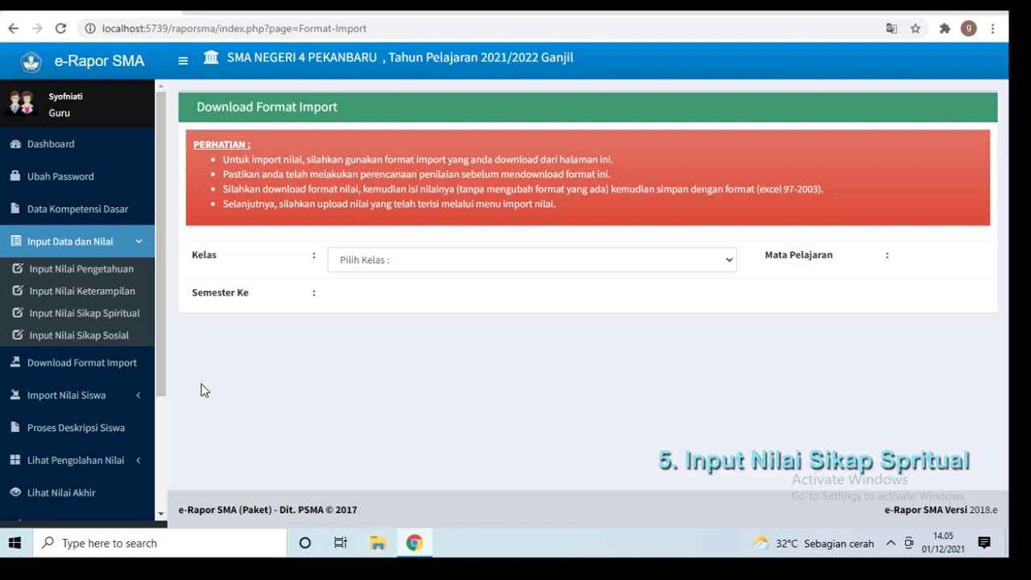
left_click(108, 314)
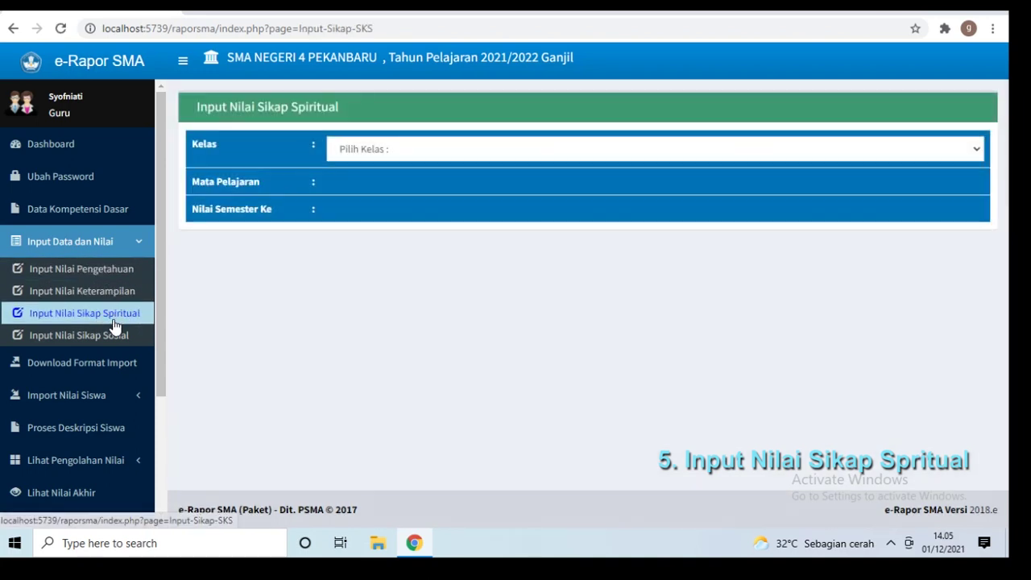
Step: Load the spiritual attitude ratings for class X IPS 1, subject Geografi, Semester 1, and look through the student list
left_click(375, 154)
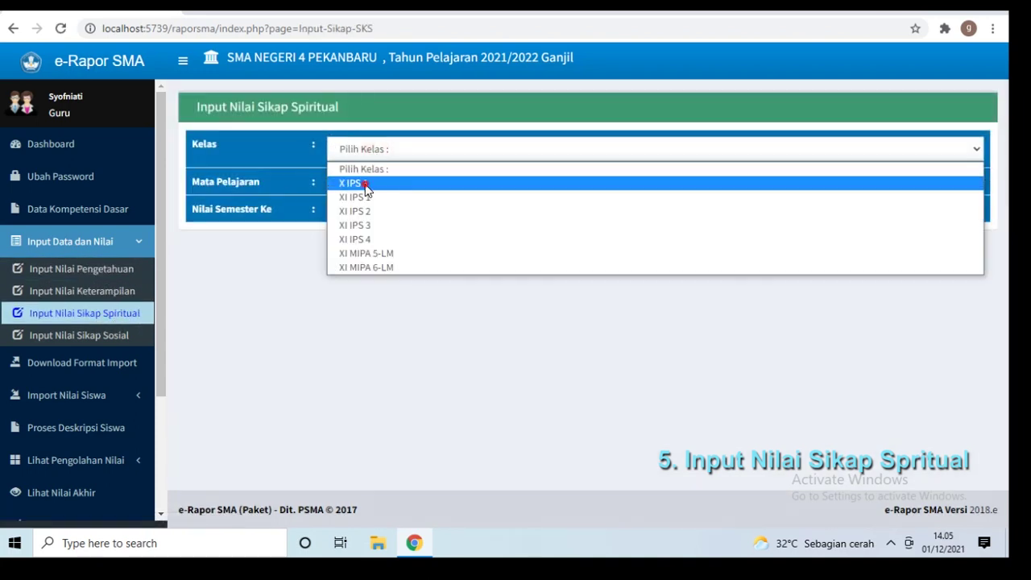
left_click(370, 182)
left_click(367, 189)
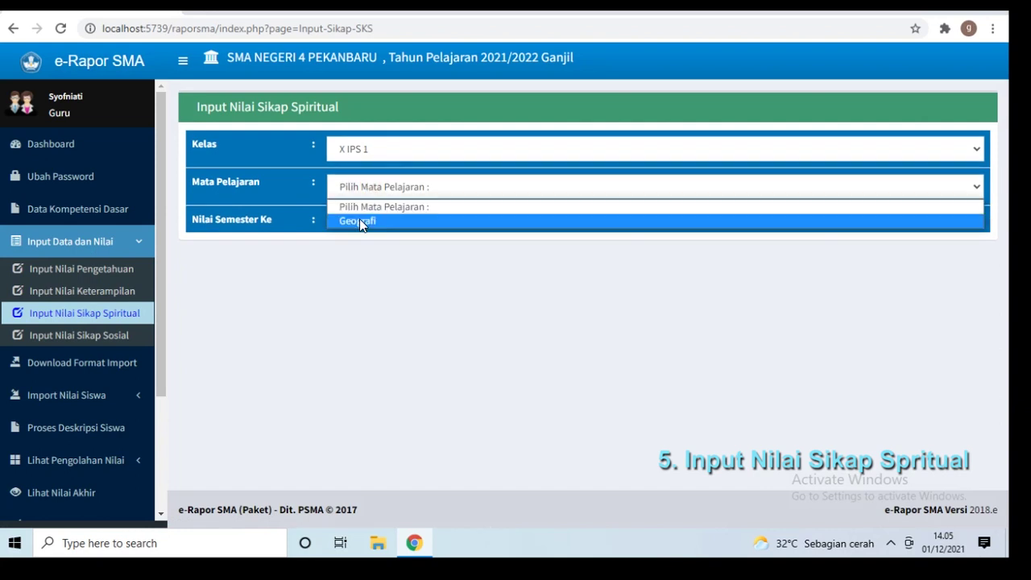
left_click(359, 219)
left_click(358, 226)
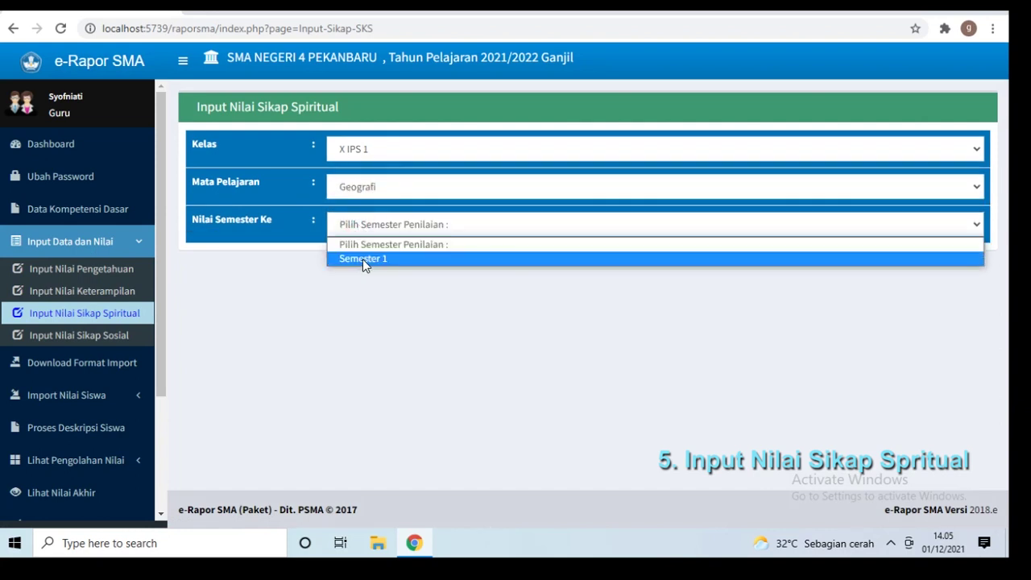
left_click(362, 258)
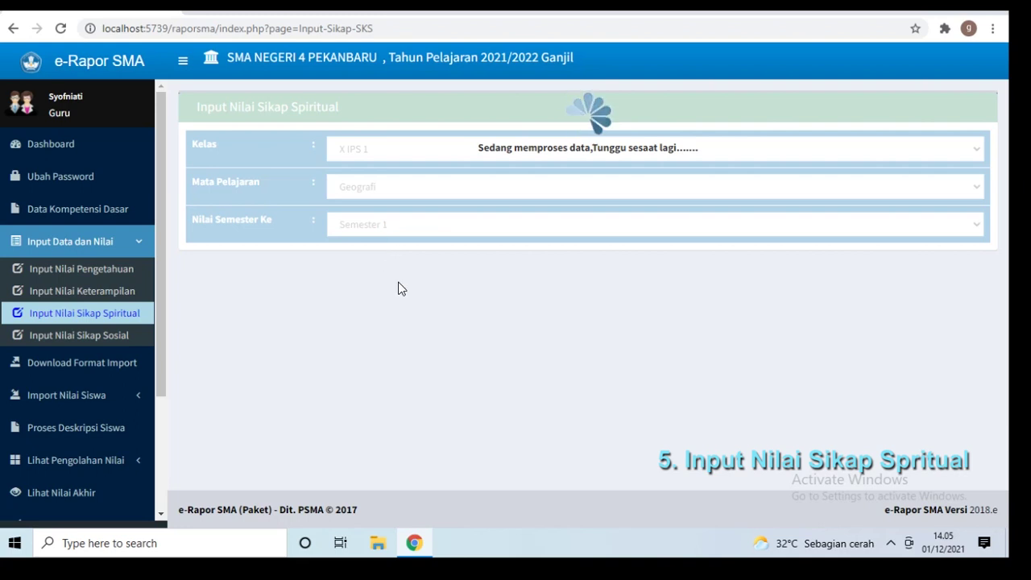
scroll(567, 321, "down", 7)
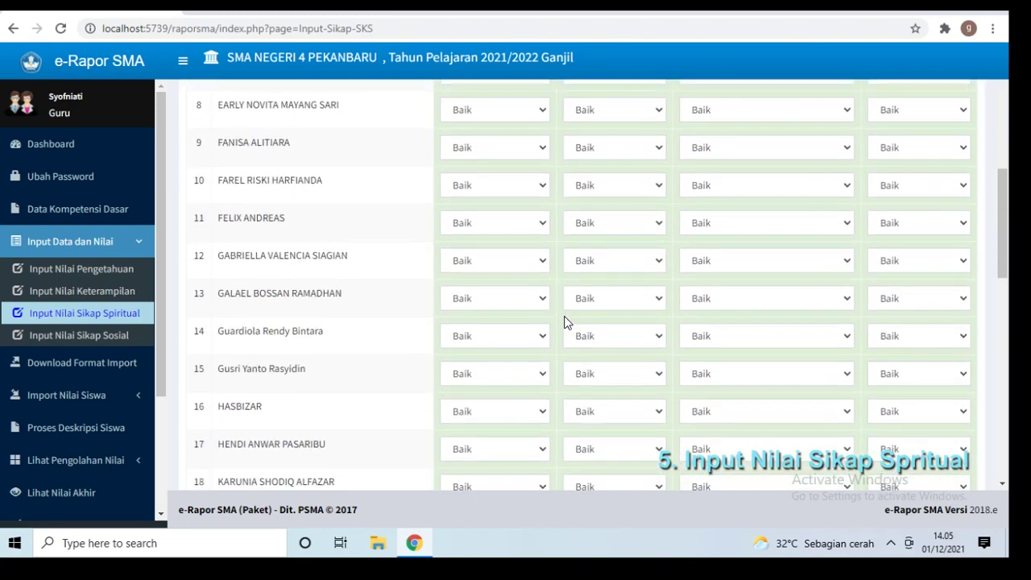
scroll(567, 321, "up", 7)
scroll(567, 322, "up", 1)
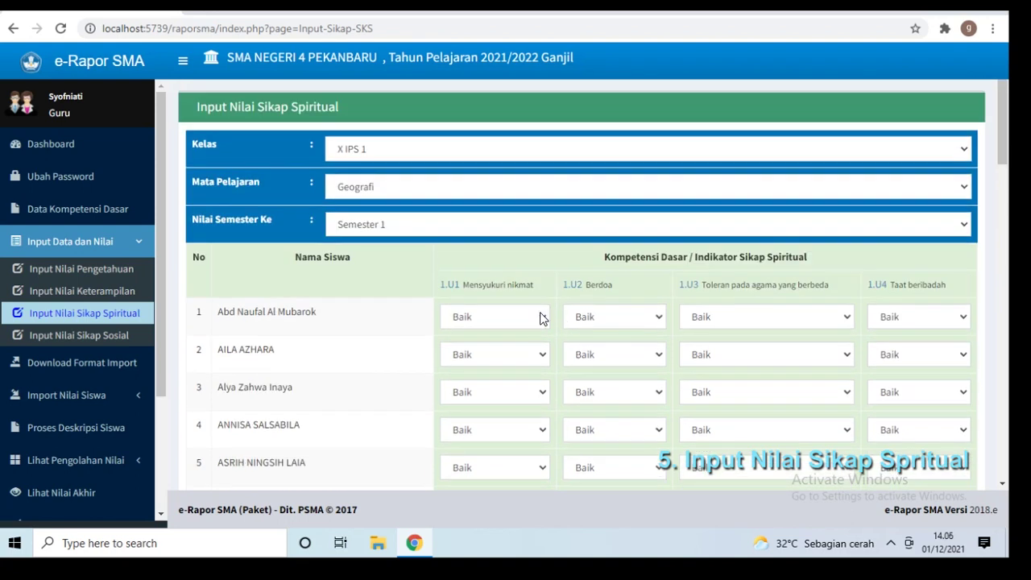
Step: Check the rating options for student 1's Mensyukuri nikmat and Berdoa and student 5's Berdoa, keeping Baik for each
left_click(535, 319)
left_click(516, 335)
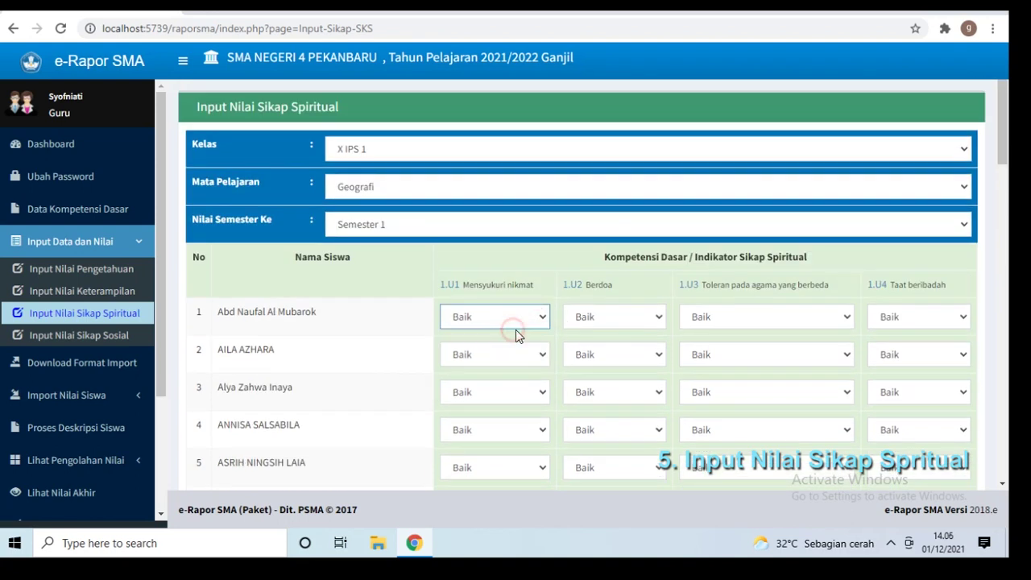
left_click(596, 315)
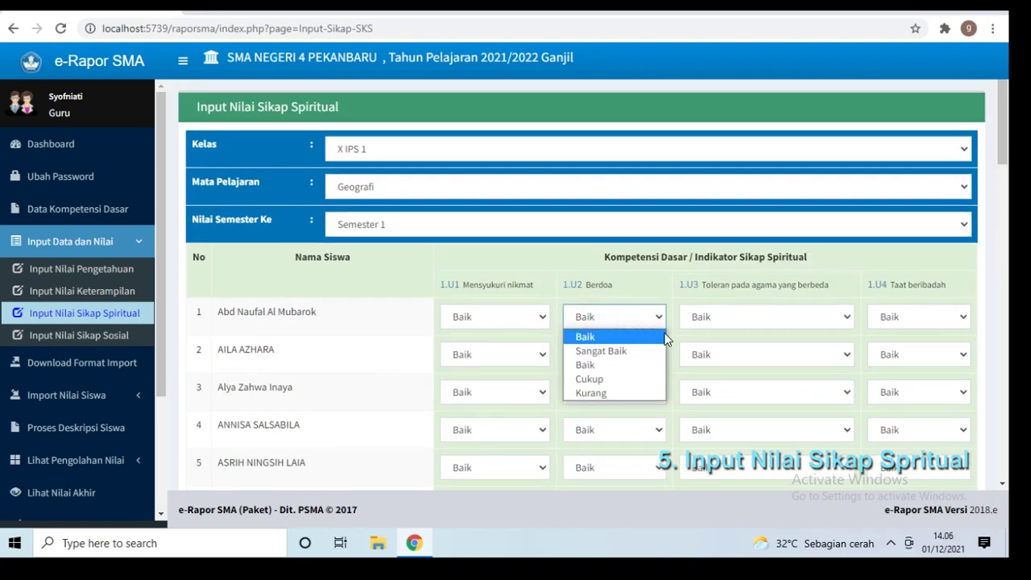
left_click(616, 319)
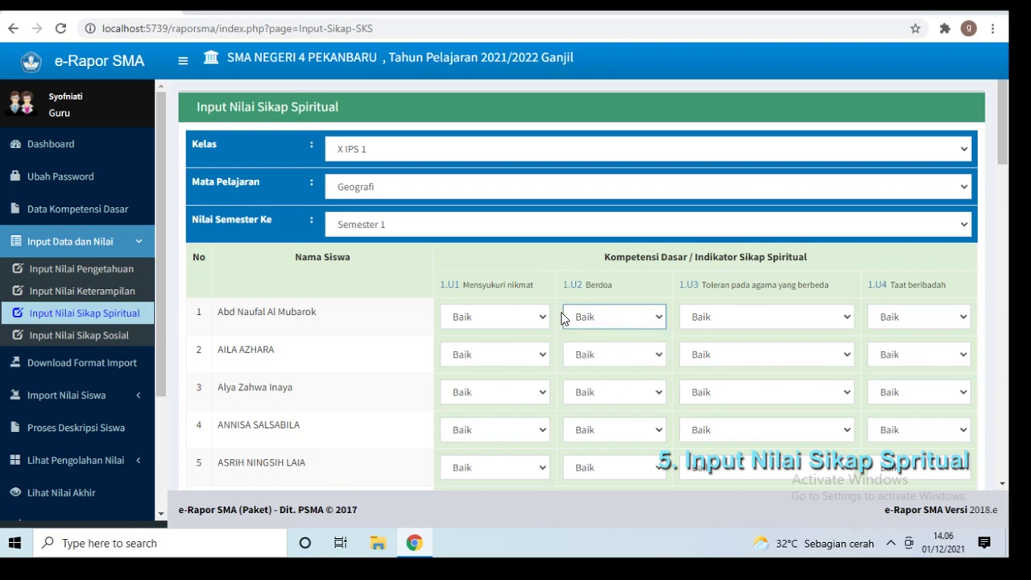
scroll(564, 317, "down", 1)
left_click(490, 245)
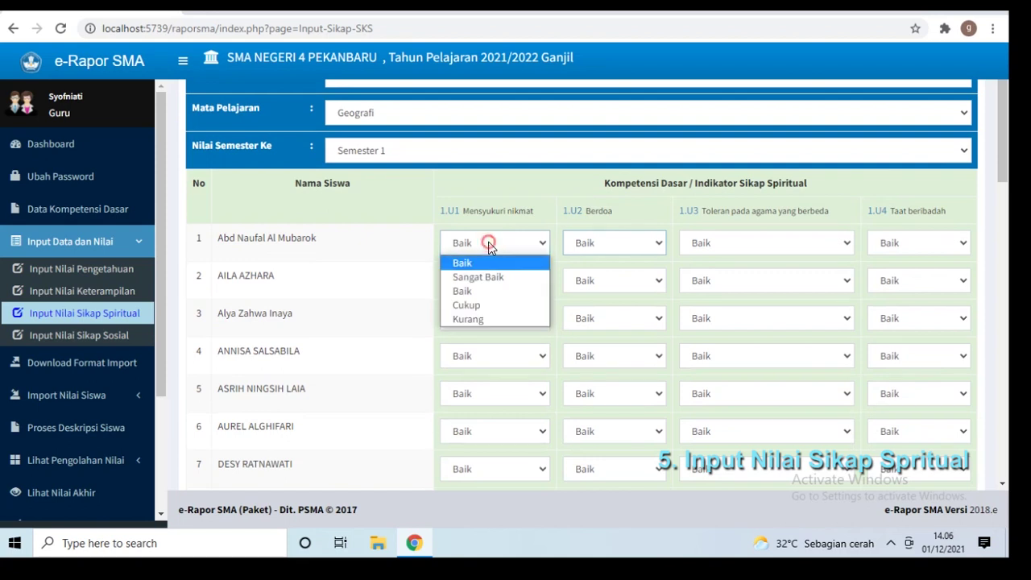
left_click(480, 263)
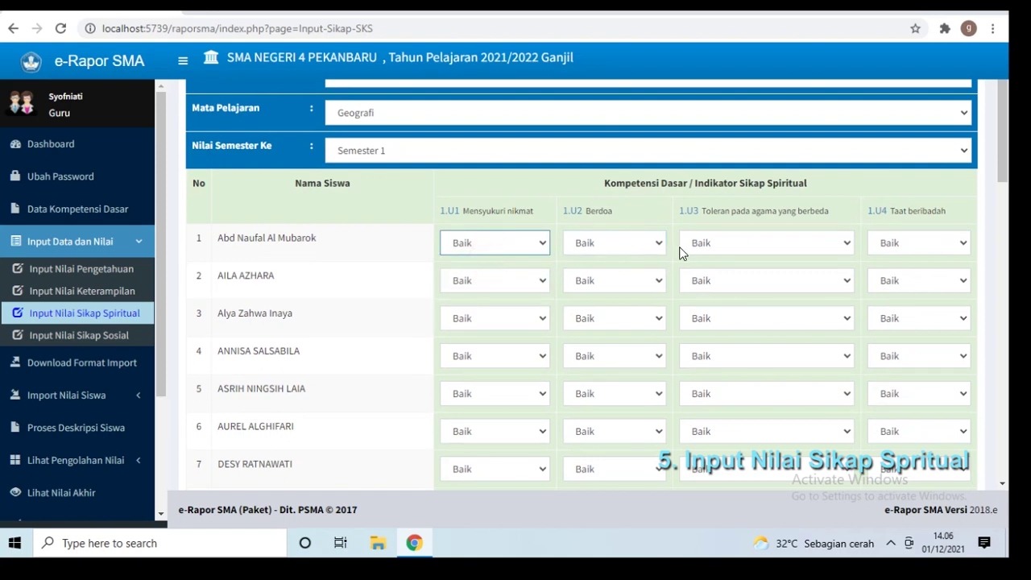
scroll(683, 246, "down", 2)
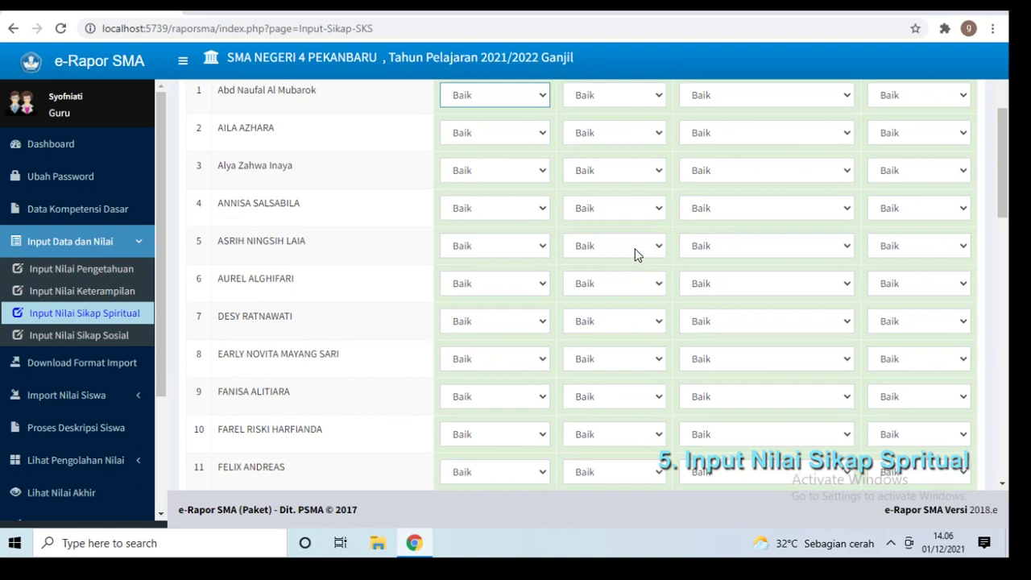
left_click(635, 249)
left_click(615, 267)
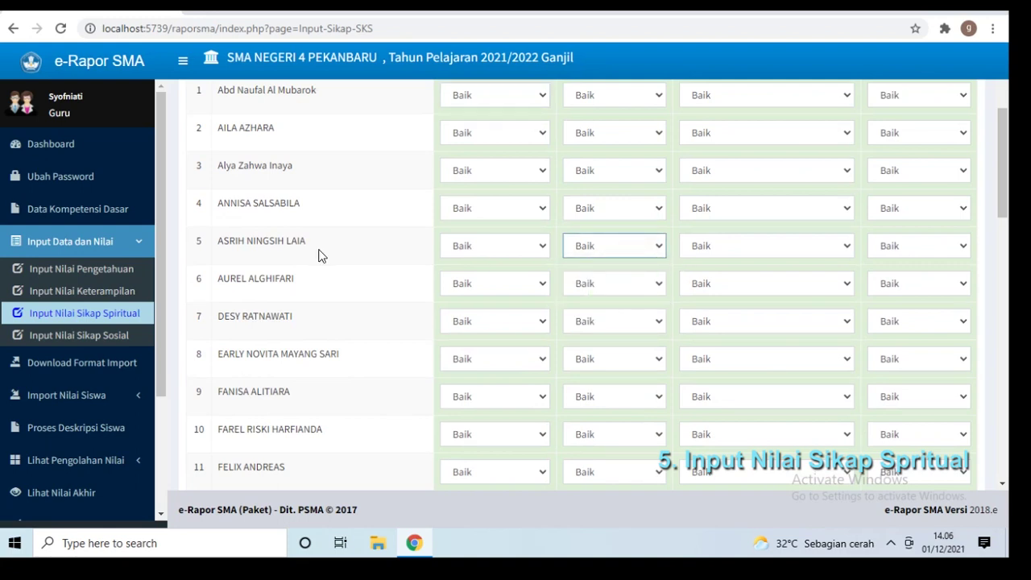
Step: Set all four spiritual attitude indicators of student number 8 to Sangat Baik
scroll(326, 269, "down", 2)
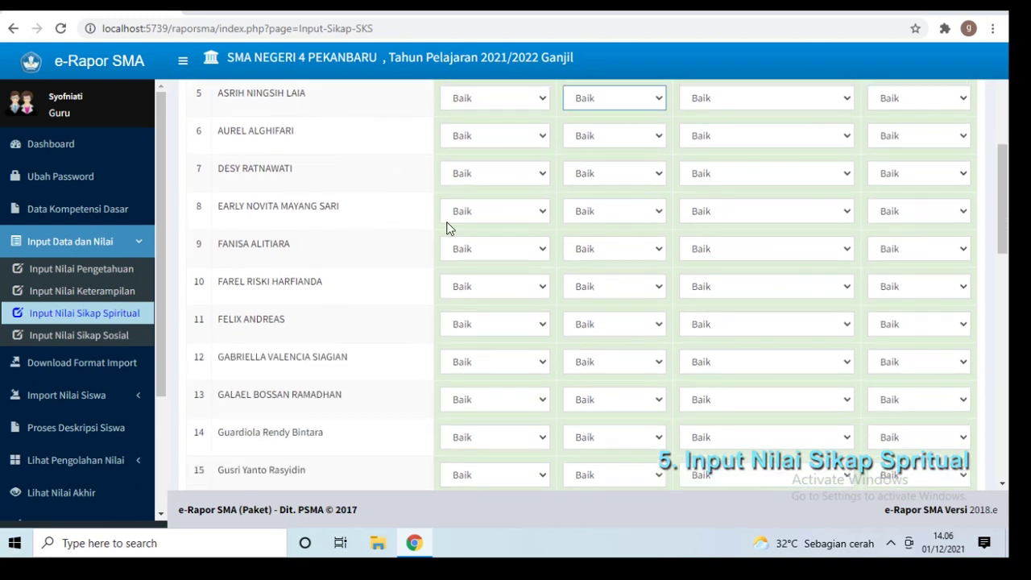
left_click(475, 219)
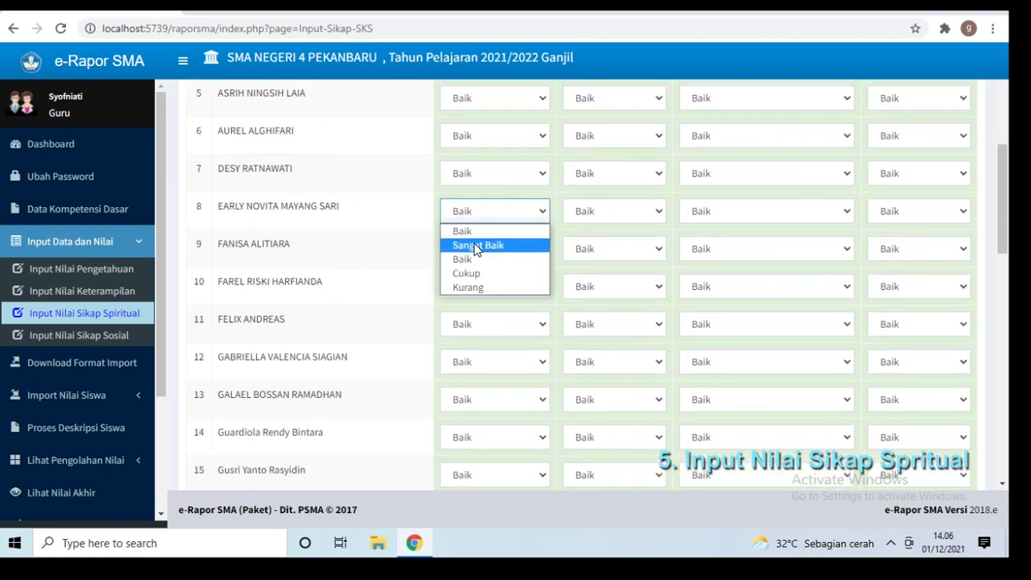
left_click(475, 244)
left_click(600, 214)
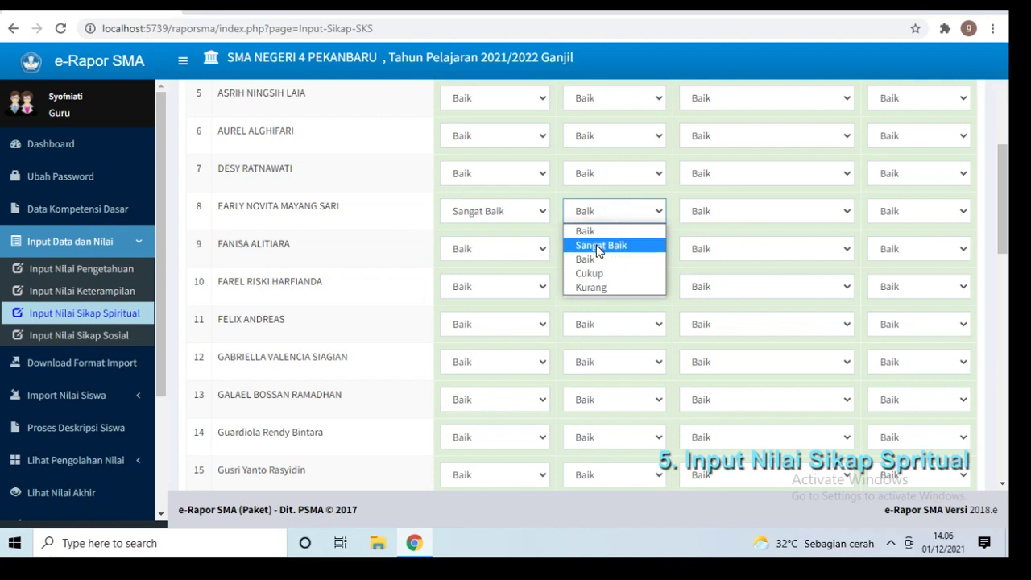
left_click(600, 243)
left_click(725, 215)
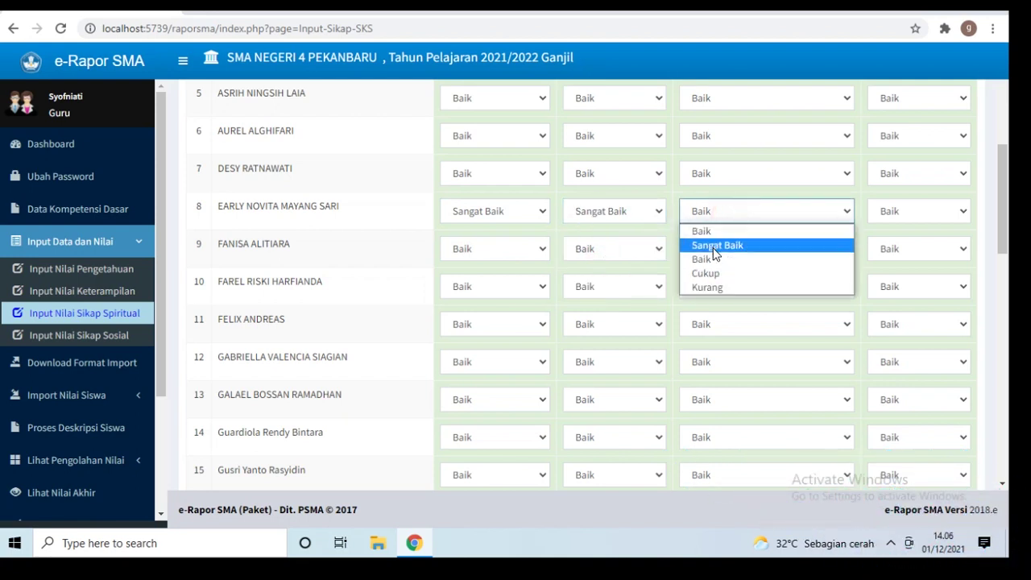
left_click(712, 252)
left_click(868, 213)
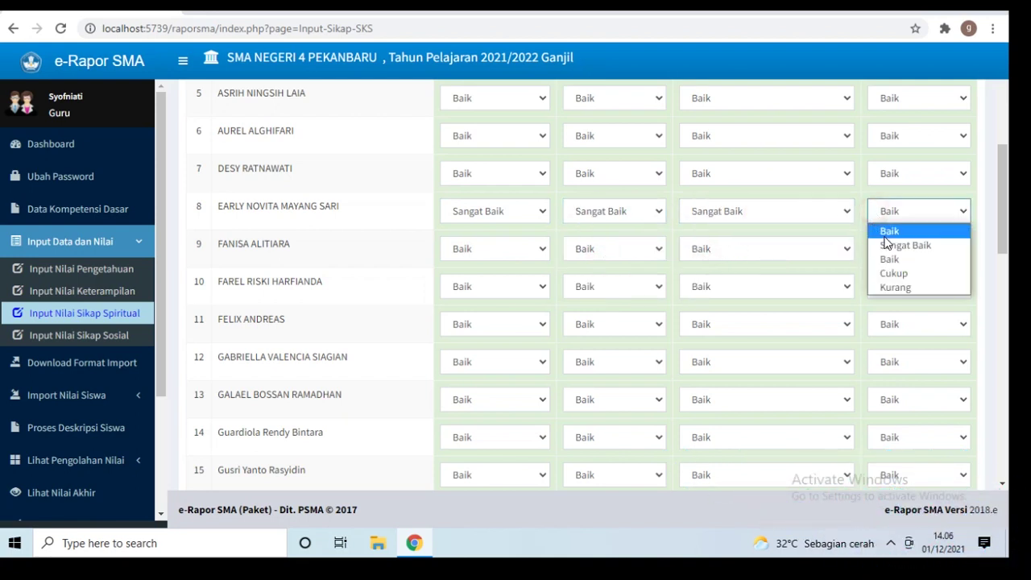
left_click(888, 247)
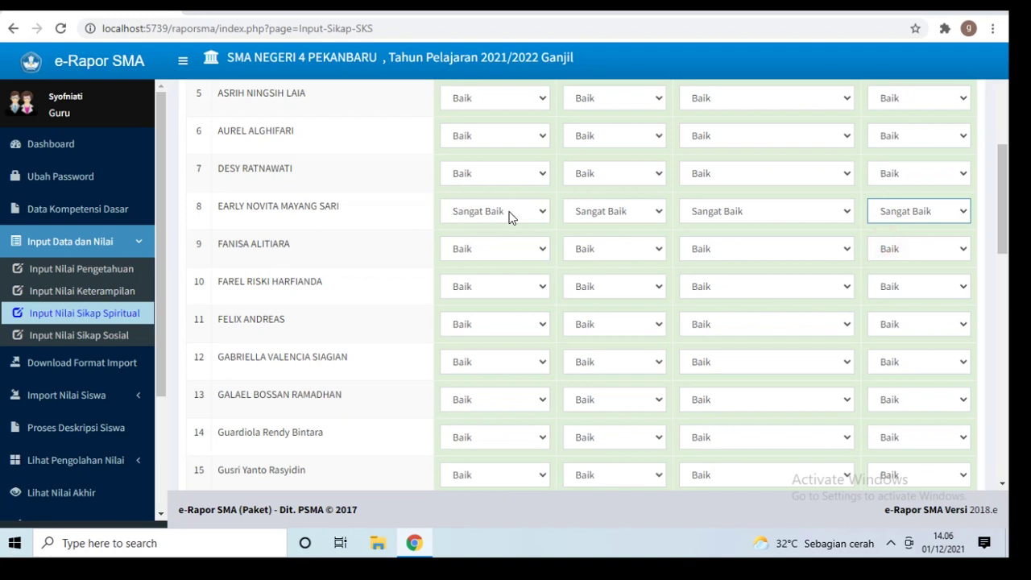
Step: Set the Mensyukuri nikmat and Berdoa ratings of student number 21 to Cukup
scroll(555, 213, "down", 5)
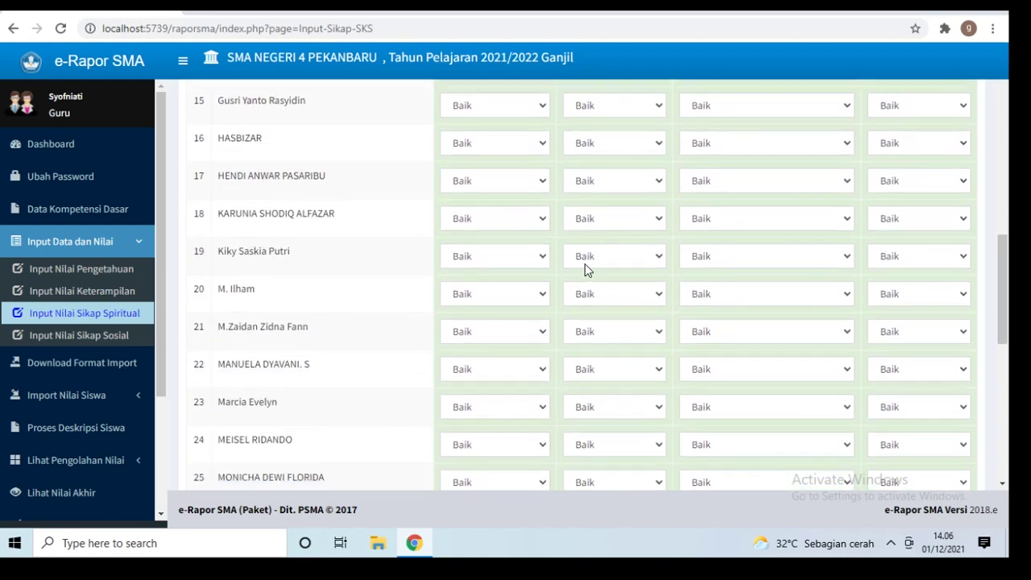
scroll(587, 270, "down", 1)
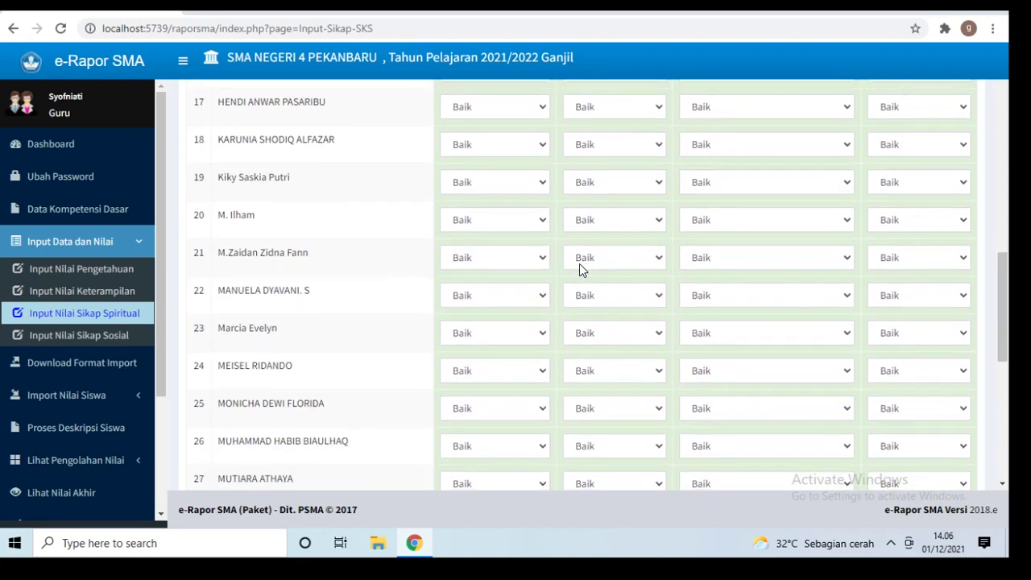
left_click(522, 267)
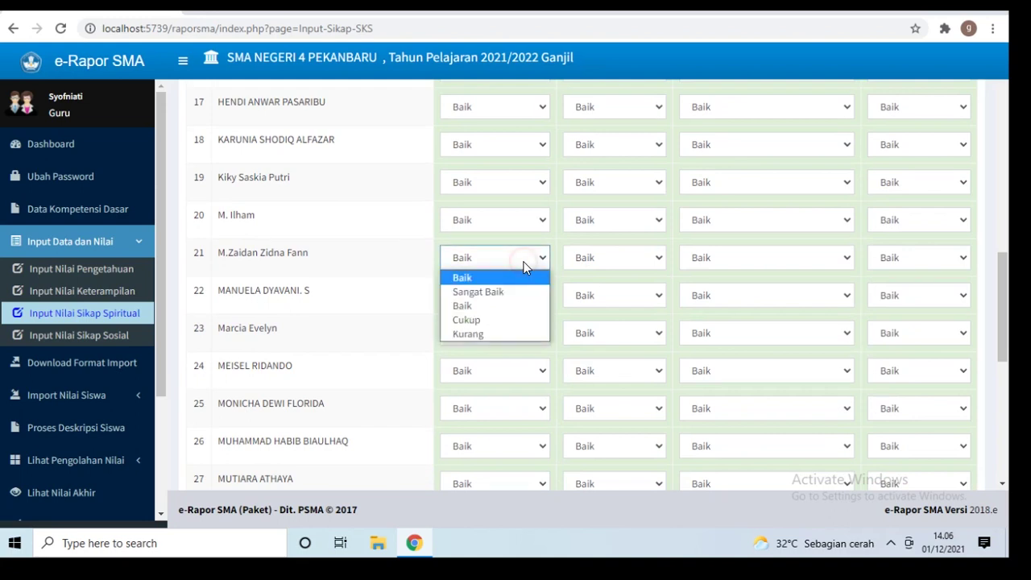
left_click(505, 319)
left_click(600, 265)
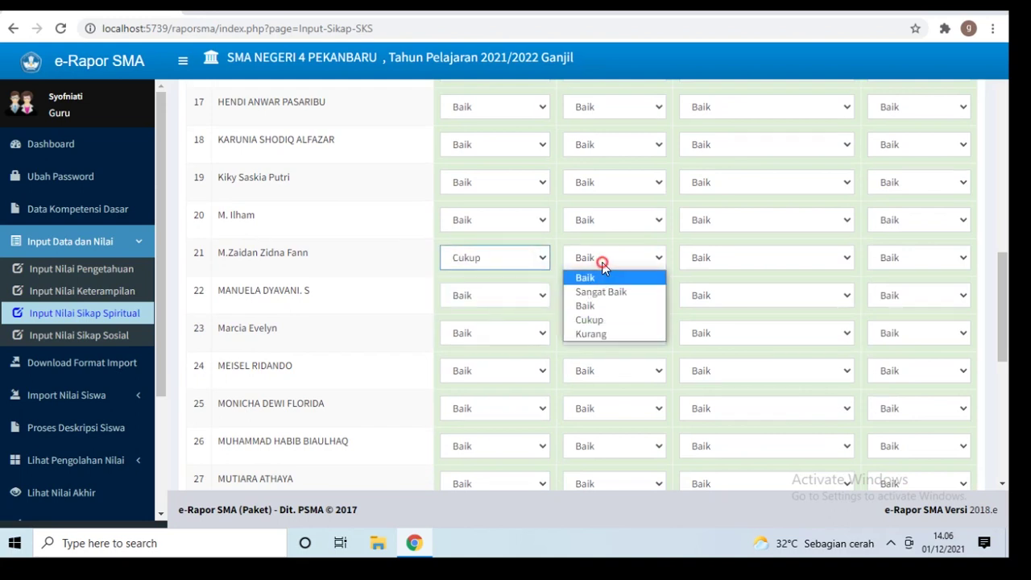
left_click(599, 318)
Step: Review the spiritual attitude ratings across the class list, keeping Baik for student number 3's Mensyukuri nikmat
scroll(599, 320, "down", 1)
scroll(600, 321, "down", 6)
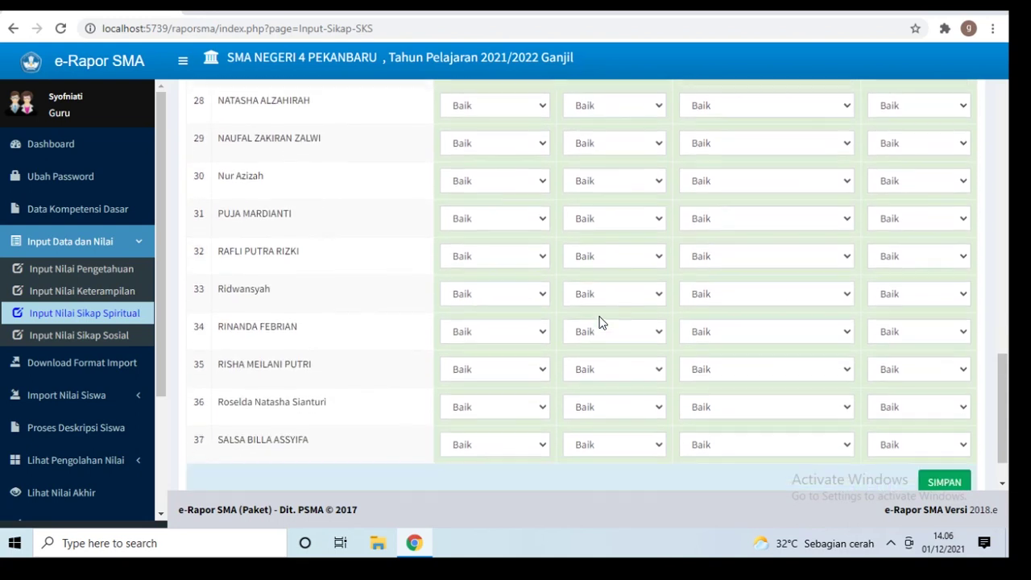
scroll(587, 313, "up", 2)
scroll(587, 310, "up", 12)
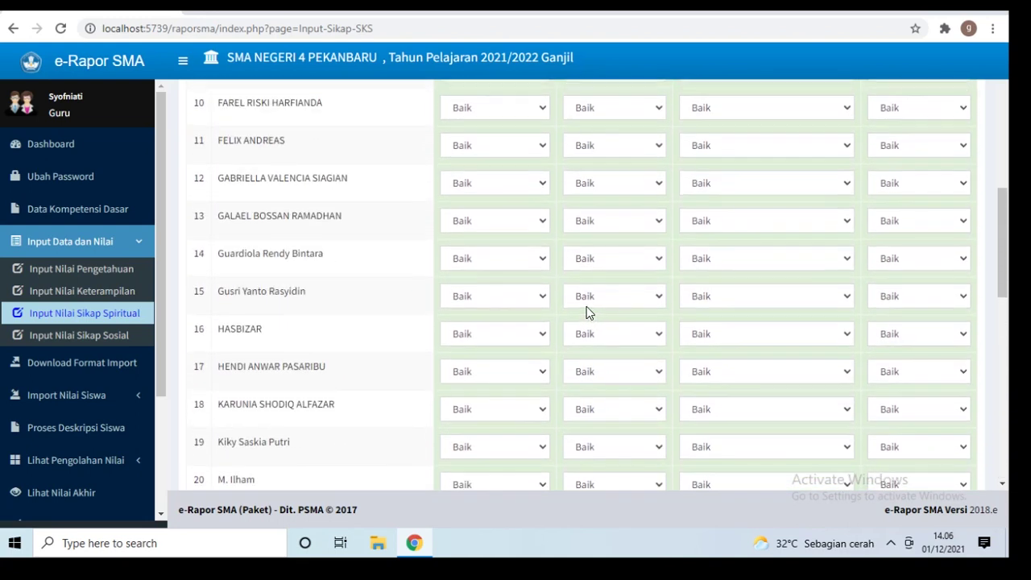
scroll(547, 269, "up", 1)
scroll(555, 272, "down", 2)
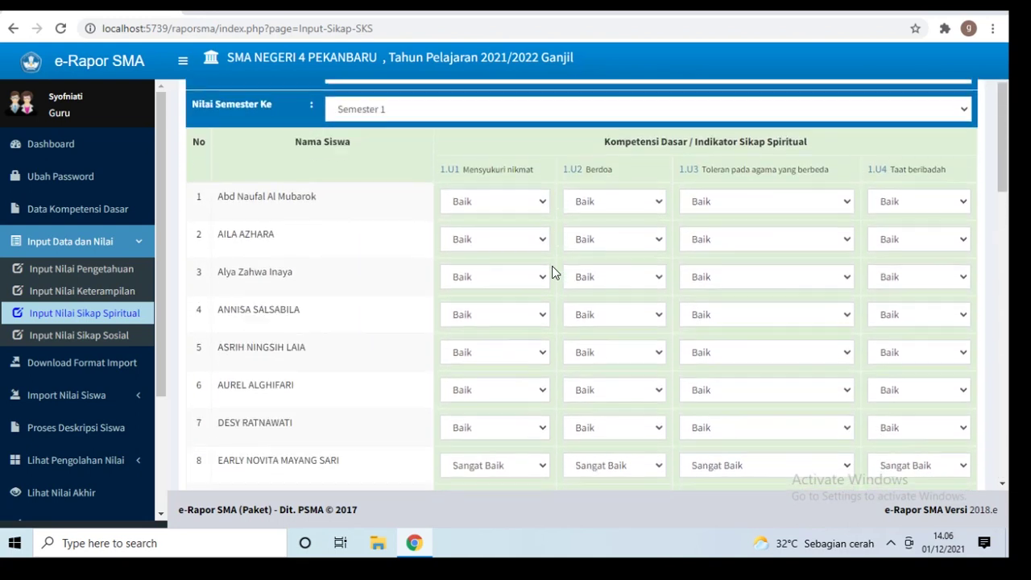
left_click(533, 244)
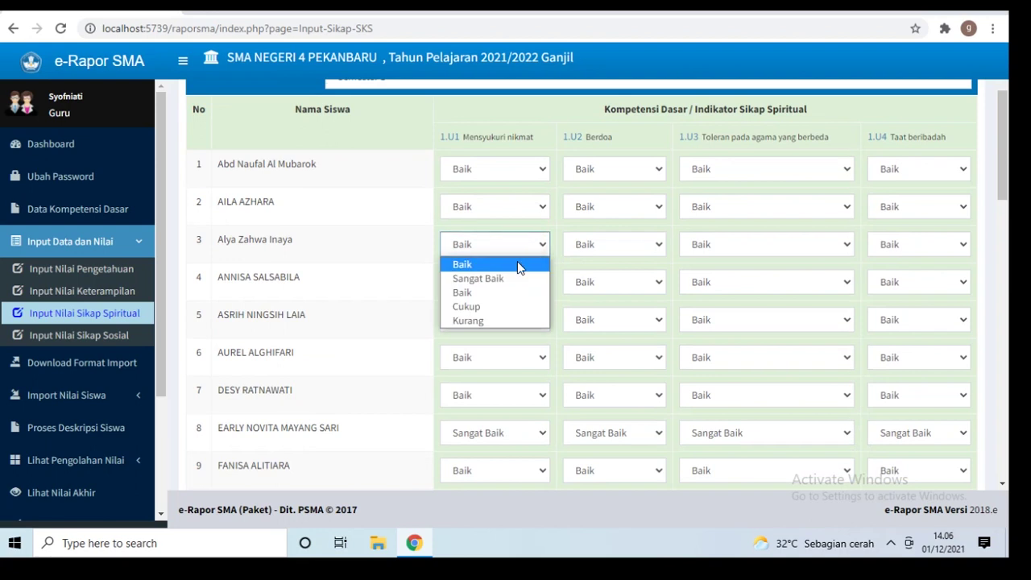
left_click(523, 264)
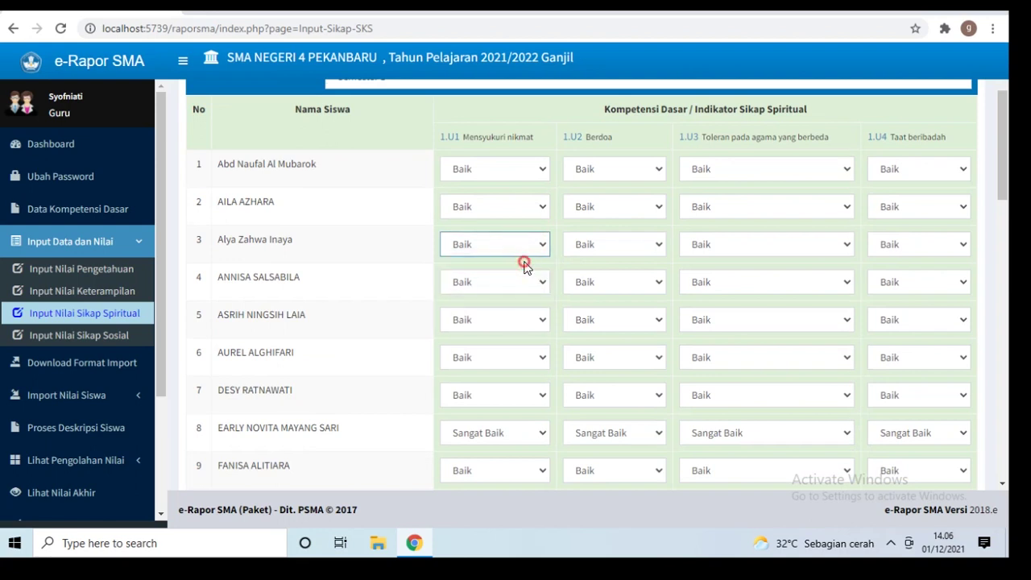
scroll(642, 271, "down", 8)
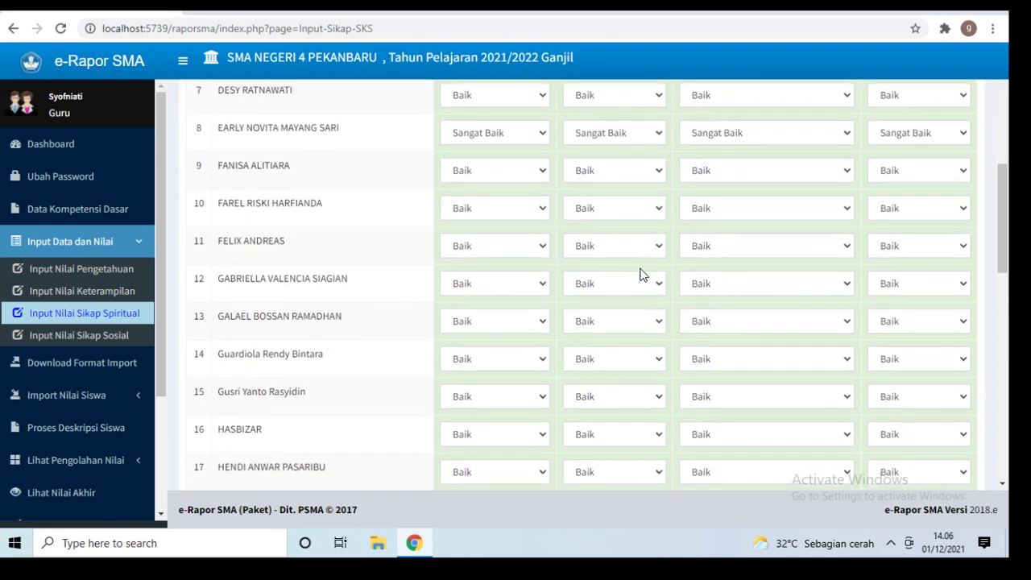
Step: Review the class's spiritual attitude ratings, keeping Baik for student number 27's Toleran pada agama yang berbeda, and save them
scroll(636, 282, "up", 10)
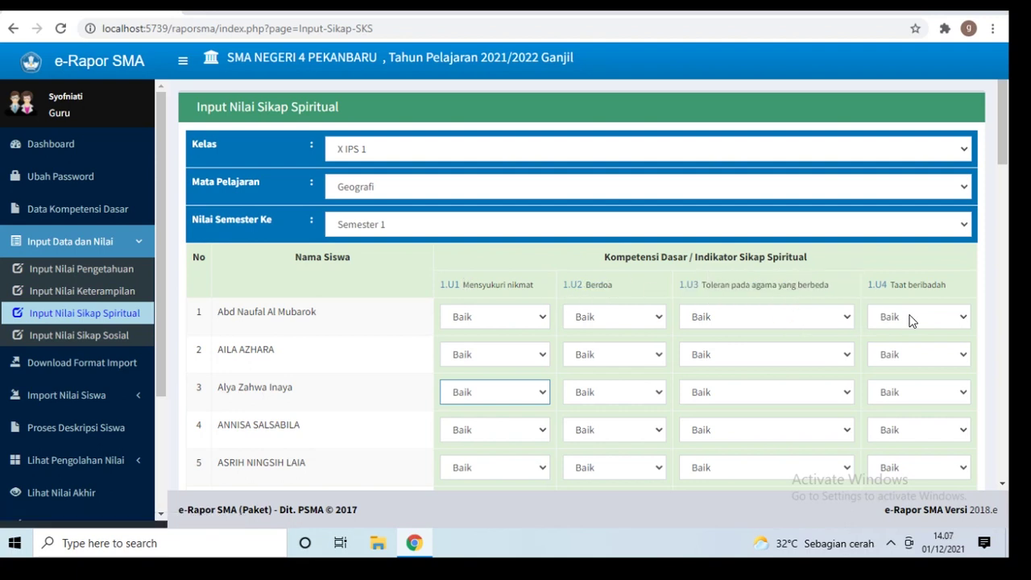
scroll(893, 292, "down", 8)
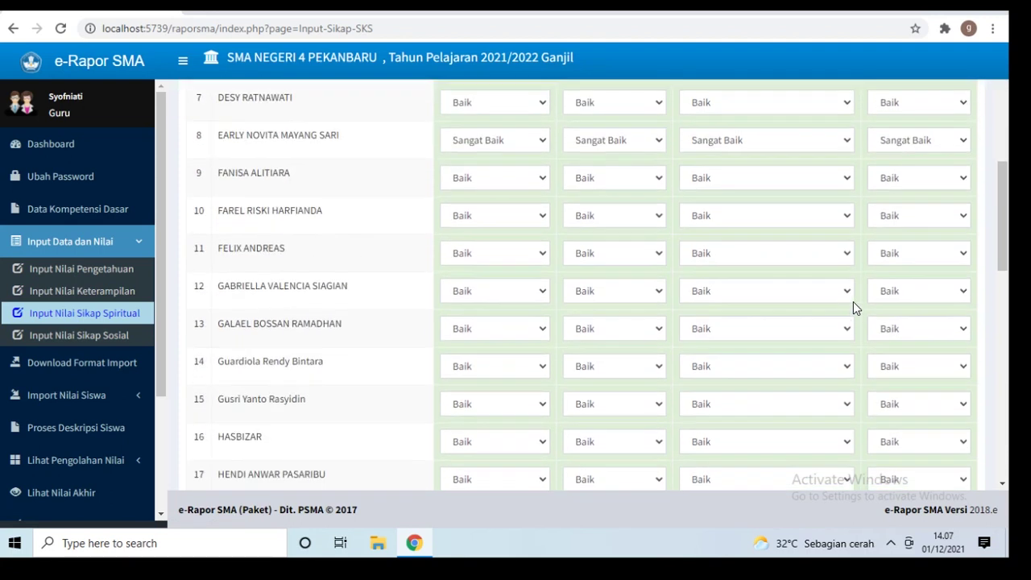
scroll(853, 307, "down", 3)
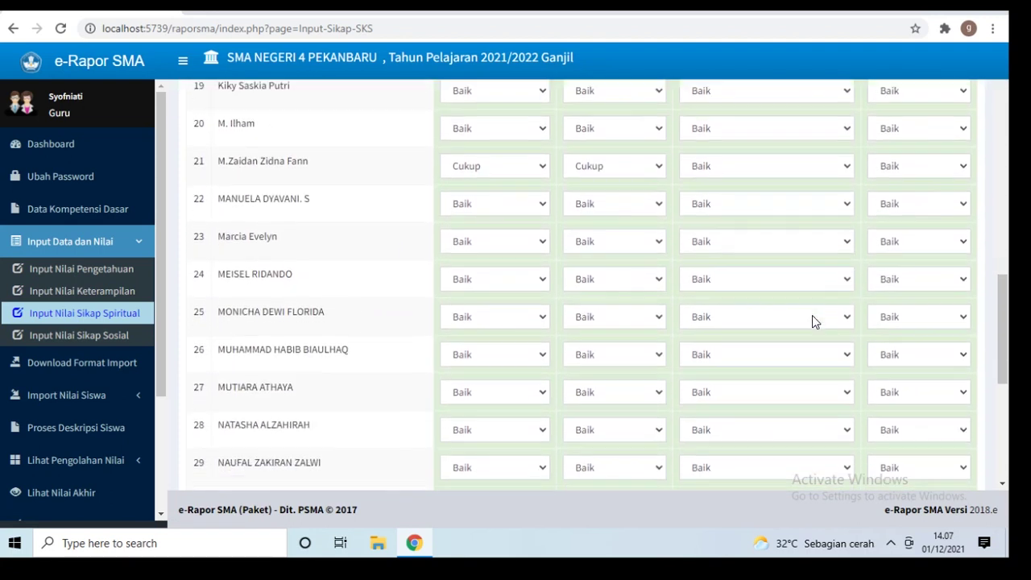
scroll(809, 314, "down", 2)
left_click(772, 266)
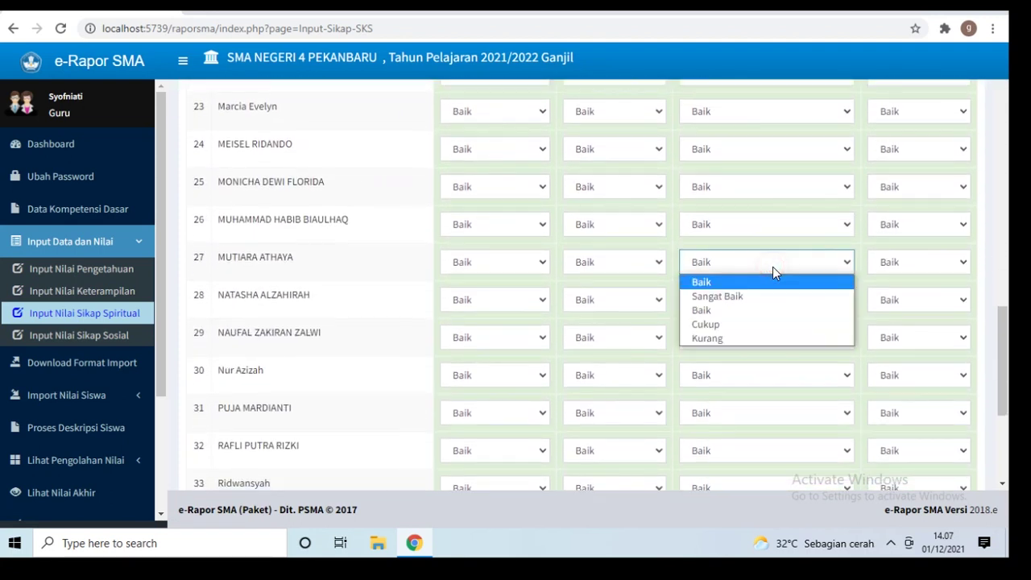
left_click(761, 276)
scroll(810, 311, "down", 3)
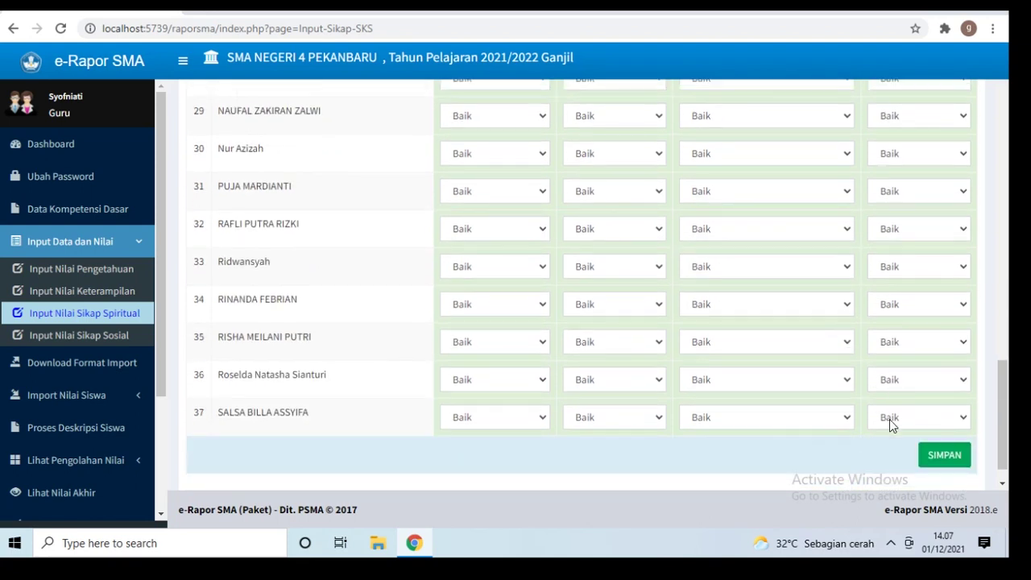
left_click(934, 454)
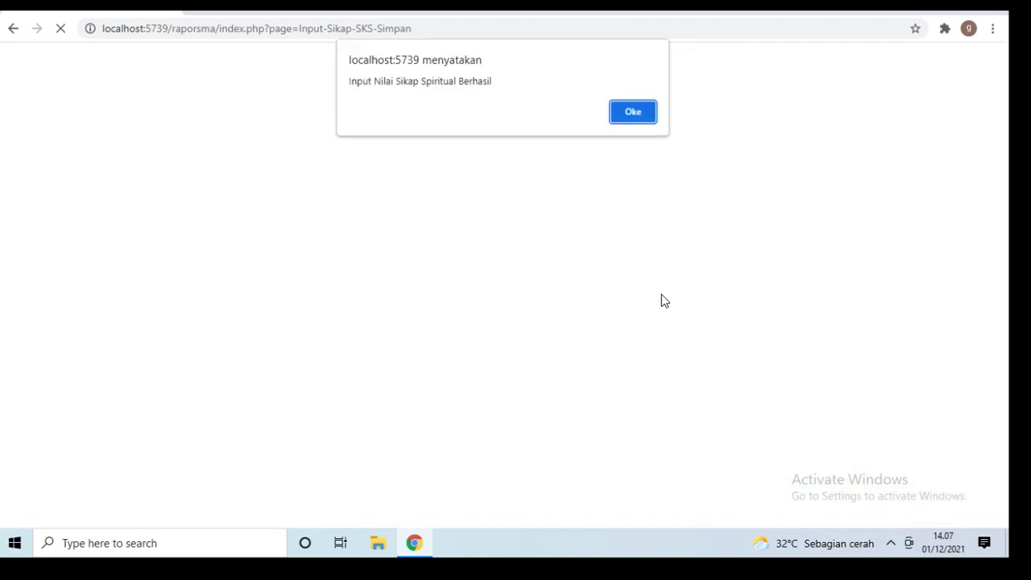
left_click(625, 110)
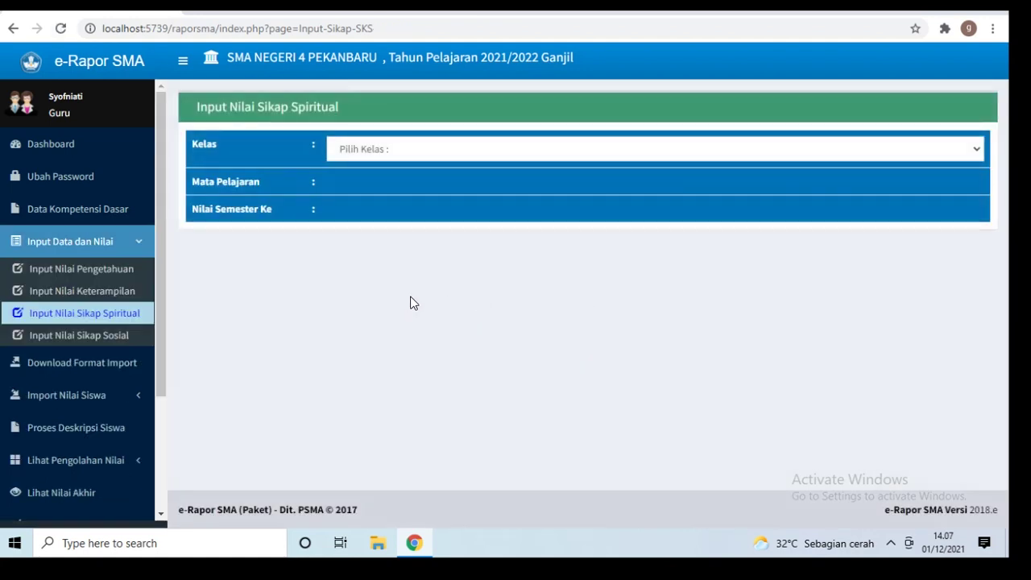
Step: Open the social attitude rating form for class X IPS 1, subject Geografi, Semester 1
left_click(101, 337)
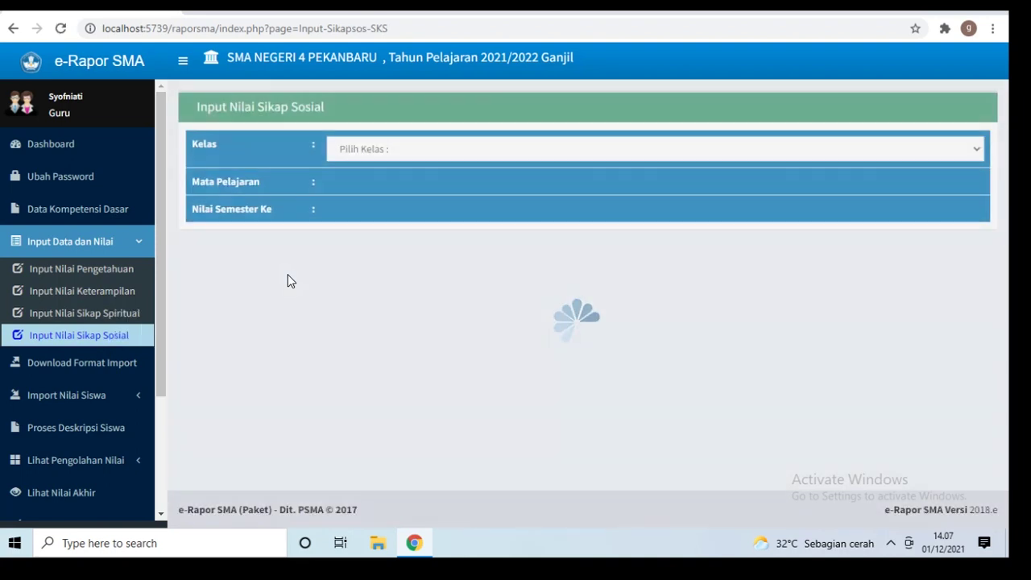
left_click(358, 155)
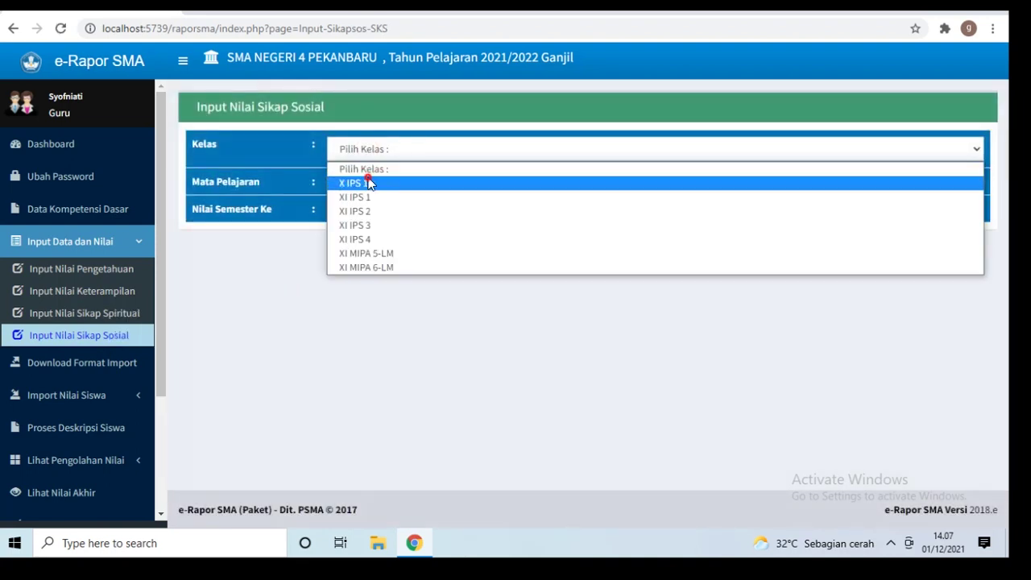
left_click(368, 183)
left_click(368, 183)
left_click(368, 218)
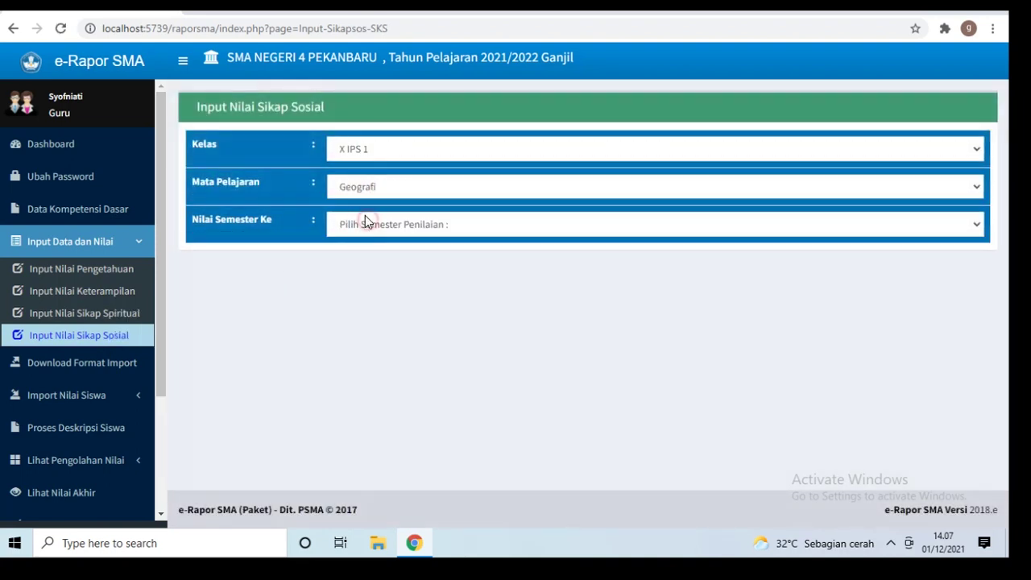
left_click(417, 224)
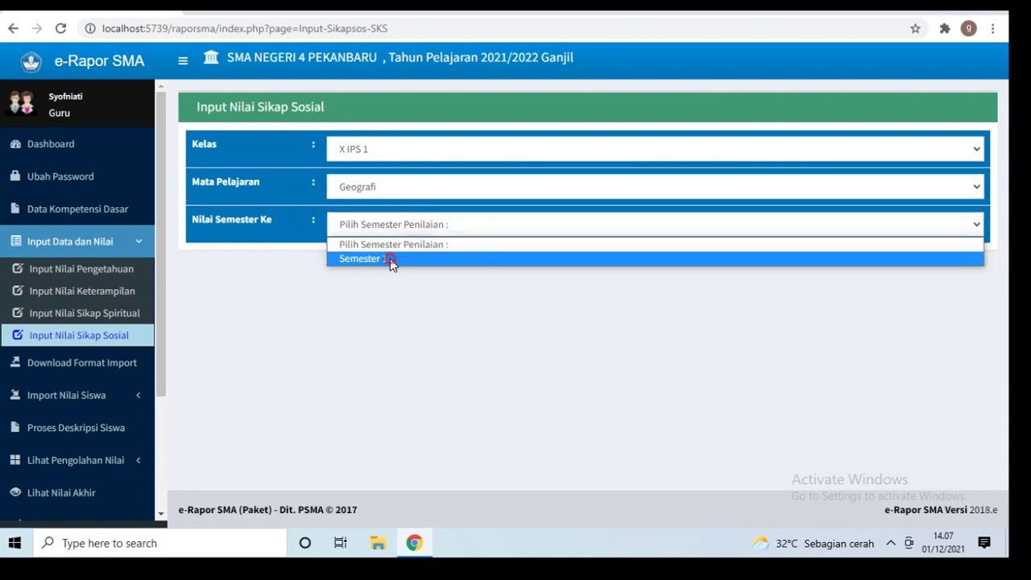
left_click(391, 262)
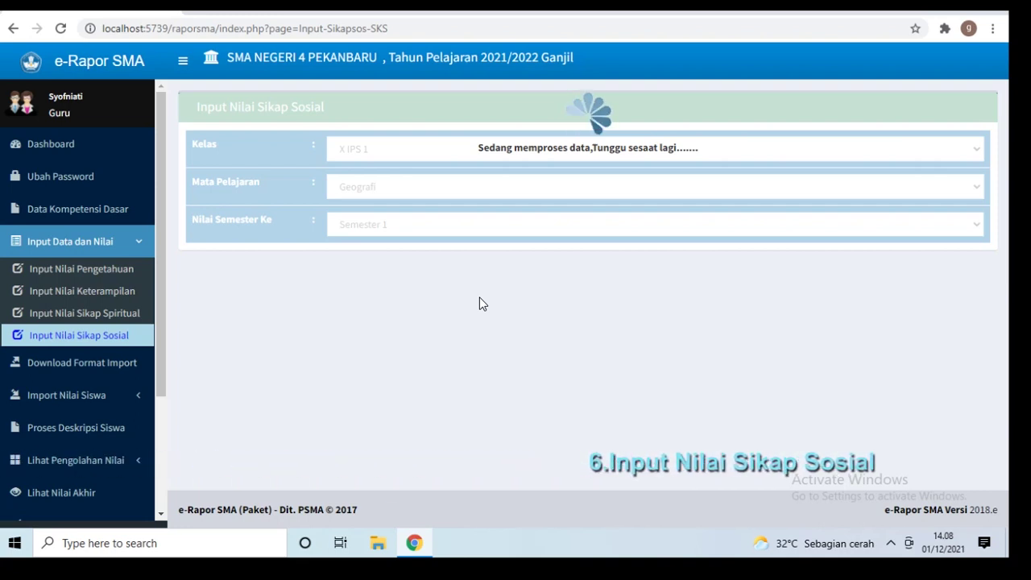
Step: Set student number 8's Jujur, Disiplin, Santun and Peduli social attitude ratings to Sangat Baik
scroll(493, 330, "down", 6)
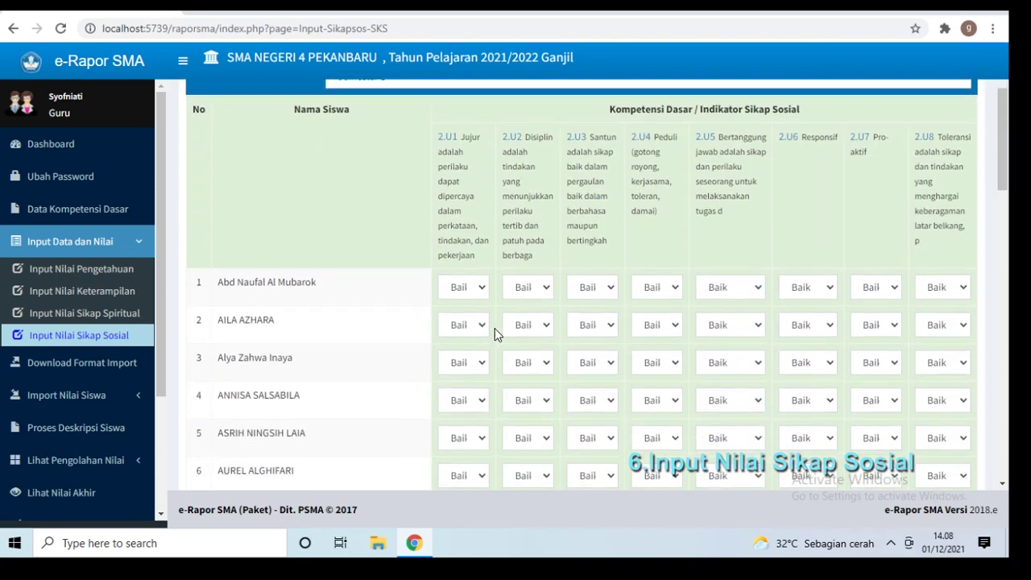
scroll(520, 332, "down", 4)
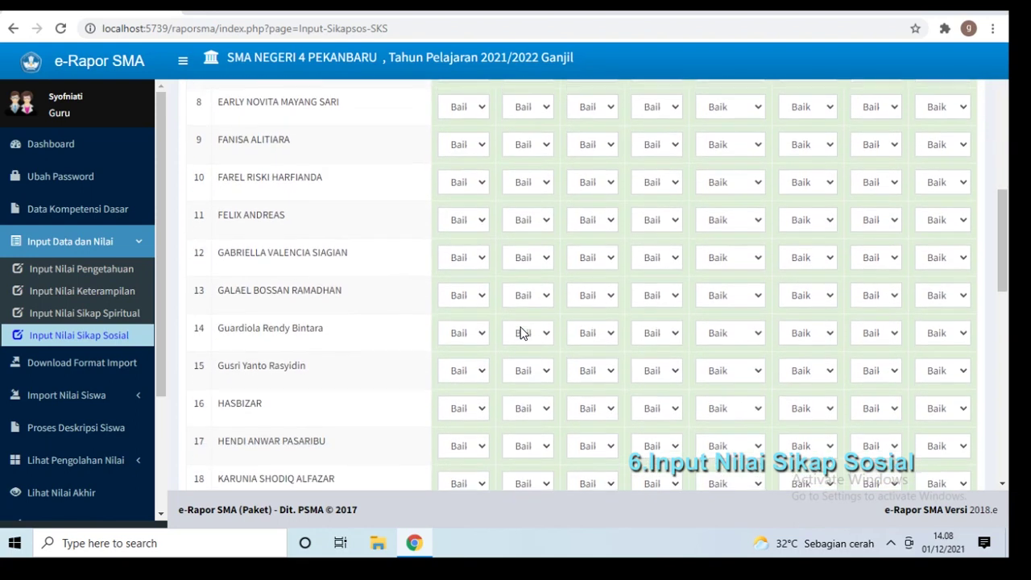
scroll(521, 332, "up", 6)
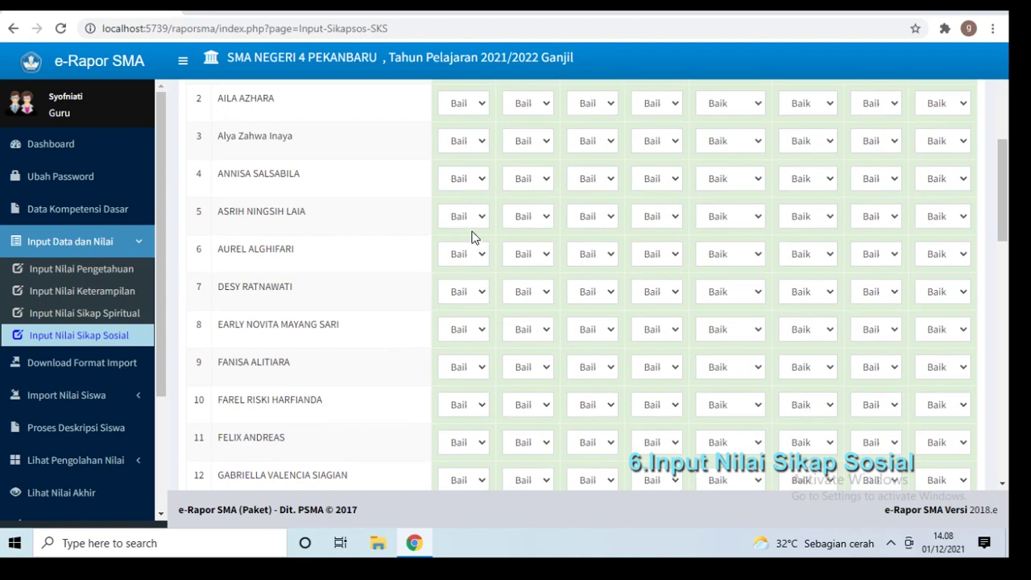
scroll(464, 262, "down", 1)
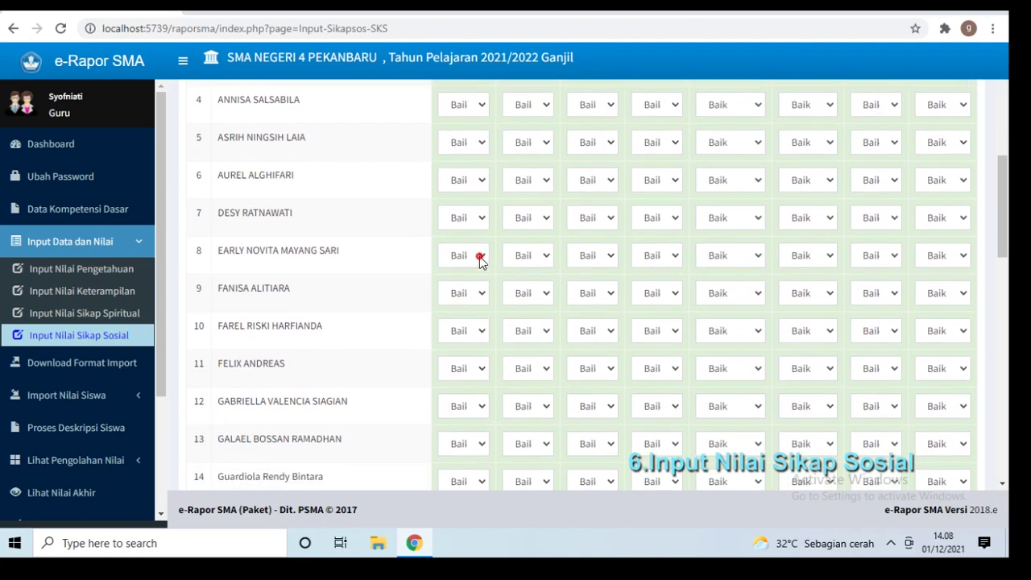
left_click(475, 256)
left_click(476, 290)
left_click(541, 256)
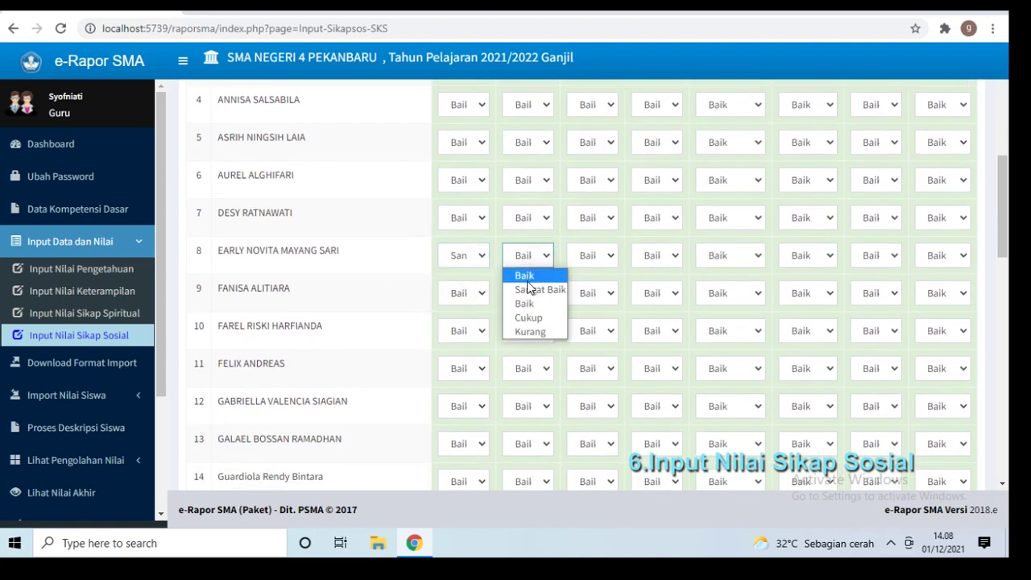
left_click(526, 289)
left_click(591, 256)
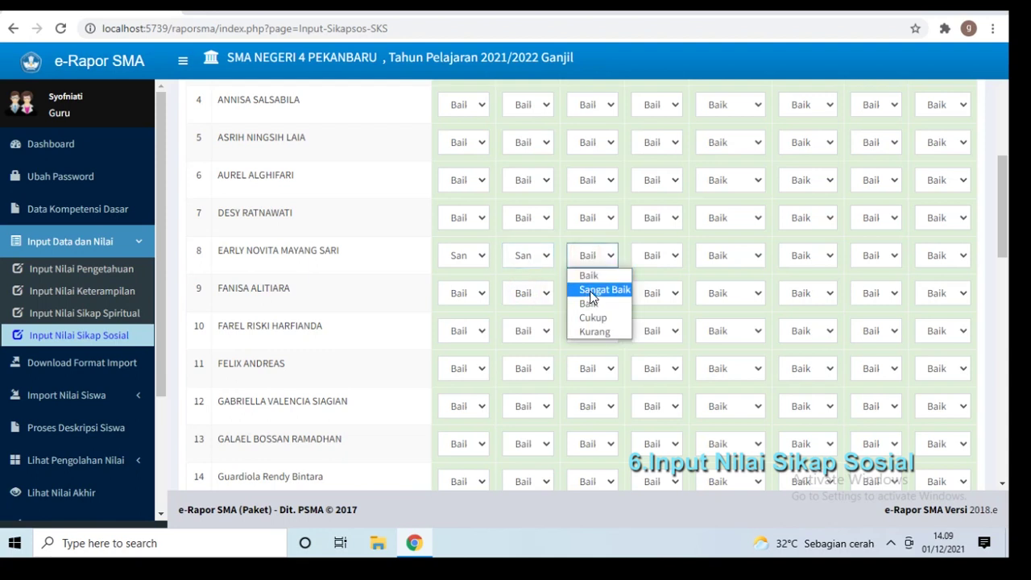
left_click(593, 289)
left_click(651, 255)
left_click(645, 289)
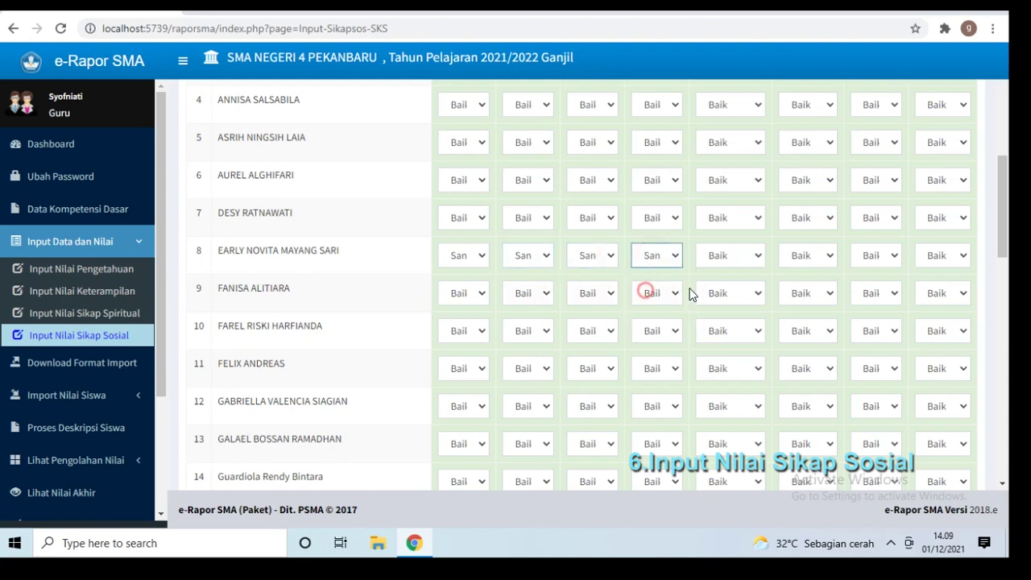
Step: Set student number 8's Bertanggung jawab, Responsif, Pro-aktif and Toleransi ratings to Sangat Baik
left_click(728, 255)
left_click(725, 289)
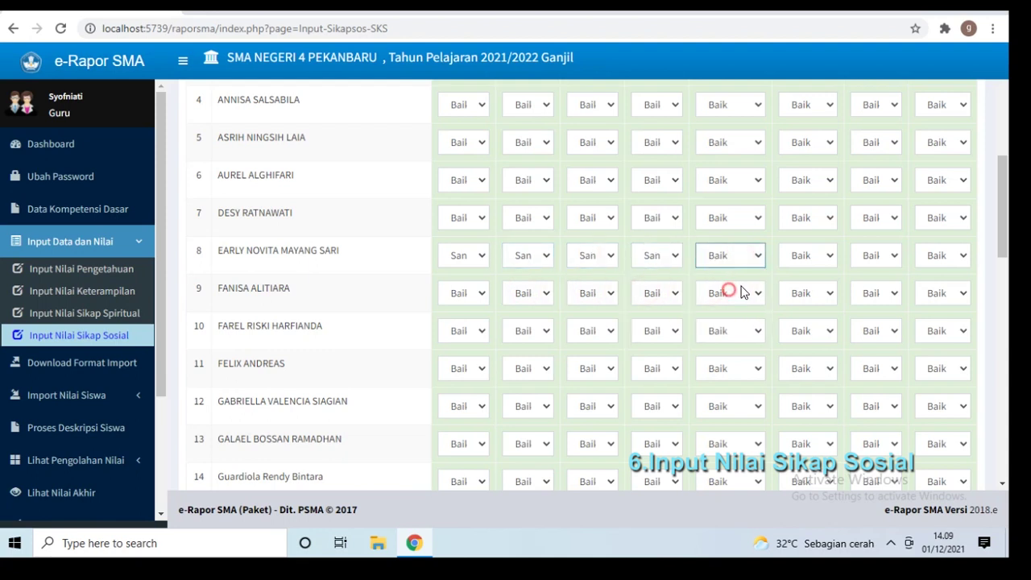
left_click(800, 258)
left_click(799, 290)
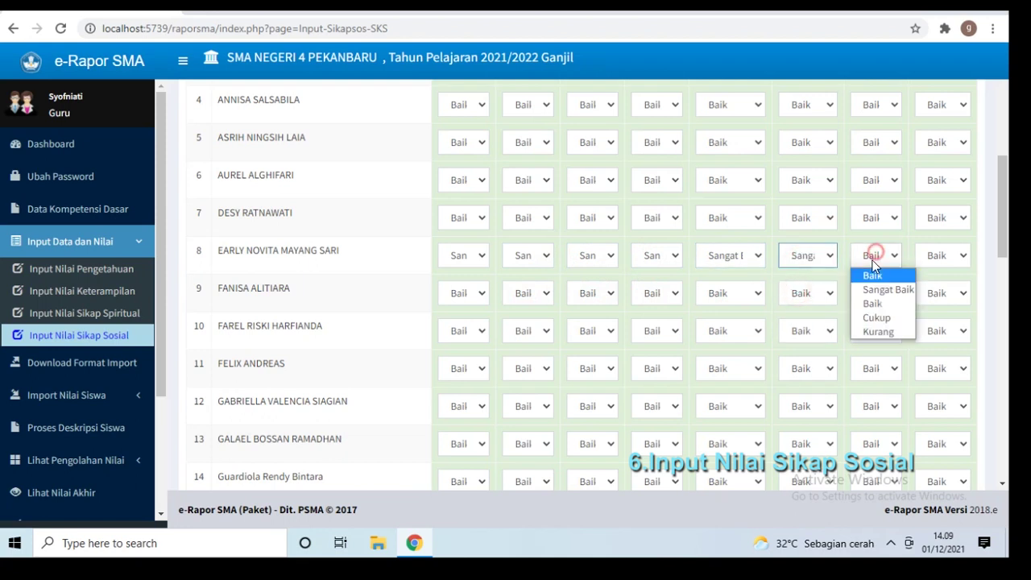
left_click(871, 256)
left_click(872, 289)
left_click(934, 256)
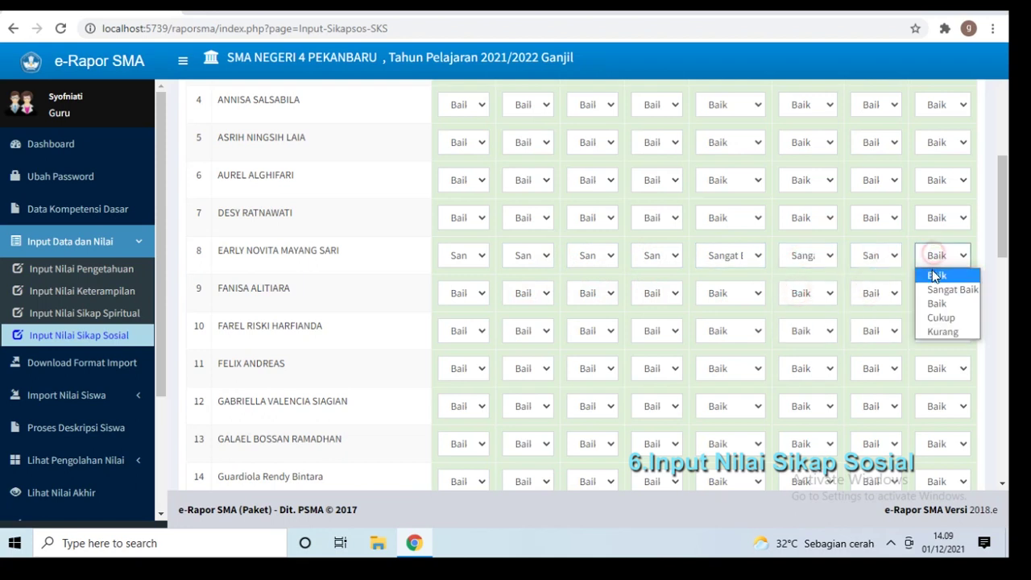
left_click(937, 292)
Step: Save the social attitude ratings for the whole class
scroll(640, 328, "down", 3)
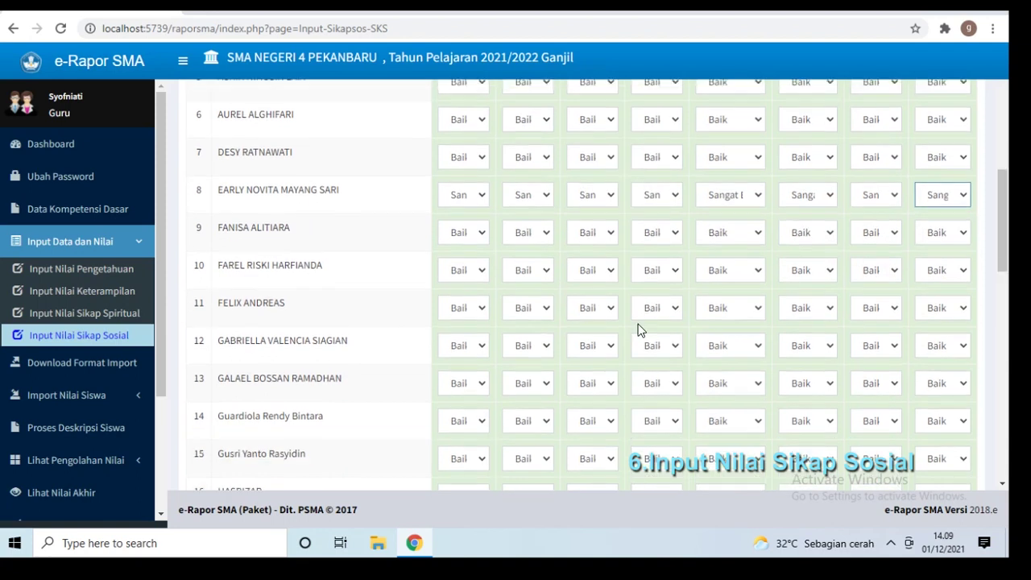
scroll(622, 334, "down", 10)
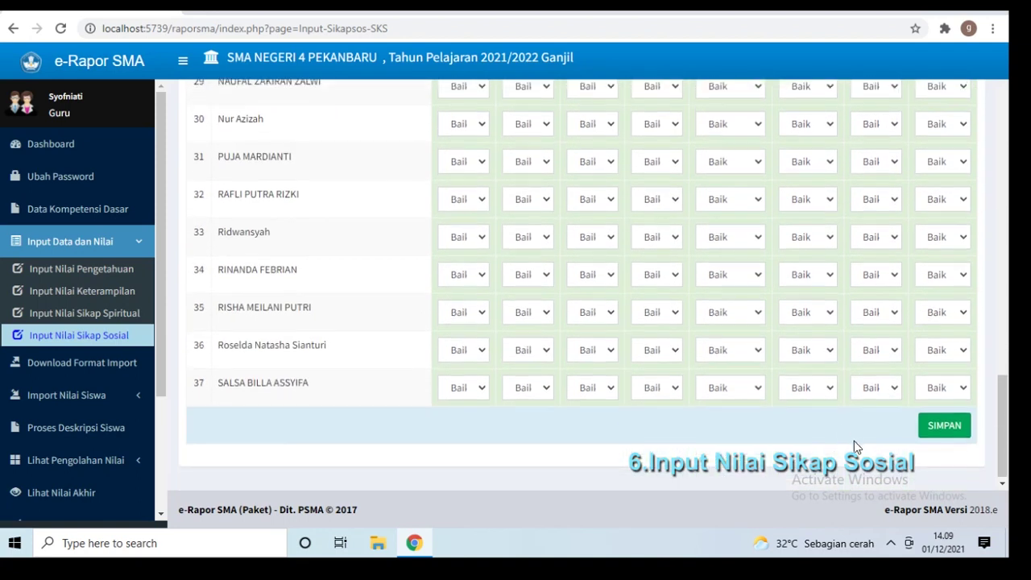
left_click(944, 422)
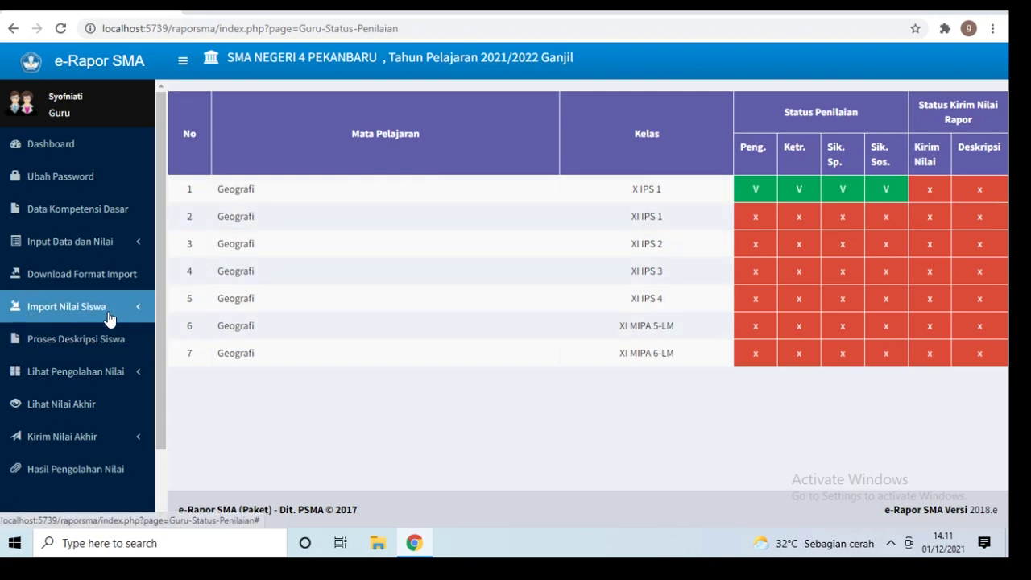
left_click(109, 241)
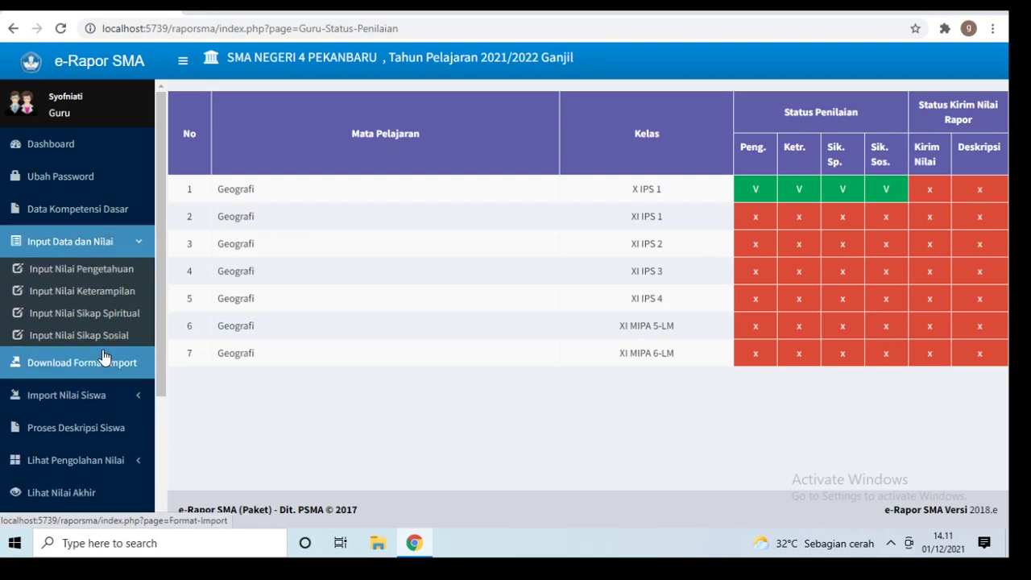
left_click(108, 393)
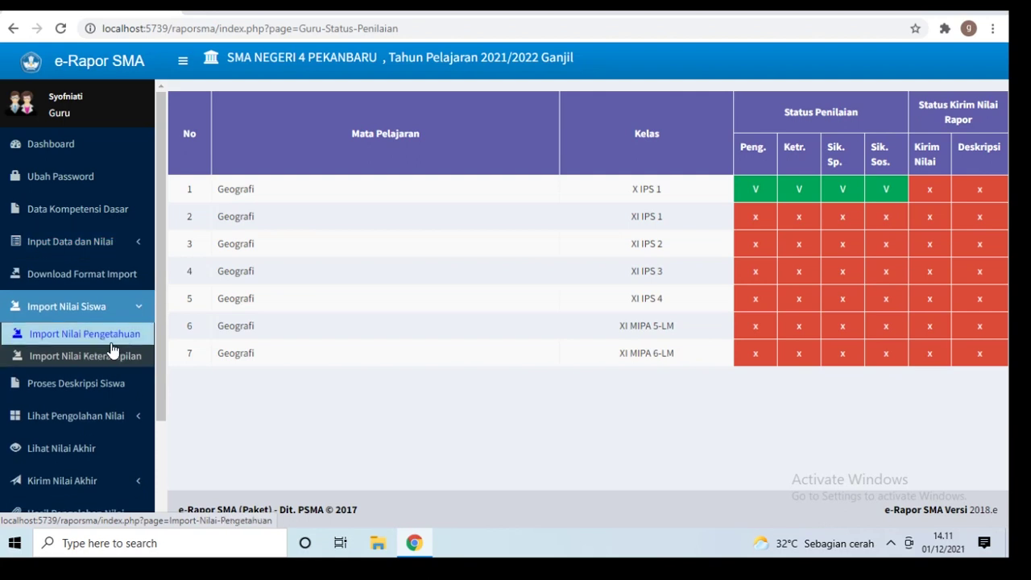
left_click(113, 242)
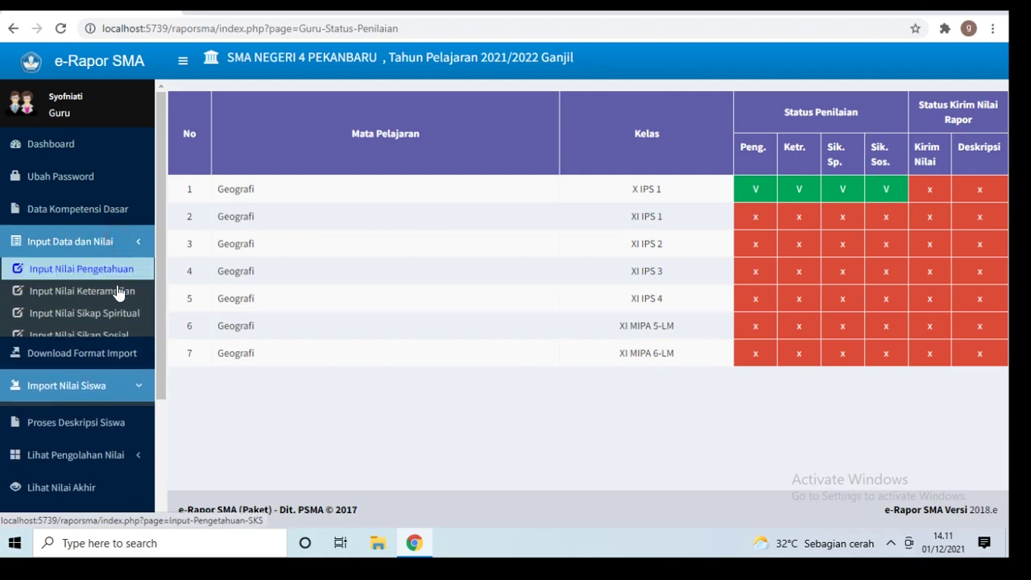
left_click(122, 402)
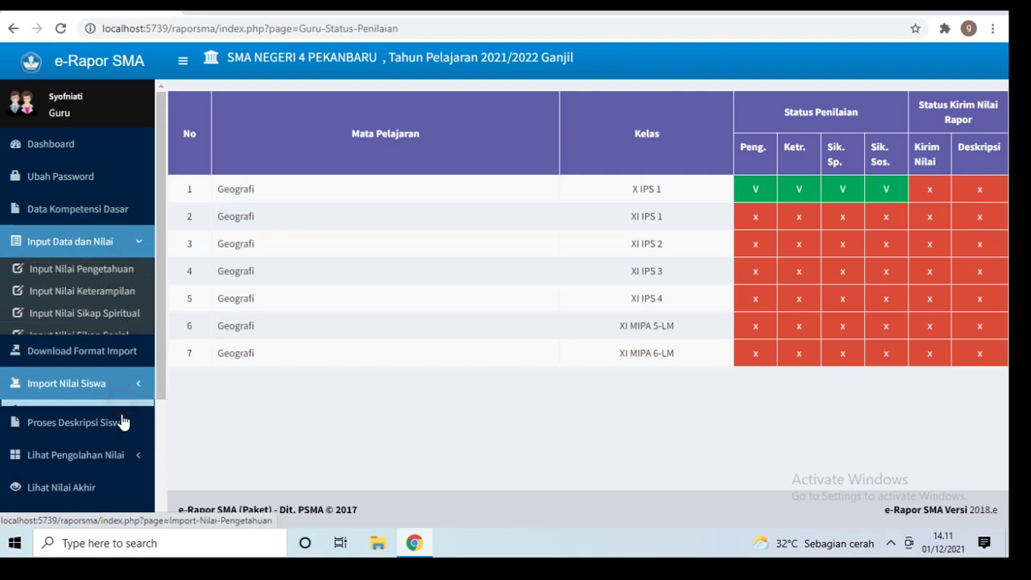
left_click(119, 415)
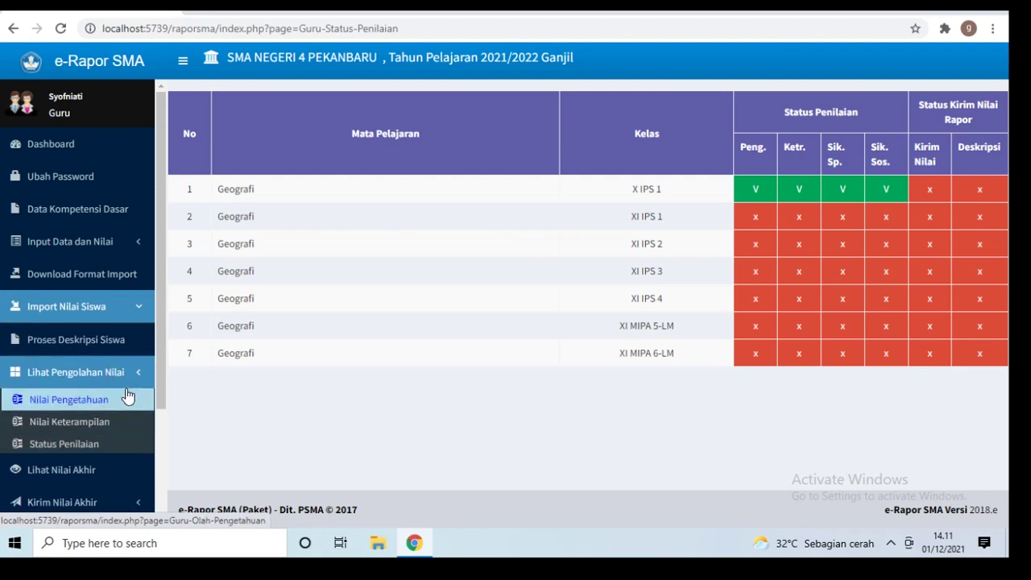
Step: Open the Kirim Nilai Akhir form for sending final grades and choose class X IPS 1
scroll(113, 427, "down", 2)
left_click(120, 430)
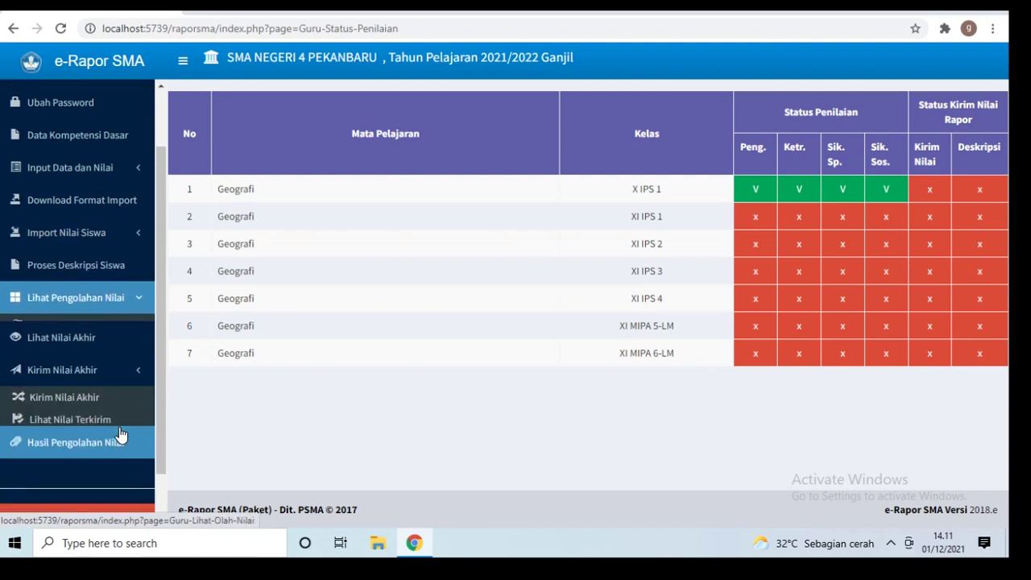
left_click(98, 386)
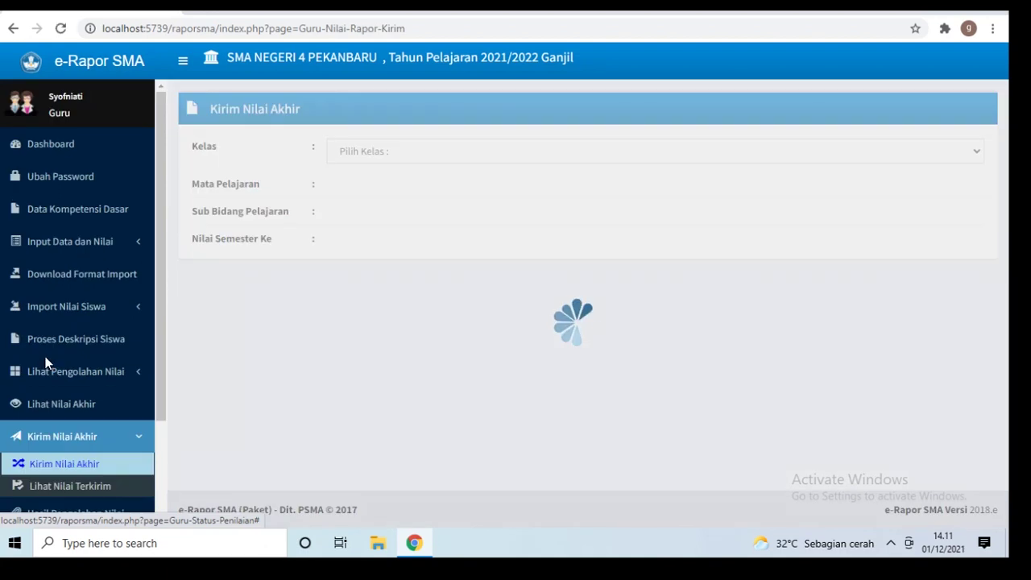
left_click(382, 151)
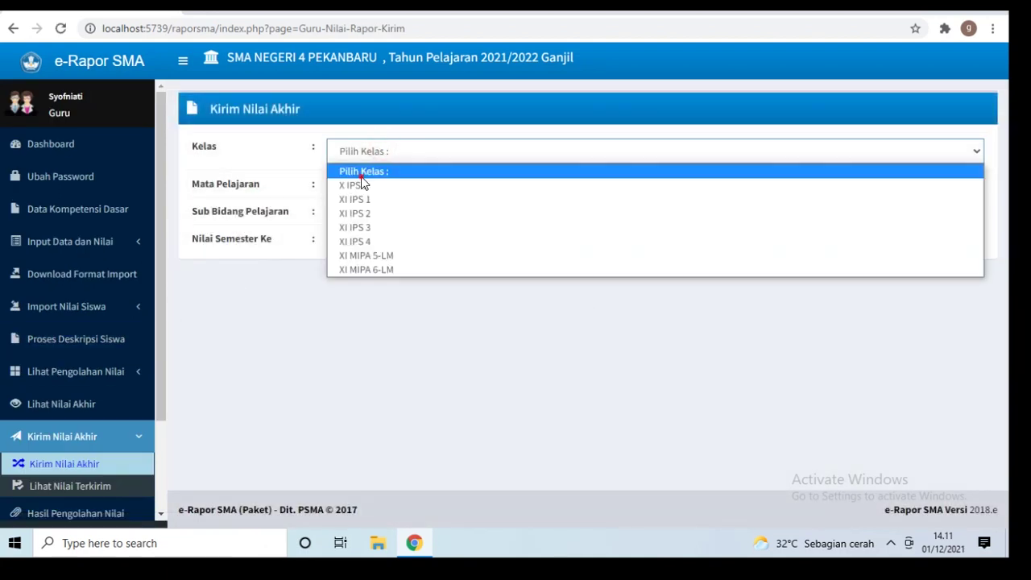
left_click(360, 176)
left_click(360, 158)
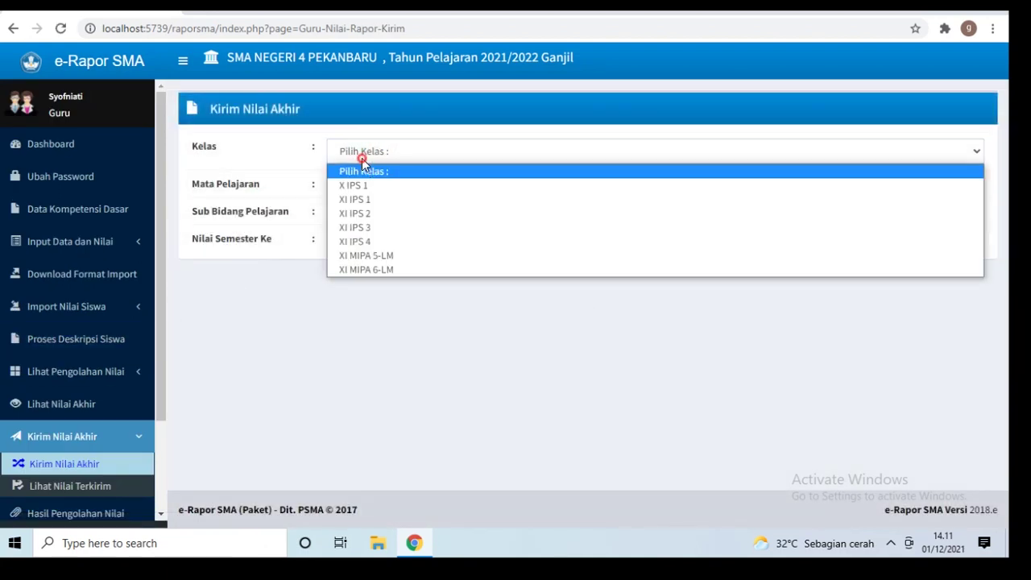
left_click(361, 187)
Step: Load the final grades for subject Geografi, sub-field Umum/Tanpa Sub Bidang, Semester 1
left_click(360, 193)
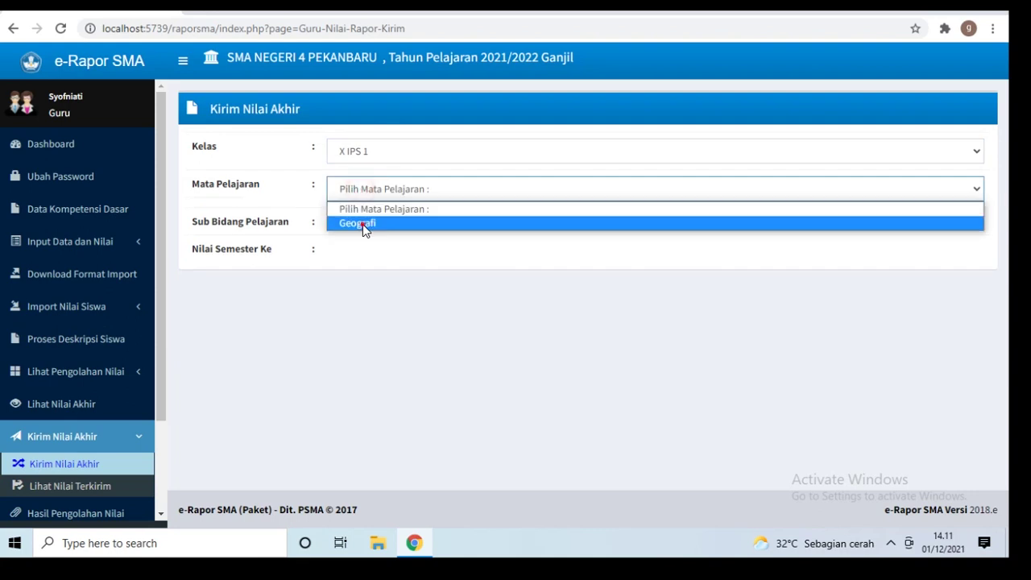
left_click(363, 223)
left_click(430, 234)
left_click(393, 259)
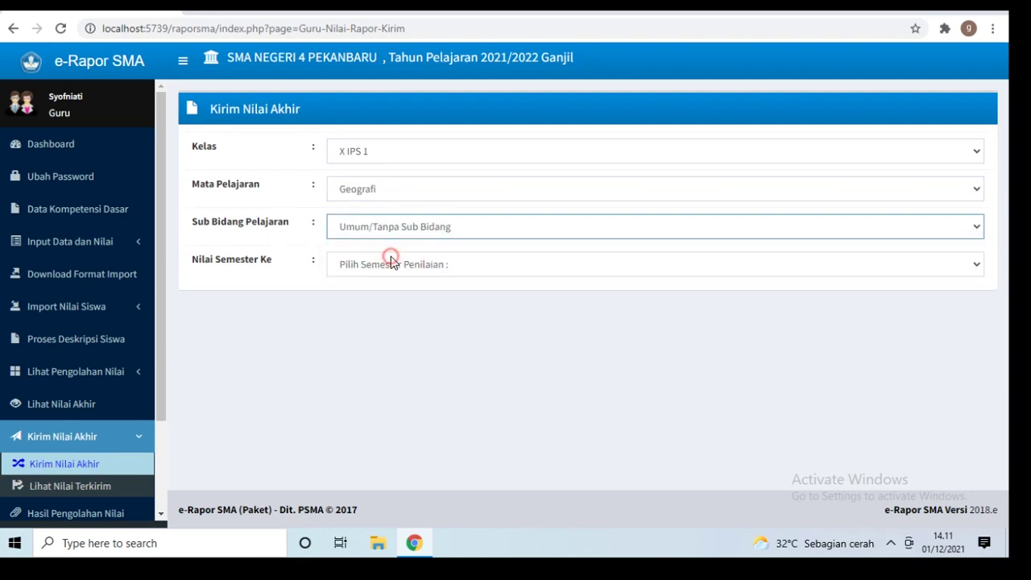
left_click(391, 260)
left_click(387, 297)
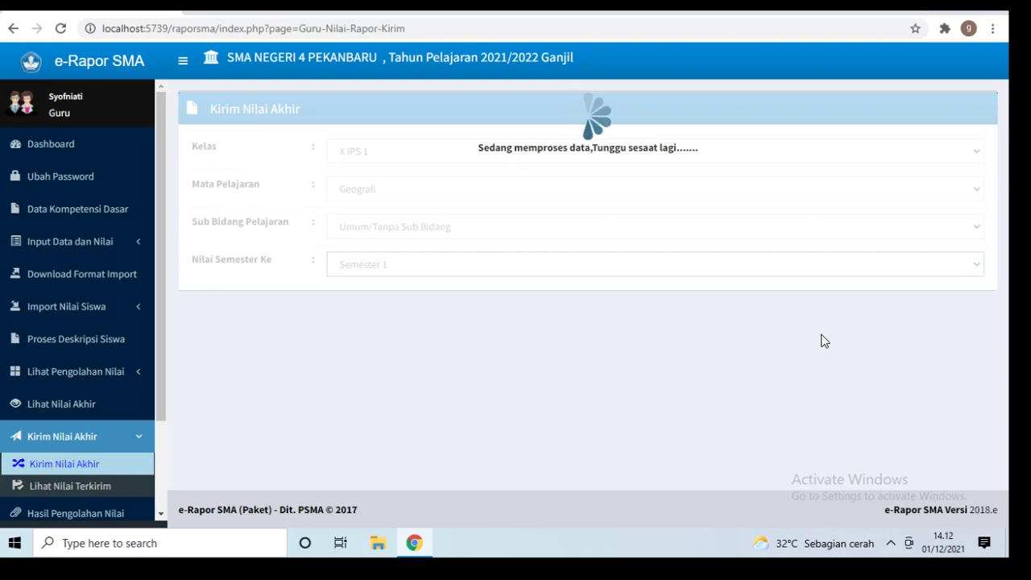
Step: Submit the final grades for all students listed in the Nilai Rapor table
scroll(833, 322, "down", 6)
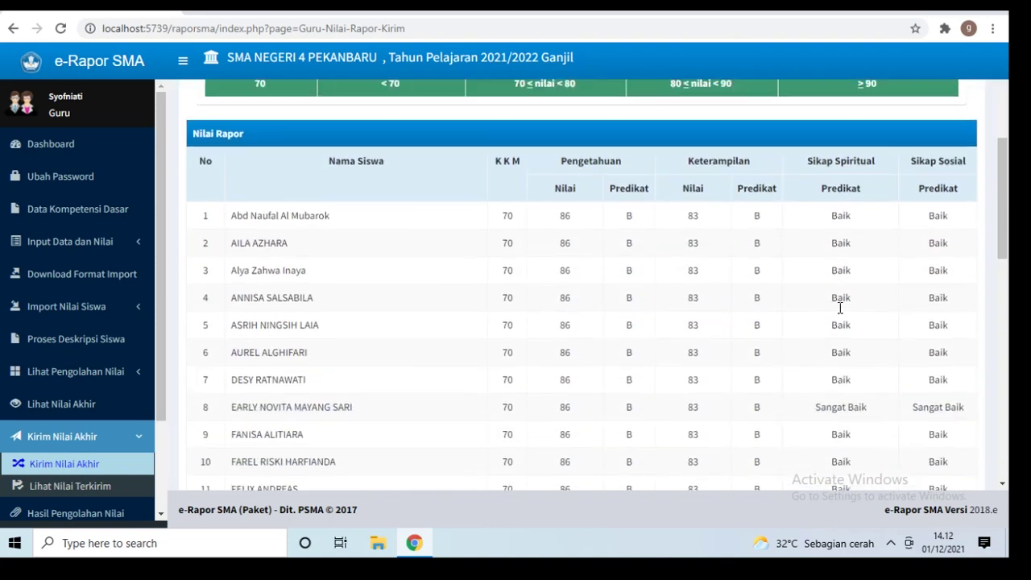
scroll(815, 242, "down", 8)
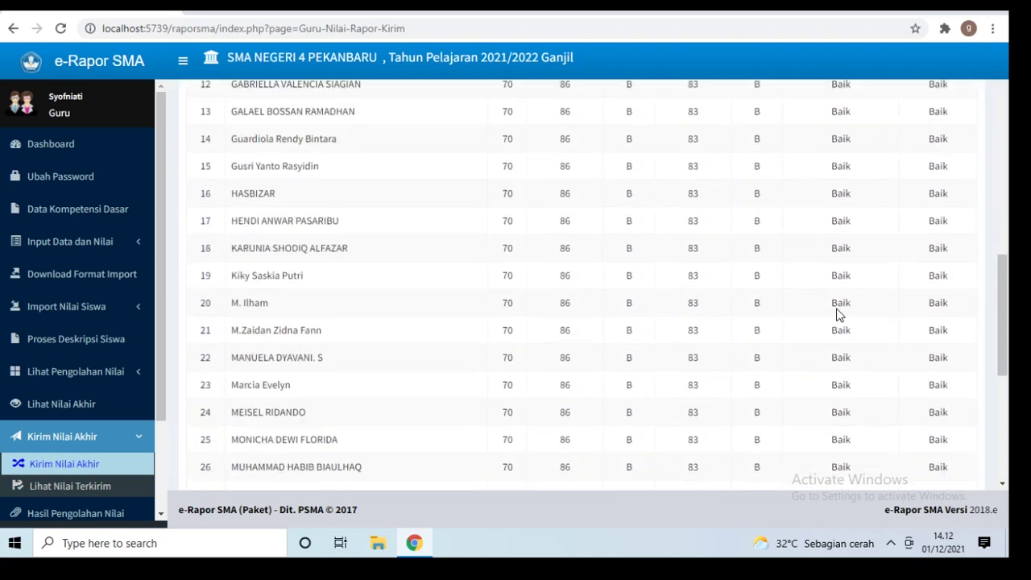
left_click(916, 422)
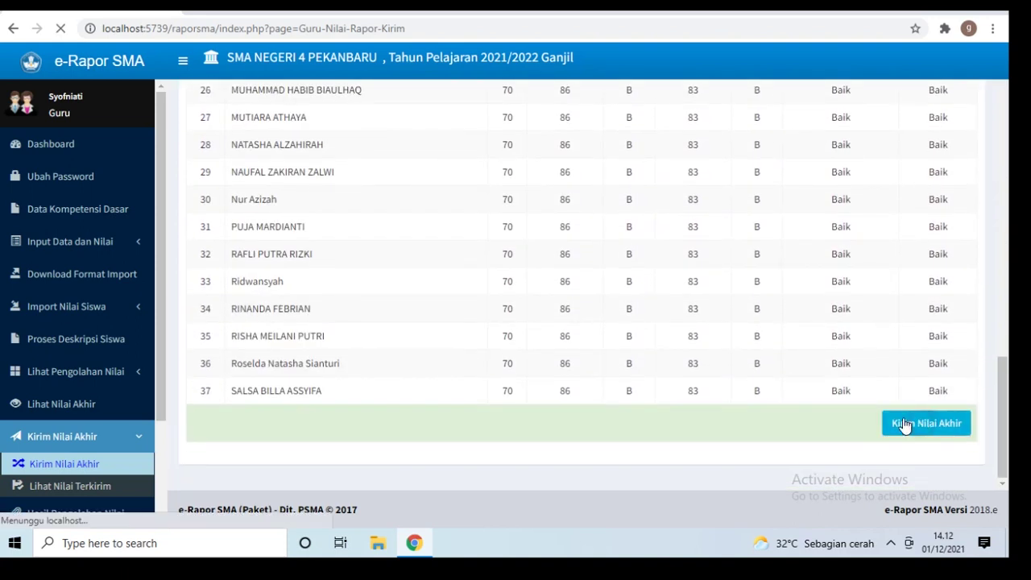
Step: Examine the KKM predicate intervals and the class's knowledge, skill, spiritual and social attitude results in the Nilai Rapor table
scroll(894, 419, "up", 14)
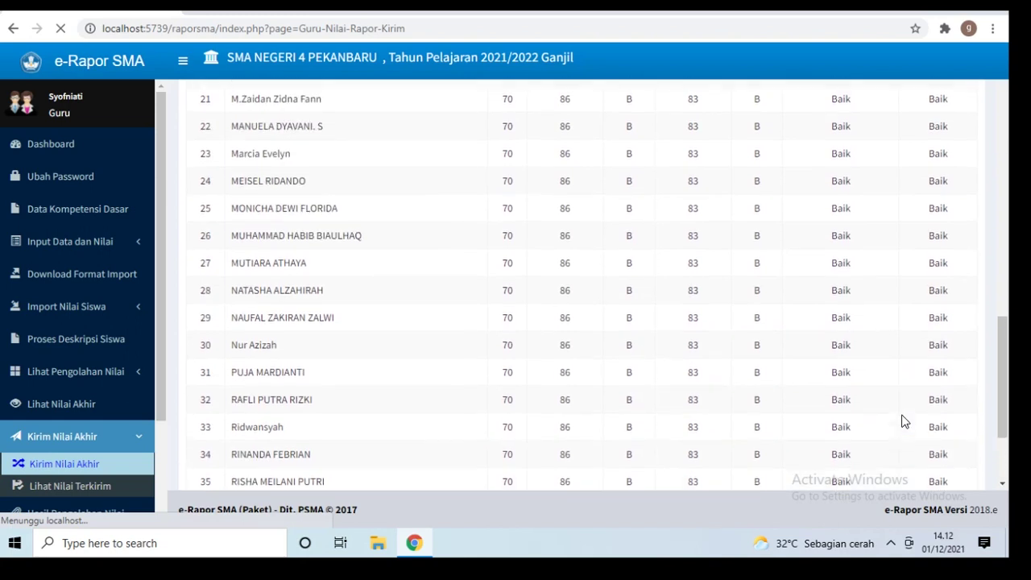
scroll(886, 416, "up", 3)
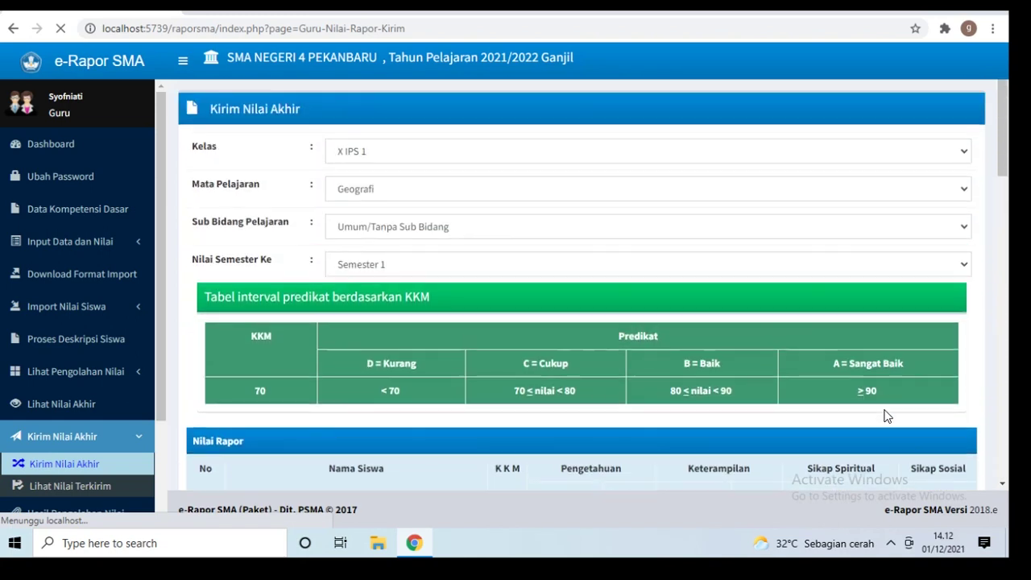
scroll(853, 282, "down", 2)
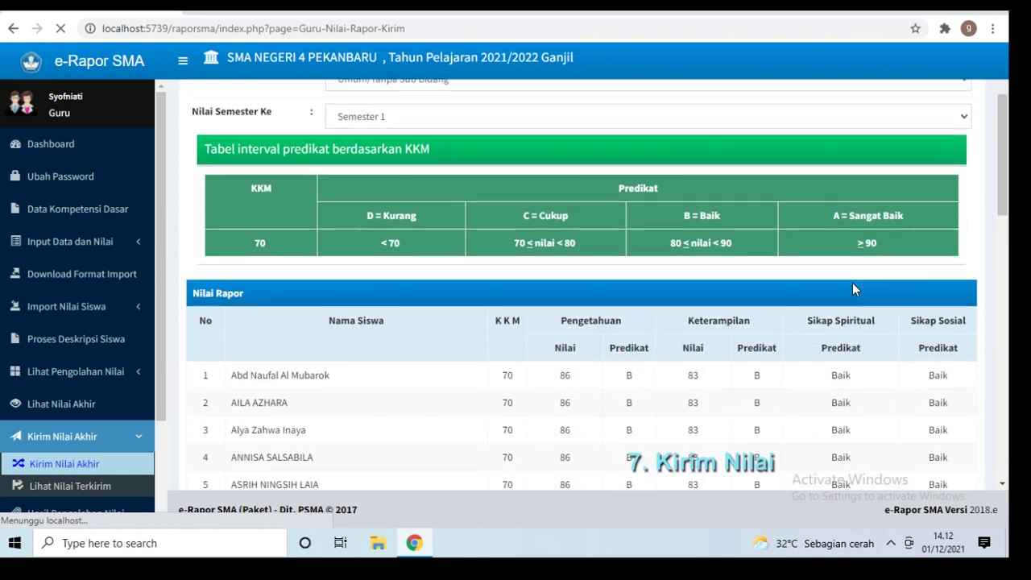
scroll(793, 211, "down", 12)
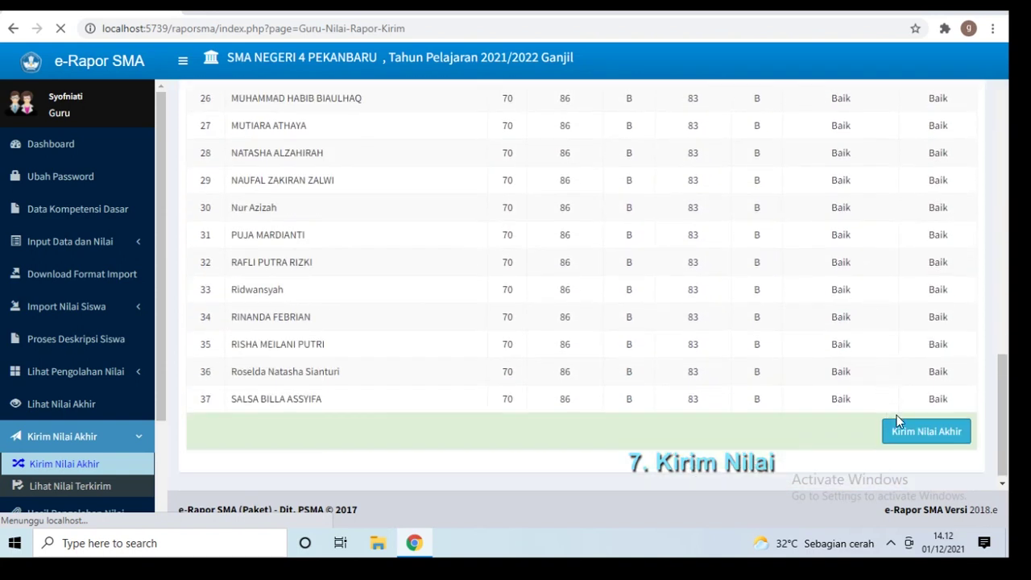
scroll(875, 350, "up", 3)
scroll(861, 335, "up", 6)
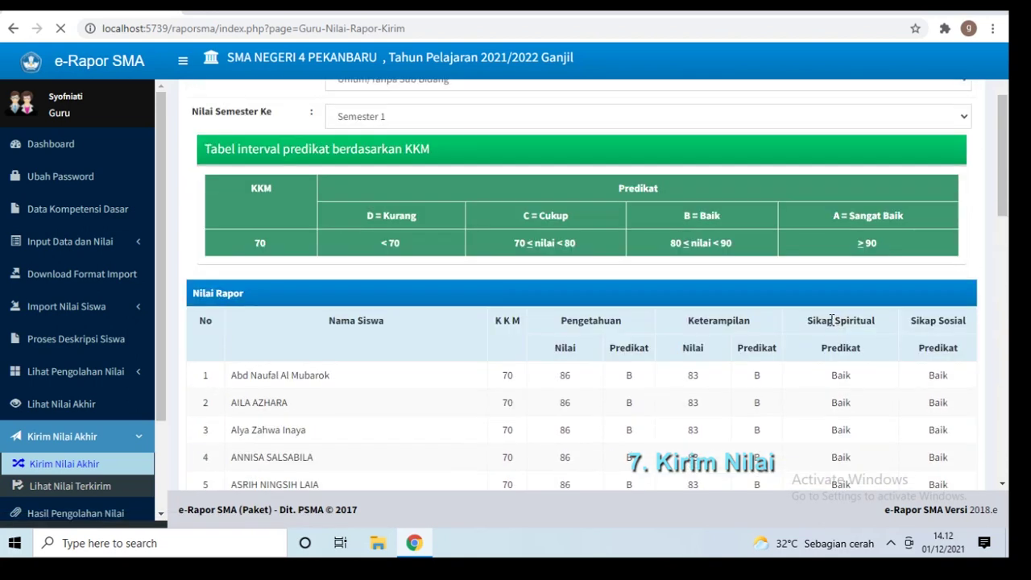
scroll(831, 320, "up", 3)
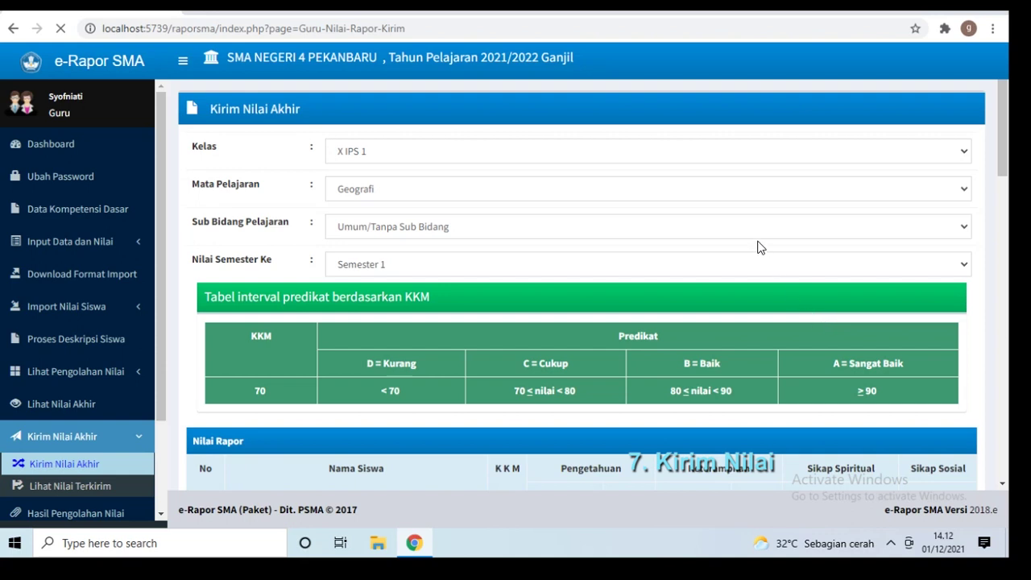
scroll(760, 247, "down", 3)
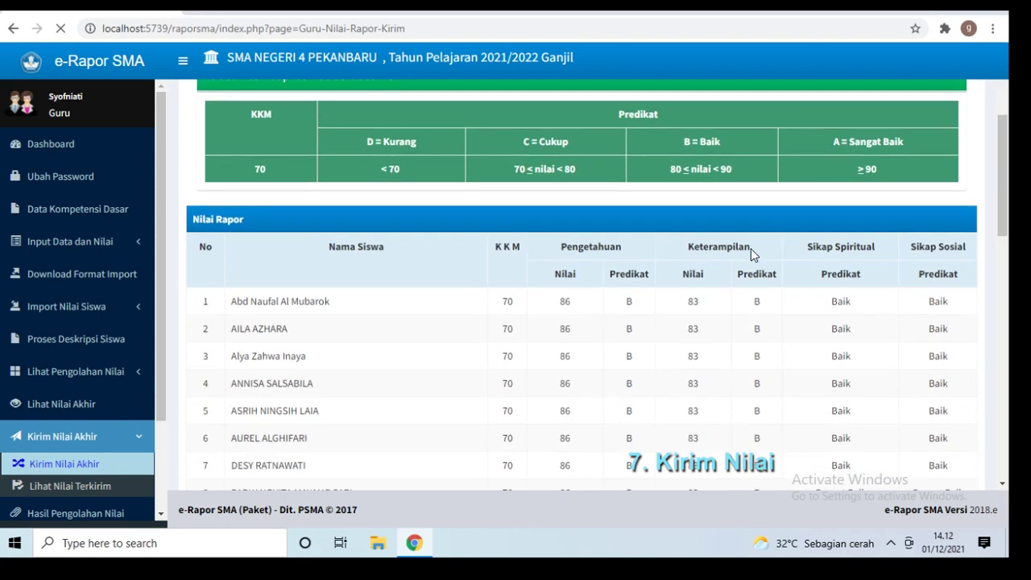
scroll(608, 243, "up", 2)
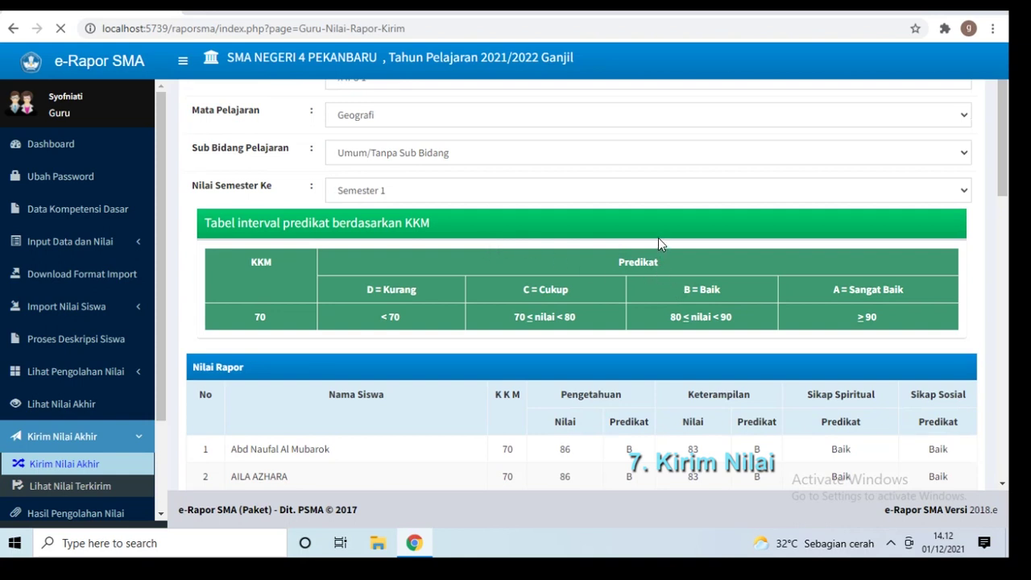
scroll(645, 227, "down", 7)
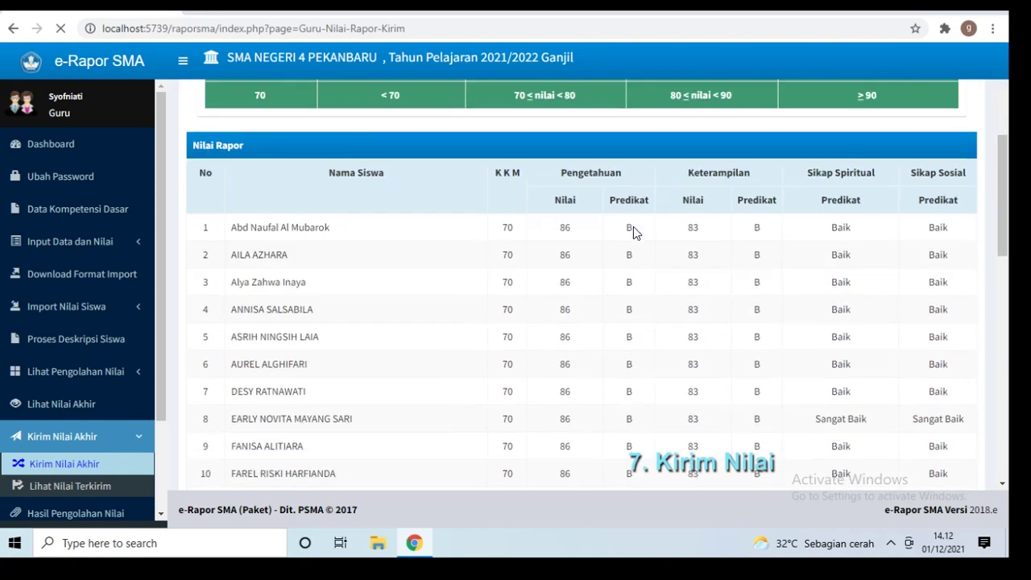
scroll(823, 223, "up", 1)
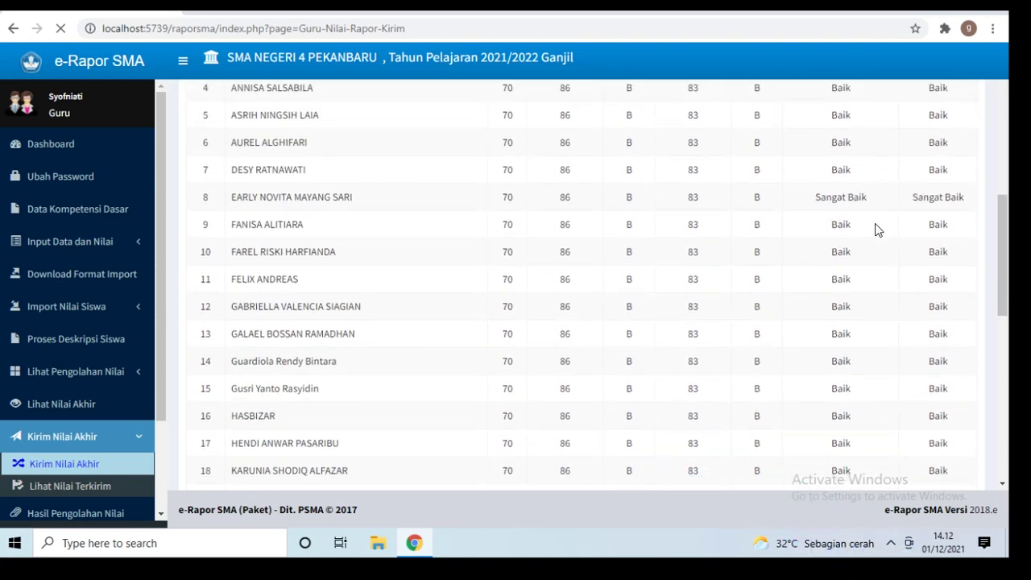
scroll(876, 230, "up", 3)
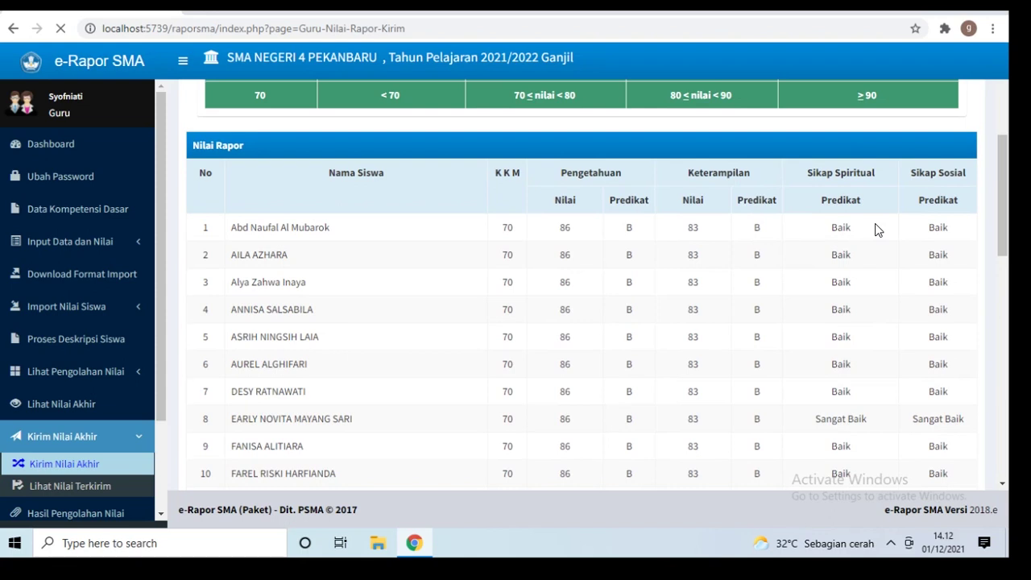
scroll(864, 230, "up", 4)
scroll(904, 320, "down", 6)
scroll(904, 321, "down", 9)
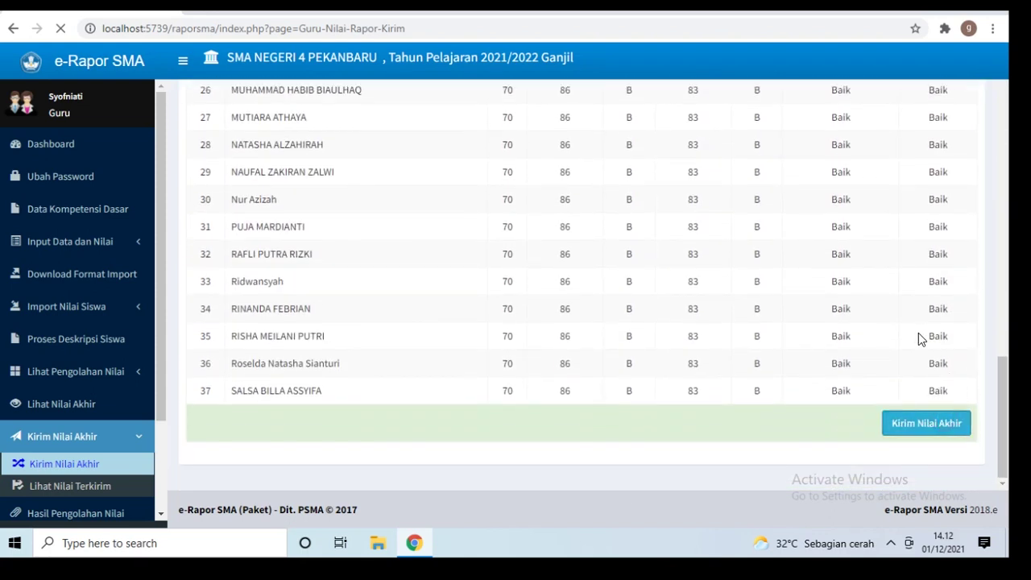
scroll(897, 322, "up", 10)
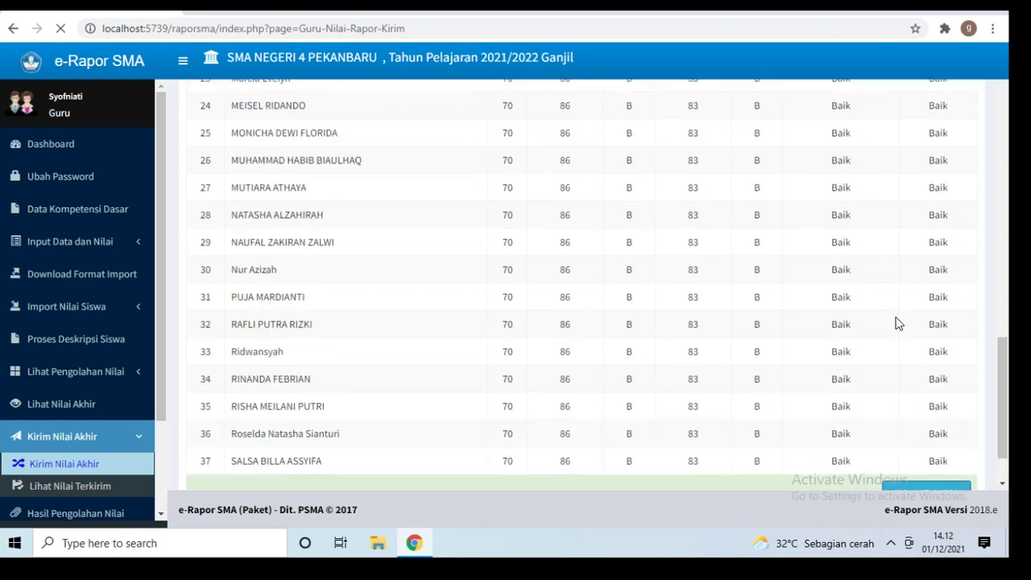
scroll(893, 309, "up", 1)
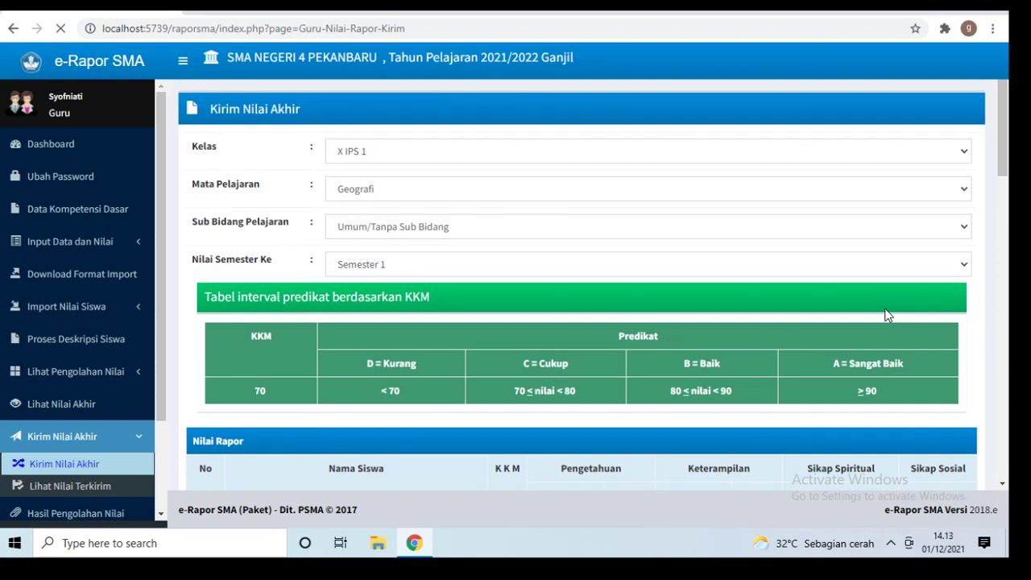
scroll(777, 161, "down", 10)
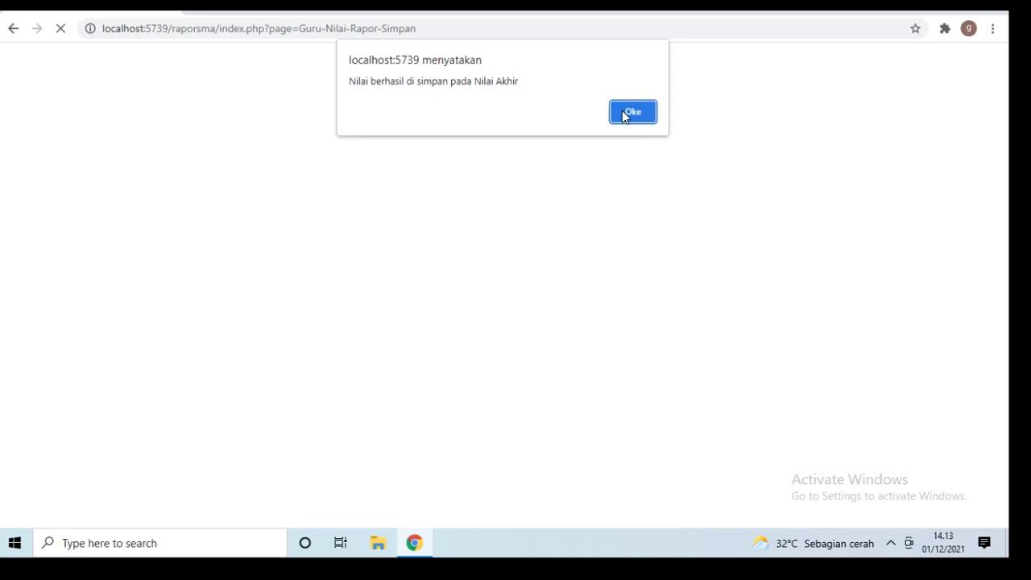
Step: Dismiss the save notification, then open the student description form (Proses Deskripsi Siswa) and choose class X IPS 1
left_click(621, 113)
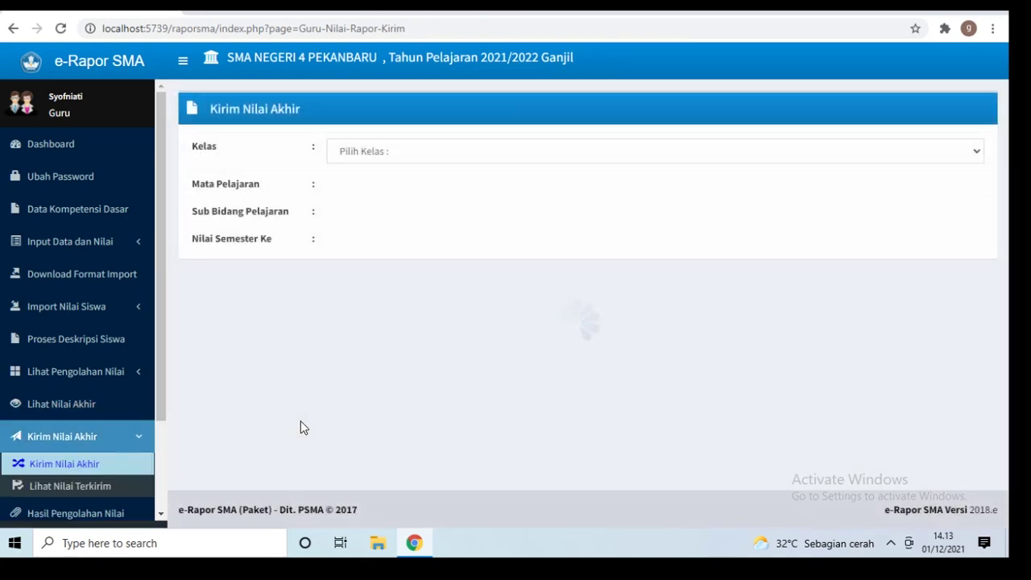
left_click(113, 345)
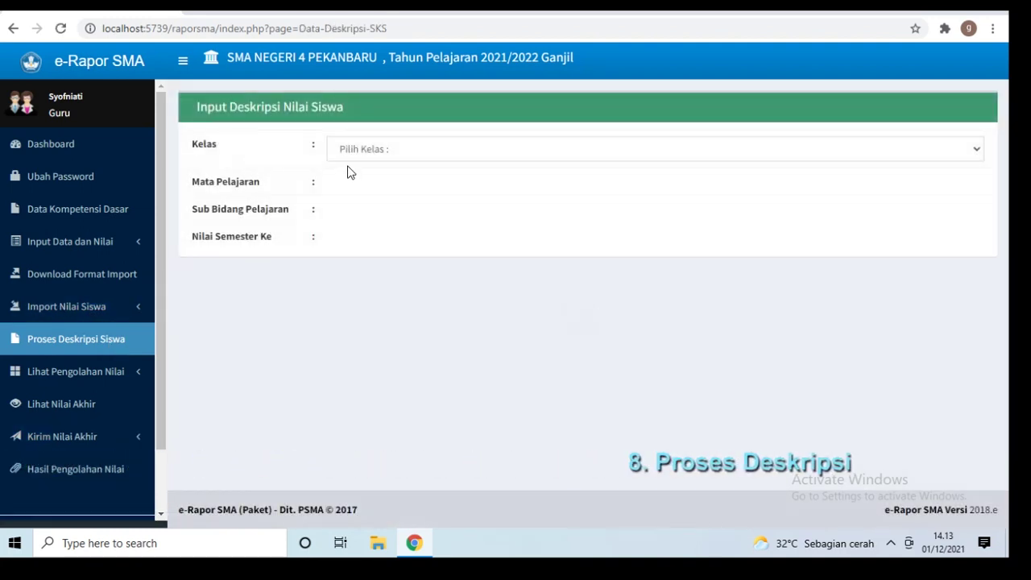
left_click(389, 156)
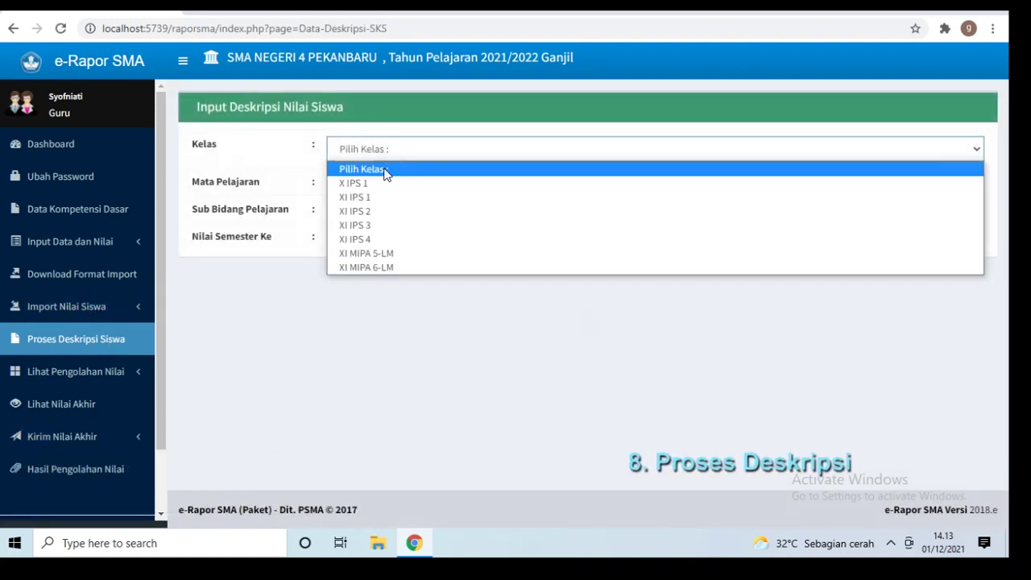
left_click(384, 183)
Step: Generate the student descriptions for subject Geografi, sub-field Umum/Tanpa Sub Bidang, Semester 1
left_click(380, 188)
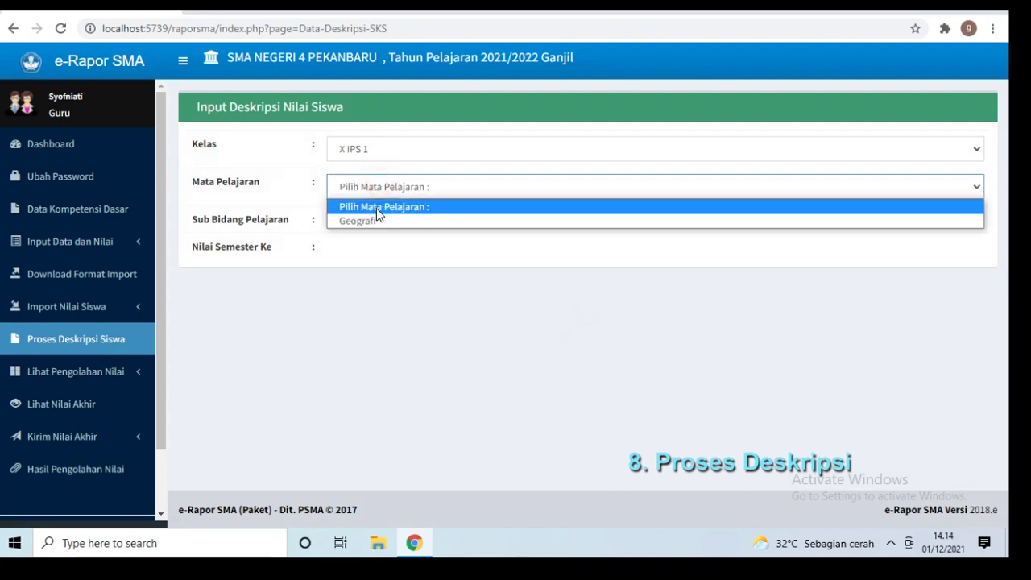
left_click(377, 220)
left_click(375, 231)
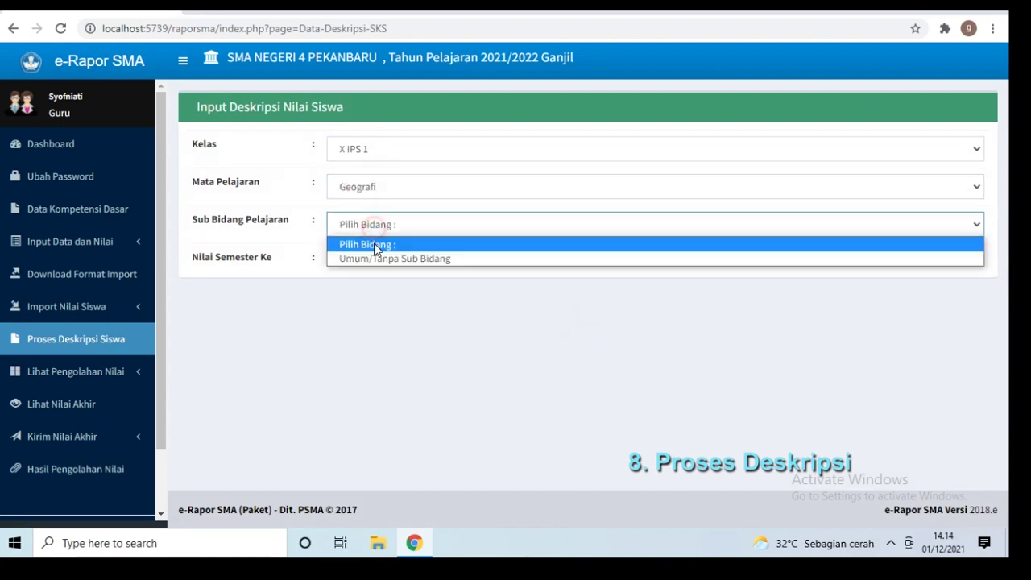
left_click(374, 259)
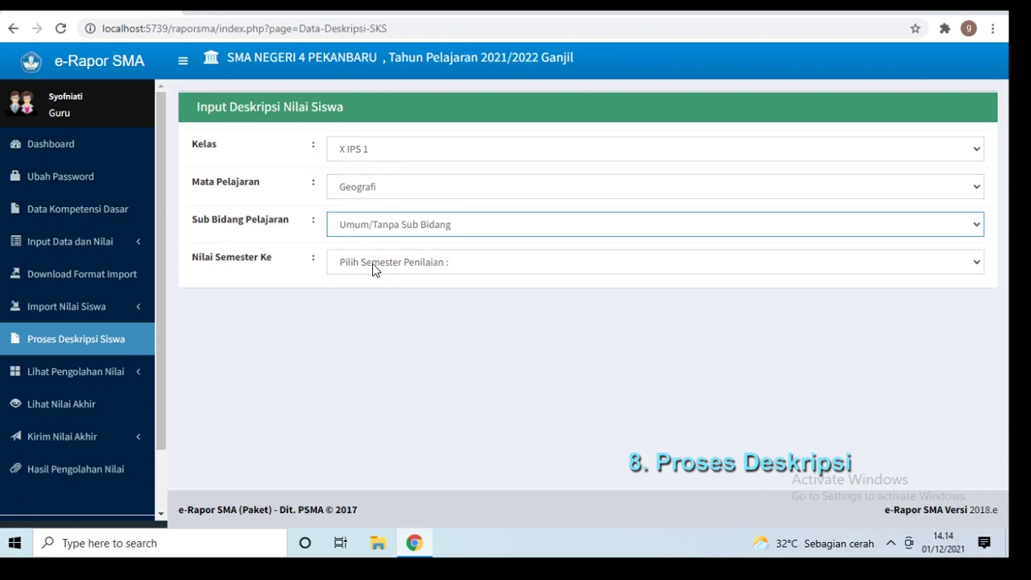
left_click(372, 263)
left_click(372, 296)
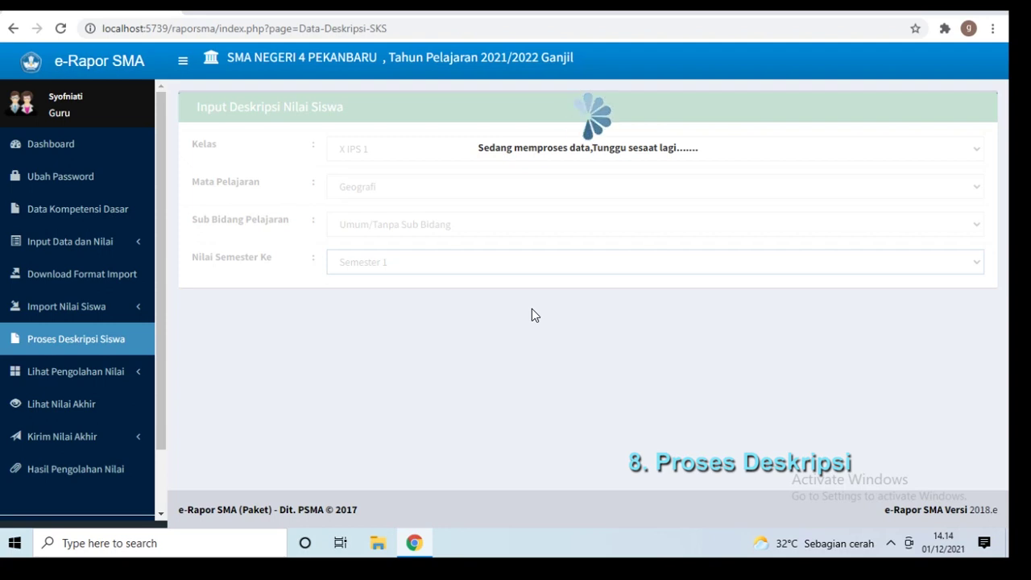
Step: Examine the generated knowledge and skill descriptions for every student in class X IPS 1
scroll(536, 308, "down", 10)
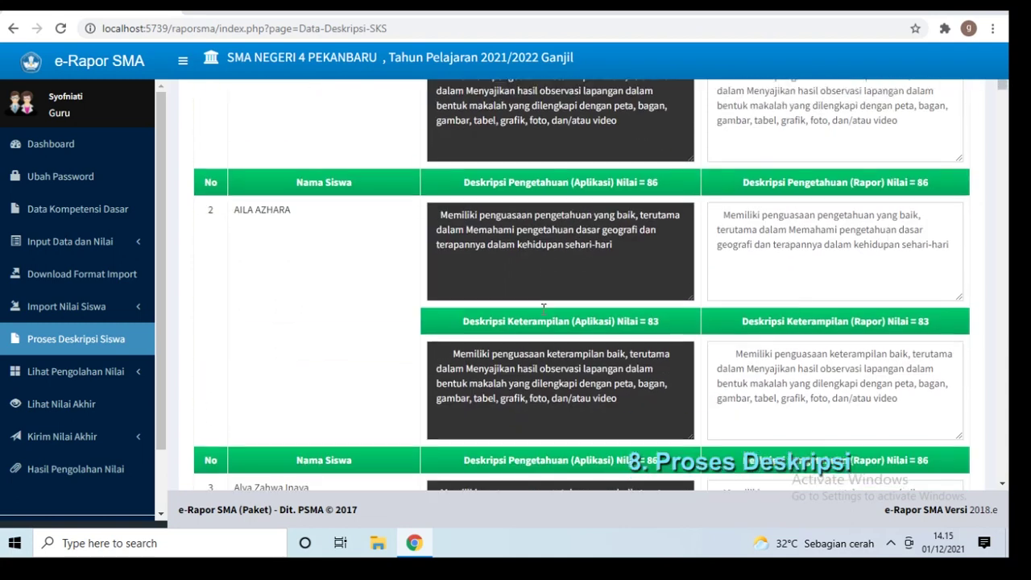
scroll(545, 310, "down", 9)
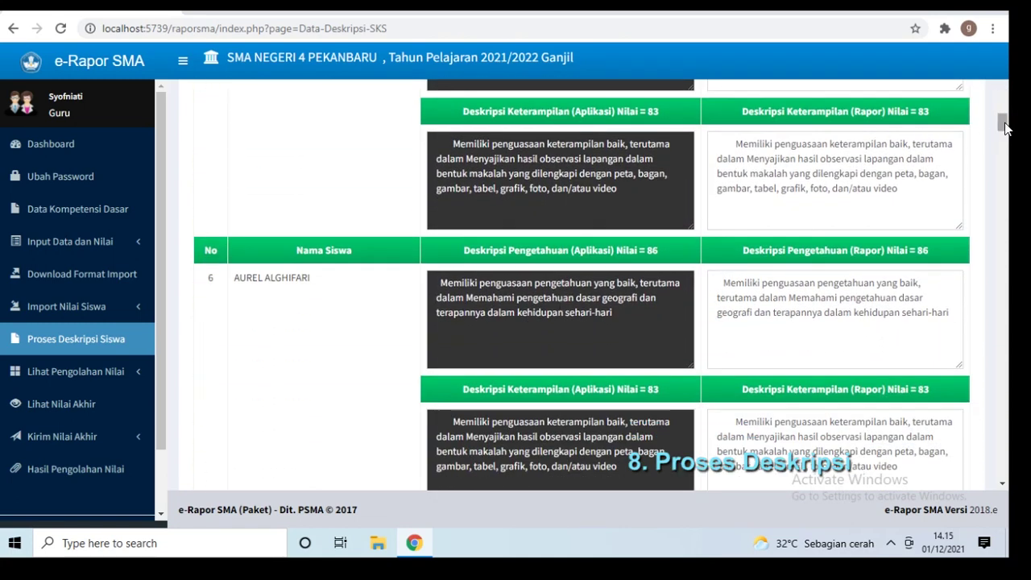
left_click_drag(1004, 124, 953, 248)
scroll(918, 262, "down", 15)
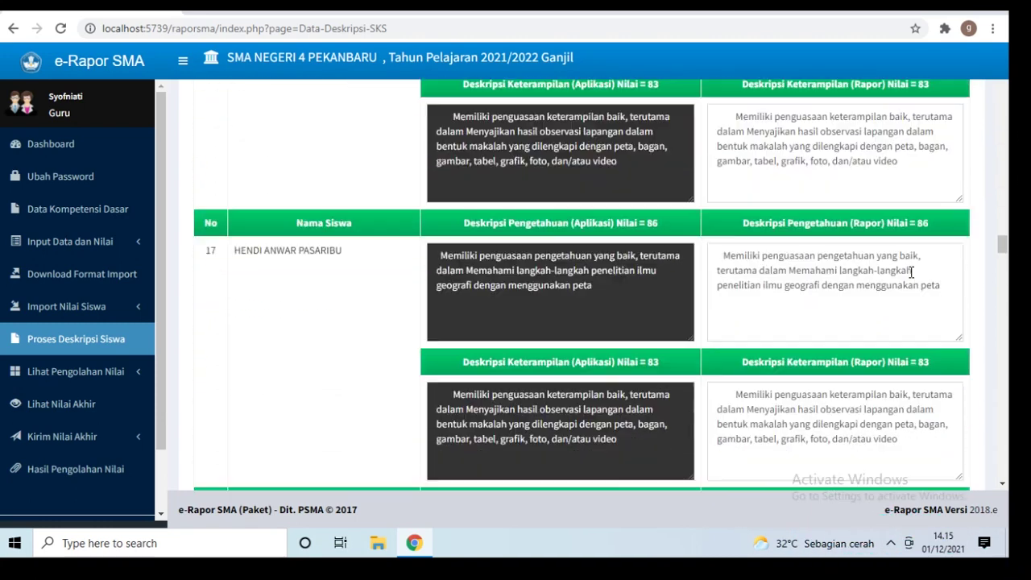
scroll(925, 269, "down", 17)
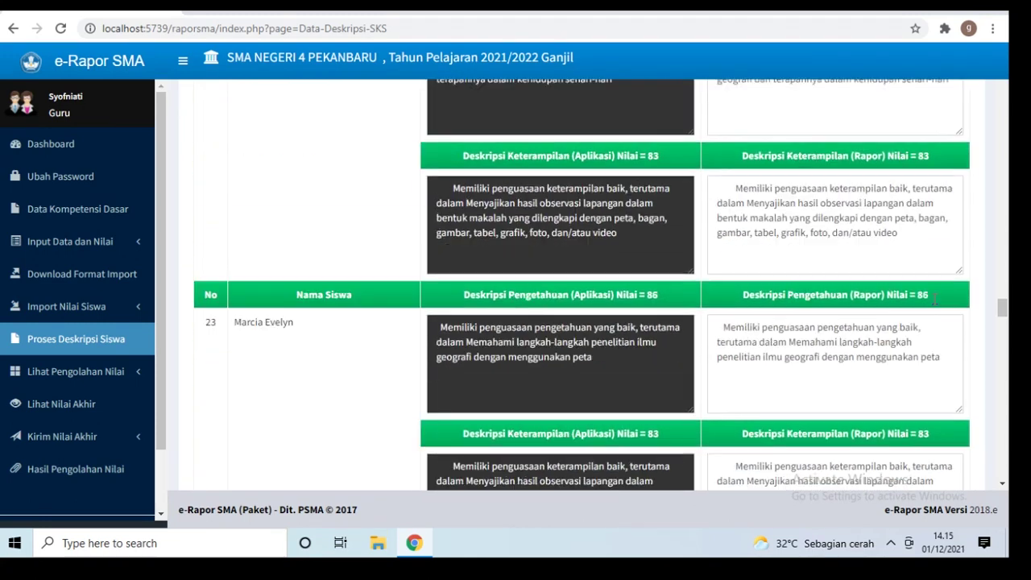
scroll(933, 302, "down", 16)
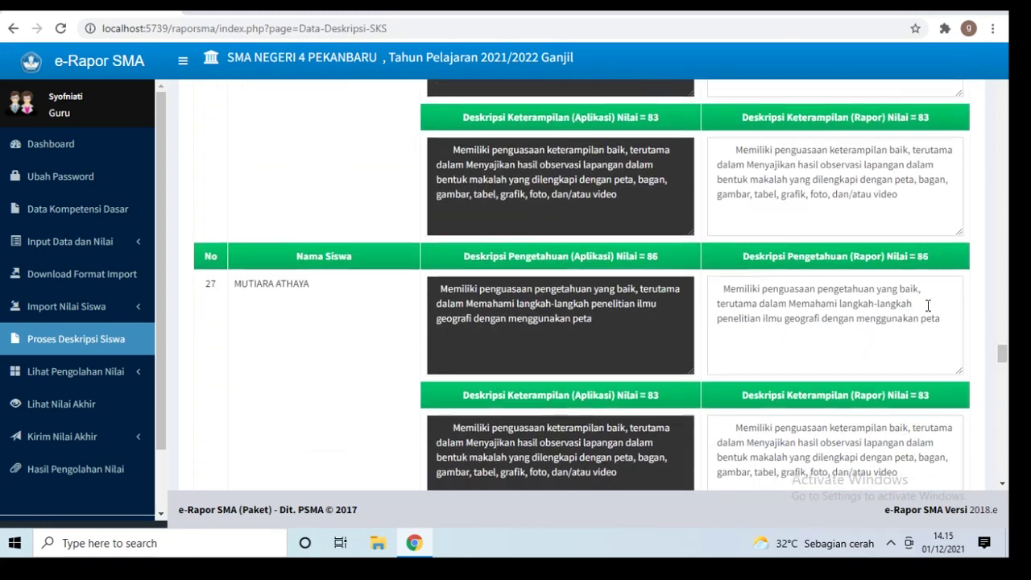
scroll(926, 306, "down", 15)
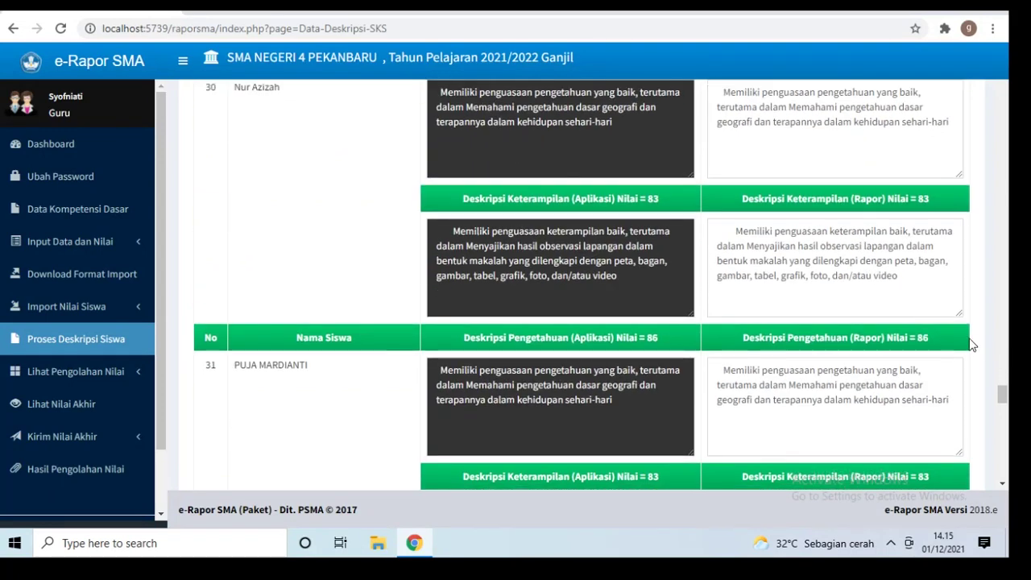
scroll(971, 359, "down", 16)
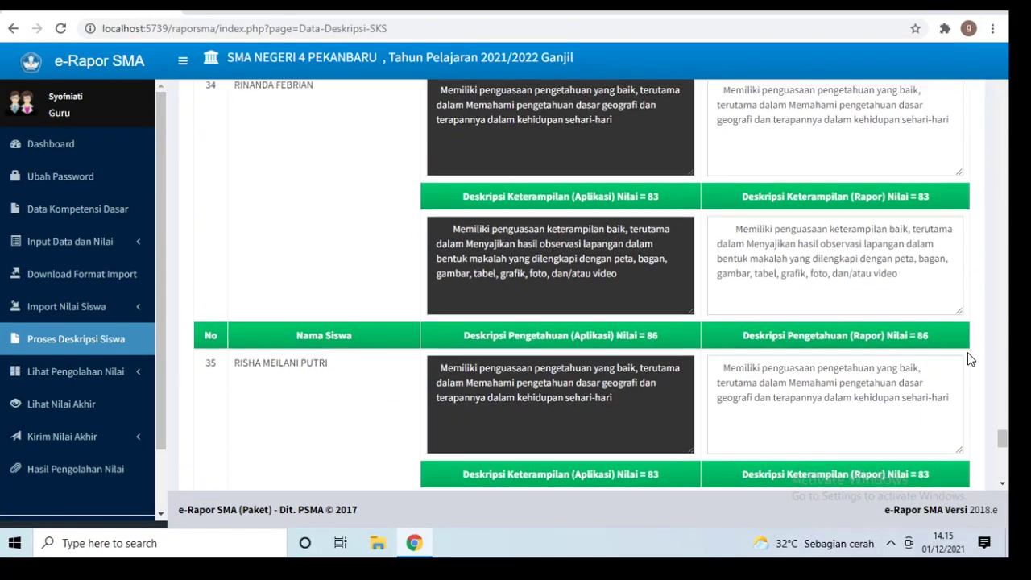
scroll(966, 359, "down", 4)
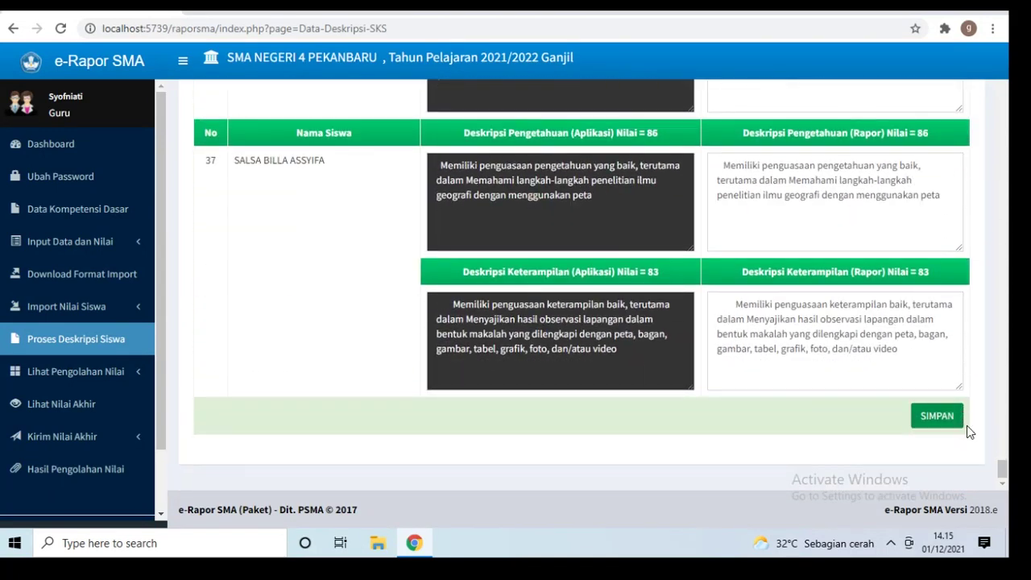
left_click_drag(1000, 466, 997, 64)
scroll(929, 137, "down", 8)
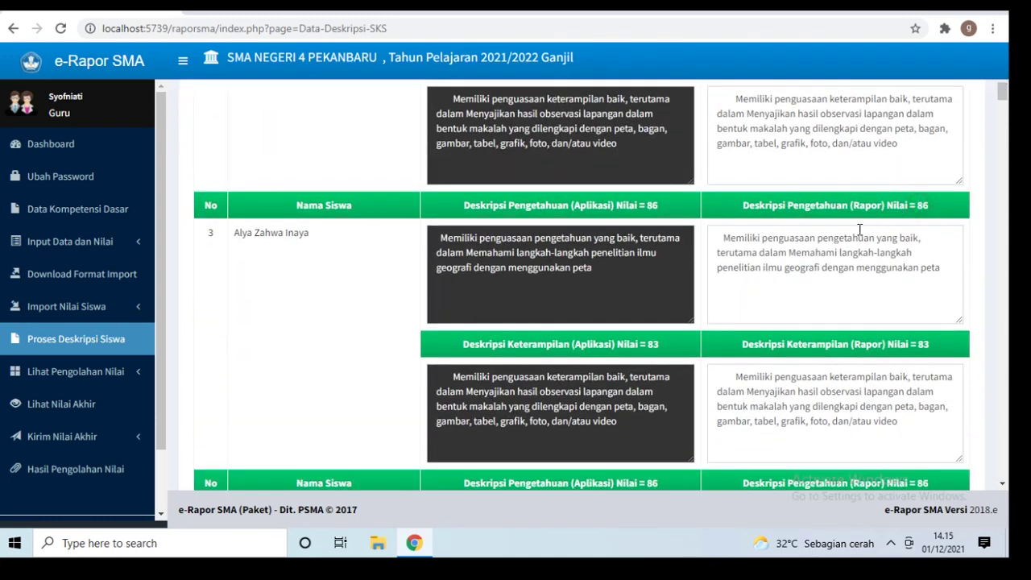
Step: Save the generated Geografi descriptions for all students in the class and dismiss the save summary
left_click_drag(1002, 95, 930, 330)
left_click_drag(1004, 317, 994, 484)
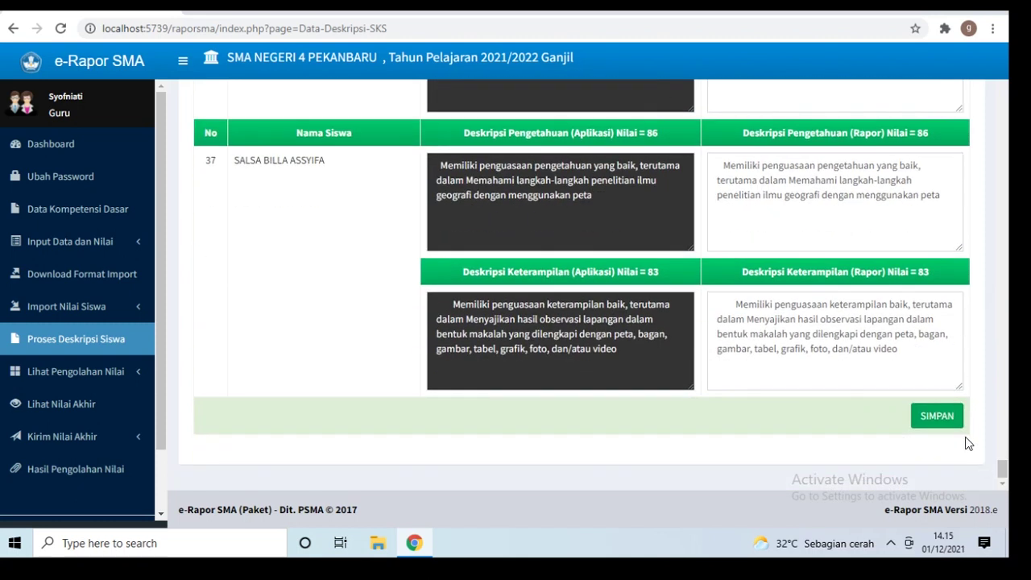
left_click(949, 417)
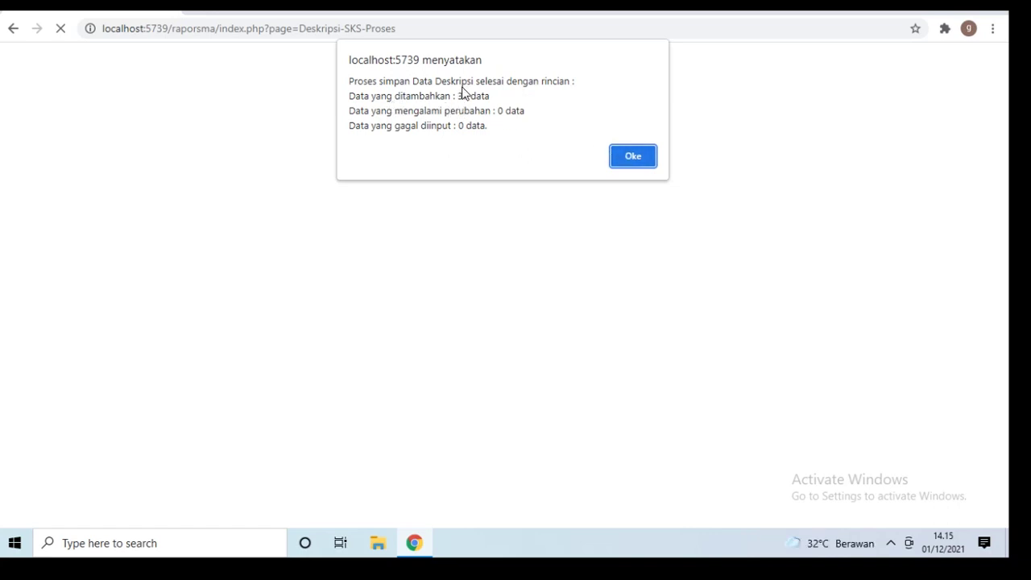
left_click(624, 157)
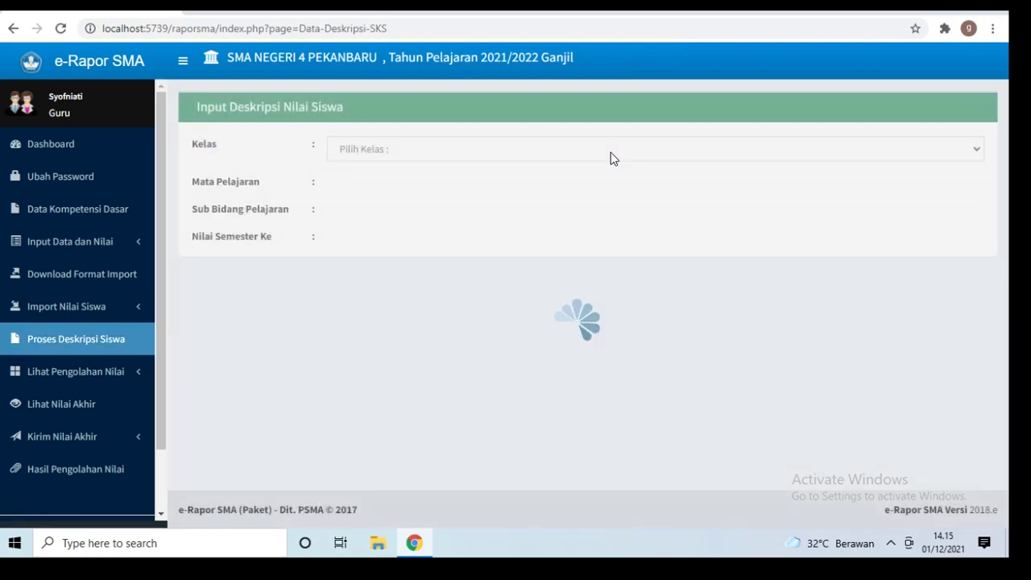
Step: Open Status Penilaian and check the assessment, grade submission and description statuses of Geografi for class X IPS 1
left_click(129, 373)
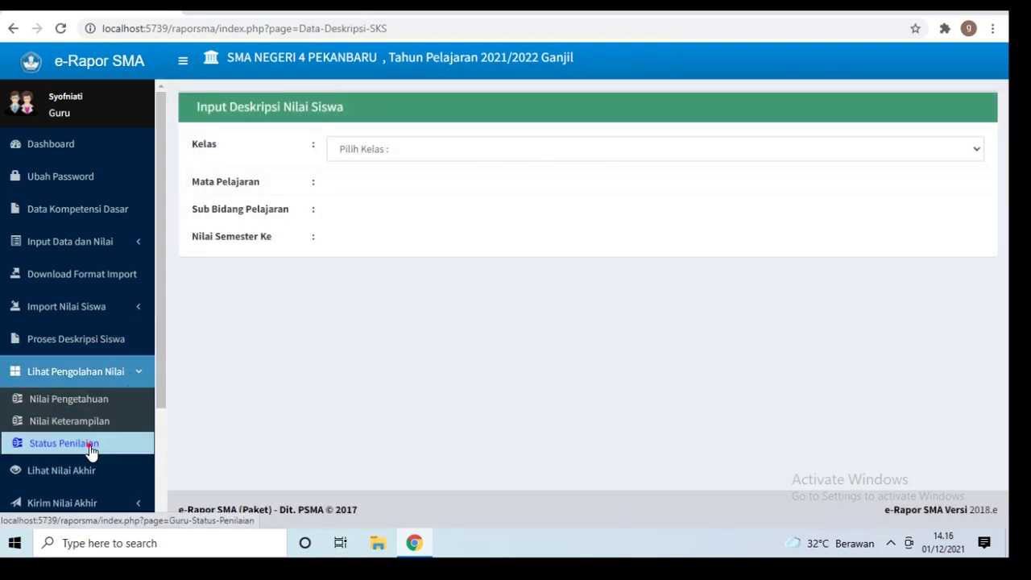
left_click(88, 444)
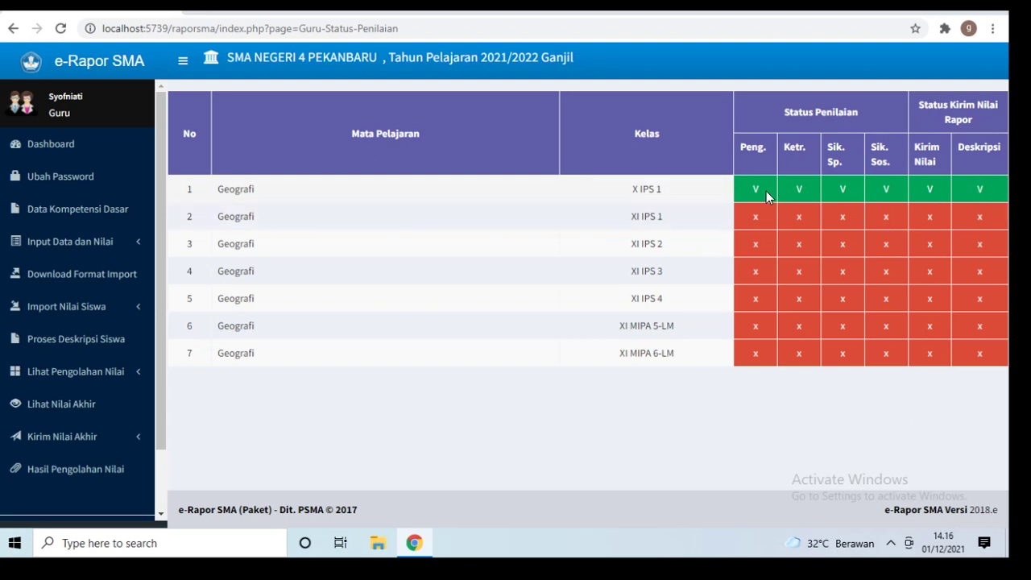
left_click_drag(747, 189, 925, 207)
Step: Review the teacher workflow sections from Data Kompetensi Dasar and grade input through Download Format Import, grade import and Lihat Pengolahan Nilai
scroll(161, 269, "down", 2)
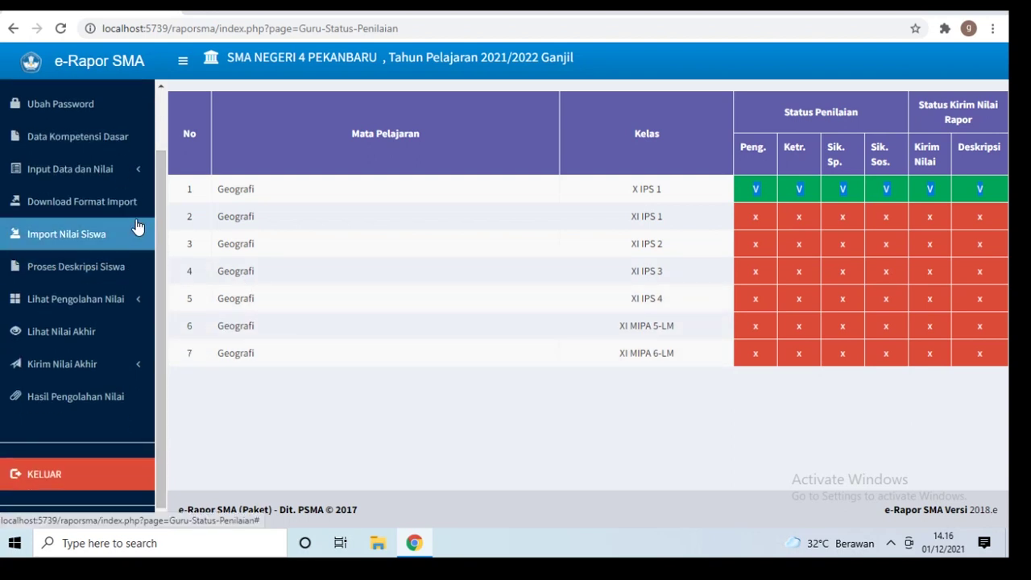
scroll(137, 234, "up", 2)
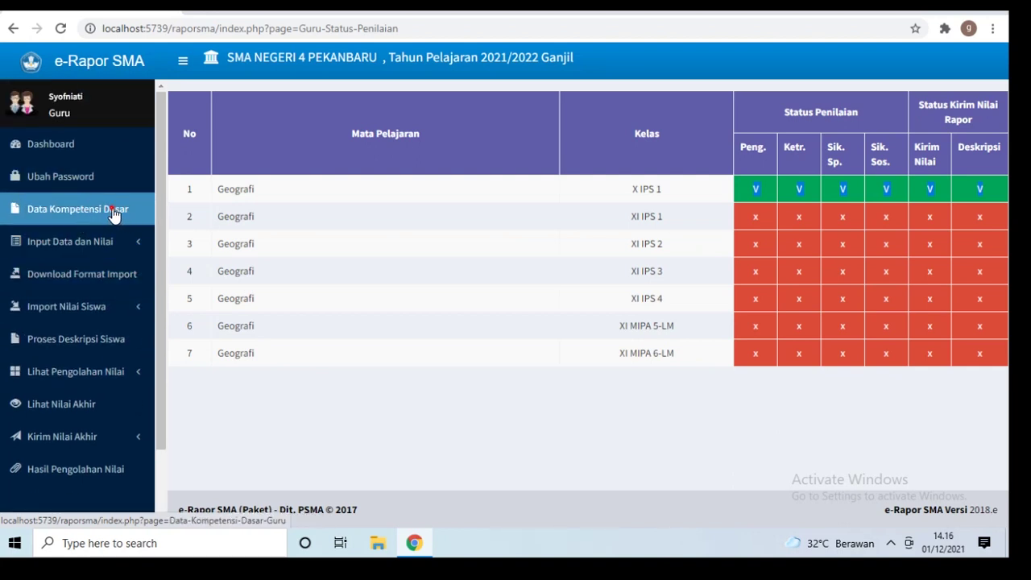
left_click(133, 216)
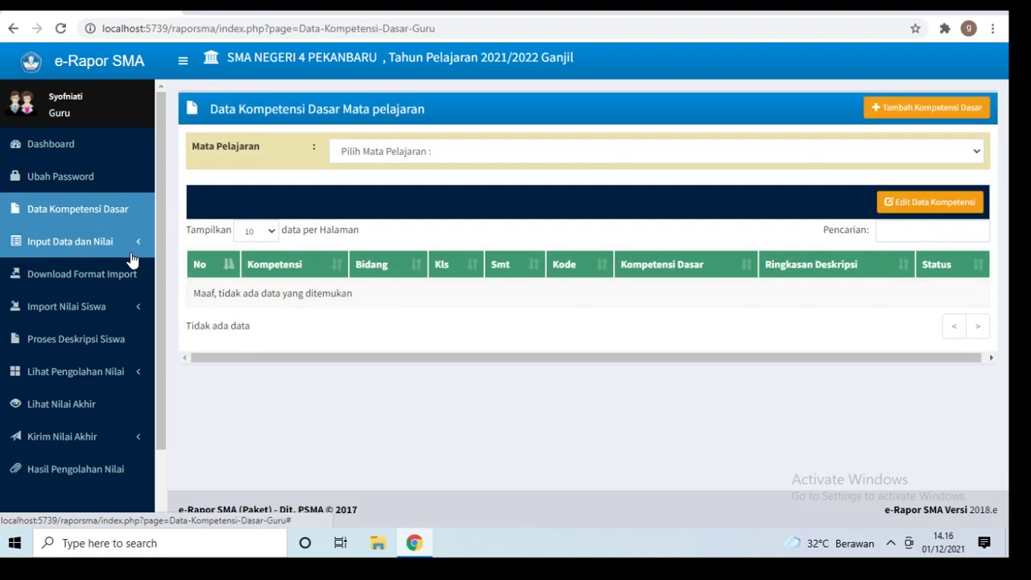
left_click(131, 257)
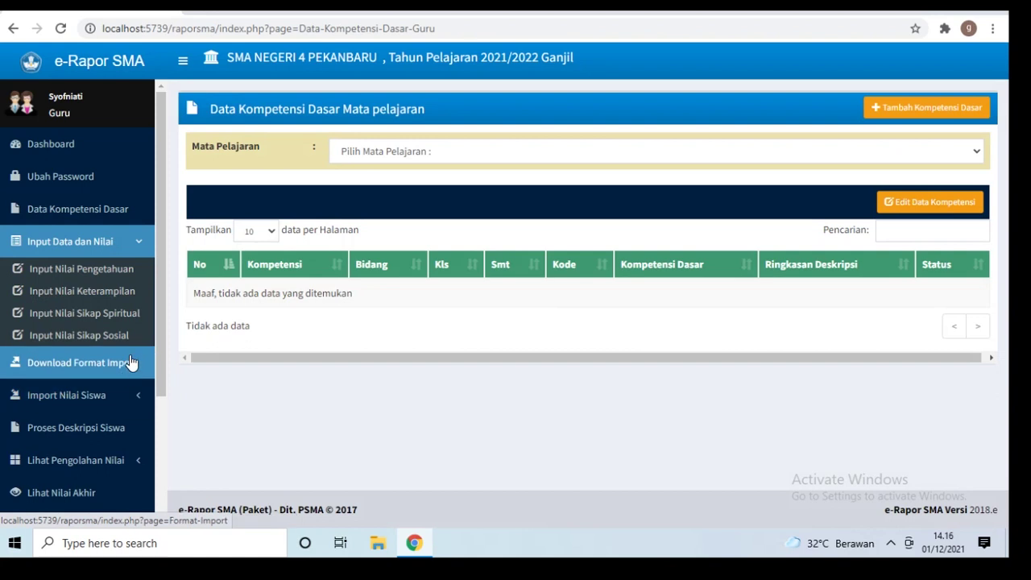
scroll(134, 359, "down", 1)
left_click(113, 299)
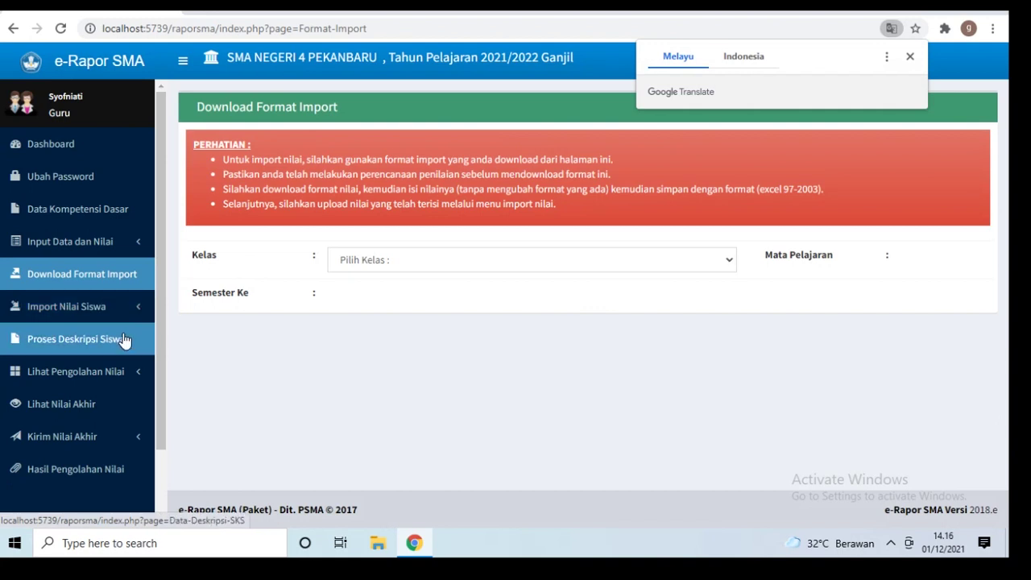
left_click(135, 302)
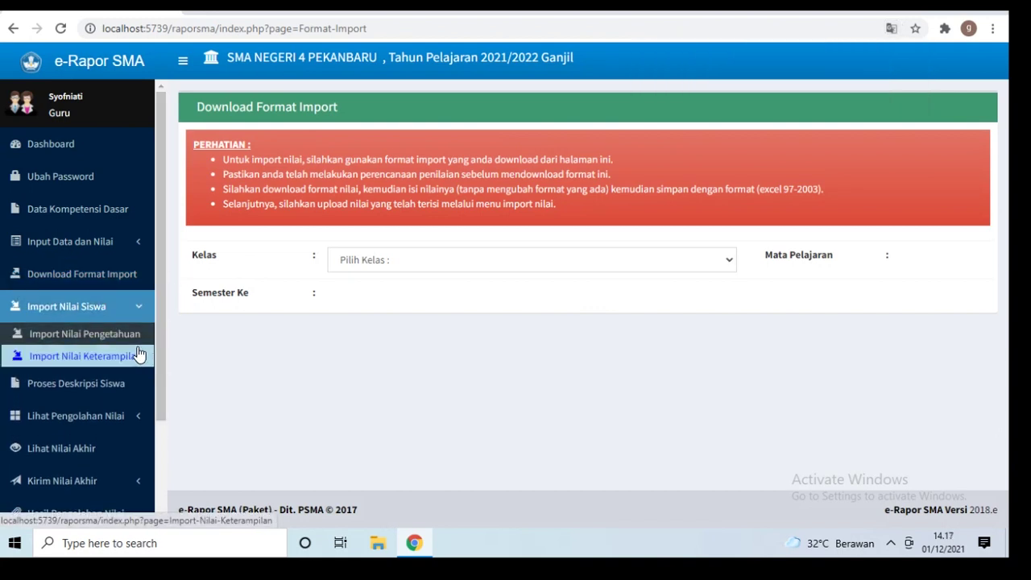
scroll(160, 330, "down", 1)
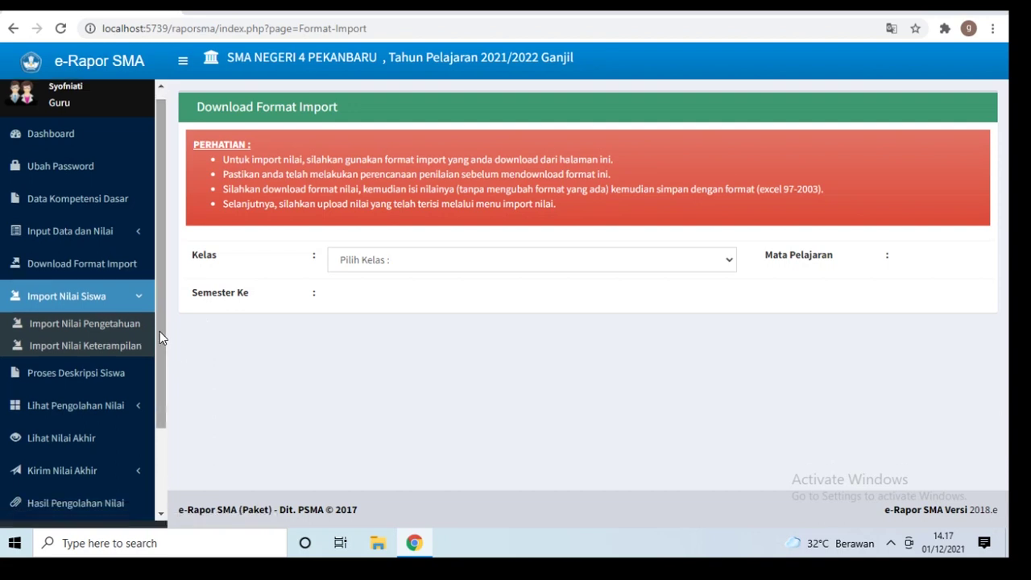
left_click(142, 345)
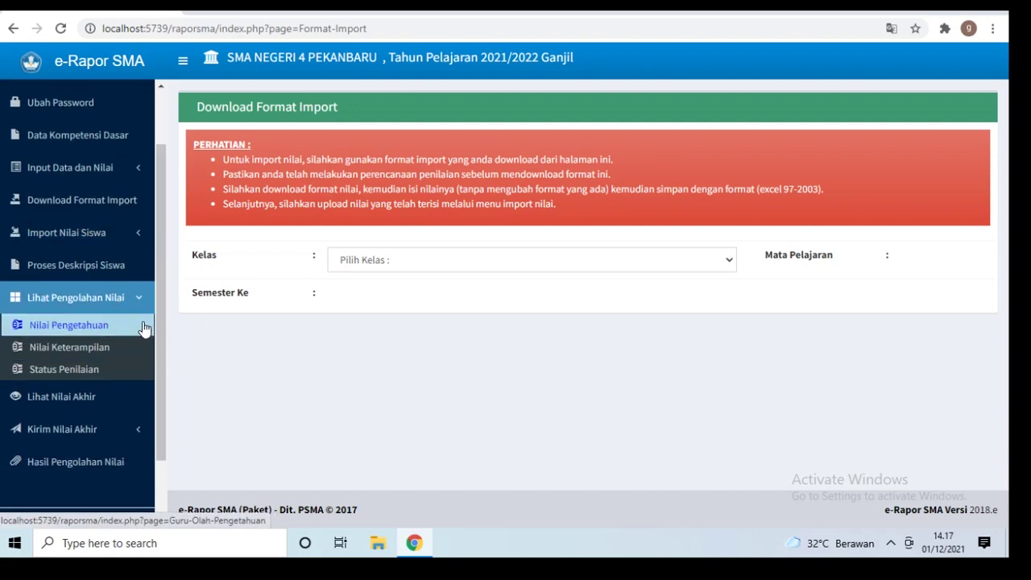